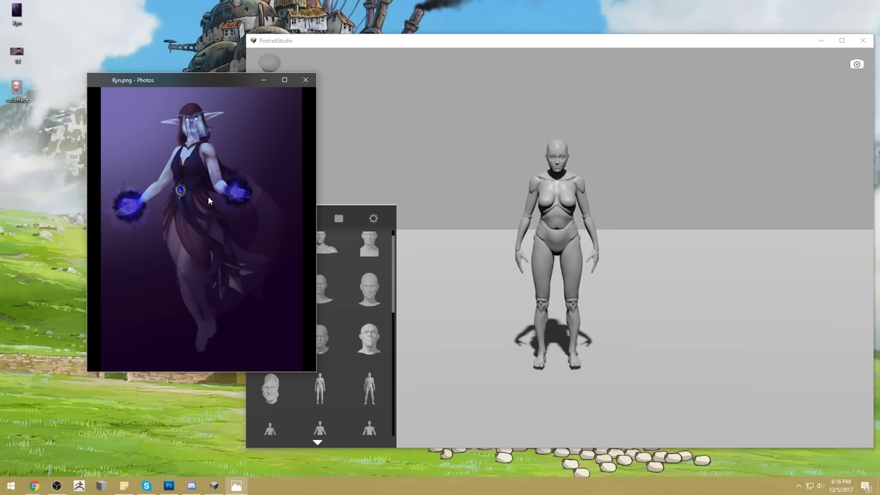
# View the colorface and 14 example images from the desktop and close both, leaving the Kyn.png reference open.
pyautogui.click(177, 33)
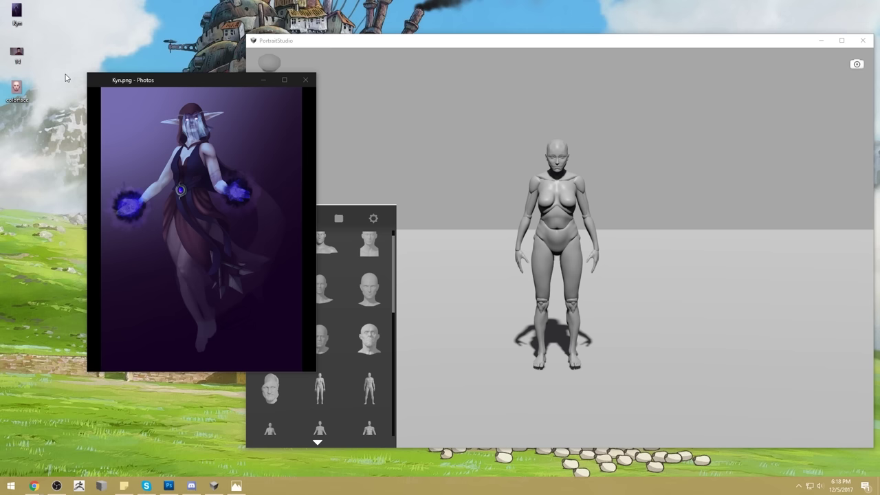
pyautogui.doubleClick(21, 92)
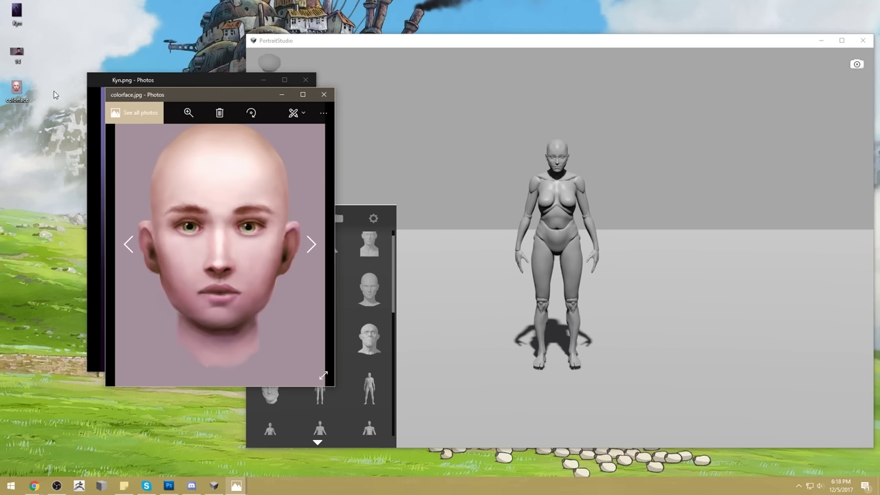
pyautogui.click(212, 6)
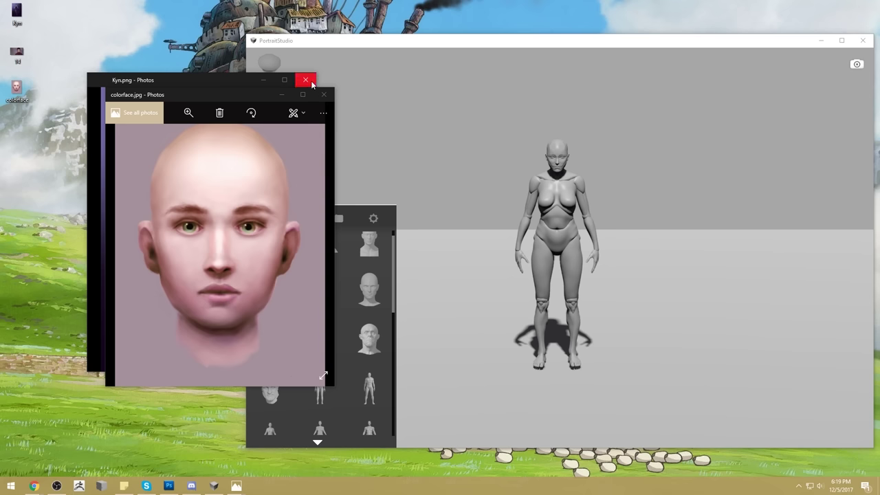
pyautogui.doubleClick(17, 52)
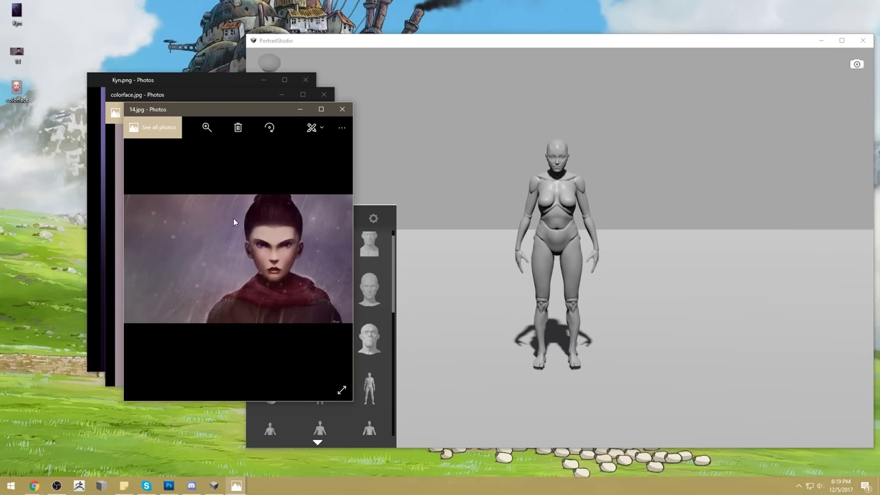
pyautogui.moveTo(185, 111)
pyautogui.mouseDown()
pyautogui.moveTo(268, 183)
pyautogui.moveTo(181, 119)
pyautogui.mouseUp()
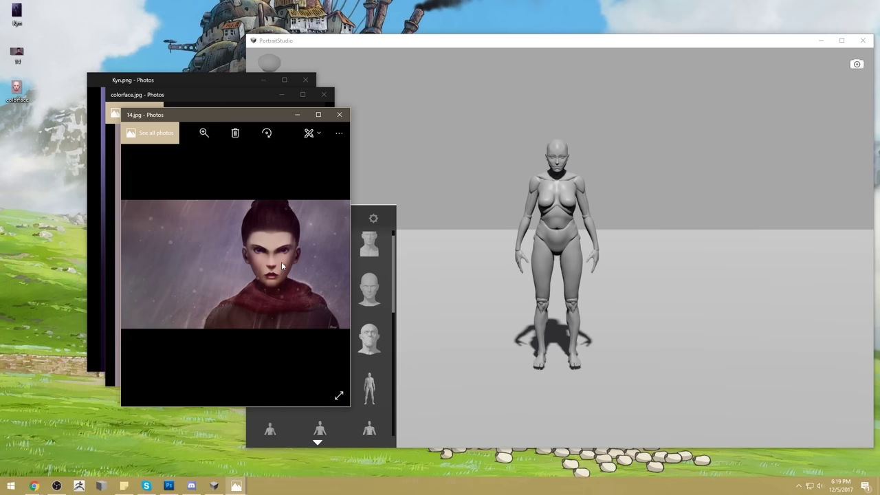
pyautogui.click(340, 114)
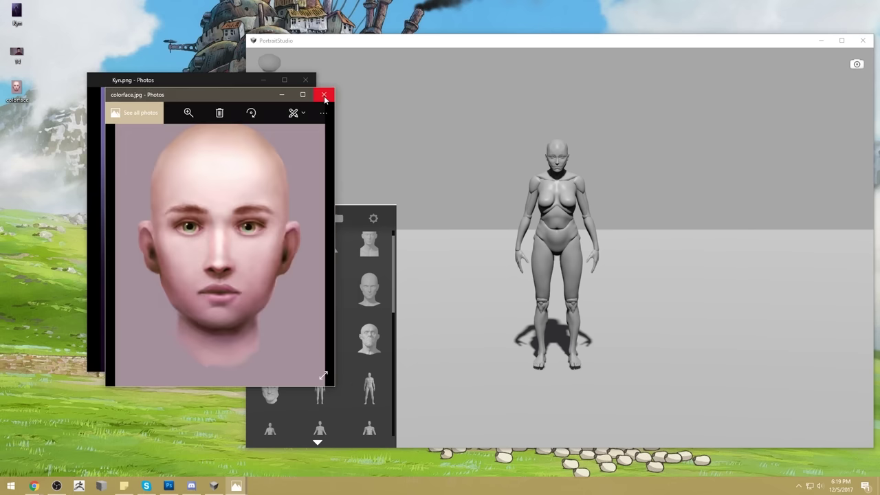
pyautogui.click(324, 94)
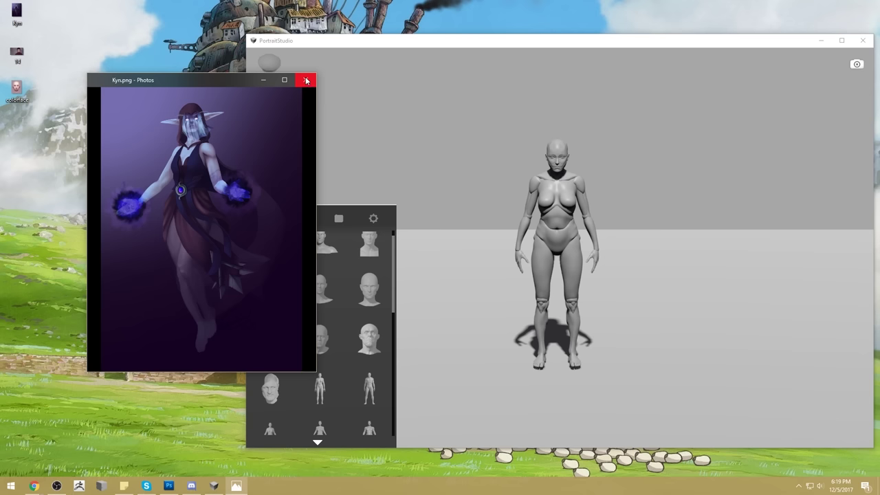
# Place the Kyn.png reference beside the PortraitStudio window and twist the figure's upper body slightly toward its left side.
pyautogui.moveTo(216, 77); pyautogui.dragTo(143, 89)
pyautogui.moveTo(527, 41); pyautogui.dragTo(506, 45)
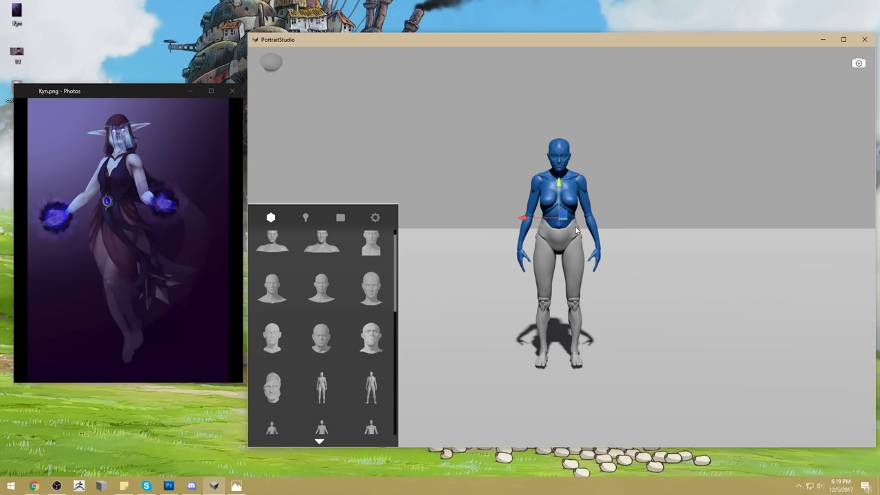
pyautogui.press('e')
pyautogui.moveTo(538, 224); pyautogui.dragTo(545, 223)
pyautogui.press('r')
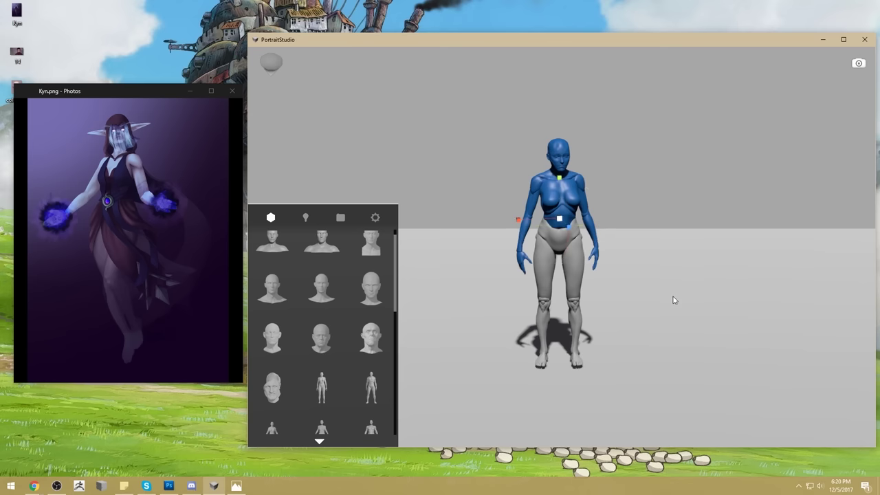
pyautogui.moveTo(672, 296); pyautogui.dragTo(665, 294)
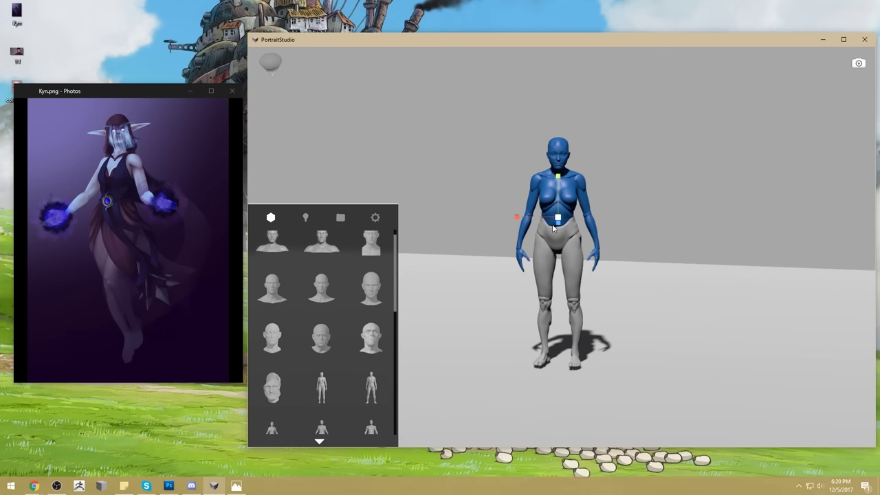
# Rotate the figure's head slightly to follow the head tilt in the Kyn.png reference.
pyautogui.click(560, 152)
pyautogui.click(560, 151)
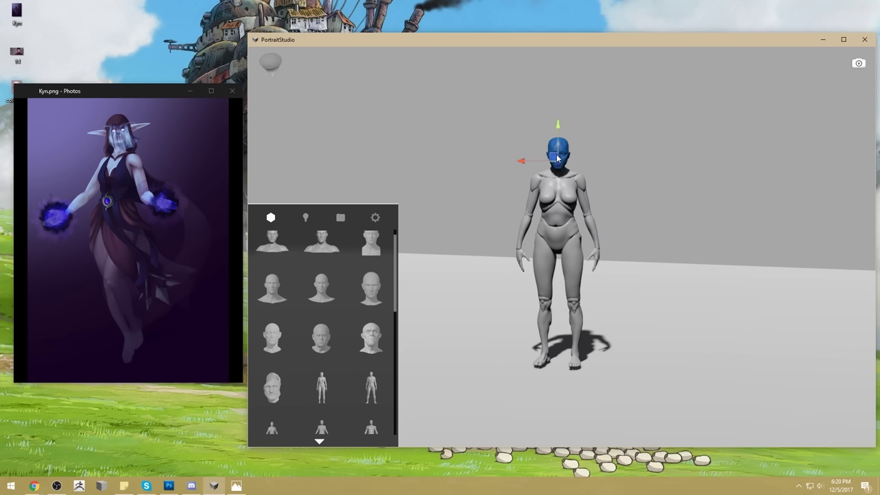
pyautogui.click(558, 159)
pyautogui.moveTo(558, 177); pyautogui.dragTo(558, 166)
# Swing the figure's left forearm outward at the elbow and turn its palm forward.
pyautogui.click(597, 241)
pyautogui.click(589, 218)
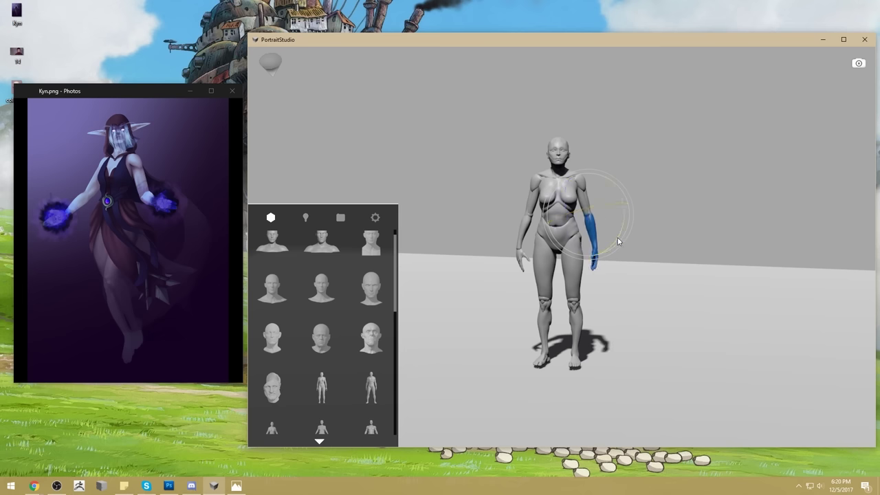
pyautogui.moveTo(617, 235); pyautogui.dragTo(619, 226)
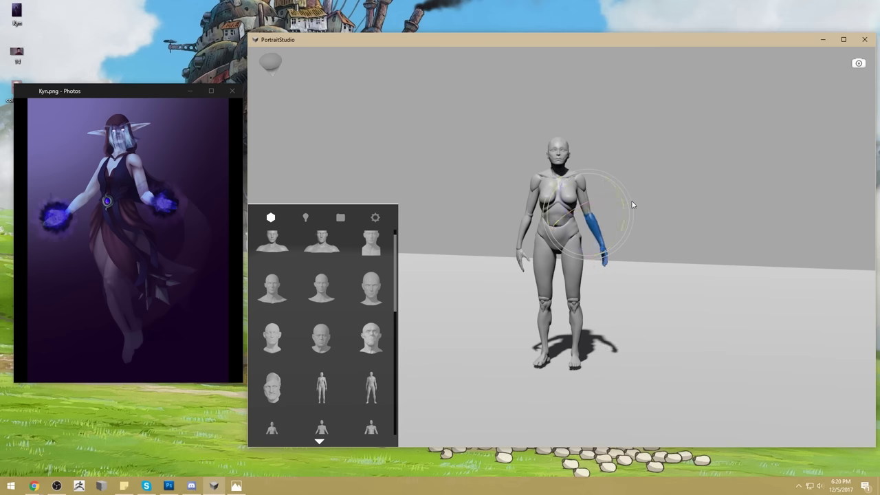
pyautogui.moveTo(686, 275); pyautogui.dragTo(660, 275)
pyautogui.moveTo(606, 238); pyautogui.dragTo(573, 240)
pyautogui.moveTo(553, 208); pyautogui.dragTo(566, 198)
pyautogui.moveTo(494, 308); pyautogui.dragTo(518, 309)
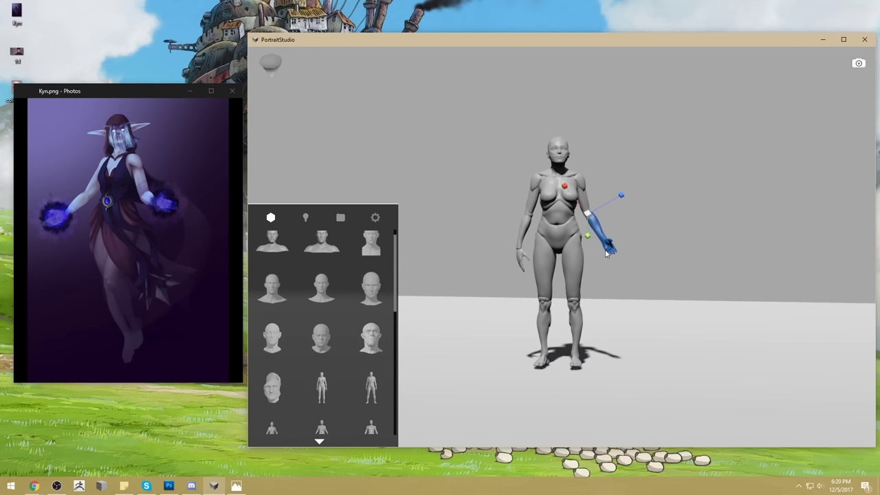
# Raise the figure's left forearm higher and lift the whole left arm away from the torso.
pyautogui.click(597, 226)
pyautogui.click(592, 220)
pyautogui.moveTo(628, 237); pyautogui.dragTo(634, 226)
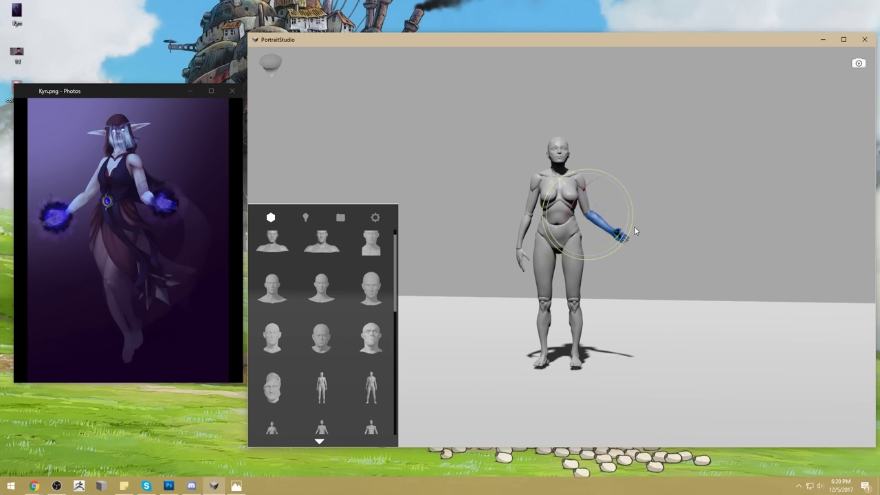
pyautogui.click(581, 179)
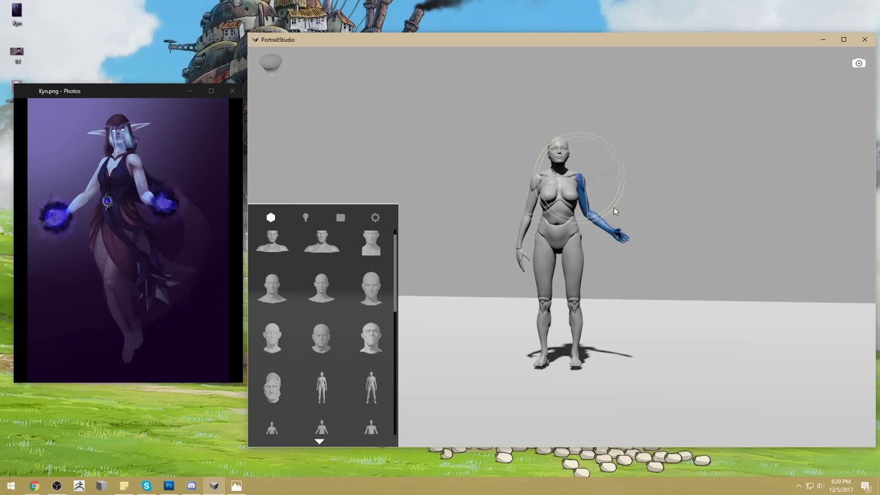
pyautogui.moveTo(613, 211); pyautogui.dragTo(617, 205)
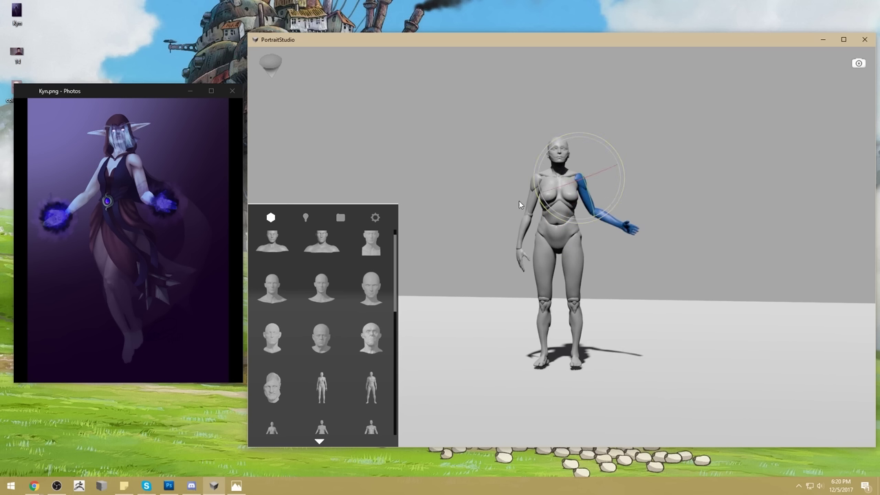
# Rotate the figure's right arm at the shoulder so it swings outward from the body.
pyautogui.click(530, 184)
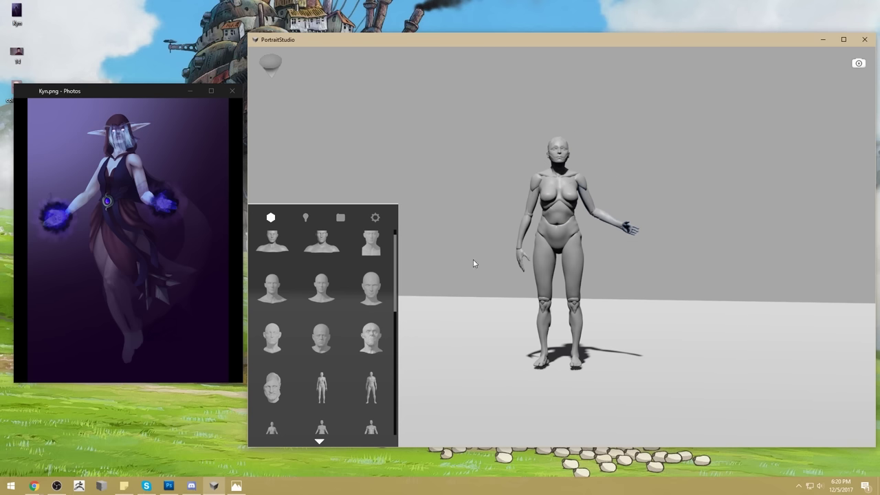
pyautogui.click(533, 187)
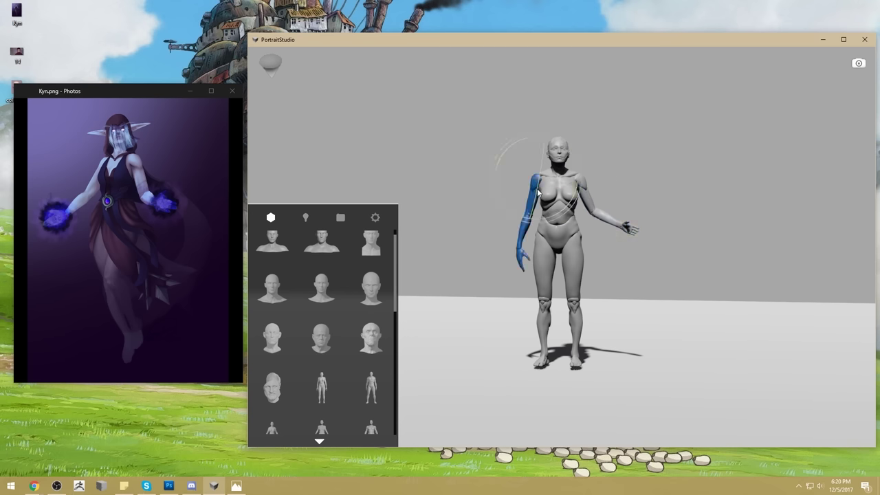
pyautogui.moveTo(552, 184); pyautogui.dragTo(524, 226)
pyautogui.click(466, 244)
pyautogui.click(535, 184)
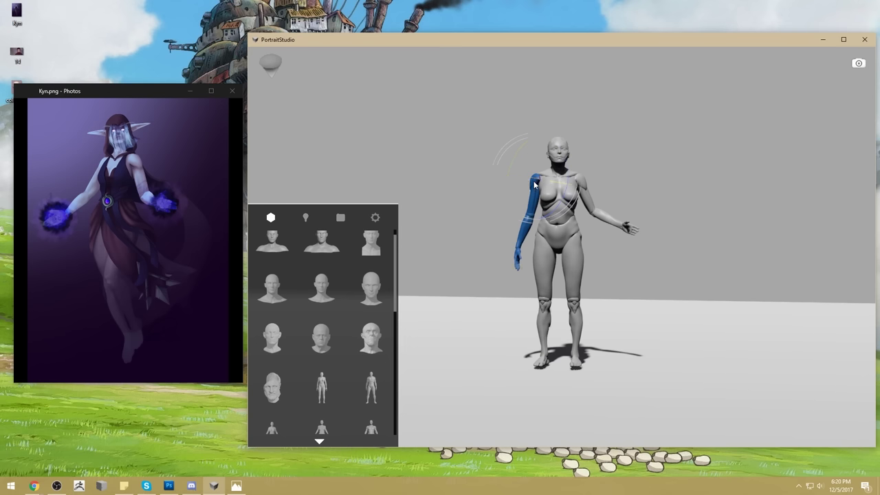
pyautogui.moveTo(507, 141); pyautogui.dragTo(518, 140)
# Raise the figure's right forearm outward at the elbow and twist it to turn the palm forward.
pyautogui.click(508, 226)
pyautogui.click(517, 216)
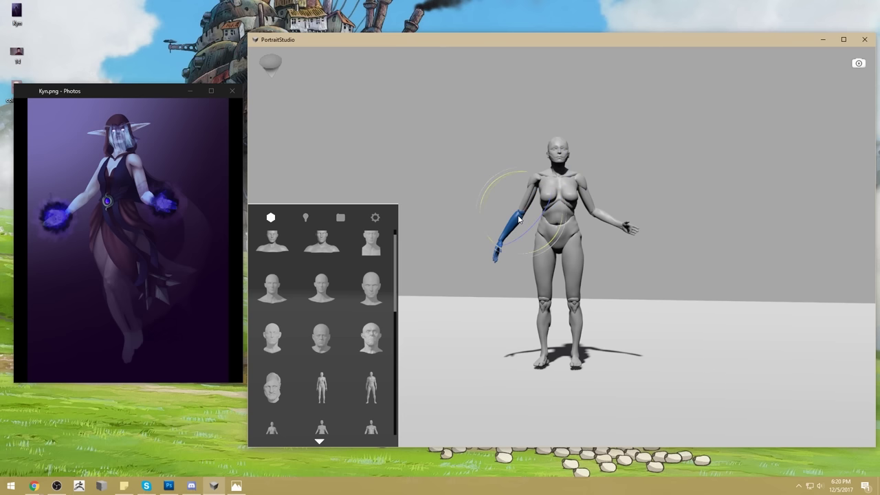
pyautogui.moveTo(545, 227); pyautogui.dragTo(532, 217)
pyautogui.moveTo(520, 253); pyautogui.dragTo(450, 205)
pyautogui.click(665, 288)
# Adjust the tilt of the figure's right hand at the end of the raised forearm.
pyautogui.click(516, 217)
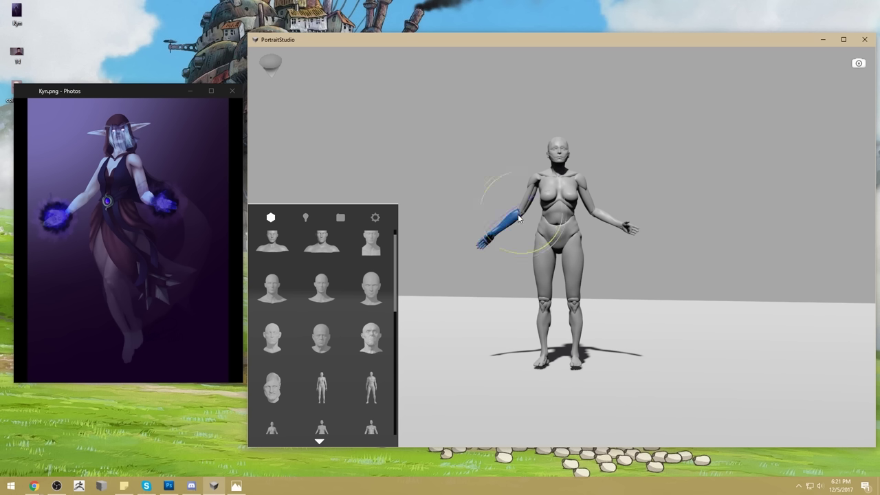
pyautogui.click(486, 241)
pyautogui.moveTo(488, 241); pyautogui.dragTo(490, 234)
pyautogui.click(699, 265)
# Rotate the figure's right leg at the hip so it angles inward toward the left leg.
pyautogui.click(576, 251)
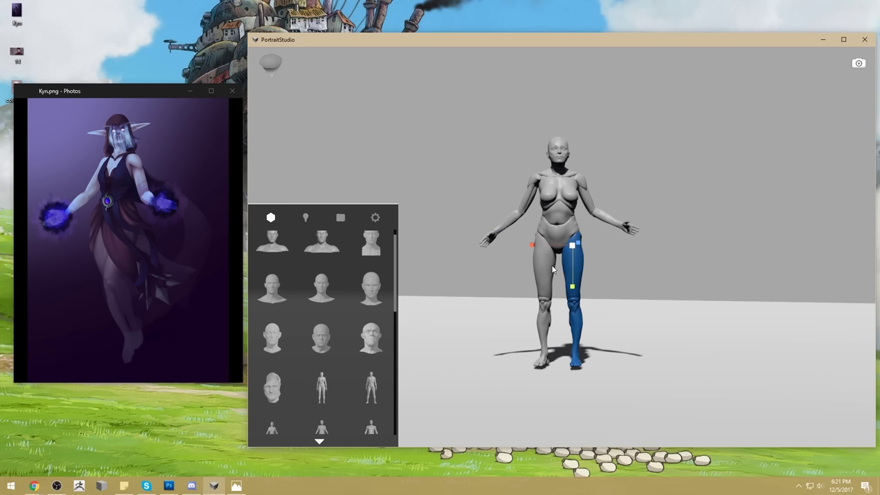
pyautogui.click(554, 267)
pyautogui.click(543, 248)
pyautogui.press('w')
pyautogui.press('e')
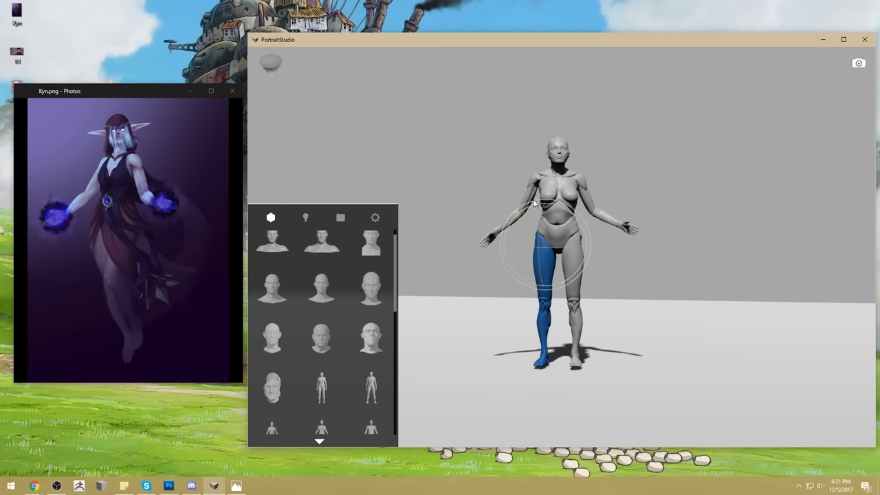
pyautogui.moveTo(530, 202)
pyautogui.mouseDown()
pyautogui.moveTo(496, 217)
pyautogui.moveTo(525, 212)
pyautogui.mouseUp()
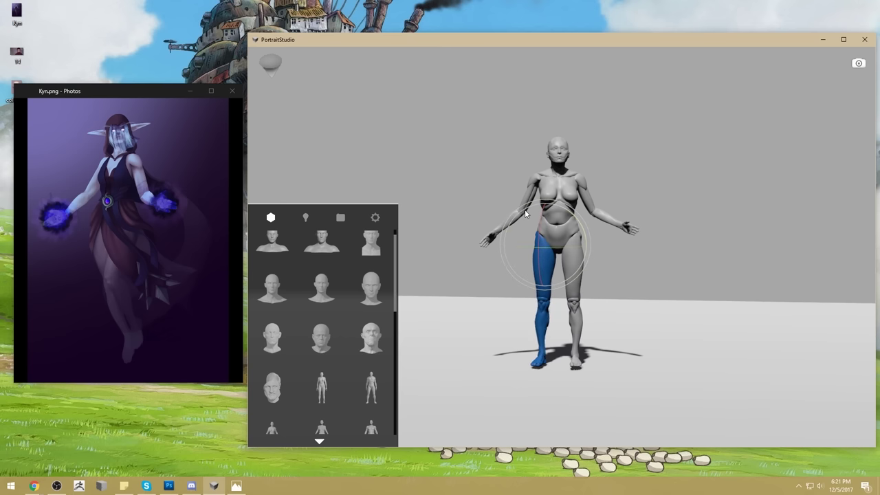
pyautogui.click(663, 325)
pyautogui.moveTo(657, 327); pyautogui.dragTo(678, 329)
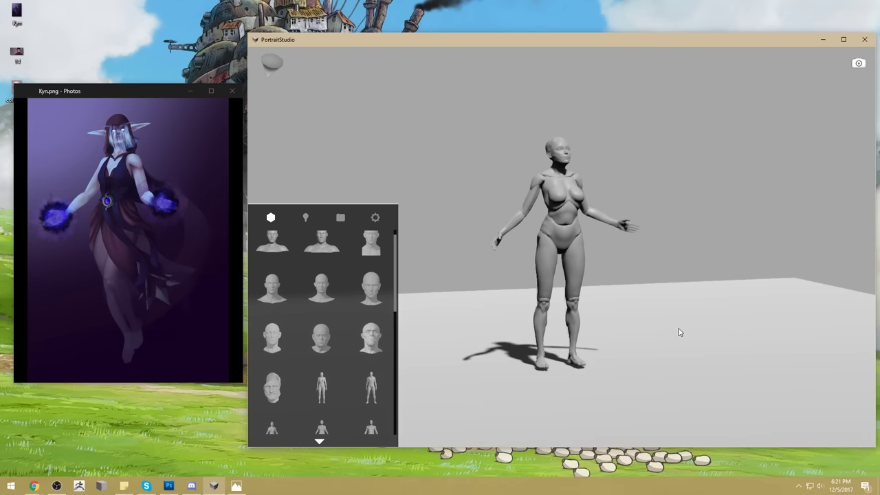
pyautogui.click(556, 254)
pyautogui.moveTo(536, 204)
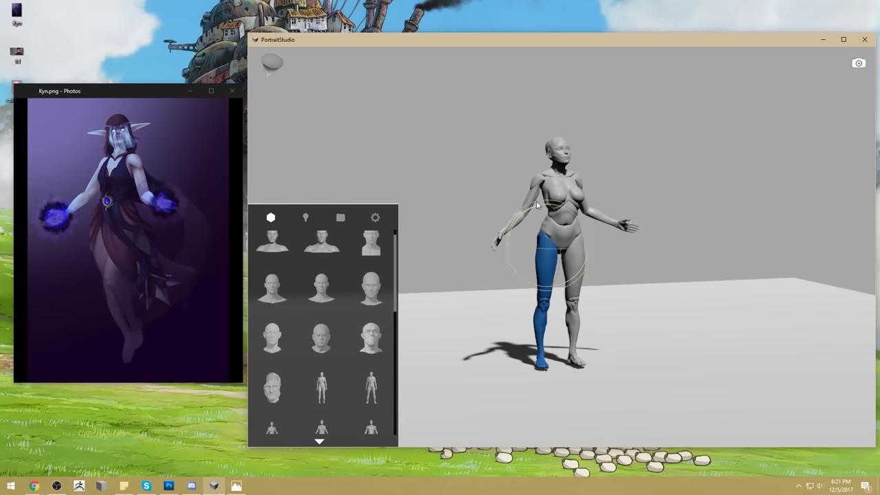
pyautogui.moveTo(536, 200)
pyautogui.mouseDown()
pyautogui.moveTo(518, 211)
pyautogui.moveTo(554, 223)
pyautogui.moveTo(544, 201)
pyautogui.mouseUp()
# Bend the figure's right knee so the lower leg trails backward.
pyautogui.click(555, 308)
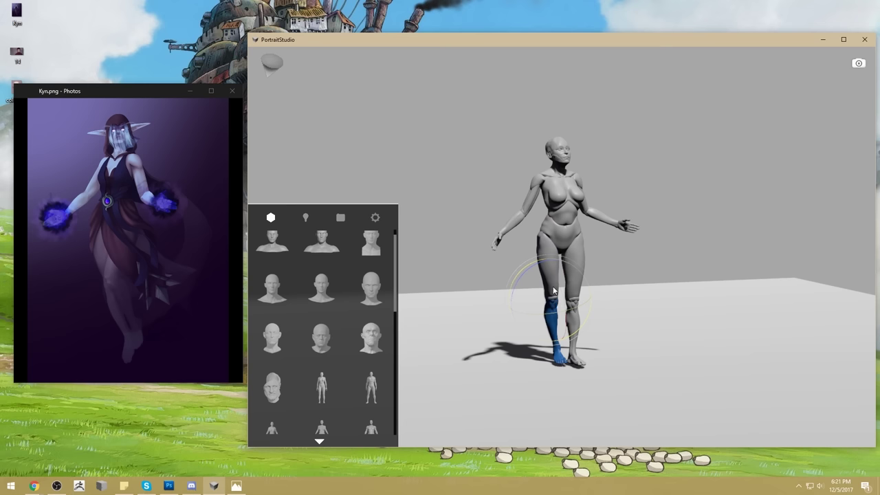
pyautogui.moveTo(554, 271); pyautogui.dragTo(556, 279)
pyautogui.moveTo(669, 314)
pyautogui.mouseDown()
pyautogui.moveTo(675, 320)
pyautogui.moveTo(656, 319)
pyautogui.mouseUp()
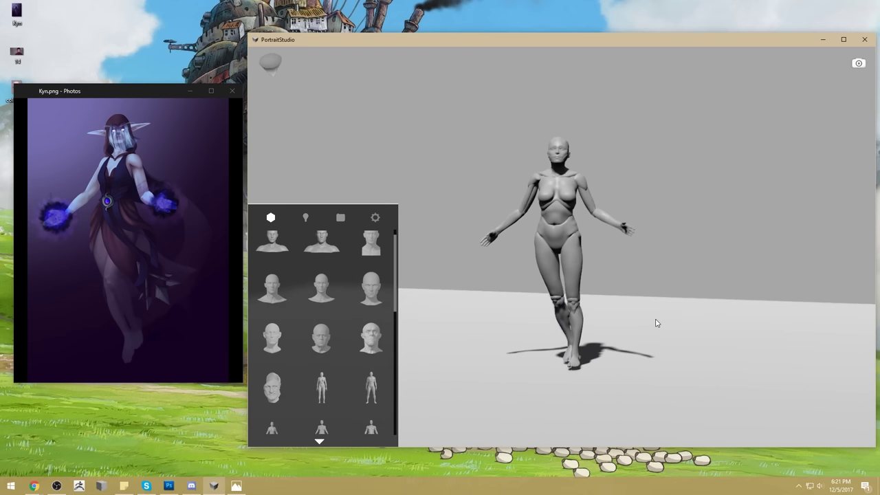
# Rotate the figure's left leg at the hip so it swings inward in front of the right leg.
pyautogui.click(577, 259)
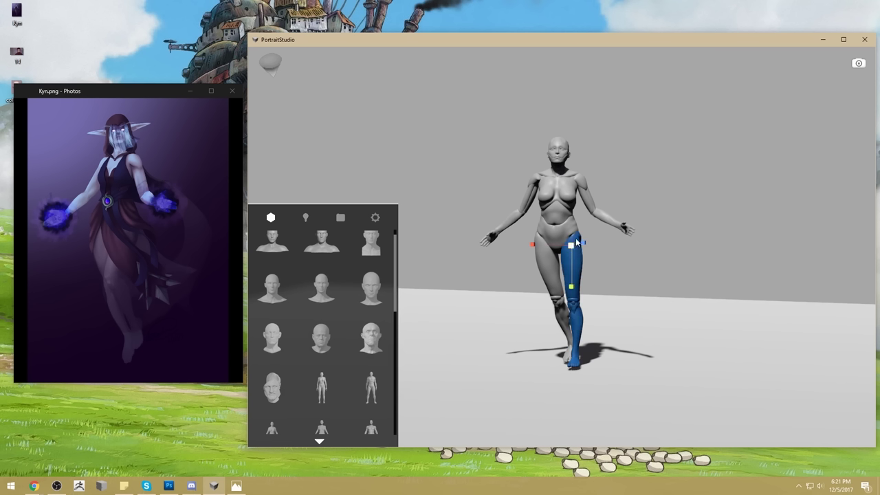
pyautogui.click(576, 242)
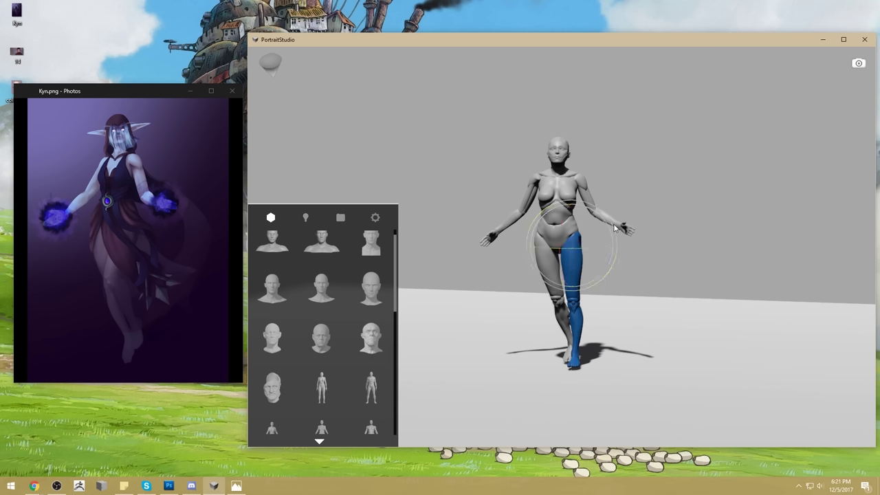
pyautogui.moveTo(612, 228); pyautogui.dragTo(613, 231)
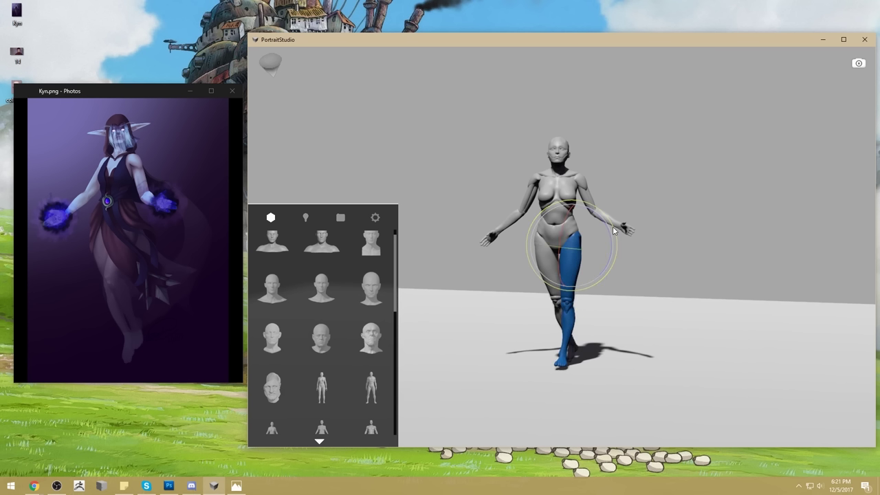
# Bend the figure's left knee so the lower leg trails back alongside the right one, as in a floating pose.
pyautogui.click(568, 311)
pyautogui.click(568, 303)
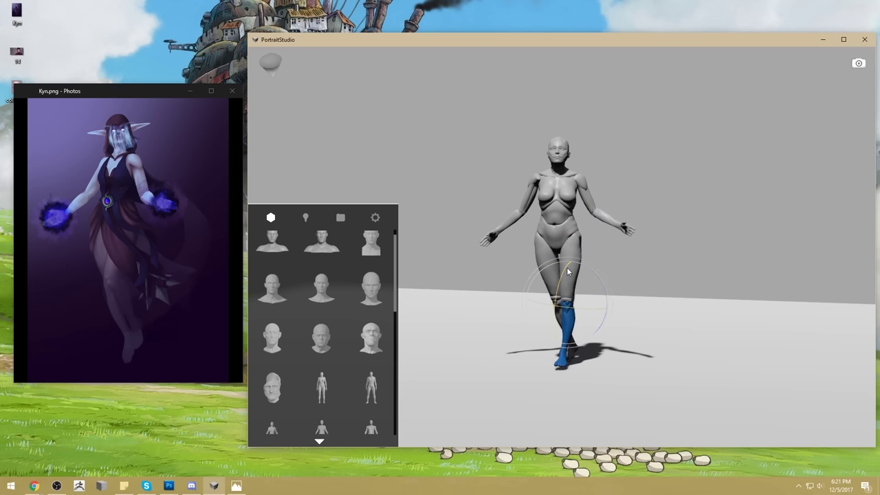
pyautogui.moveTo(567, 268); pyautogui.dragTo(561, 285)
pyautogui.click(671, 330)
pyautogui.moveTo(679, 373); pyautogui.dragTo(652, 373)
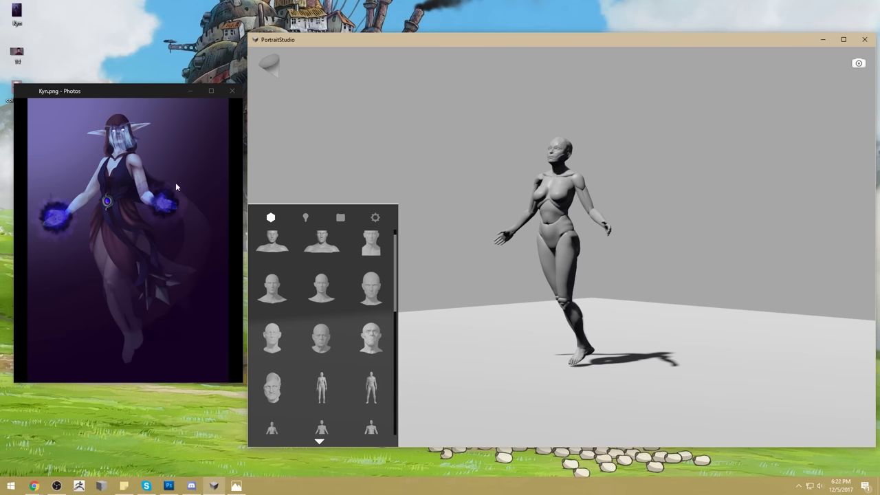
pyautogui.moveTo(648, 310); pyautogui.dragTo(648, 312)
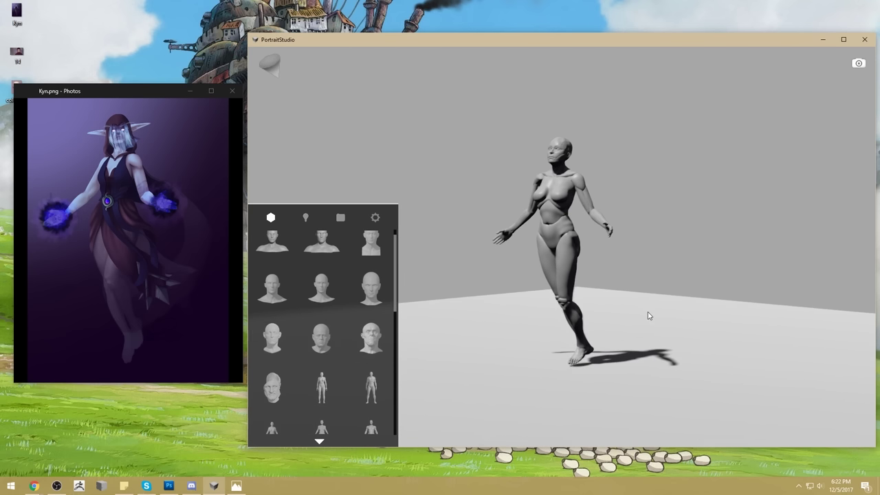
# Turn the figure's head toward its left so the face looks forward, as in the reference painting.
pyautogui.click(560, 160)
pyautogui.press('e')
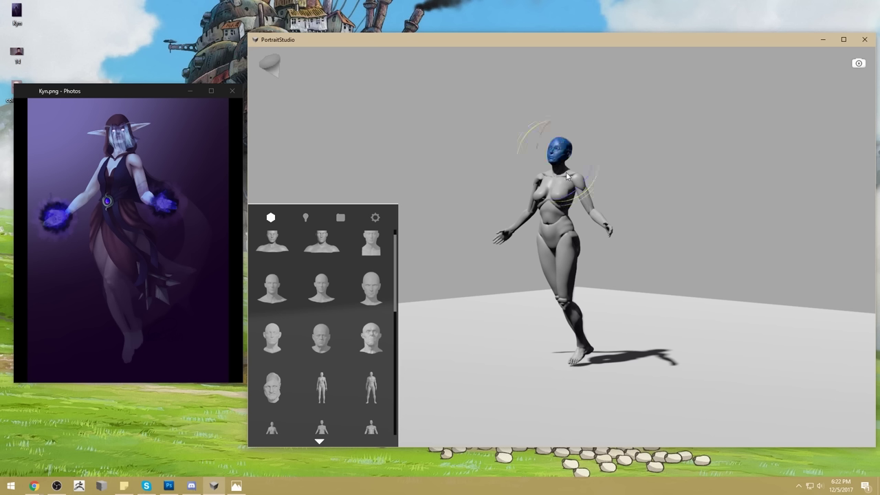
pyautogui.moveTo(532, 148); pyautogui.dragTo(553, 136)
pyautogui.click(664, 192)
pyautogui.moveTo(669, 185); pyautogui.dragTo(591, 221)
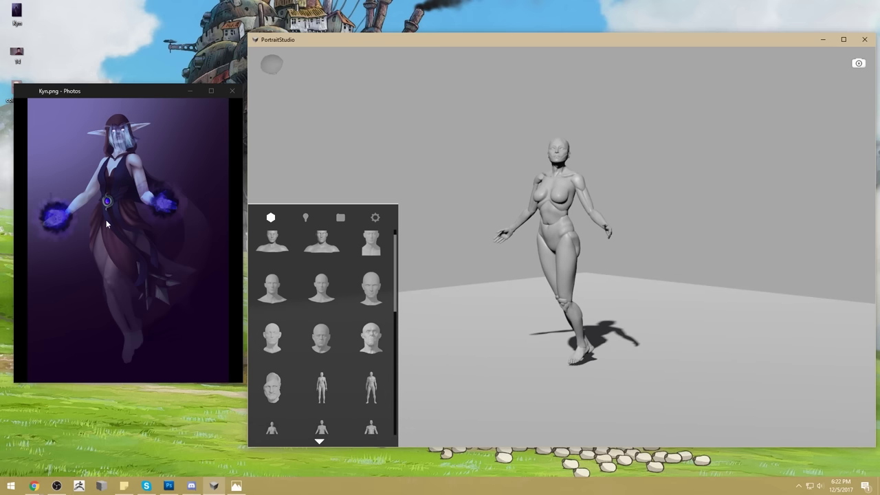
pyautogui.moveTo(506, 305); pyautogui.dragTo(559, 323)
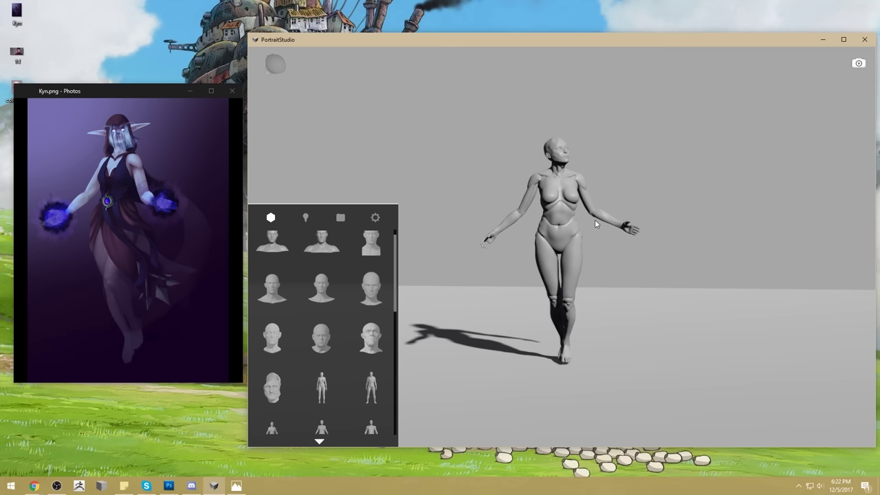
pyautogui.moveTo(640, 270); pyautogui.dragTo(608, 276)
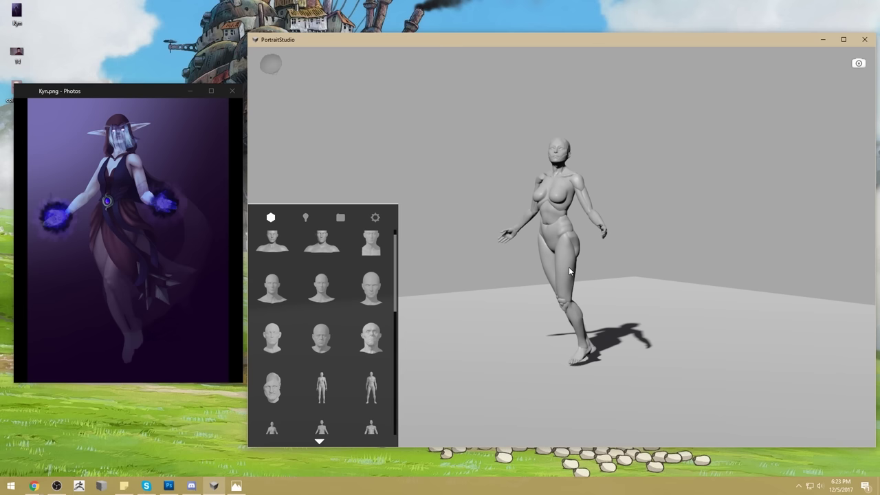
# Rotate the figure's whole upper body slightly at the pelvis so the torso and arms face the viewer more squarely.
pyautogui.click(564, 244)
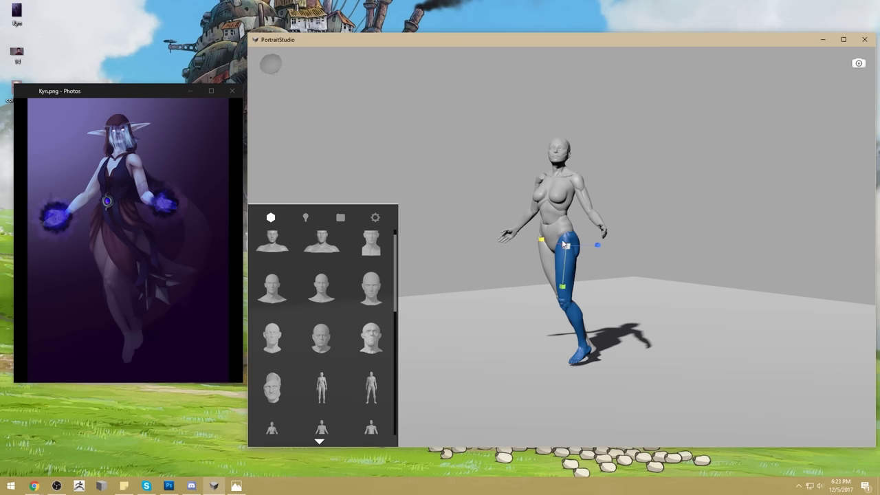
pyautogui.click(555, 230)
pyautogui.click(549, 246)
pyautogui.click(556, 235)
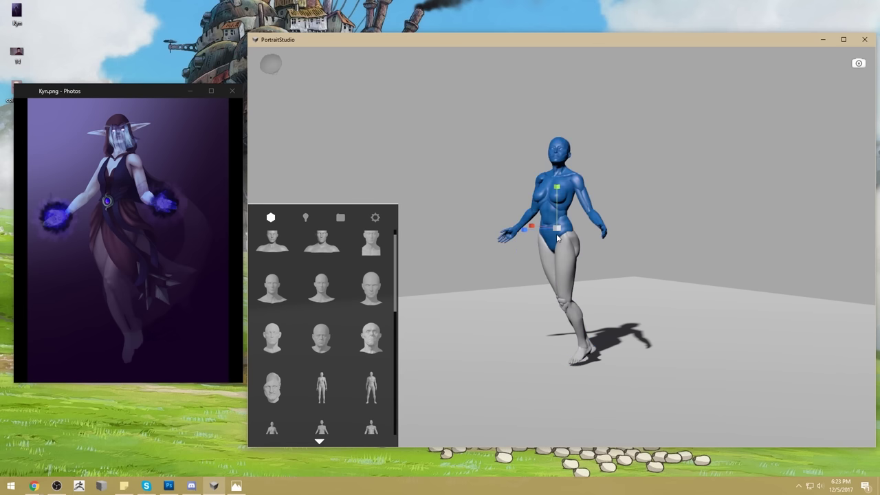
pyautogui.click(546, 214)
pyautogui.moveTo(534, 232); pyautogui.dragTo(542, 232)
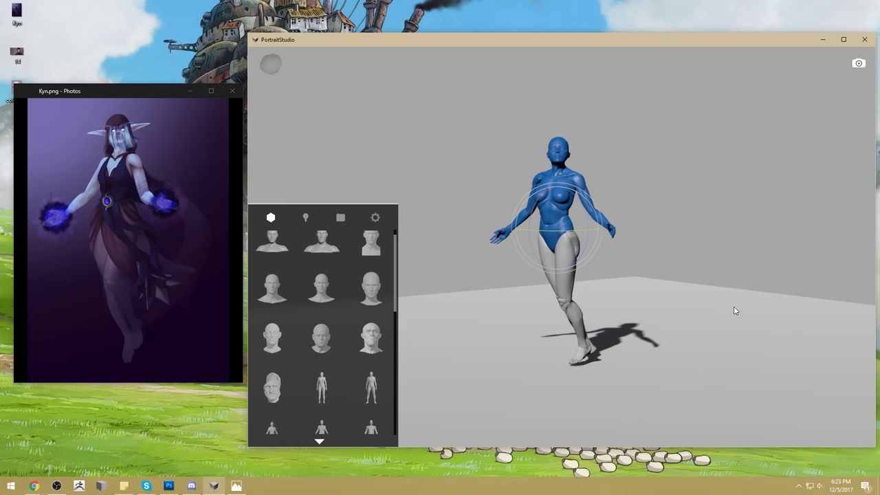
pyautogui.press('r')
pyautogui.moveTo(649, 265)
pyautogui.mouseDown()
pyautogui.moveTo(687, 275)
pyautogui.moveTo(650, 269)
pyautogui.moveTo(659, 270)
pyautogui.mouseUp()
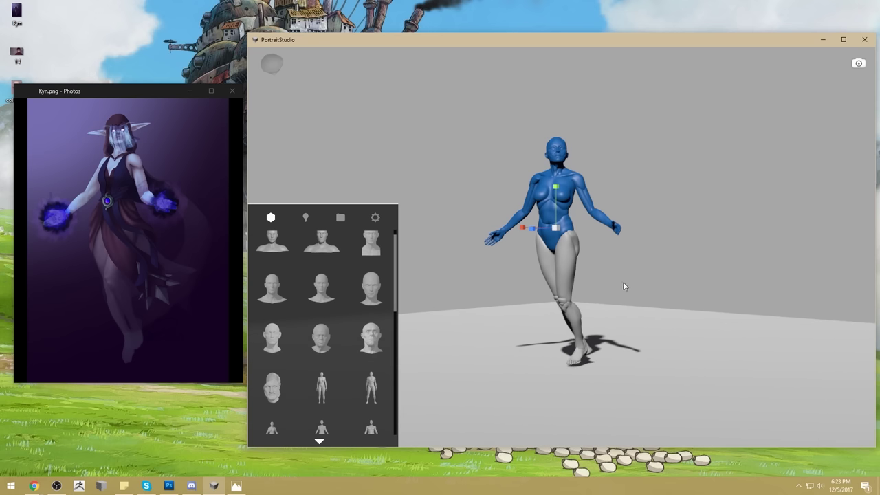
# Try to rotate the figure's right leg at the hip so it hangs beside the left leg.
pyautogui.click(548, 262)
pyautogui.click(548, 255)
pyautogui.click(546, 245)
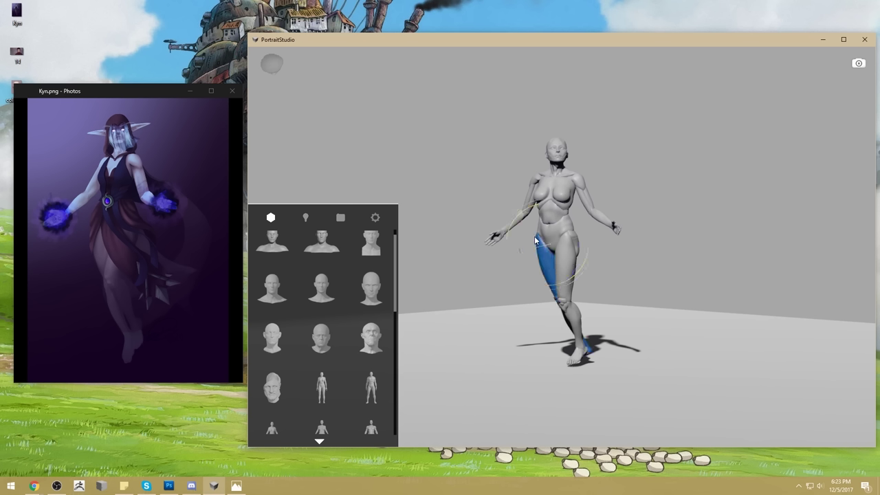
pyautogui.moveTo(523, 220); pyautogui.dragTo(571, 223)
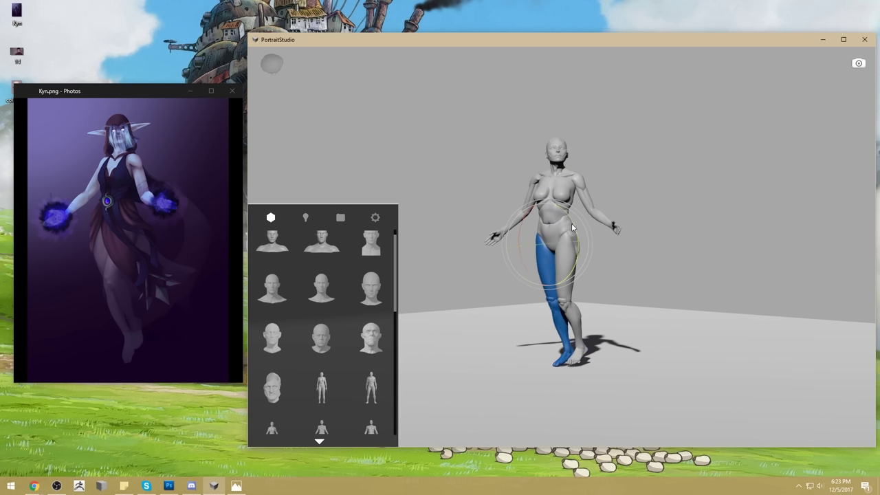
pyautogui.moveTo(614, 305)
pyautogui.mouseDown()
pyautogui.moveTo(654, 308)
pyautogui.moveTo(615, 304)
pyautogui.moveTo(609, 312)
pyautogui.mouseUp()
pyautogui.click(618, 289)
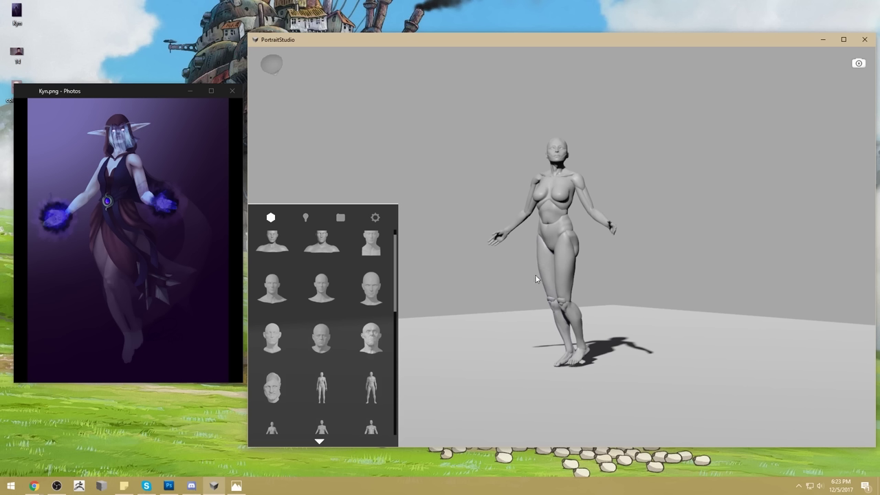
pyautogui.click(547, 262)
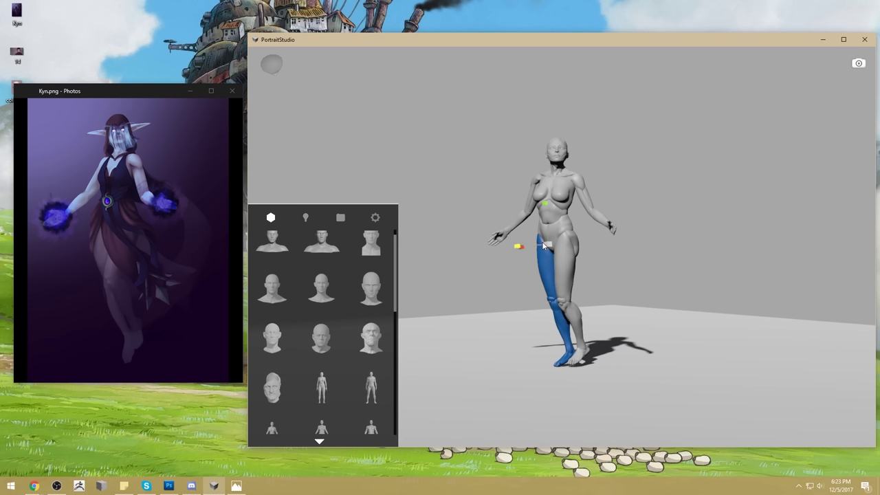
pyautogui.click(619, 275)
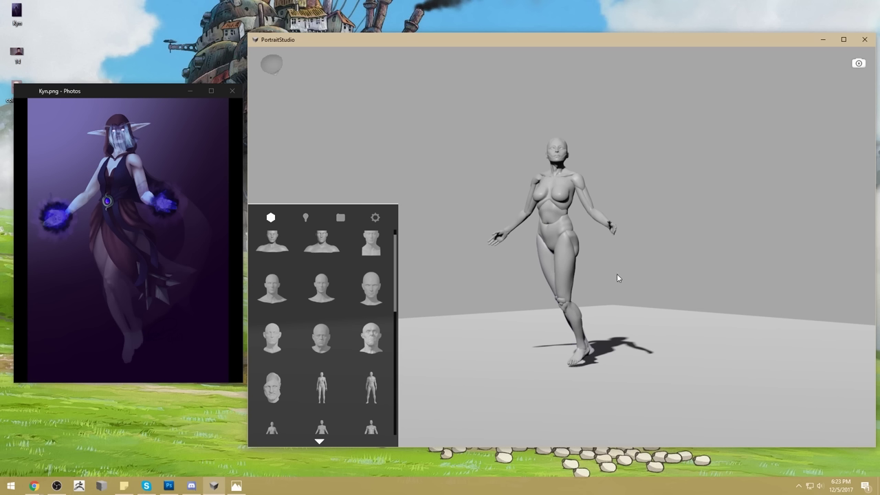
# Rotate the figure's left leg at the hip so the thigh crosses further in front of the right leg.
pyautogui.click(568, 250)
pyautogui.click(566, 246)
pyautogui.moveTo(543, 209); pyautogui.dragTo(562, 315)
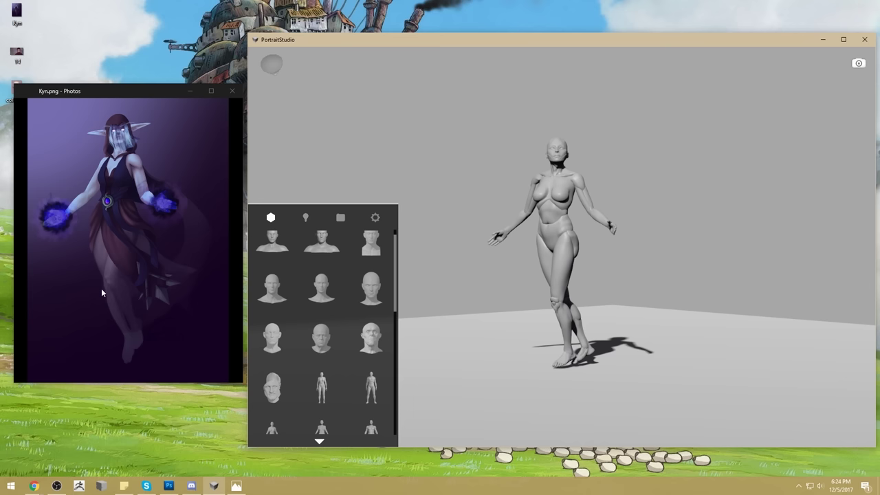
# Bend the figure's left knee so the lower leg trails back over the right one.
pyautogui.click(558, 317)
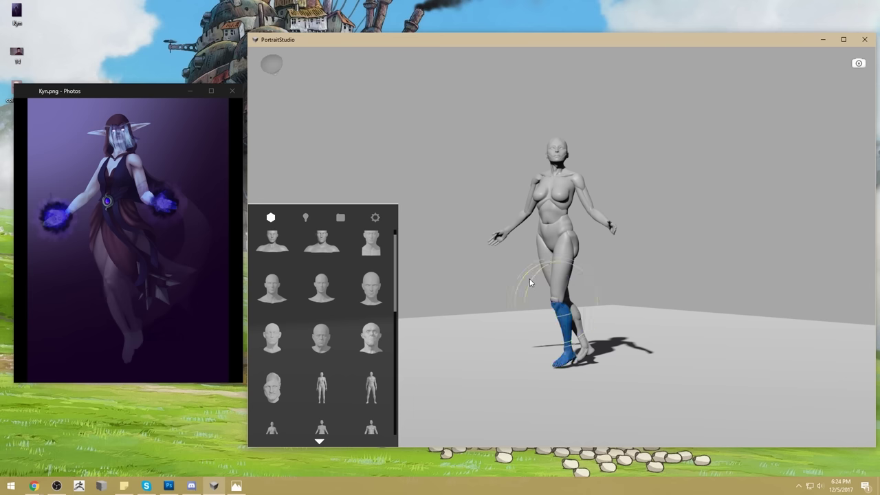
pyautogui.moveTo(531, 281); pyautogui.dragTo(526, 291)
pyautogui.click(617, 254)
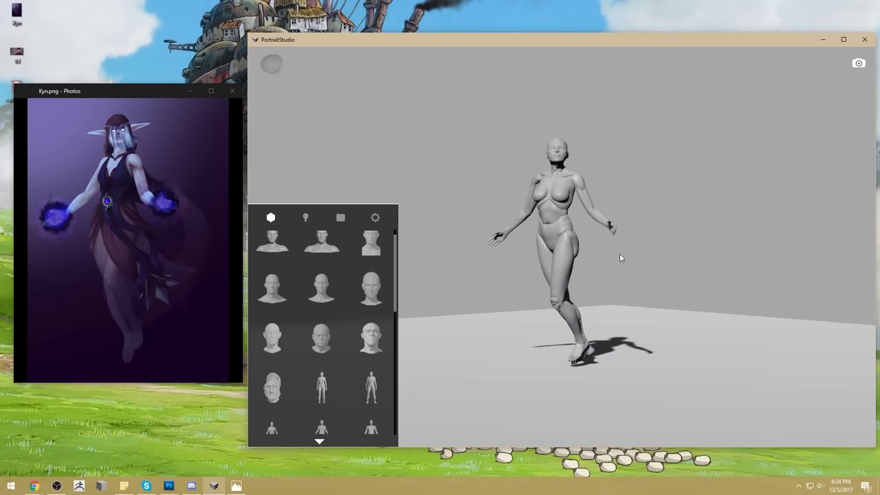
pyautogui.moveTo(634, 261)
pyautogui.mouseDown()
pyautogui.moveTo(697, 266)
pyautogui.moveTo(628, 261)
pyautogui.mouseUp()
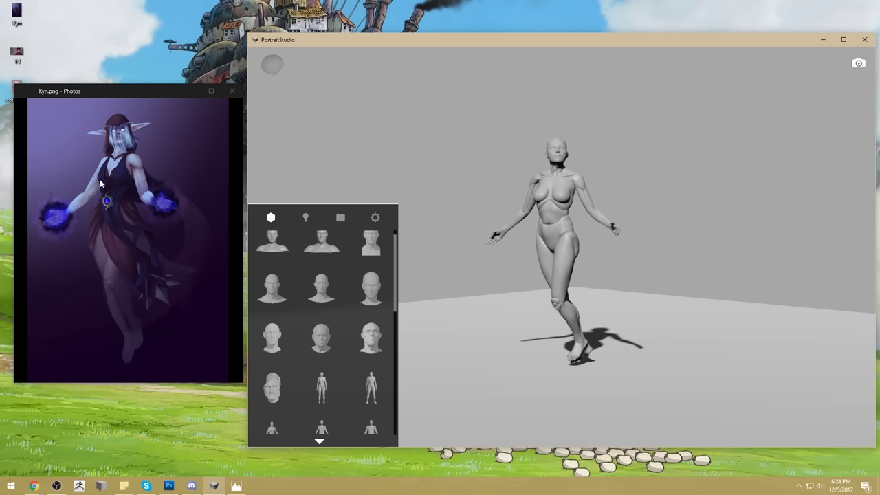
# Try scaling up the figure's torso together with the head and arms.
pyautogui.click(549, 183)
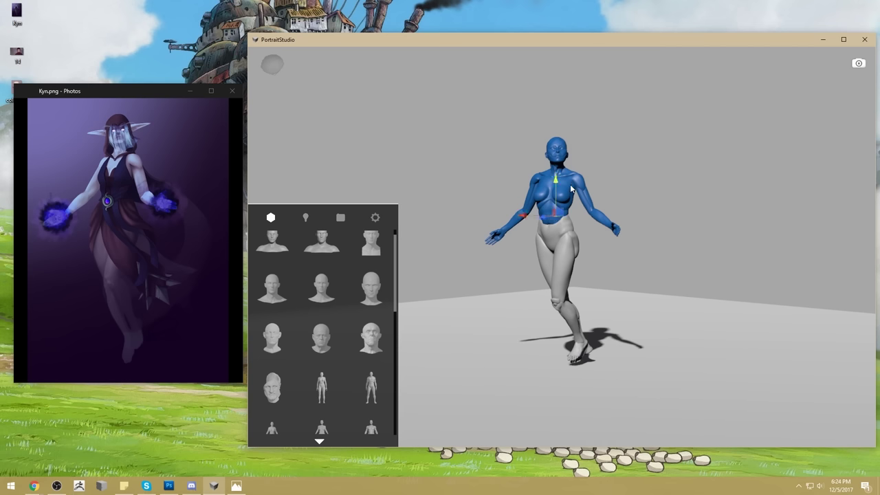
pyautogui.press('e')
pyautogui.press('r')
pyautogui.moveTo(555, 219); pyautogui.dragTo(558, 217)
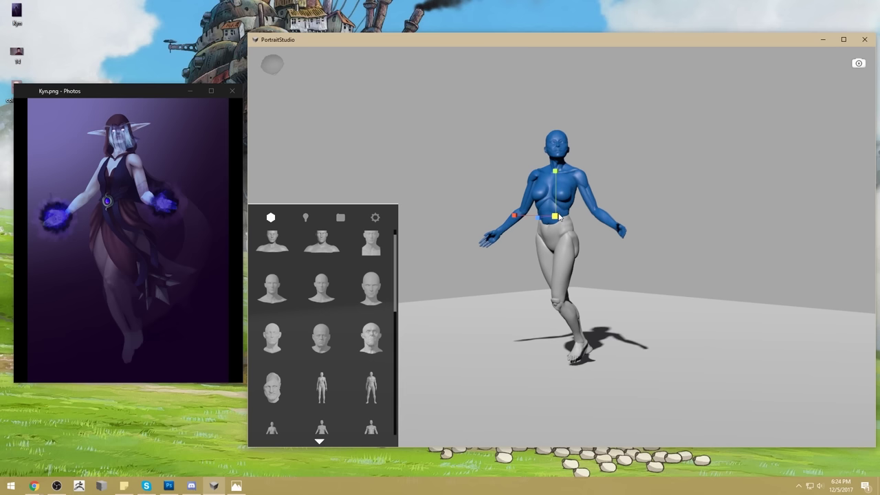
pyautogui.click(581, 214)
pyautogui.moveTo(581, 215); pyautogui.dragTo(599, 243)
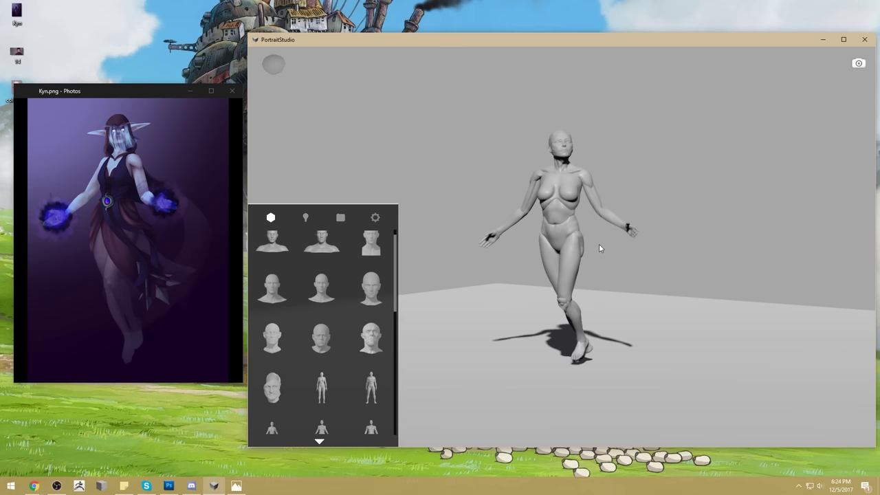
# Undo the upper-body enlargement and try scaling the torso, head and arms down slightly instead.
pyautogui.hotkey('ctrl', 'z')
pyautogui.hotkey('ctrl', 'z')
pyautogui.moveTo(559, 219)
pyautogui.mouseDown()
pyautogui.moveTo(639, 246)
pyautogui.moveTo(415, 246)
pyautogui.moveTo(479, 250)
pyautogui.moveTo(460, 249)
pyautogui.moveTo(481, 240)
pyautogui.mouseUp()
pyautogui.click(598, 236)
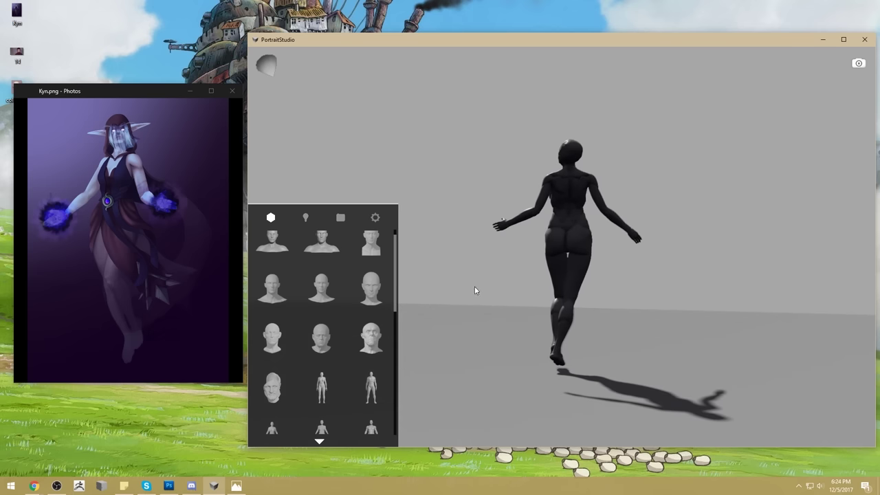
pyautogui.moveTo(473, 285); pyautogui.dragTo(650, 294)
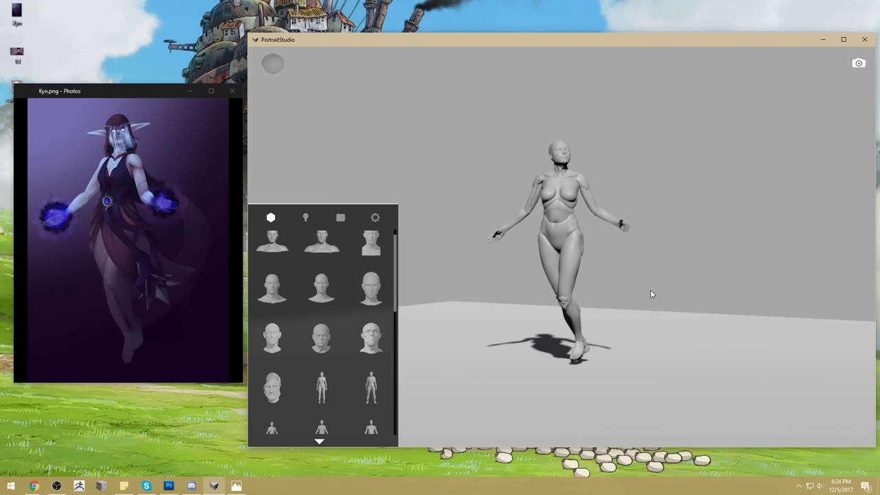
# Try a slight uniform scale adjustment of the figure's head.
pyautogui.click(560, 158)
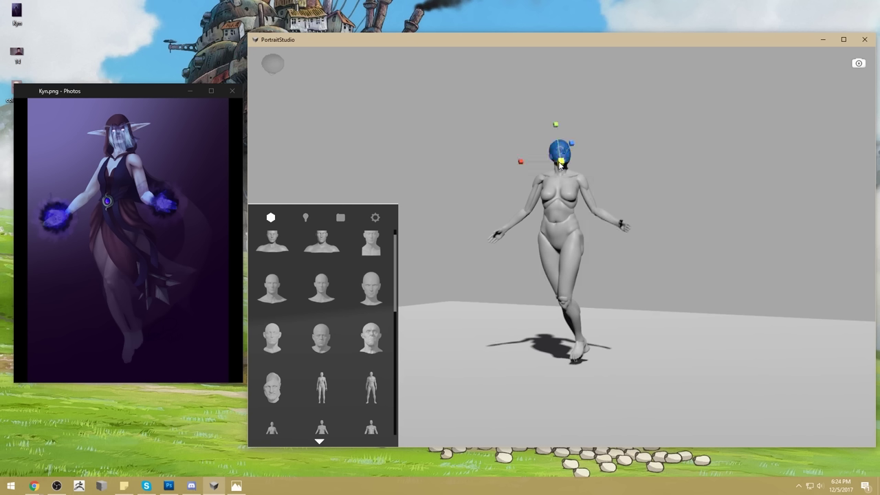
pyautogui.moveTo(558, 161); pyautogui.dragTo(578, 165)
pyautogui.click(700, 217)
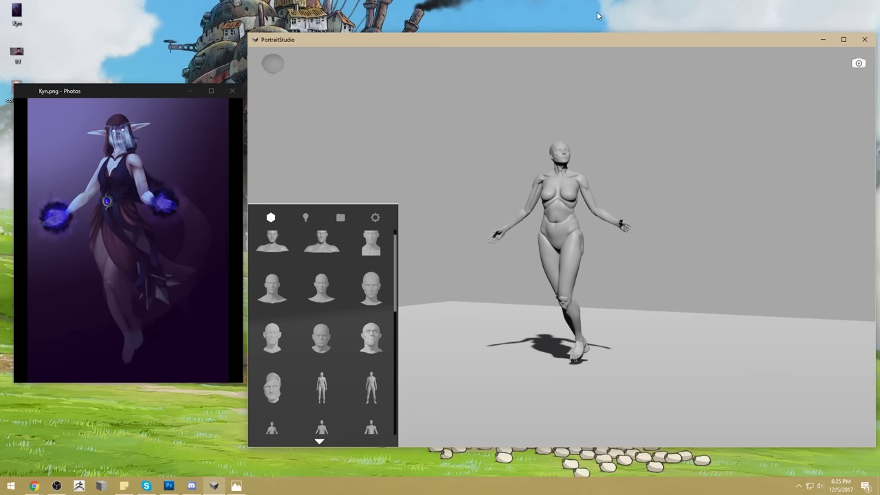
# Undo the scaling changes made to the figure's head and upper body.
pyautogui.hotkey('ctrl', 'z')
pyautogui.hotkey('ctrl', 'z')
pyautogui.hotkey('ctrl', 'z')
pyautogui.hotkey('ctrl', 'z')
pyautogui.hotkey('ctrl', 'z')
pyautogui.hotkey('ctrl', 'z')
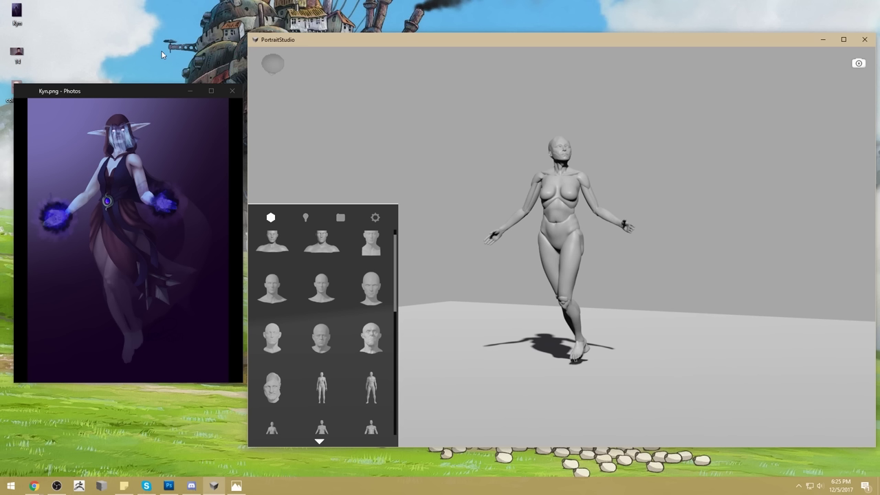
# Compare the finished pose from a low front view with the Kyn.png painting, moving the reference window beside the figure.
pyautogui.hotkey('alt', 'Tab')
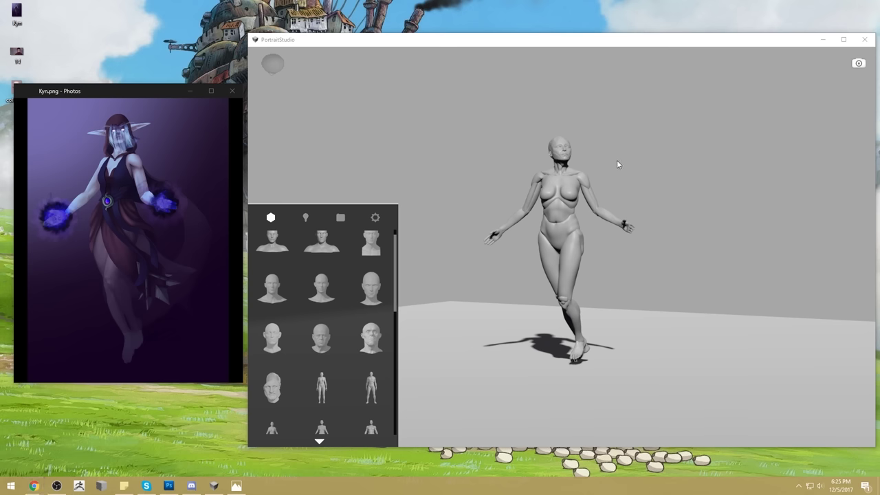
pyautogui.moveTo(651, 195); pyautogui.dragTo(642, 191)
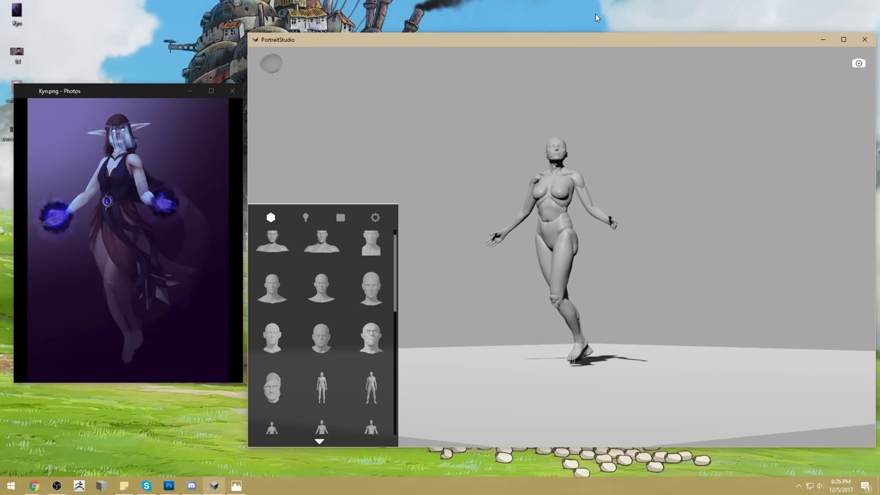
pyautogui.moveTo(65, 92); pyautogui.dragTo(88, 89)
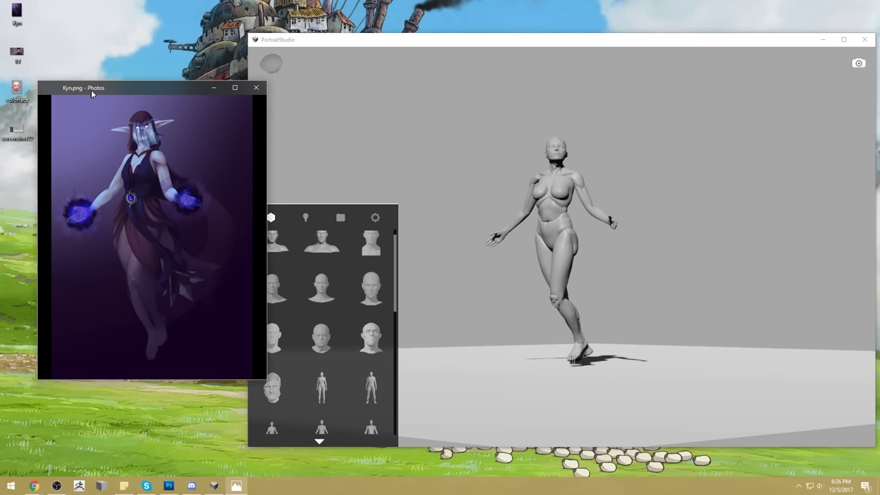
pyautogui.click(96, 80)
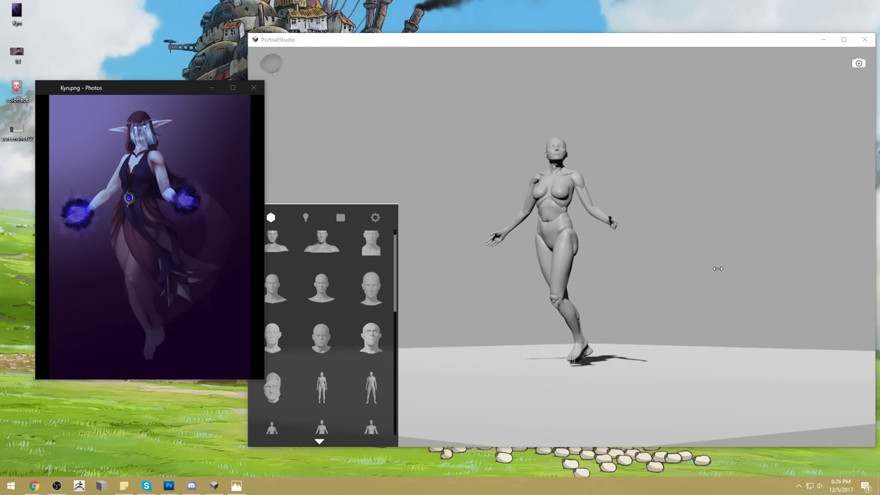
pyautogui.click(575, 41)
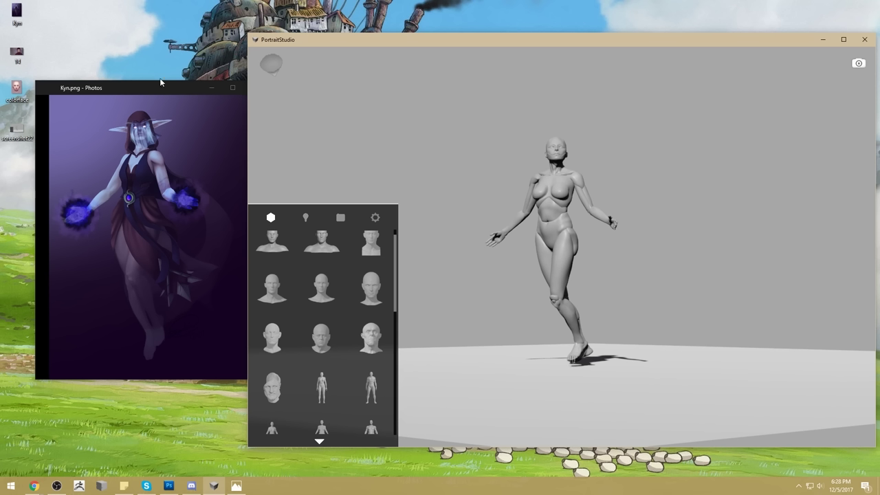
pyautogui.moveTo(130, 86); pyautogui.dragTo(102, 87)
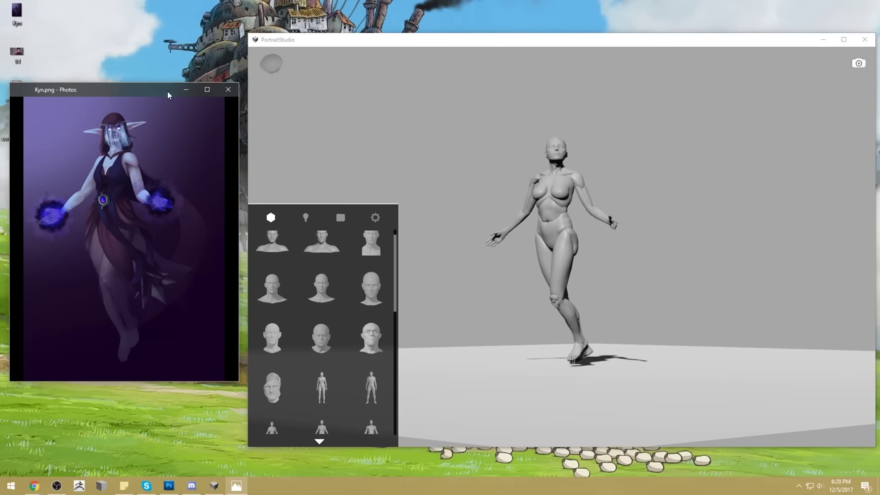
# Close the PortraitStudio window and the Kyn.png photo viewer.
pyautogui.click(864, 39)
pyautogui.click(228, 89)
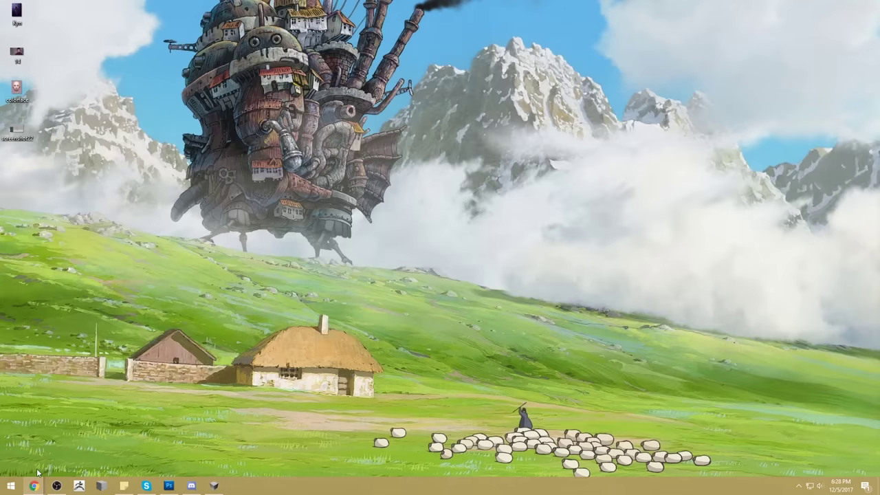
# Switch to Photoshop with the Kyn.png document open and activate the Brush tool.
pyautogui.click(169, 485)
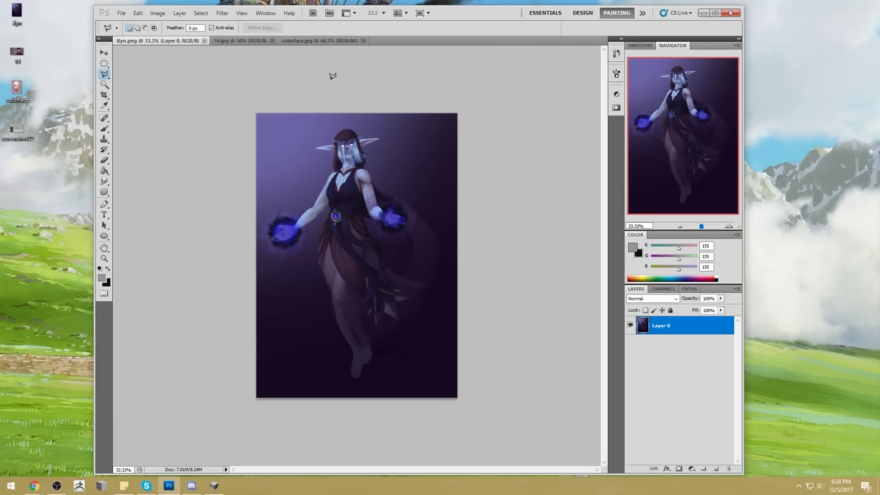
pyautogui.moveTo(475, 13); pyautogui.dragTo(508, 11)
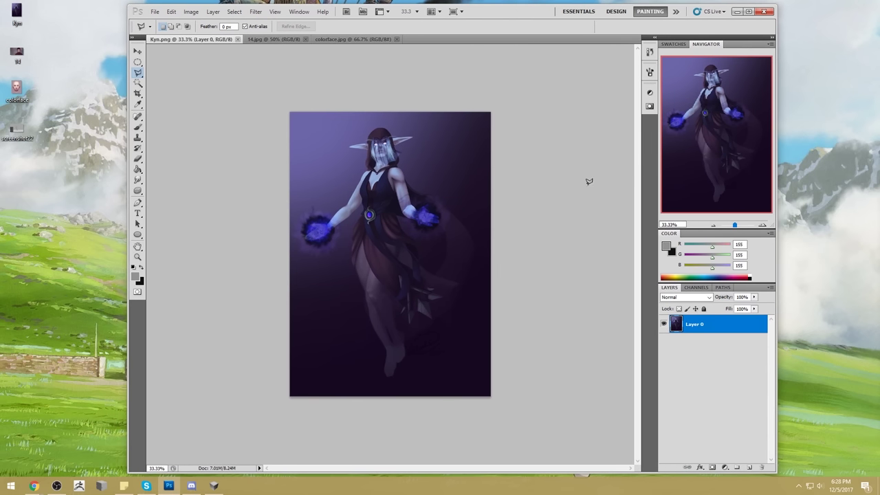
pyautogui.press('b')
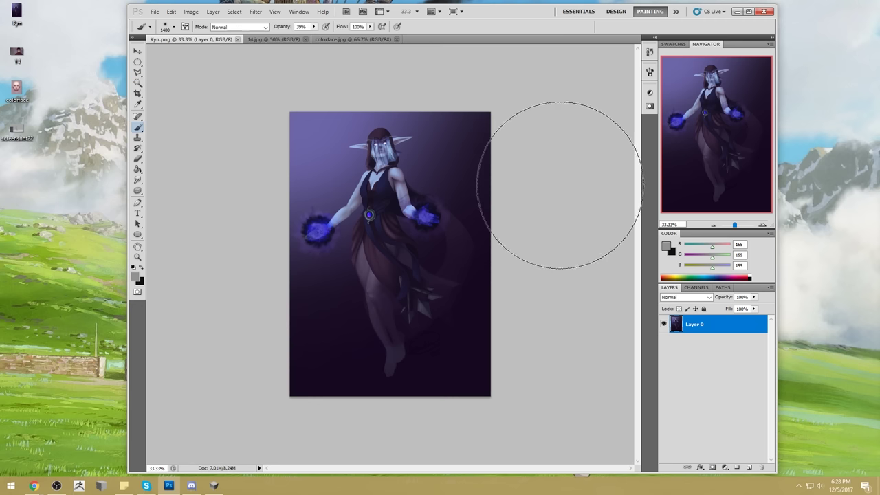
# Reduce the brush size to 700 px.
pyautogui.press('[')
pyautogui.press('[')
pyautogui.press('[')
pyautogui.press('[')
pyautogui.press('[')
pyautogui.press('[')
pyautogui.press('[')
pyautogui.press('[')
pyautogui.press(']')
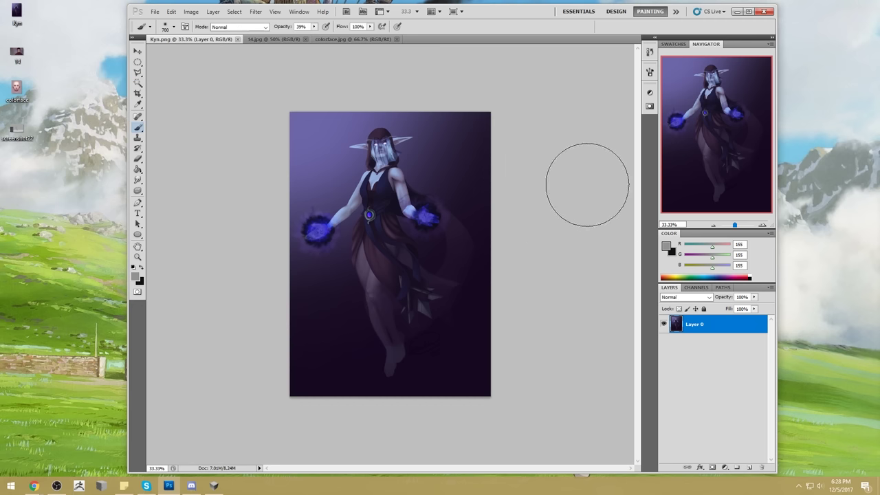
pyautogui.click(556, 164)
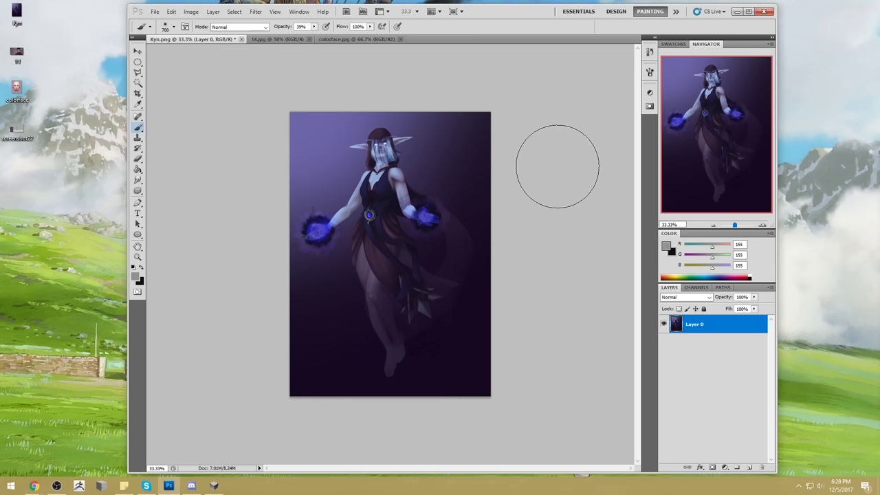
# Select the head and ears with a freehand Lasso selection and copy them to a new layer.
pyautogui.hotkey('ctrl', '+')
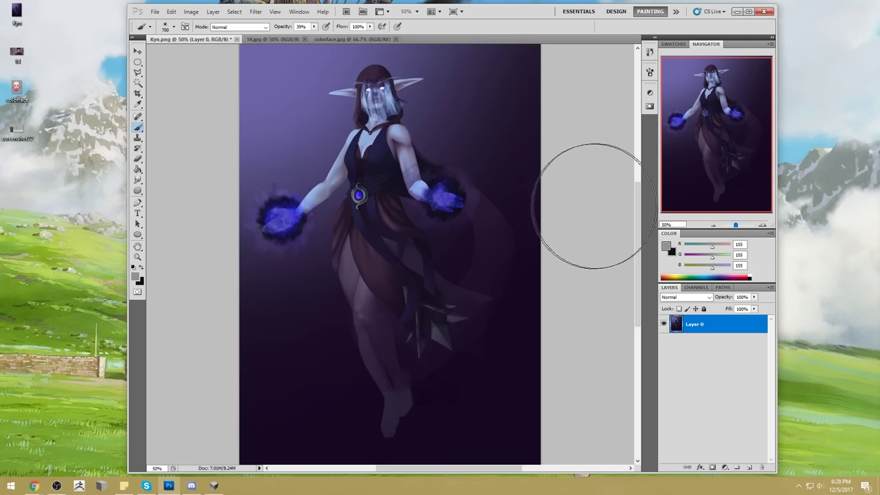
pyautogui.press('l')
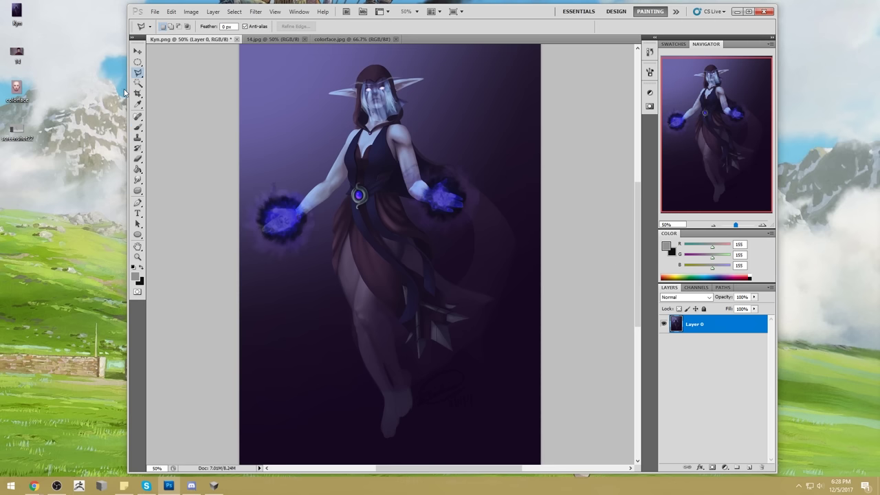
pyautogui.moveTo(440, 54)
pyautogui.mouseDown()
pyautogui.moveTo(365, 53)
pyautogui.moveTo(306, 114)
pyautogui.moveTo(369, 127)
pyautogui.moveTo(419, 112)
pyautogui.moveTo(434, 59)
pyautogui.mouseUp()
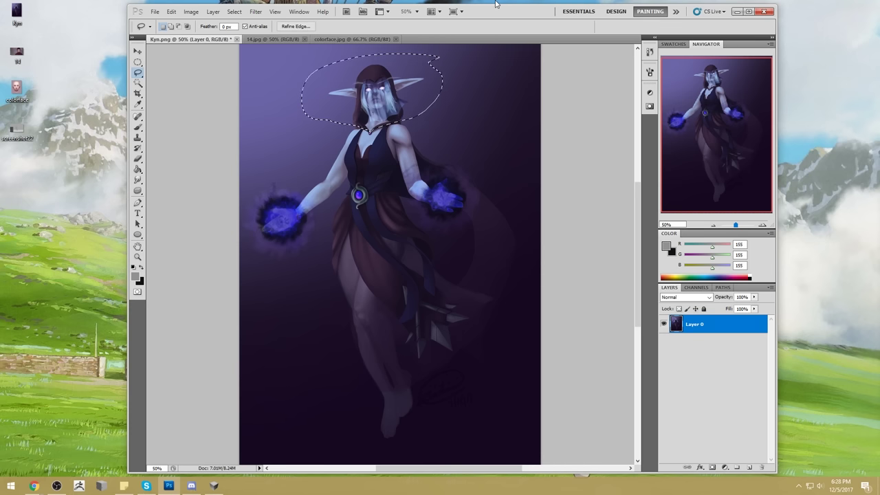
pyautogui.hotkey('ctrl', 'j')
# Scale the copied head up to about 110% and reposition it over the neck.
pyautogui.press('v')
pyautogui.moveTo(443, 54); pyautogui.dragTo(457, 45)
pyautogui.moveTo(405, 108); pyautogui.dragTo(396, 110)
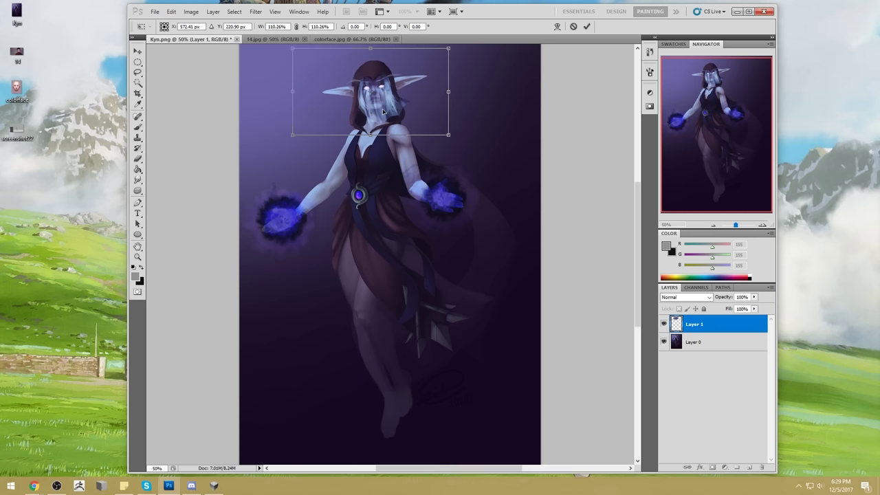
pyautogui.click(586, 26)
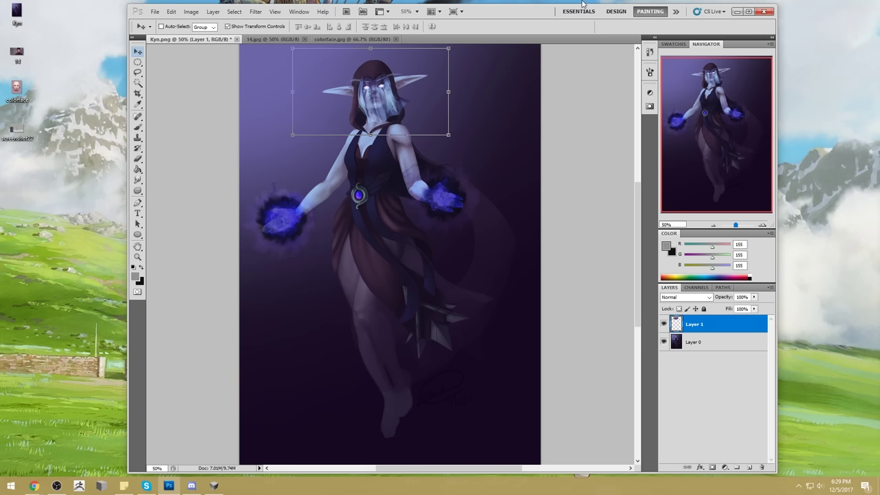
# Activate the Brush tool and reduce the brush size to 300 px.
pyautogui.press('b')
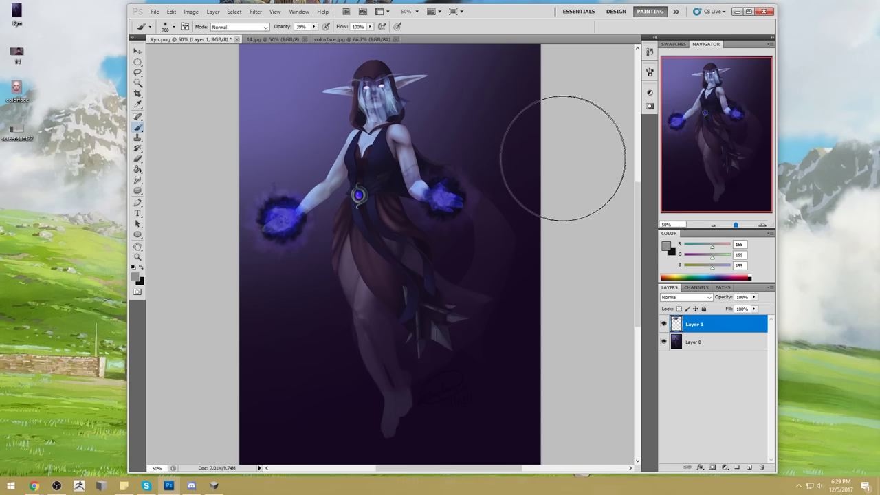
pyautogui.press('[')
pyautogui.press('[')
pyautogui.press('[')
pyautogui.press('[')
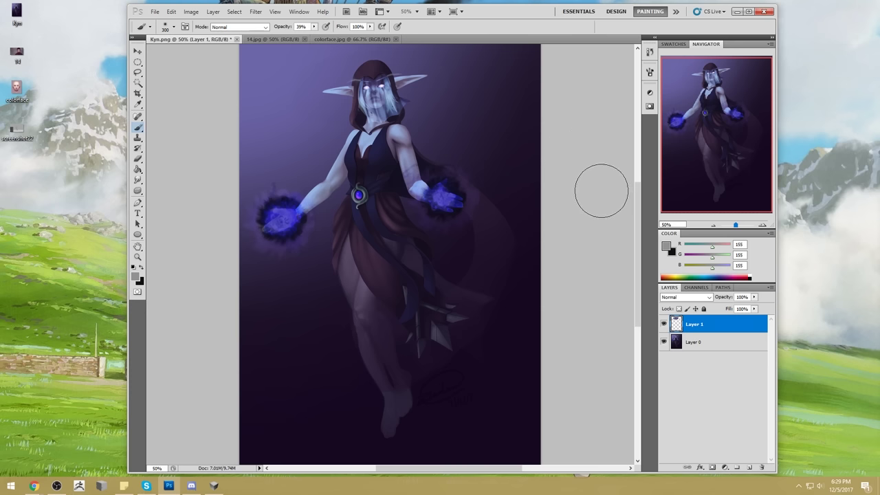
pyautogui.press('l')
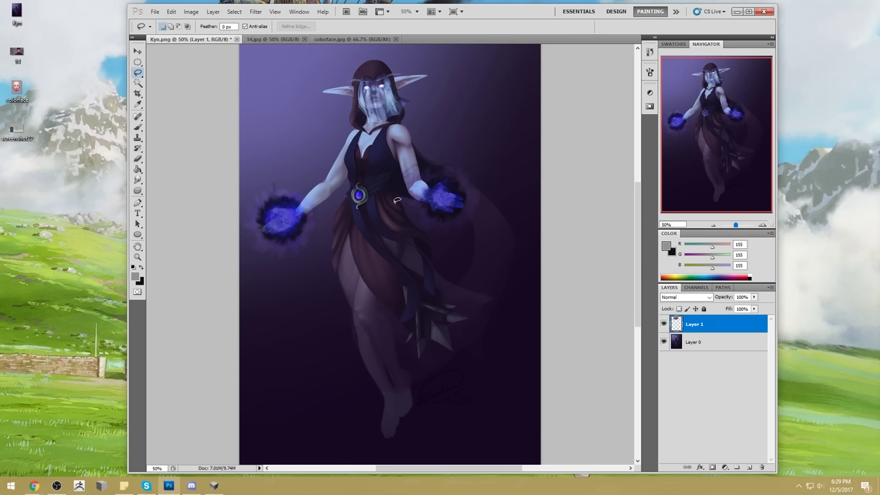
pyautogui.click(255, 12)
pyautogui.click(320, 65)
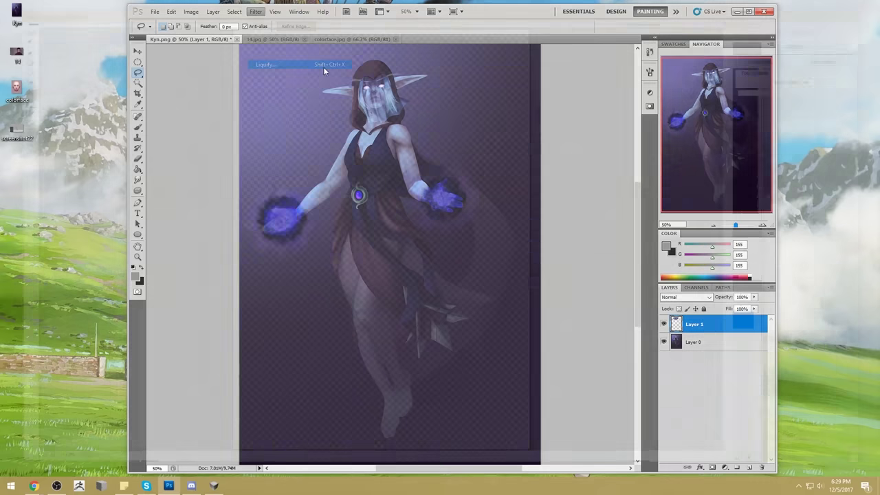
pyautogui.click(808, 39)
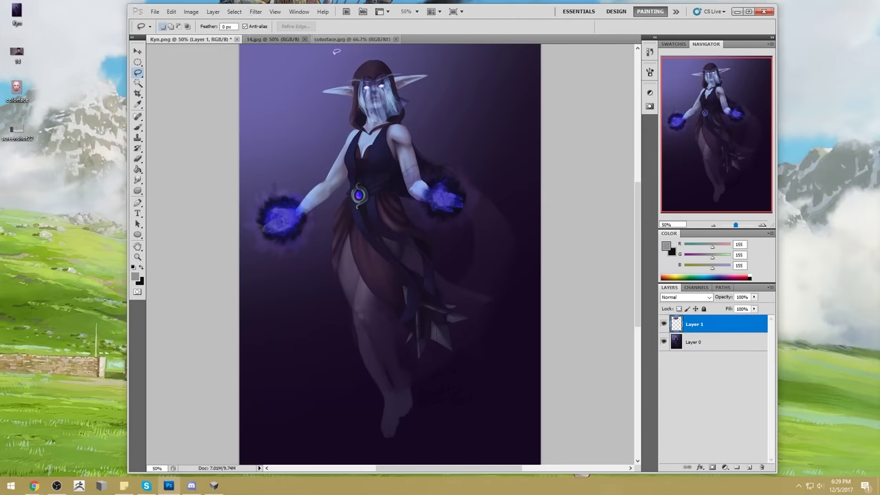
# Merge the enlarged head layer down into Layer 0 and open the Liquify filter on it.
pyautogui.rightClick(707, 329)
pyautogui.click(731, 299)
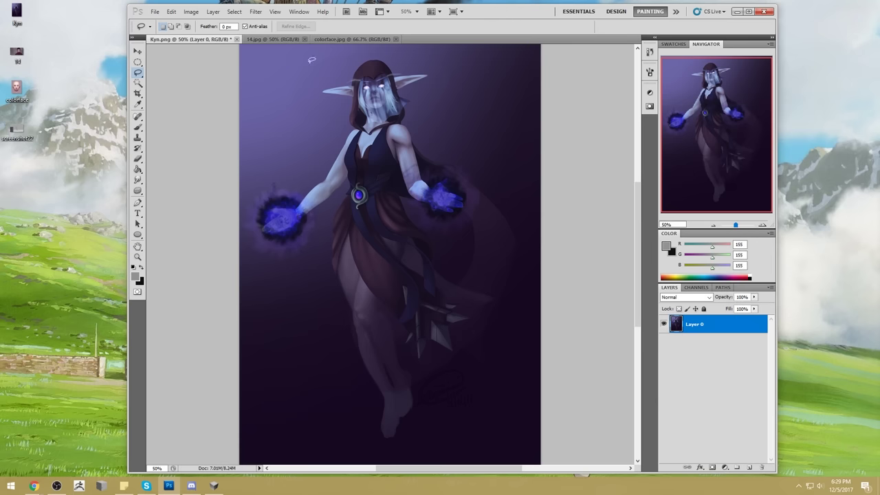
pyautogui.click(259, 11)
pyautogui.click(266, 64)
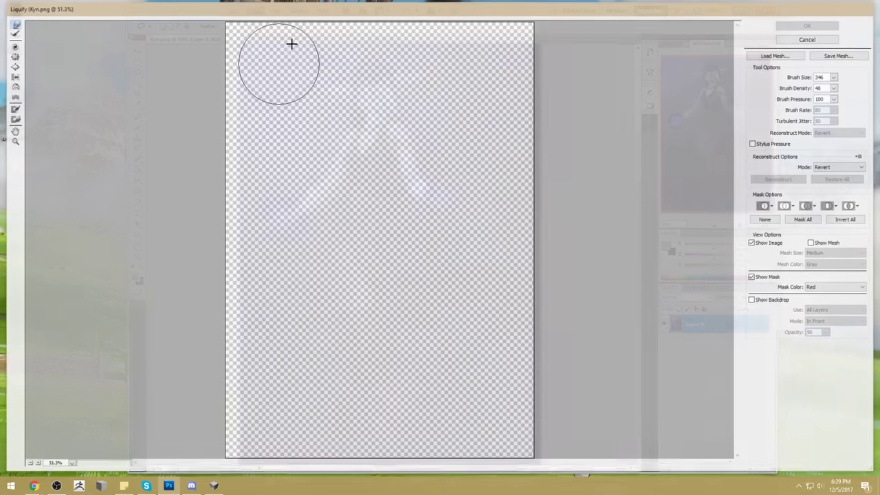
# Reshape the shoulder and upper arm on the image's left side in Liquify, ending with a brush size of 226.
pyautogui.click(836, 77)
pyautogui.moveTo(802, 88); pyautogui.dragTo(802, 89)
pyautogui.click(318, 118)
pyautogui.moveTo(318, 119)
pyautogui.mouseDown()
pyautogui.moveTo(314, 112)
pyautogui.moveTo(297, 120)
pyautogui.mouseUp()
pyautogui.click(836, 76)
pyautogui.moveTo(802, 88); pyautogui.dragTo(797, 88)
pyautogui.click(305, 133)
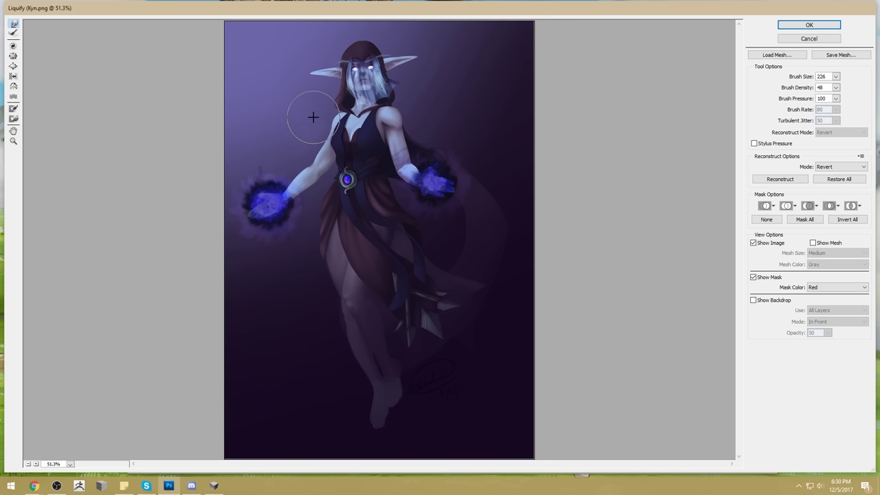
# Reshape the shoulder and arm on the image's right side in Liquify, ending with a brush size of 346.
pyautogui.click(835, 77)
pyautogui.click(406, 105)
pyautogui.moveTo(401, 115); pyautogui.dragTo(394, 114)
pyautogui.click(836, 77)
pyautogui.moveTo(799, 90); pyautogui.dragTo(802, 89)
pyautogui.click(411, 130)
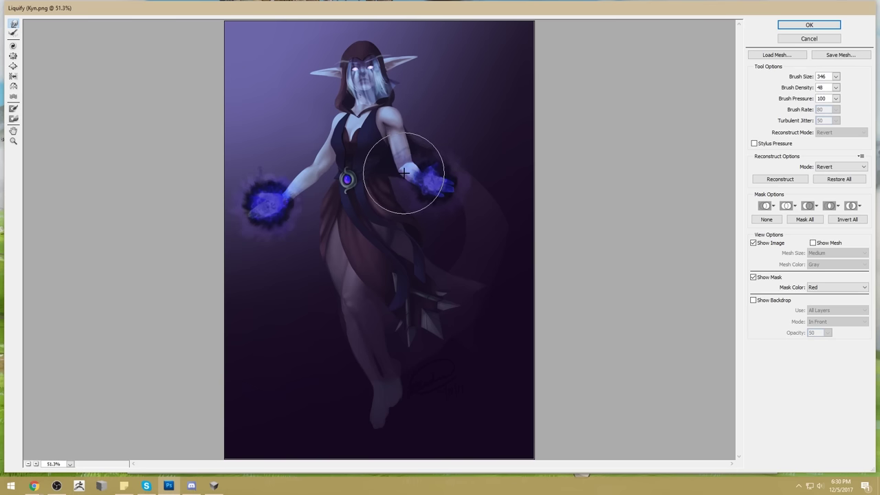
# Refine the hip, thigh and knee contour on the image's left side, using brush sizes 316 and 151.
pyautogui.click(836, 77)
pyautogui.moveTo(801, 89); pyautogui.dragTo(811, 88)
pyautogui.click(799, 88)
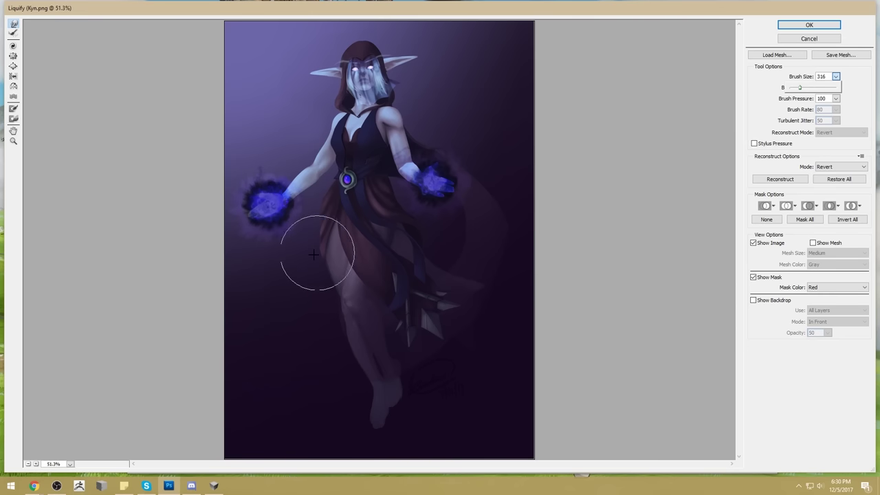
pyautogui.click(317, 249)
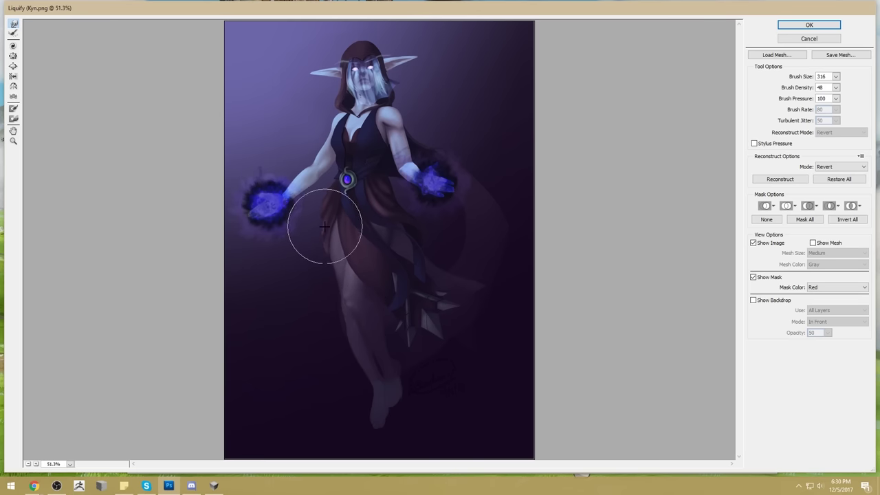
pyautogui.moveTo(320, 254)
pyautogui.mouseDown()
pyautogui.moveTo(314, 284)
pyautogui.moveTo(357, 291)
pyautogui.moveTo(325, 315)
pyautogui.moveTo(314, 310)
pyautogui.moveTo(350, 308)
pyautogui.mouseUp()
pyautogui.click(835, 76)
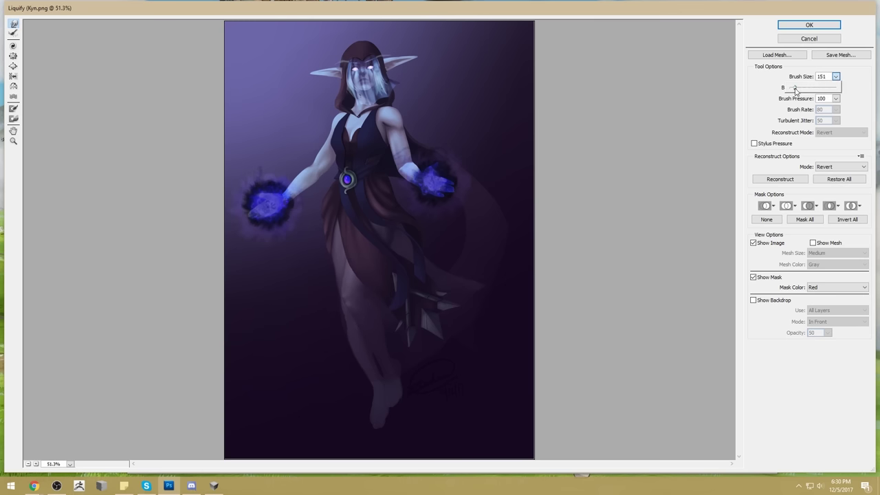
pyautogui.click(346, 302)
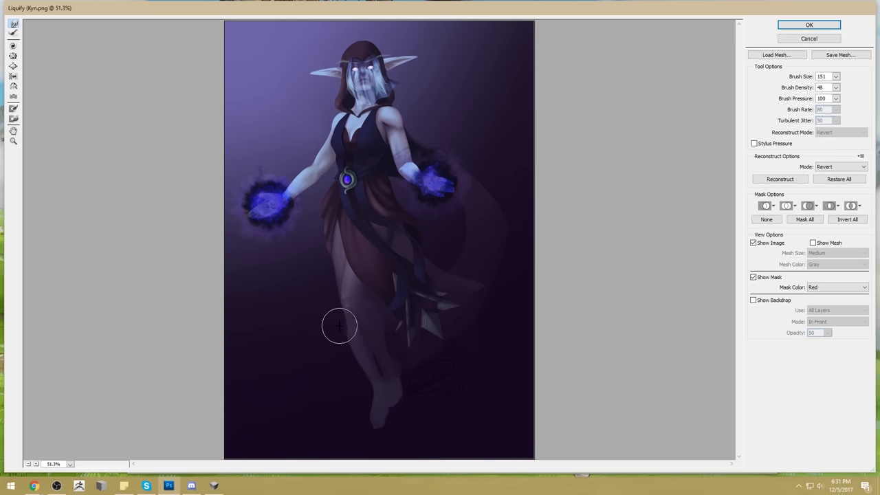
# Reshape the lower legs and feet in Liquify, using brush sizes 346 and 825.
pyautogui.click(835, 76)
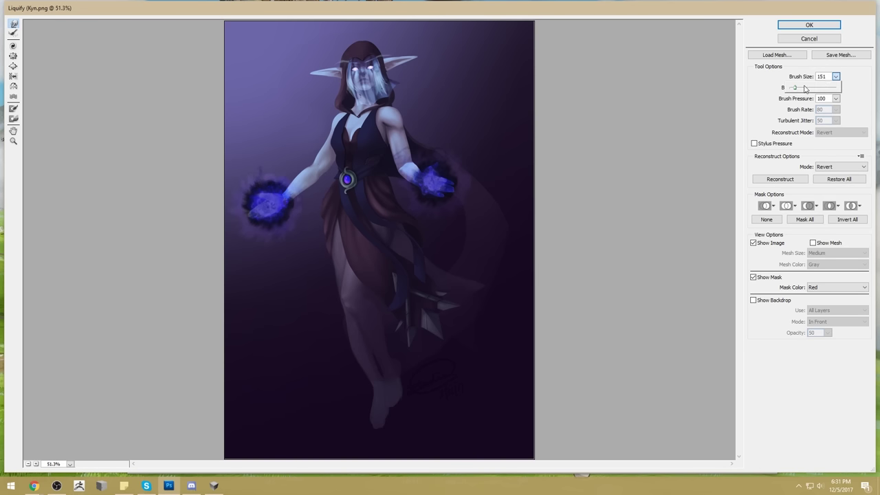
pyautogui.moveTo(800, 89); pyautogui.dragTo(801, 89)
pyautogui.click(331, 355)
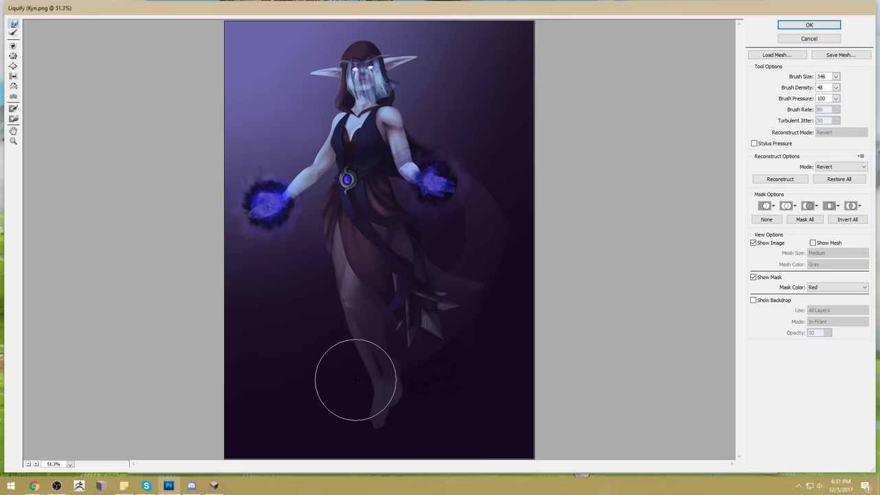
pyautogui.click(835, 76)
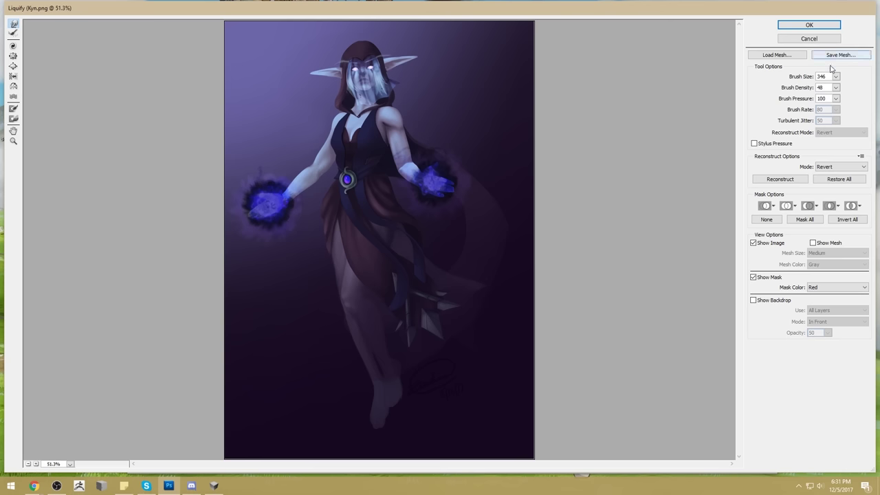
pyautogui.moveTo(389, 395)
pyautogui.mouseDown()
pyautogui.moveTo(382, 386)
pyautogui.moveTo(379, 402)
pyautogui.mouseUp()
# Open screenshot22.png from the desktop as a pose reference and zoom in on its 3D figure.
pyautogui.moveTo(389, 14); pyautogui.dragTo(476, 15)
pyautogui.doubleClick(17, 129)
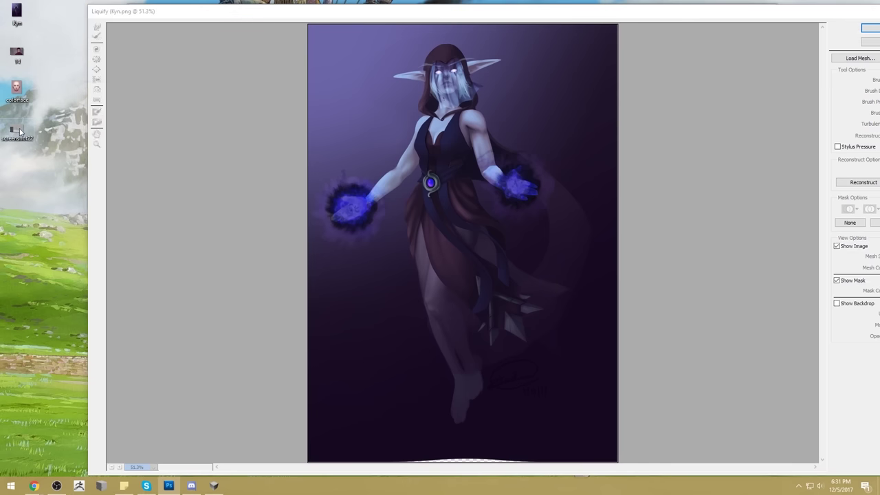
pyautogui.click(92, 107)
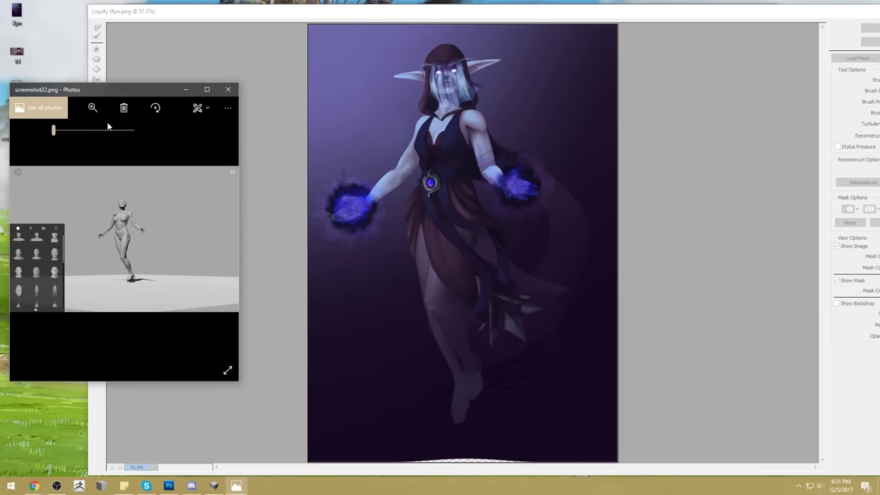
pyautogui.click(88, 128)
pyautogui.moveTo(87, 133); pyautogui.dragTo(68, 130)
pyautogui.moveTo(139, 87); pyautogui.dragTo(90, 97)
# Narrow the Liquify window and move it so the reference figure stays visible beside the painting.
pyautogui.moveTo(270, 18)
pyautogui.mouseDown()
pyautogui.moveTo(279, 16)
pyautogui.moveTo(191, 17)
pyautogui.mouseUp()
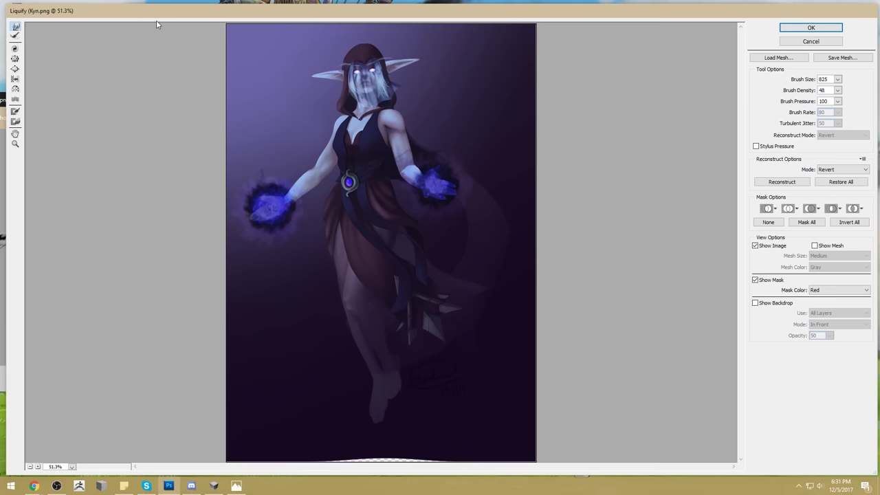
pyautogui.moveTo(6, 195)
pyautogui.mouseDown()
pyautogui.moveTo(182, 184)
pyautogui.moveTo(143, 186)
pyautogui.mouseUp()
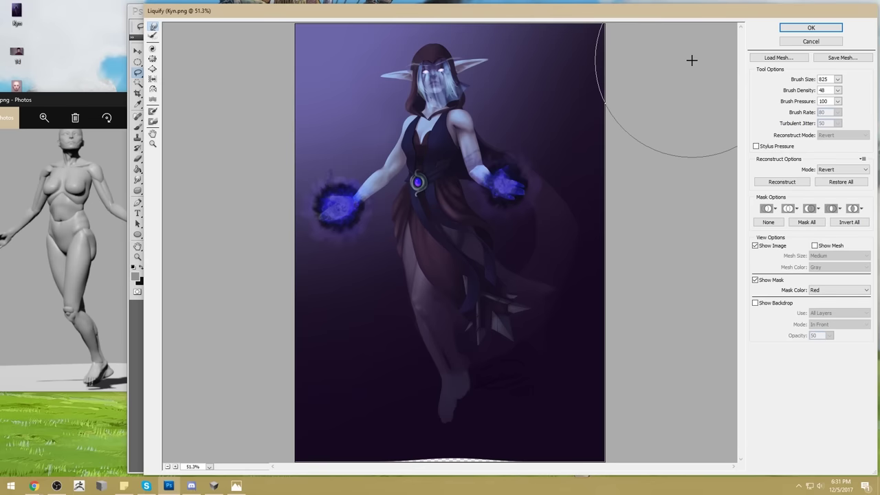
pyautogui.click(72, 106)
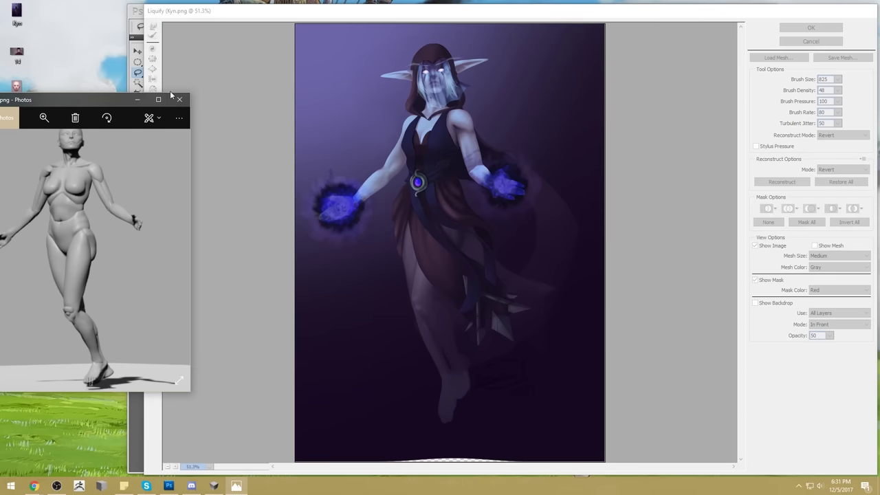
pyautogui.moveTo(451, 9); pyautogui.dragTo(484, 11)
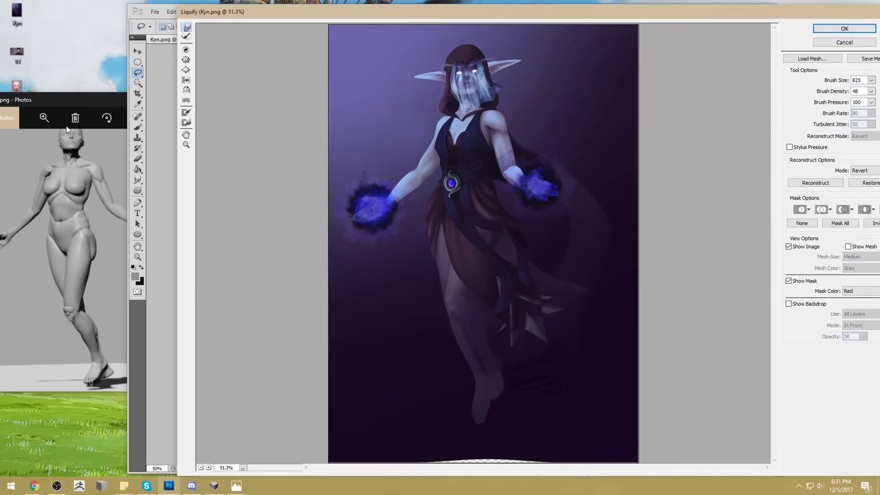
# Apply the Liquify changes and arrange the Photoshop window and screenshot22.png side by side.
pyautogui.click(844, 28)
pyautogui.moveTo(126, 137); pyautogui.dragTo(176, 138)
pyautogui.moveTo(534, 12); pyautogui.dragTo(624, 15)
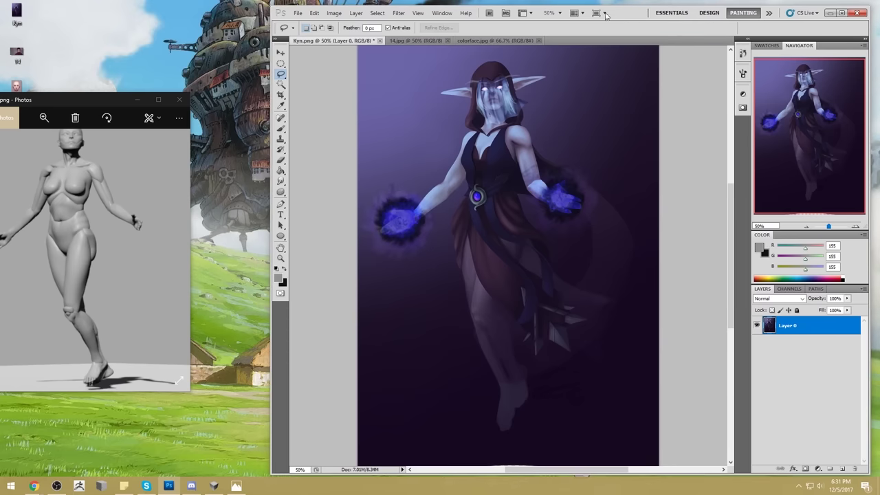
pyautogui.moveTo(100, 100); pyautogui.dragTo(139, 96)
# Reopen the Liquify filter on Layer 0 and narrow its window to uncover the reference figure.
pyautogui.click(398, 13)
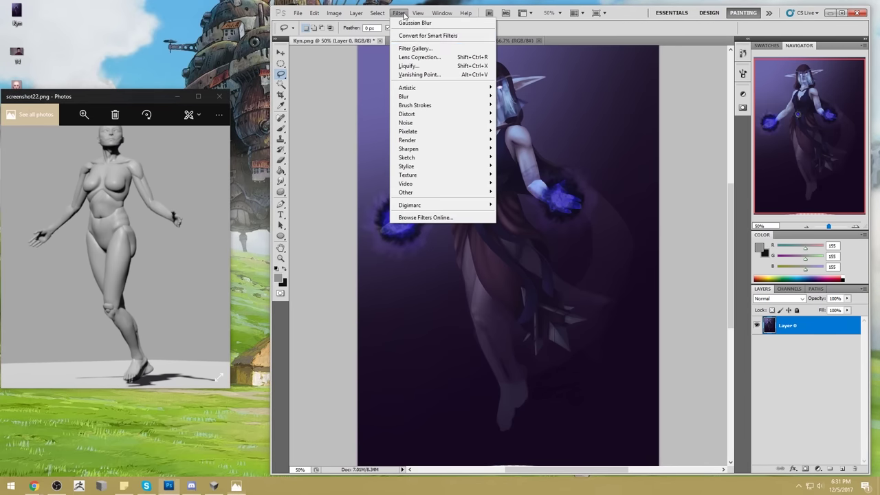
pyautogui.click(422, 69)
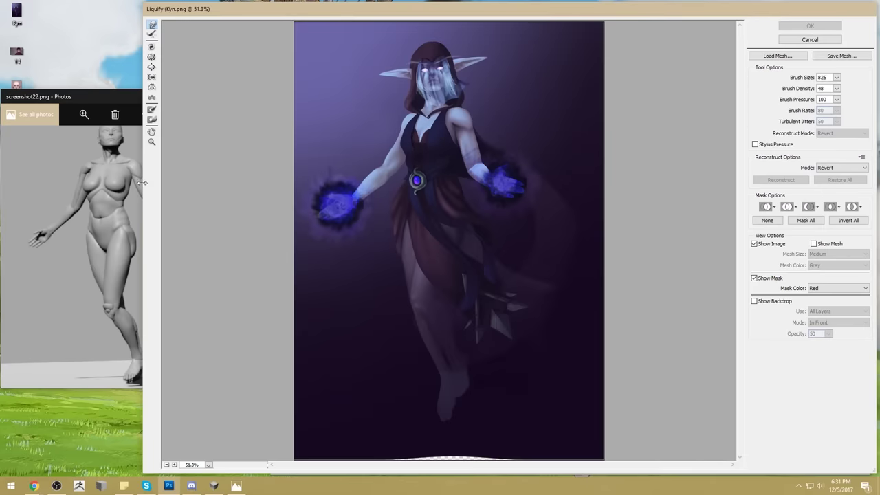
pyautogui.moveTo(140, 183); pyautogui.dragTo(232, 184)
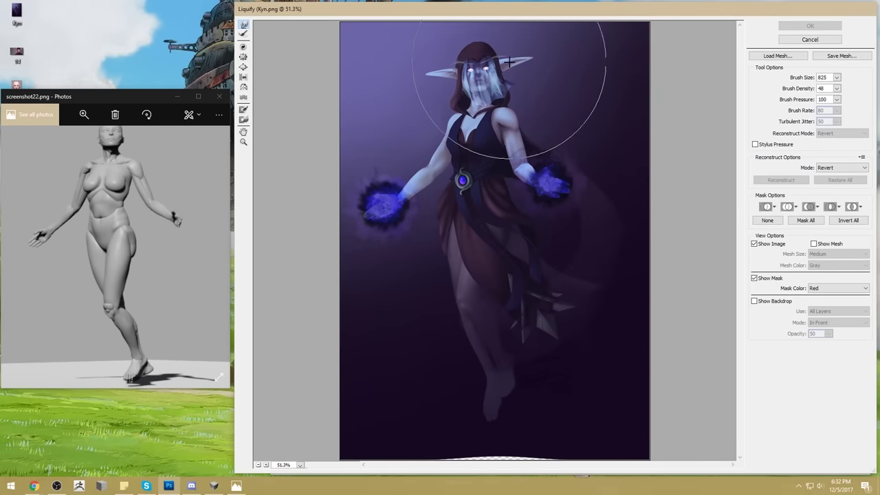
# Nudge the upper background and head area with progressively smaller Liquify brushes, and apply the filter to the painting.
pyautogui.click(837, 78)
pyautogui.moveTo(815, 88); pyautogui.dragTo(804, 86)
pyautogui.moveTo(486, 31); pyautogui.dragTo(498, 38)
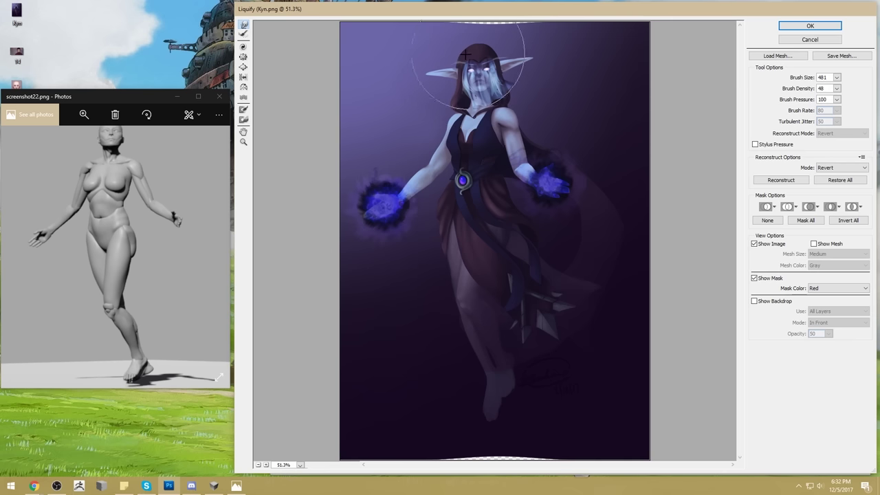
pyautogui.click(837, 77)
pyautogui.moveTo(797, 93); pyautogui.dragTo(777, 87)
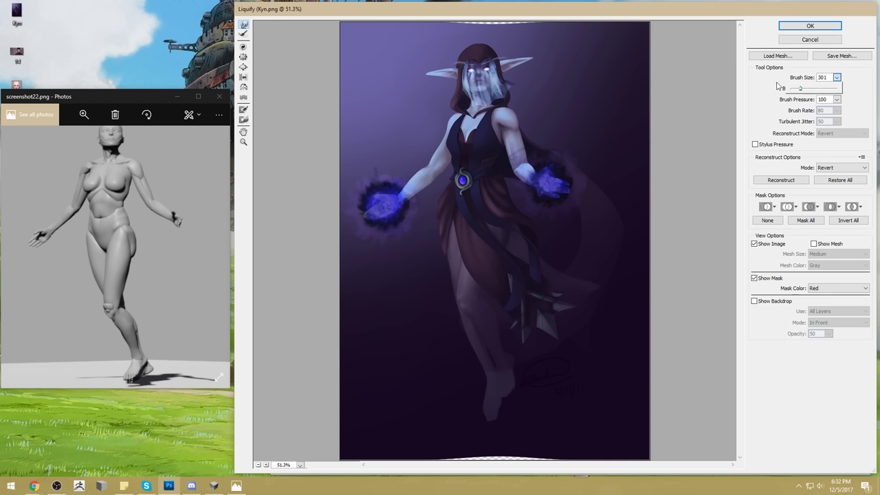
pyautogui.click(448, 138)
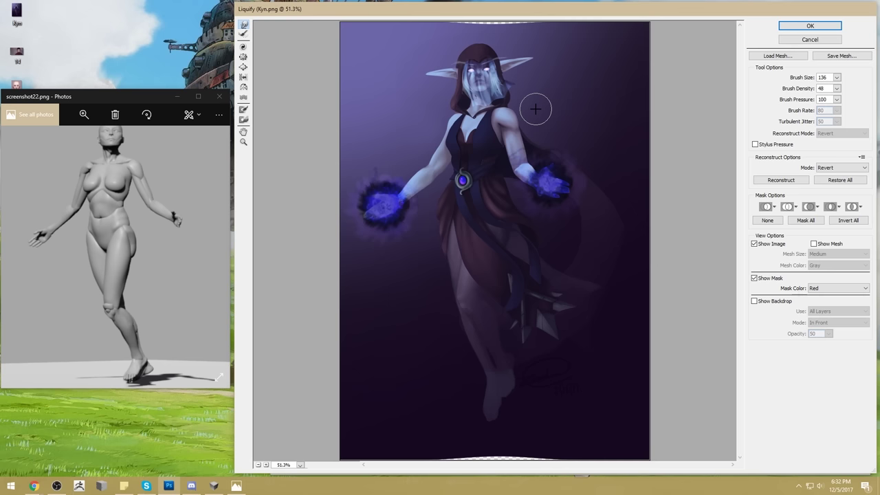
pyautogui.click(793, 24)
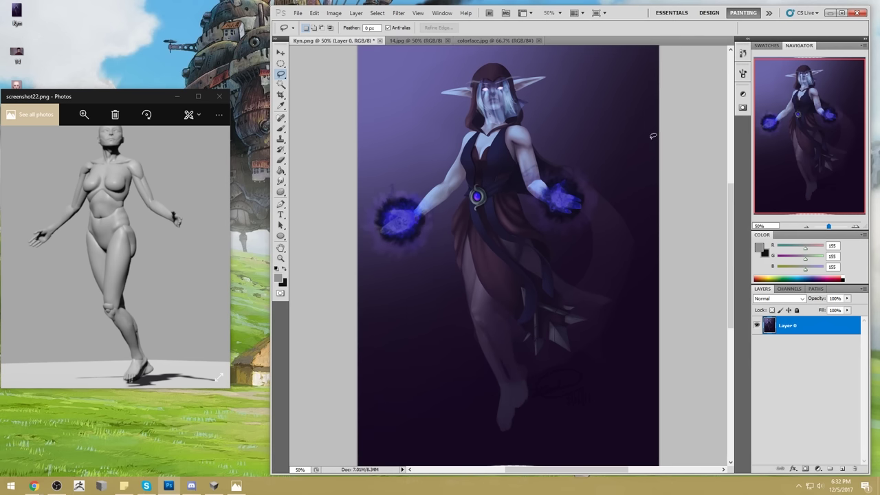
# Set the Brush opacity to 100% and try covering the transparent gap at the canvas's top edge with a sampled background colour.
pyautogui.hotkey('ctrl', '-')
pyautogui.press('b')
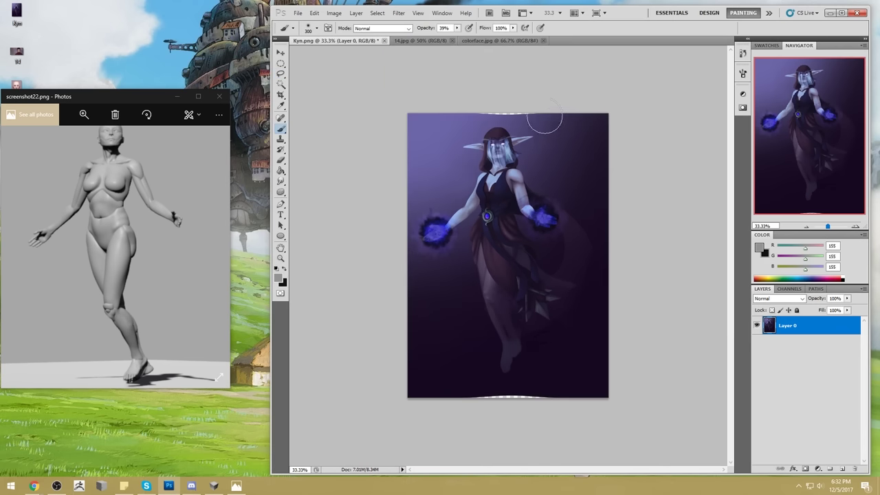
pyautogui.keyDown('alt'); pyautogui.click(527, 115); pyautogui.keyUp('alt')
pyautogui.click(457, 27)
pyautogui.click(542, 110)
pyautogui.moveTo(542, 110); pyautogui.dragTo(445, 112)
pyautogui.hotkey('ctrl', 'z')
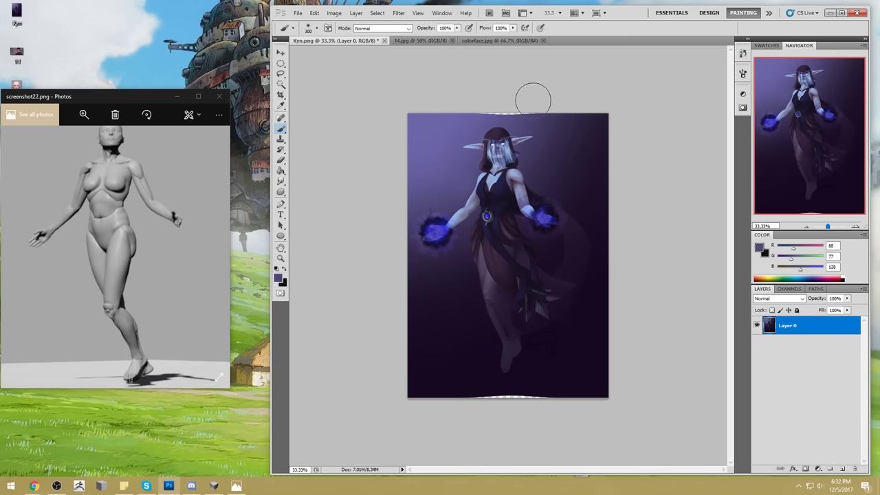
# Paint over the transparent gap along the canvas's top edge with purple tones sampled from the surrounding background.
pyautogui.keyDown('alt'); pyautogui.click(518, 114); pyautogui.keyUp('alt')
pyautogui.keyDown('alt'); pyautogui.click(483, 118); pyautogui.keyUp('alt')
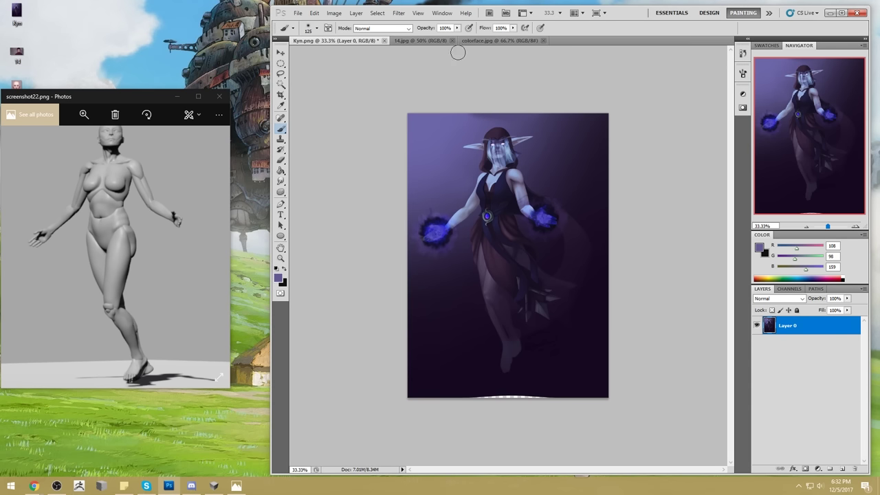
pyautogui.press('[')
pyautogui.press('[')
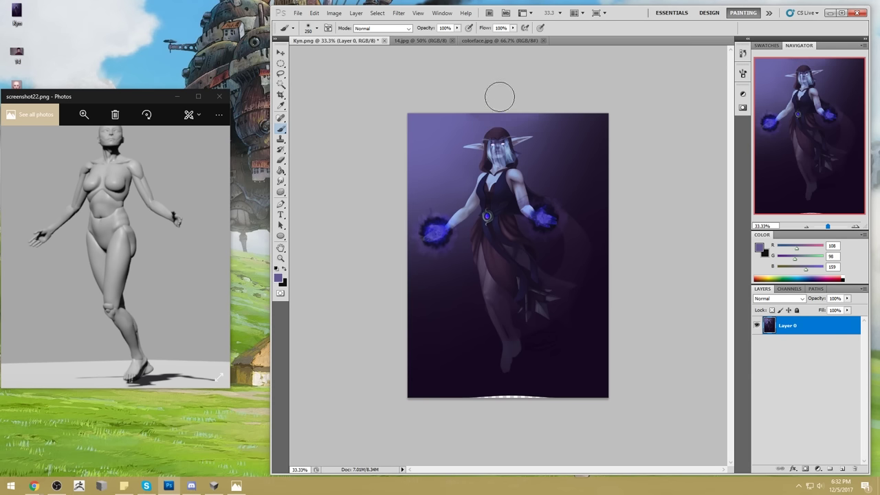
pyautogui.hotkey('ctrl', 'z')
pyautogui.press(']')
pyautogui.press(']')
pyautogui.press(']')
pyautogui.press(']')
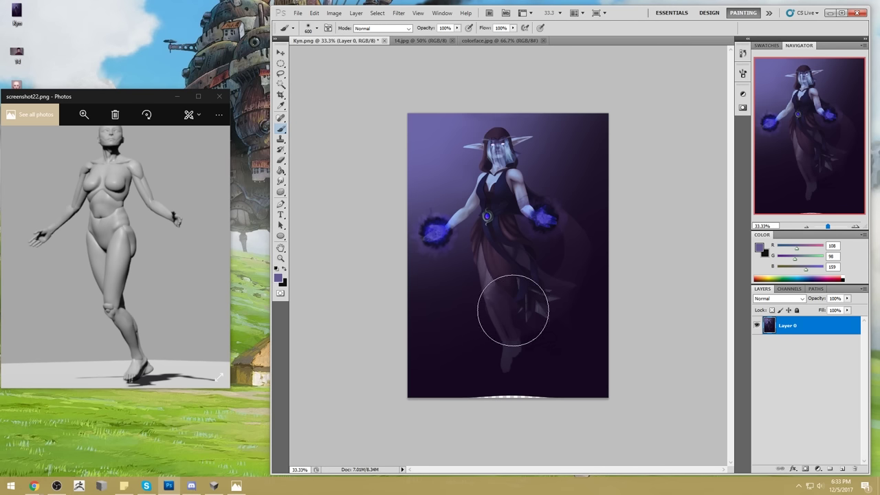
# Cover the transparent gap along the canvas's bottom edge with sampled dark purple, and touch up the top edge with sampled background tones.
pyautogui.press('[')
pyautogui.press('[')
pyautogui.press('[')
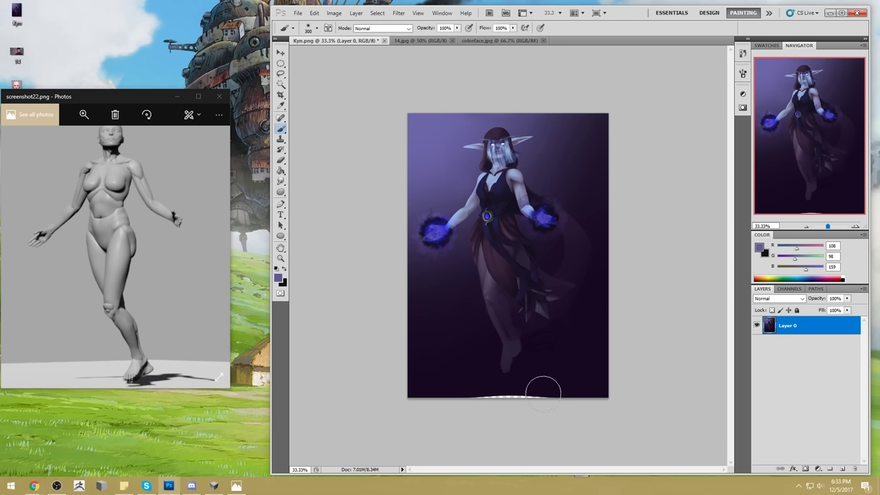
pyautogui.keyDown('alt'); pyautogui.click(522, 388); pyautogui.keyUp('alt')
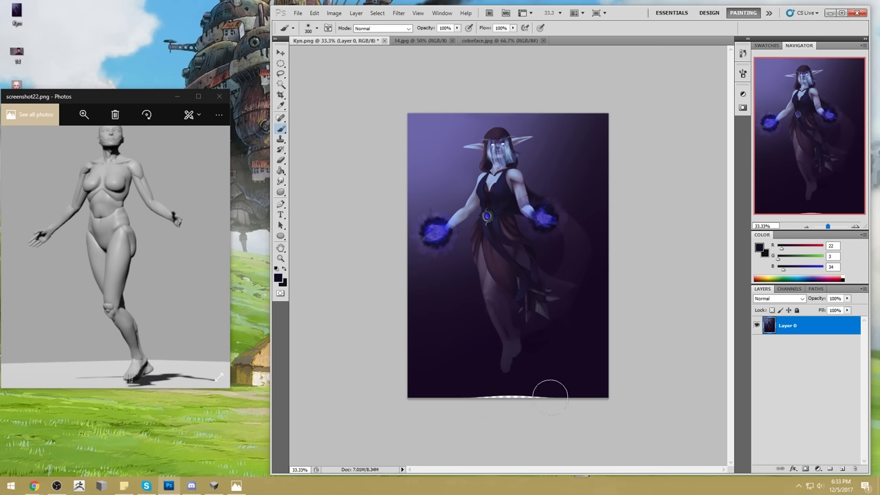
pyautogui.moveTo(520, 402); pyautogui.dragTo(457, 404)
pyautogui.keyDown('alt'); pyautogui.click(516, 117); pyautogui.keyUp('alt')
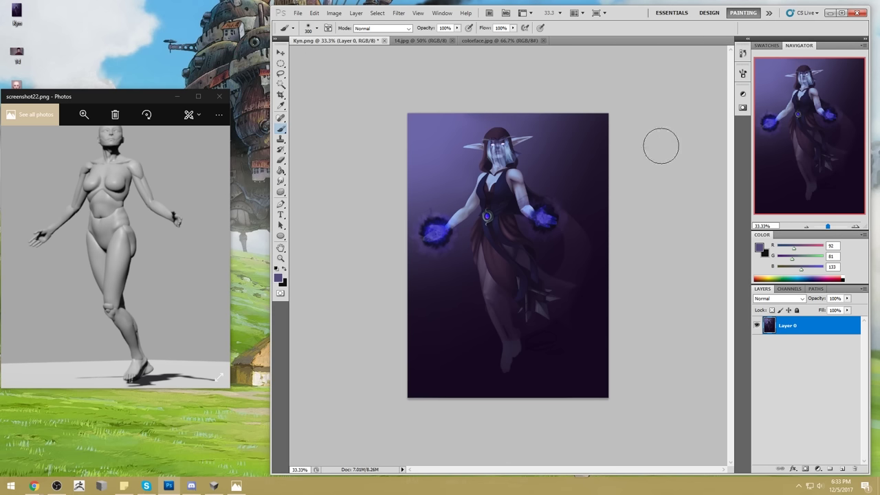
pyautogui.keyDown('alt'); pyautogui.click(464, 116); pyautogui.keyUp('alt')
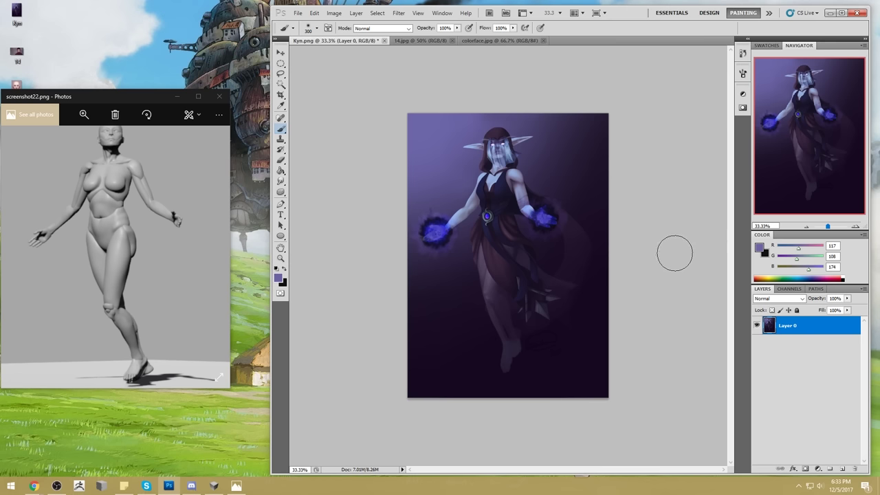
# Select the lighter purple background around the head and upper body with the Magic Wand at tolerance 30.
pyautogui.click(280, 84)
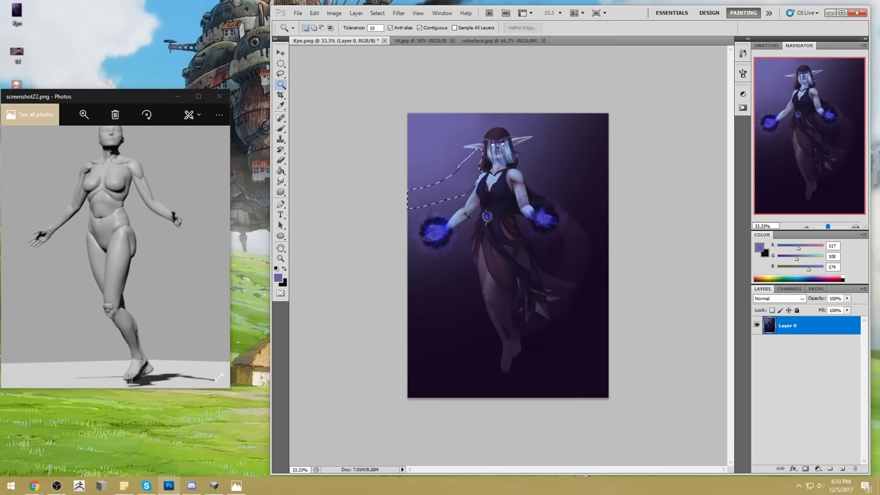
pyautogui.keyDown('shift'); pyautogui.click(446, 209); pyautogui.keyUp('shift')
pyautogui.click(352, 27)
pyautogui.write('1')
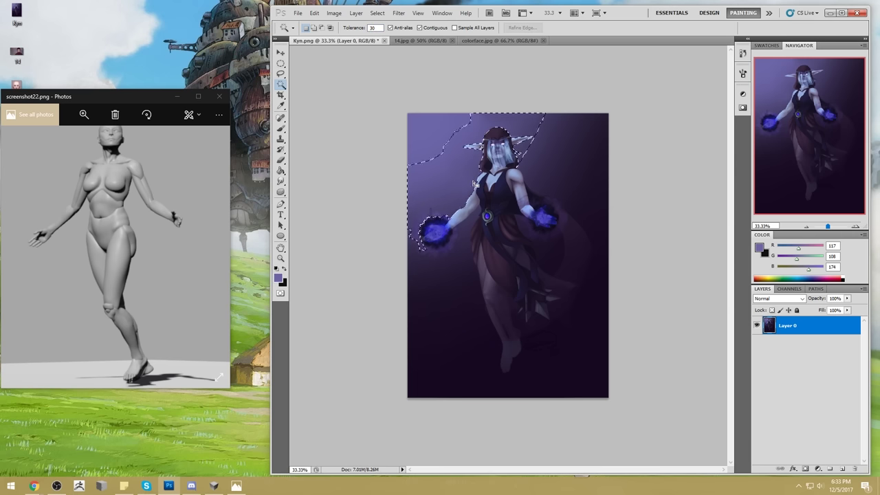
pyautogui.moveTo(474, 184); pyautogui.dragTo(446, 138)
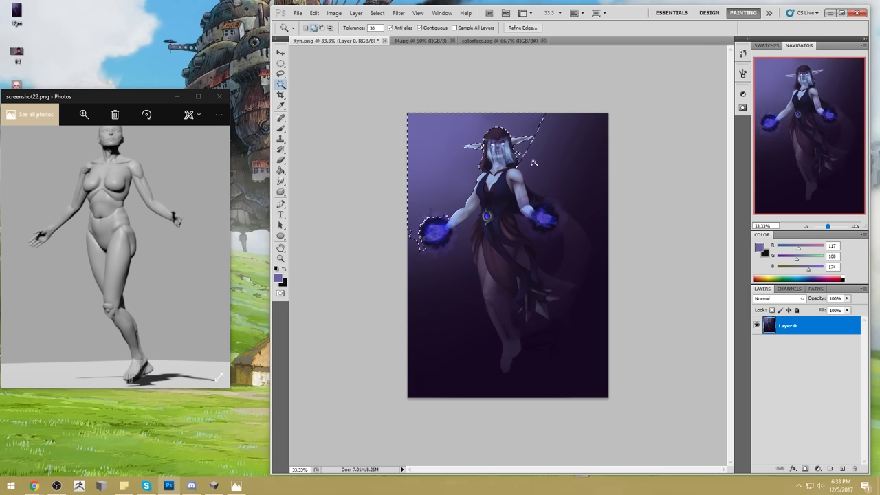
pyautogui.keyDown('shift'); pyautogui.click(569, 184); pyautogui.keyUp('shift')
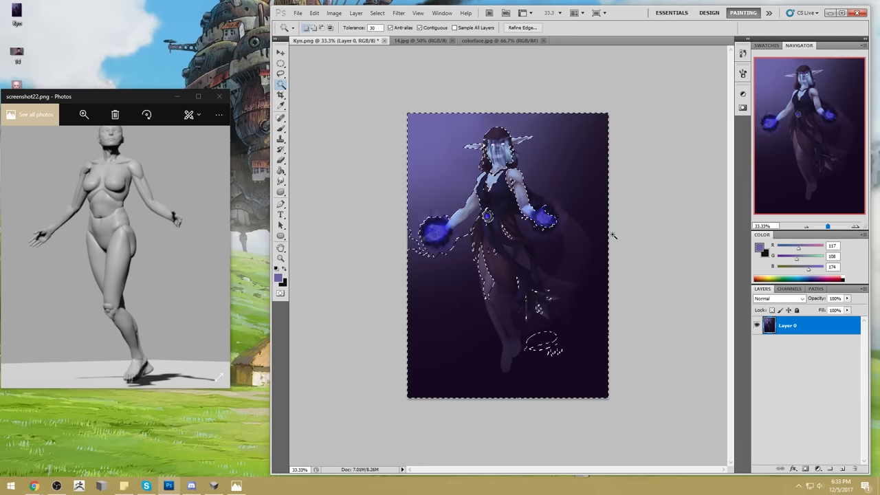
pyautogui.hotkey('ctrl', 'z')
# Lower the Magic Wand tolerance to 10 and add the darker background beside the figure to the selection.
pyautogui.doubleClick(375, 28)
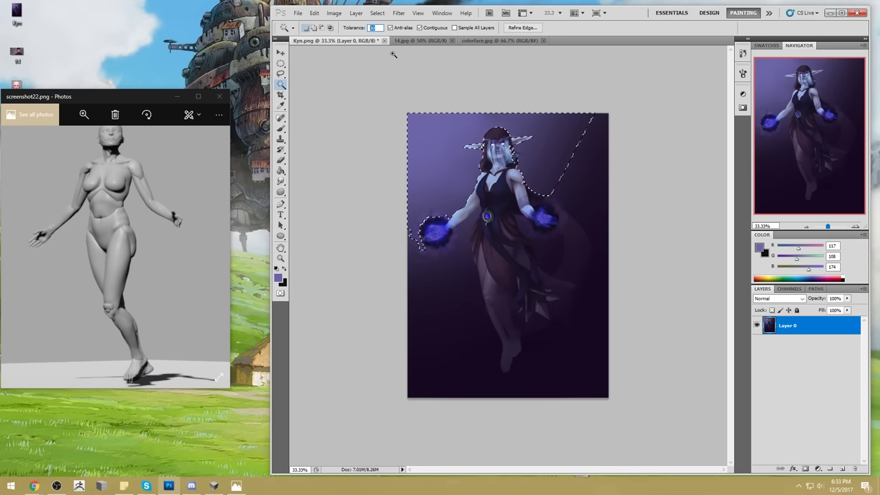
pyautogui.click(593, 202)
pyautogui.hotkey('ctrl', 'z')
pyautogui.keyDown('shift'); pyautogui.click(594, 188); pyautogui.keyUp('shift')
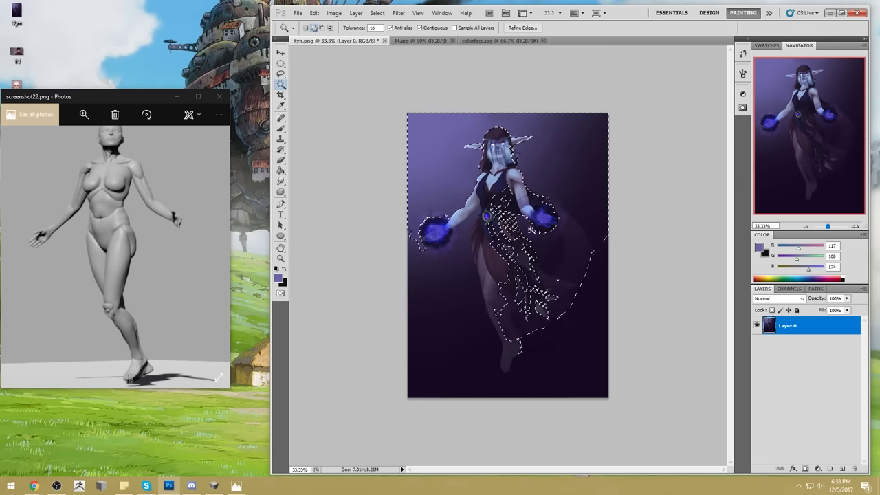
# Subtract the stray torso and dress patches with the Lasso, and add the background beside the legs with the Magic Wand.
pyautogui.press('l')
pyautogui.moveTo(485, 217); pyautogui.dragTo(512, 182)
pyautogui.moveTo(514, 213)
pyautogui.mouseDown()
pyautogui.moveTo(496, 195)
pyautogui.moveTo(512, 212)
pyautogui.moveTo(513, 181)
pyautogui.mouseUp()
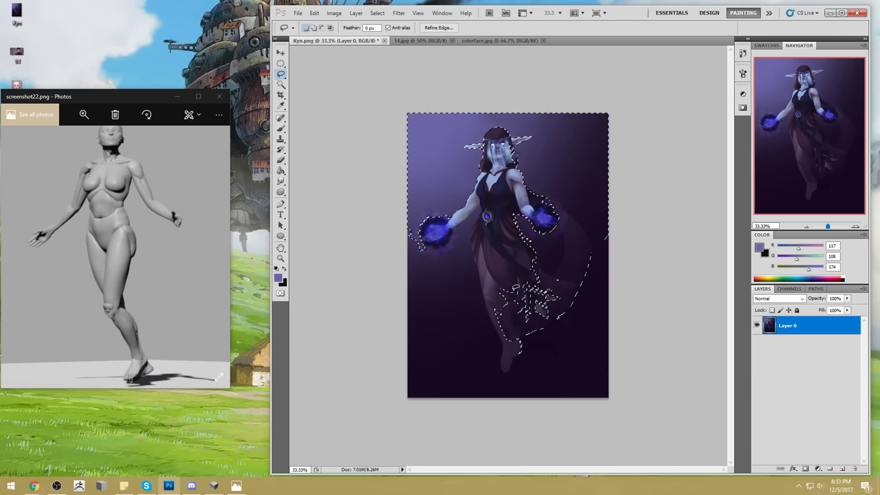
pyautogui.click(280, 83)
pyautogui.keyDown('shift'); pyautogui.click(476, 225); pyautogui.keyUp('shift')
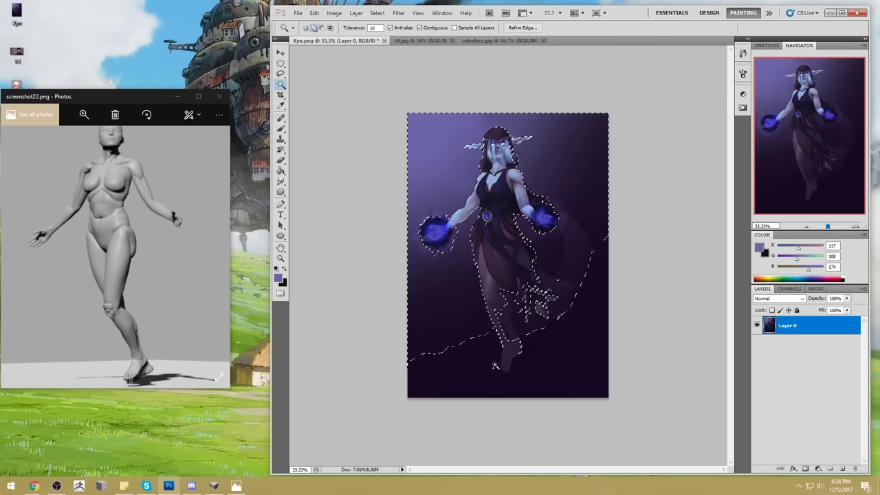
# Clean up the background selection around the legs with the Lasso so both legs and the inner dress are excluded.
pyautogui.press('l')
pyautogui.press('shift')
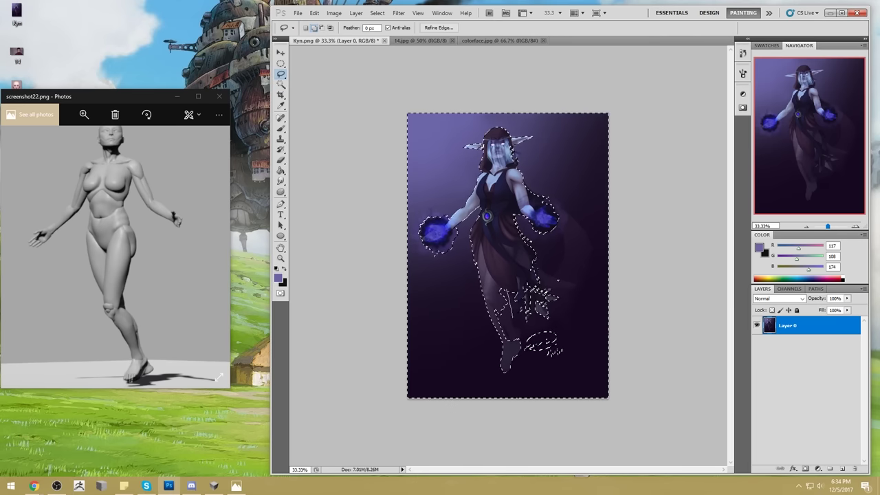
pyautogui.moveTo(508, 296)
pyautogui.mouseDown()
pyautogui.moveTo(508, 303)
pyautogui.moveTo(513, 283)
pyautogui.mouseUp()
pyautogui.moveTo(514, 330); pyautogui.dragTo(506, 296)
pyautogui.moveTo(513, 256); pyautogui.dragTo(507, 308)
pyautogui.moveTo(558, 280); pyautogui.dragTo(518, 261)
pyautogui.press('alt')
pyautogui.moveTo(516, 342); pyautogui.dragTo(508, 344)
pyautogui.moveTo(507, 302)
pyautogui.mouseDown()
pyautogui.moveTo(513, 338)
pyautogui.moveTo(502, 323)
pyautogui.moveTo(516, 342)
pyautogui.mouseUp()
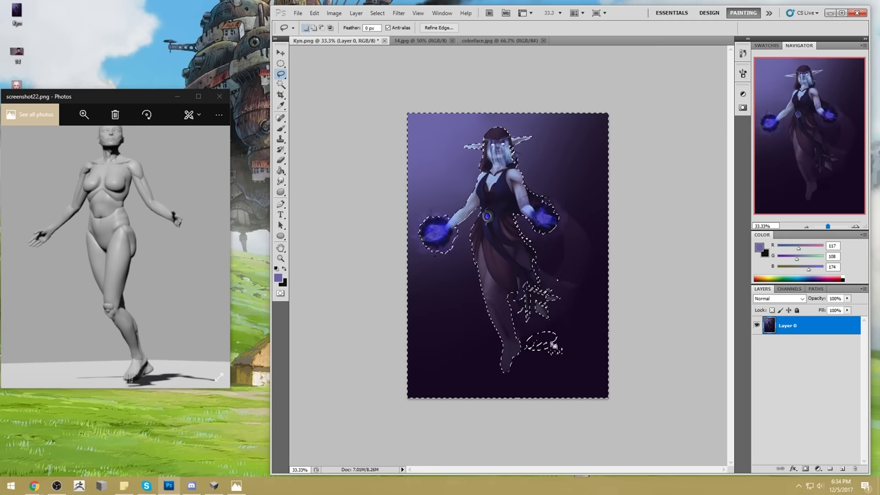
# Add the signature area to the background selection and refine its edges beside the hair and the dress tips.
pyautogui.press('alt')
pyautogui.moveTo(561, 327)
pyautogui.mouseDown()
pyautogui.moveTo(528, 328)
pyautogui.moveTo(556, 323)
pyautogui.moveTo(544, 327)
pyautogui.mouseUp()
pyautogui.press('shift')
pyautogui.press('alt')
pyautogui.moveTo(518, 152); pyautogui.dragTo(515, 147)
pyautogui.press('alt')
pyautogui.moveTo(557, 280); pyautogui.dragTo(560, 297)
pyautogui.moveTo(558, 277); pyautogui.dragTo(560, 279)
# Fill the background selection on a new layer with dark purple sampled from the painting, and deselect.
pyautogui.click(841, 468)
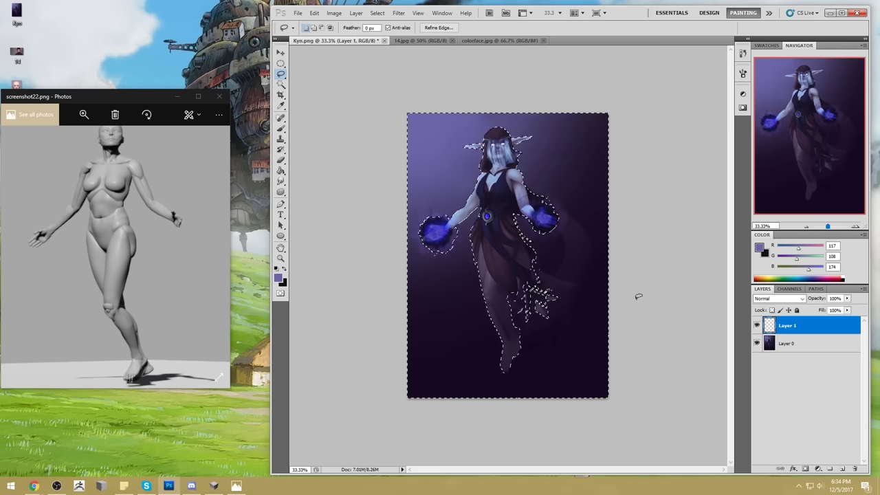
pyautogui.press('g')
pyautogui.keyDown('alt'); pyautogui.click(557, 181); pyautogui.keyUp('alt')
pyautogui.click(533, 206)
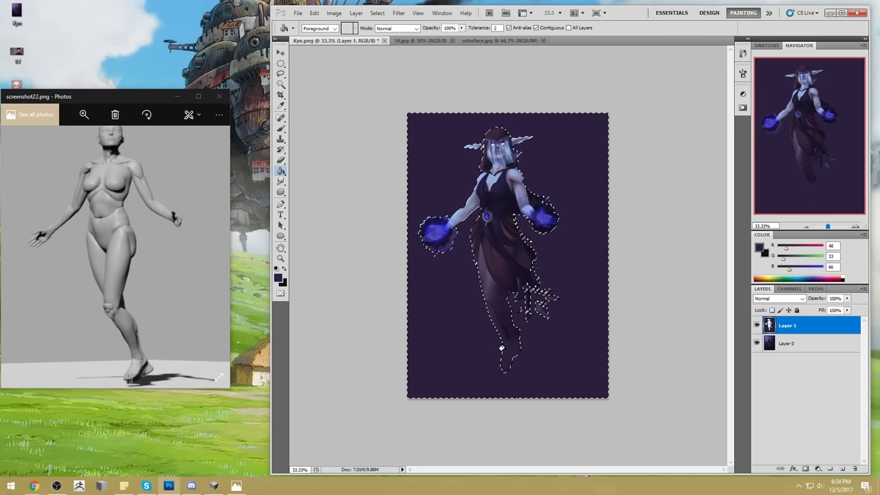
pyautogui.press('m')
pyautogui.rightClick(531, 227)
pyautogui.click(558, 230)
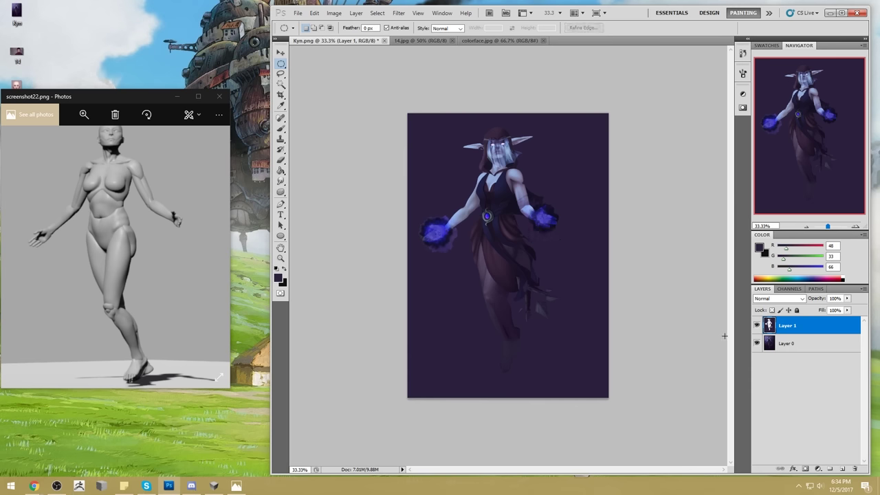
# Add a new layer directly above Layer 0 and try filling it with the same dark purple.
pyautogui.click(807, 347)
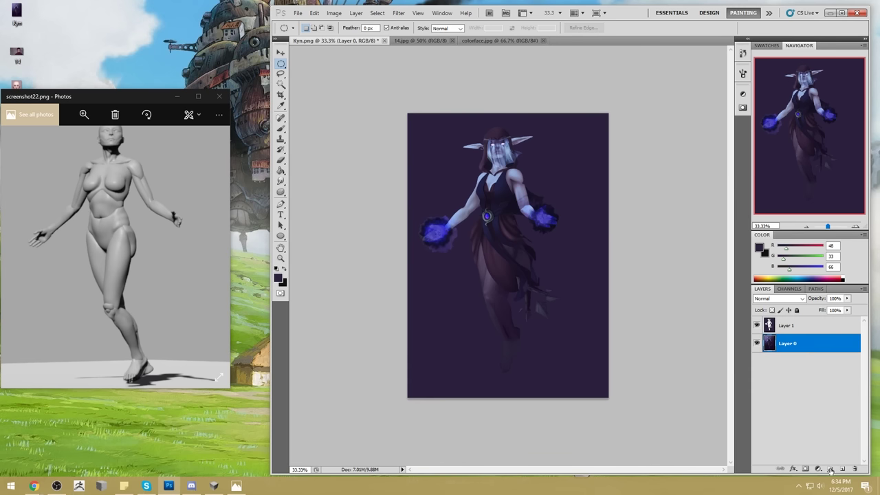
pyautogui.click(842, 469)
pyautogui.press('g')
pyautogui.click(568, 191)
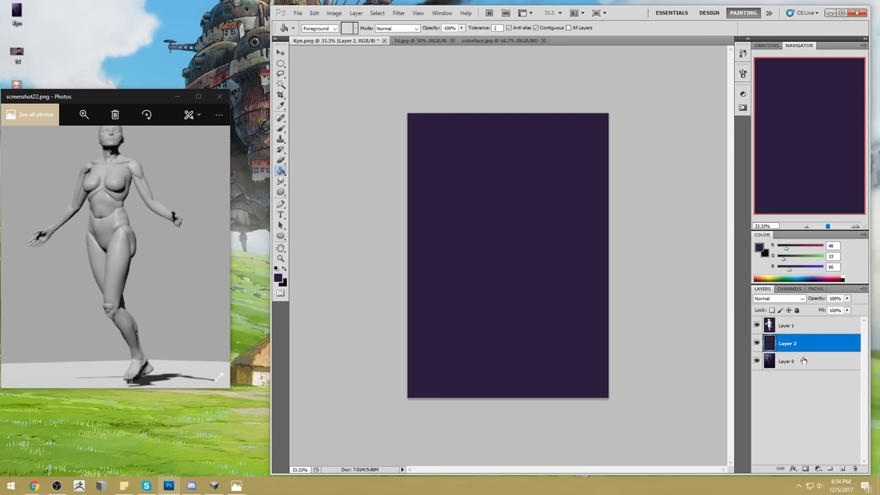
pyautogui.rightClick(800, 326)
pyautogui.click(799, 345)
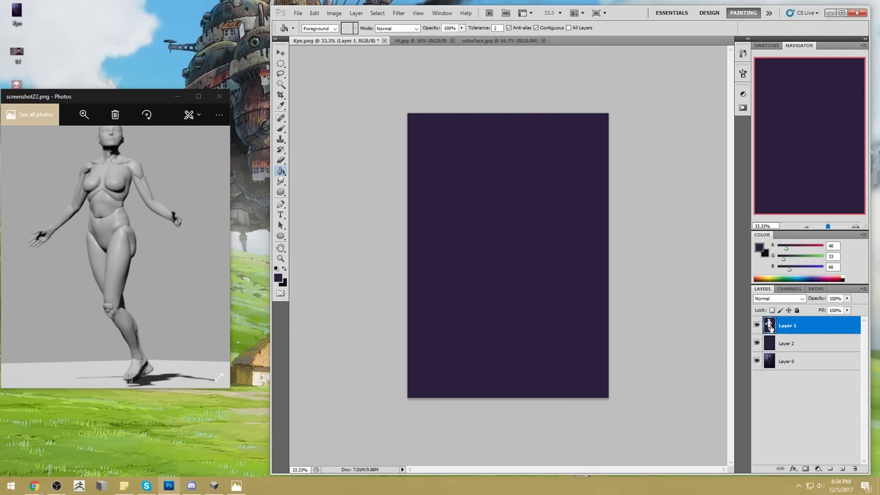
pyautogui.hotkey('ctrl', 'z')
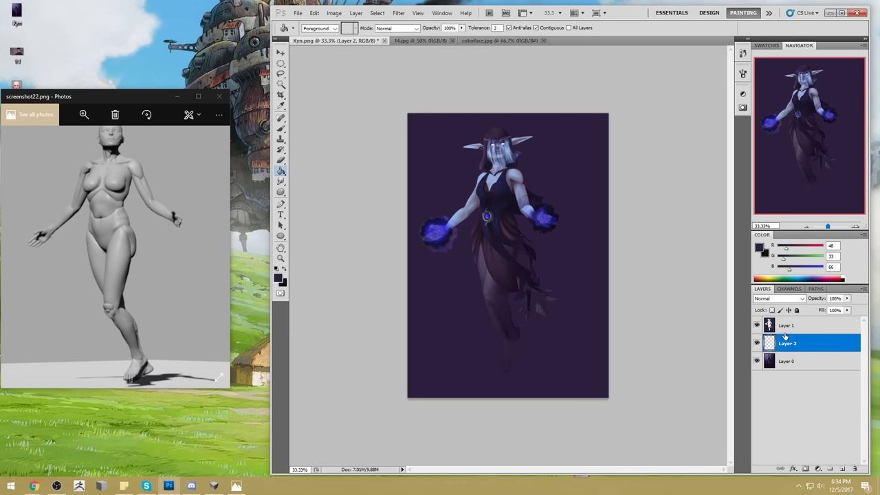
# Merge Layer 1 into Layer 0, place Layer 2 beneath the merged layer, and fill Layer 2 with dark purple.
pyautogui.rightClick(794, 344)
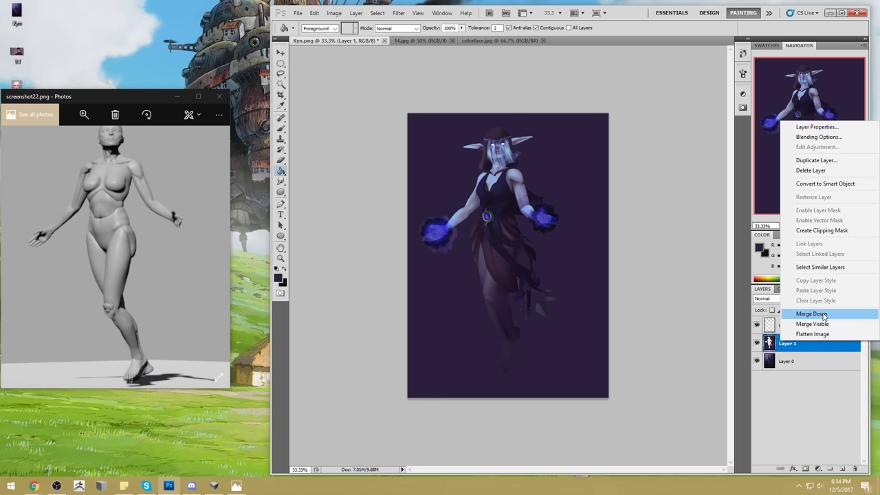
pyautogui.click(800, 365)
pyautogui.moveTo(808, 329); pyautogui.dragTo(813, 353)
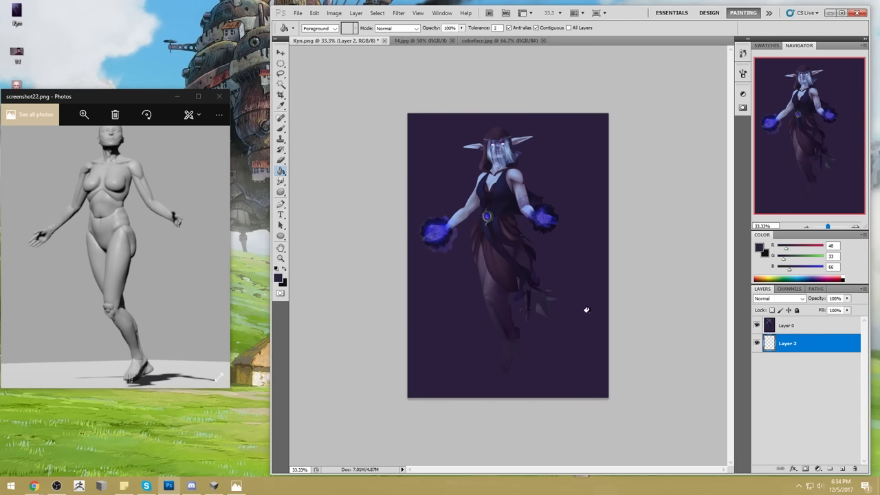
pyautogui.click(570, 262)
# Shift Layer 0 with the figure slightly down and to the right over the plain purple layer.
pyautogui.click(817, 327)
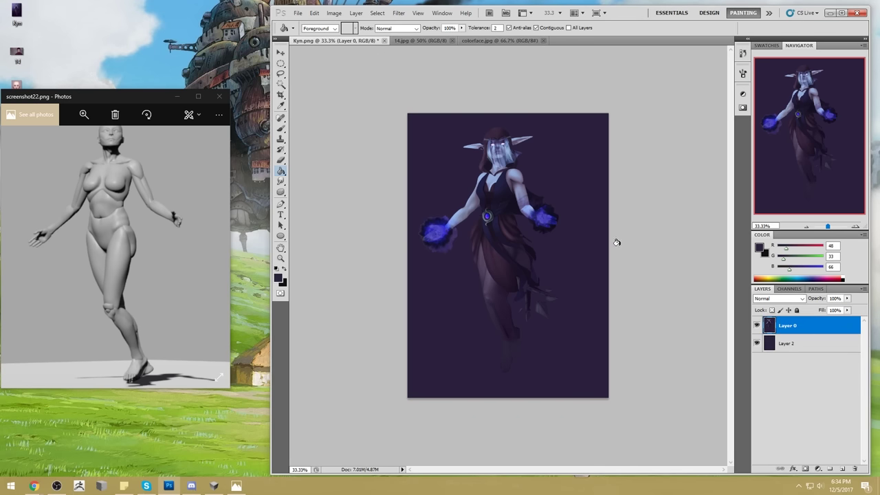
pyautogui.press('v')
pyautogui.moveTo(503, 188); pyautogui.dragTo(525, 206)
pyautogui.hotkey('ctrl', 't')
pyautogui.hotkey('ctrl', 't')
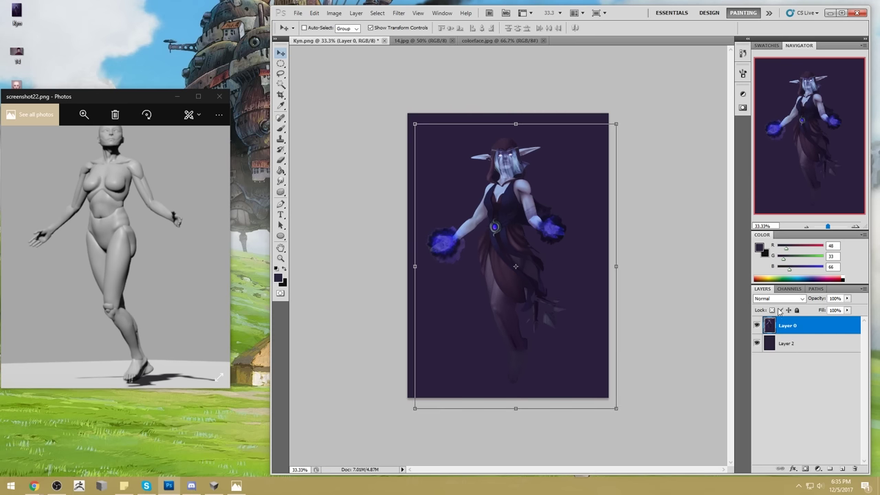
# Select the purple background around the figure on Layer 0 with the Magic Wand at a tolerance of 9.
pyautogui.press('w')
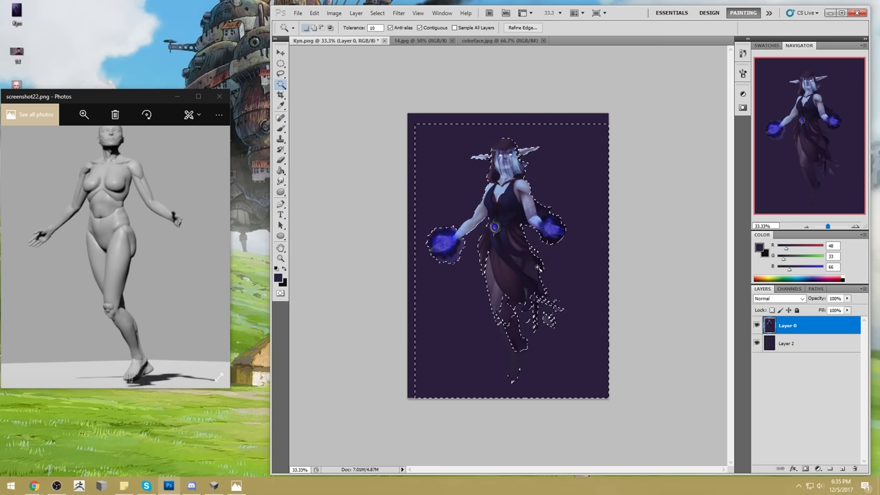
pyautogui.click(357, 29)
pyautogui.write('12')
pyautogui.hotkey('ctrl', 'd')
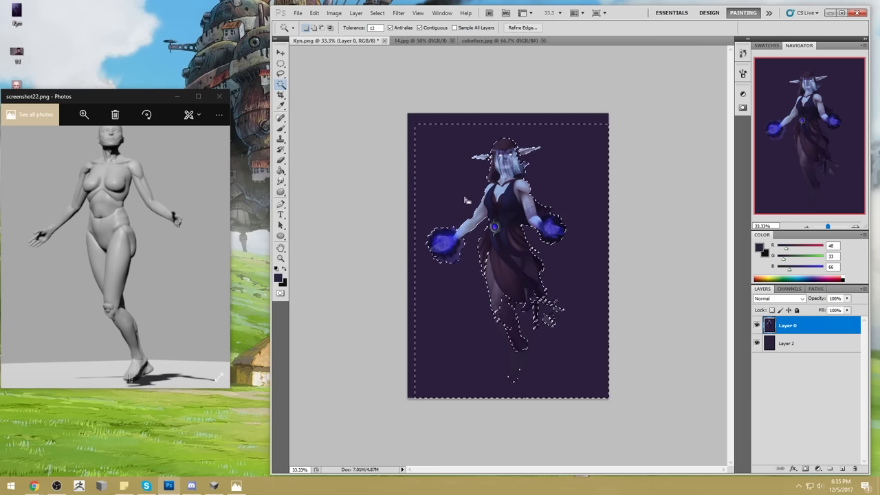
pyautogui.doubleClick(374, 28)
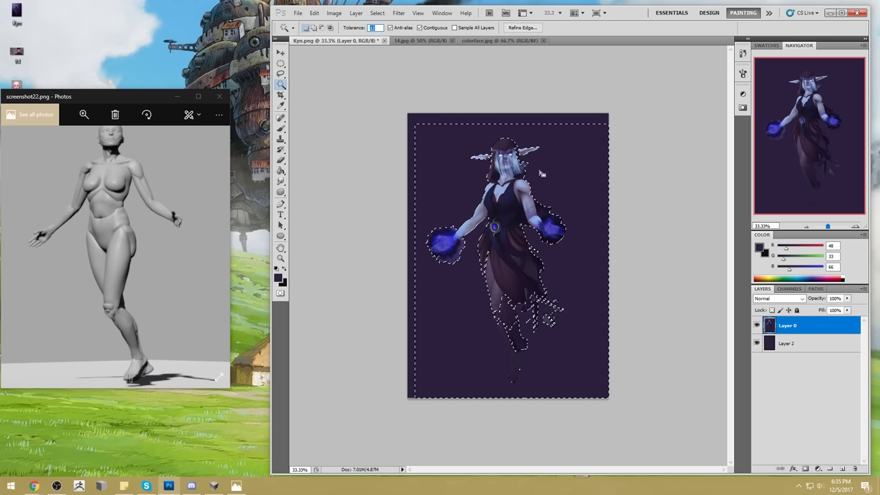
pyautogui.write('9')
pyautogui.hotkey('ctrl', 'd')
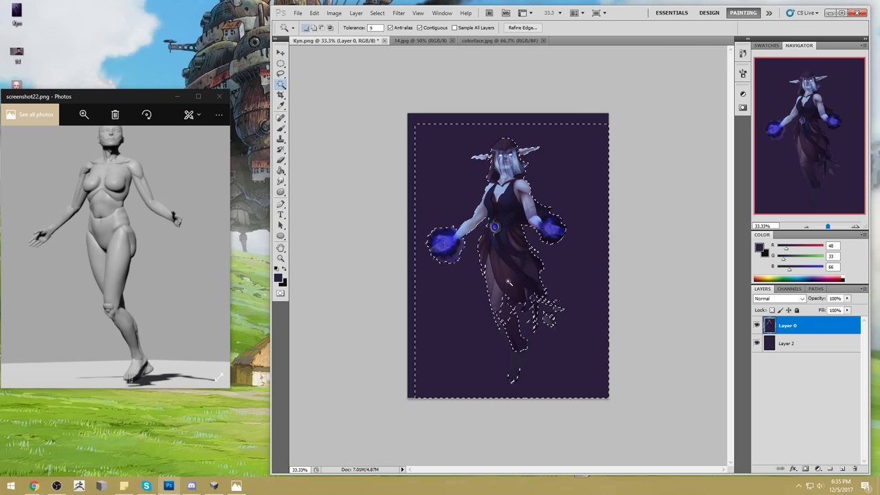
# Subtract the figure's legs, foot and trailing dress scraps from the background selection with the Lasso tool.
pyautogui.press('l')
pyautogui.moveTo(503, 296)
pyautogui.mouseDown()
pyautogui.moveTo(502, 319)
pyautogui.moveTo(505, 293)
pyautogui.mouseUp()
pyautogui.press('alt')
pyautogui.moveTo(513, 309); pyautogui.dragTo(509, 307)
pyautogui.press('alt')
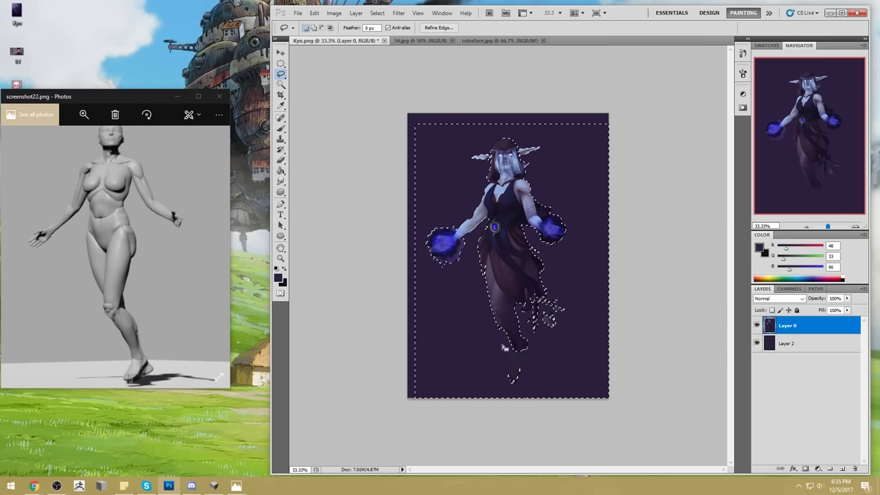
pyautogui.moveTo(510, 307)
pyautogui.mouseDown()
pyautogui.moveTo(501, 321)
pyautogui.moveTo(514, 360)
pyautogui.moveTo(520, 335)
pyautogui.moveTo(524, 349)
pyautogui.mouseUp()
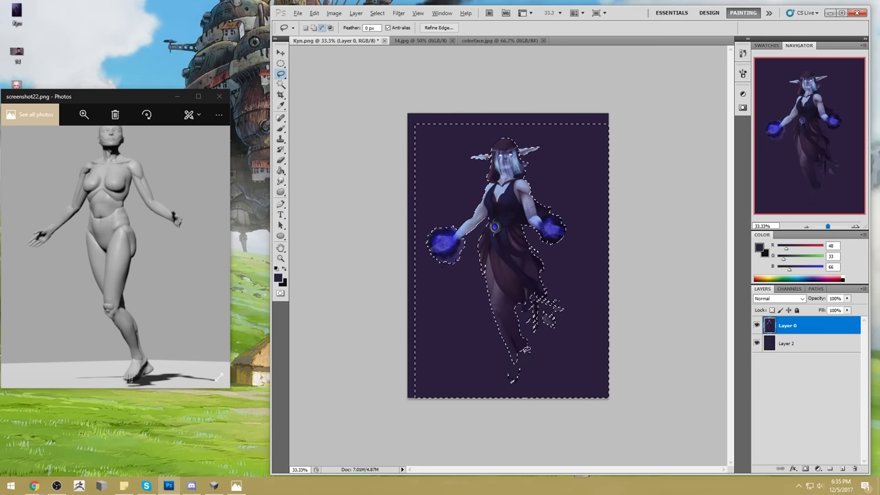
pyautogui.moveTo(516, 345); pyautogui.dragTo(514, 382)
pyautogui.moveTo(562, 303); pyautogui.dragTo(553, 302)
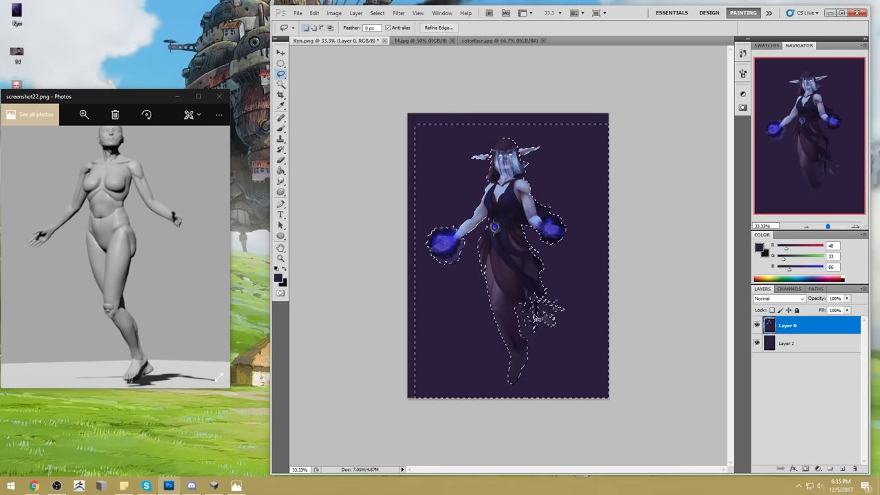
pyautogui.moveTo(560, 306); pyautogui.dragTo(553, 299)
# Merge Layer 0 down into Layer 2 and remove the selected purple background around the figure.
pyautogui.rightClick(801, 326)
pyautogui.click(818, 328)
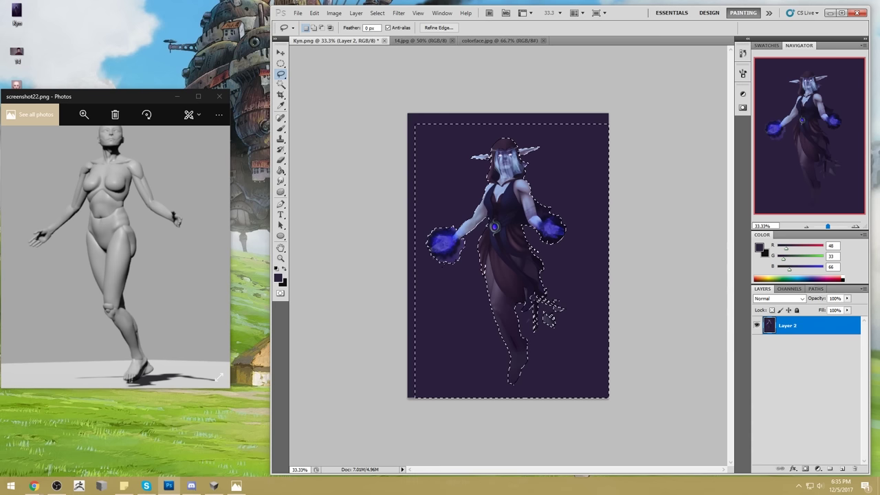
pyautogui.press('Delete')
pyautogui.hotkey('ctrl', 'd')
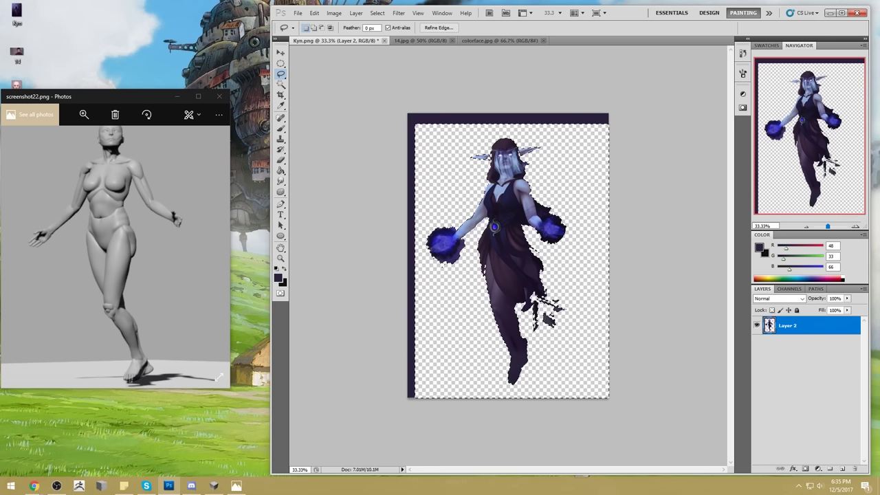
pyautogui.hotkey('ctrl', 'v')
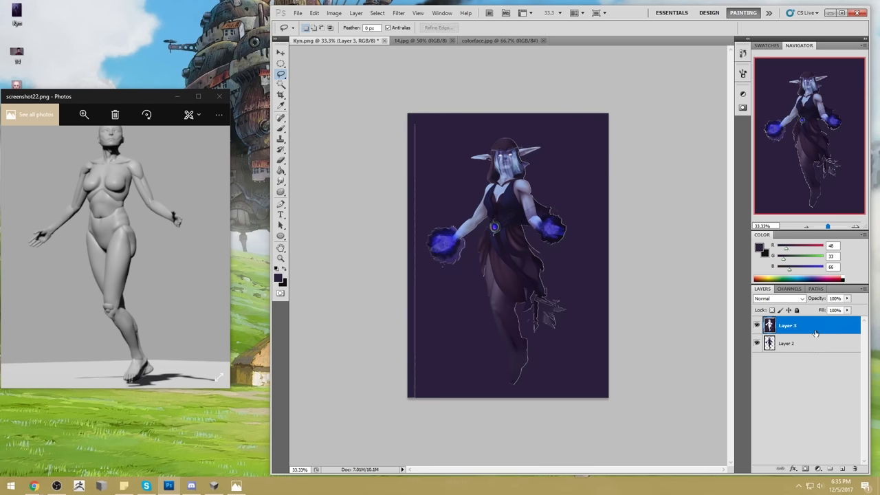
pyautogui.moveTo(815, 332); pyautogui.dragTo(854, 468)
# Delete the leftover purple strips along the canvas's upper and left edges using rectangular selections.
pyautogui.press('m')
pyautogui.moveTo(240, 81); pyautogui.dragTo(354, 62)
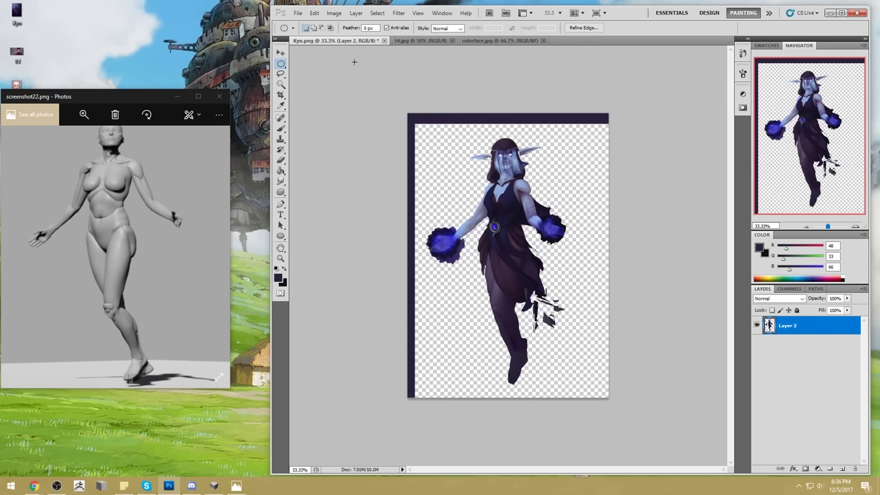
pyautogui.rightClick(280, 63)
pyautogui.click(330, 60)
pyautogui.click(609, 127)
pyautogui.moveTo(392, 110); pyautogui.dragTo(420, 439)
pyautogui.press('Delete')
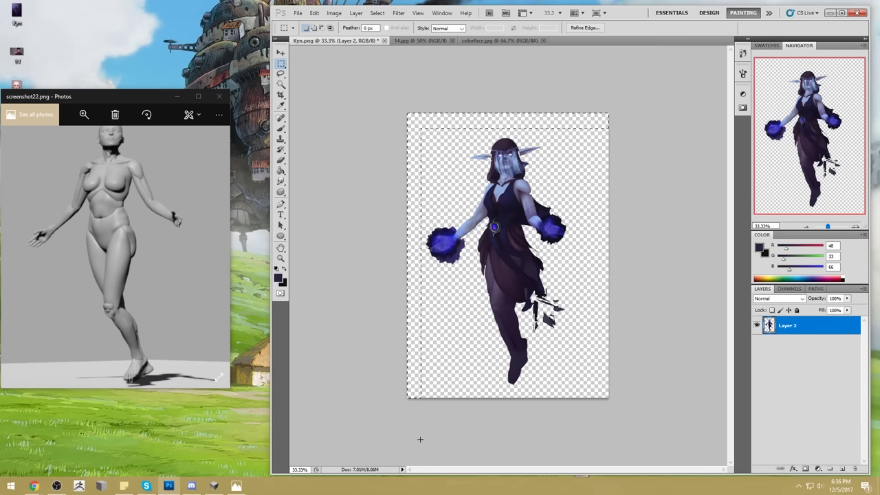
# Add a new layer beneath Layer 2 and fill it with the dark purple foreground colour.
pyautogui.click(842, 468)
pyautogui.moveTo(811, 325); pyautogui.dragTo(795, 352)
pyautogui.rightClick(523, 238)
pyautogui.click(540, 242)
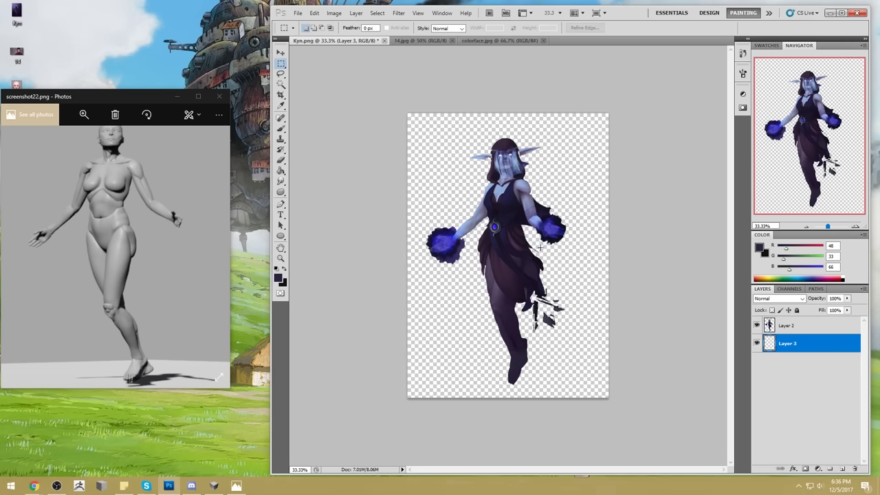
pyautogui.press('g')
pyautogui.click(538, 200)
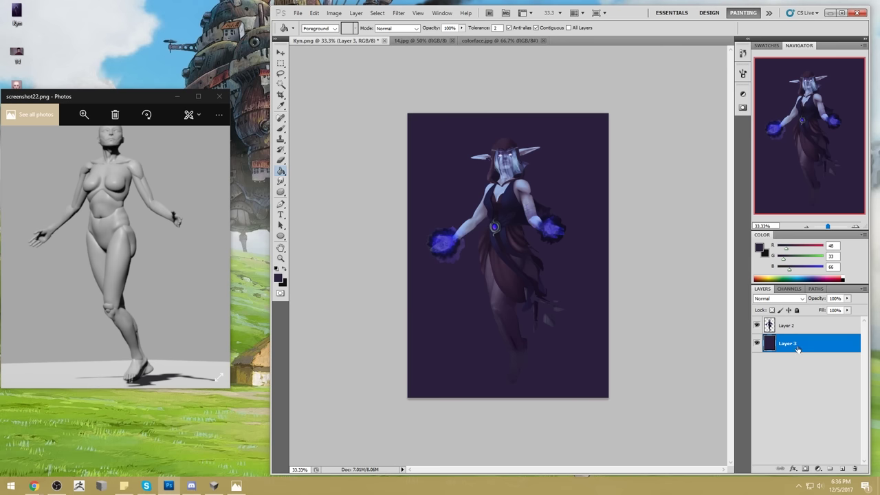
# Add a new layer between the figure and the purple background, and enlarge a soft round brush to 1800 px.
pyautogui.click(843, 468)
pyautogui.press('b')
pyautogui.rightClick(511, 159)
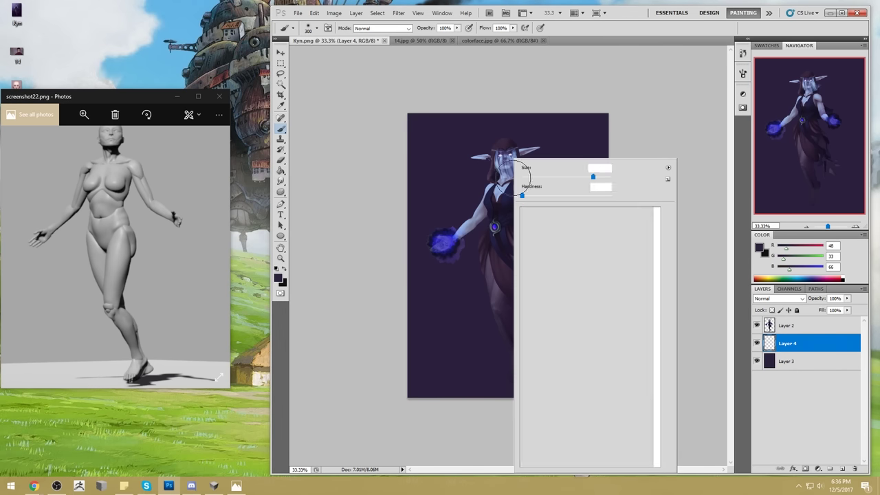
pyautogui.click(629, 272)
pyautogui.click(665, 118)
pyautogui.press(']')
pyautogui.press(']')
pyautogui.press(']')
pyautogui.press(']')
pyautogui.press(']')
pyautogui.press(']')
pyautogui.press(']')
pyautogui.press(']')
pyautogui.press(']')
pyautogui.press(']')
pyautogui.press(']')
pyautogui.press(']')
pyautogui.press(']')
pyautogui.press(']')
pyautogui.press(']')
pyautogui.press(']')
pyautogui.press(']')
pyautogui.press(']')
pyautogui.press(']')
pyautogui.press(']')
# Sample the hand glow's violet and lighten the foreground colour to RGB 143, 134, 237.
pyautogui.keyDown('alt'); pyautogui.click(555, 227); pyautogui.keyUp('alt')
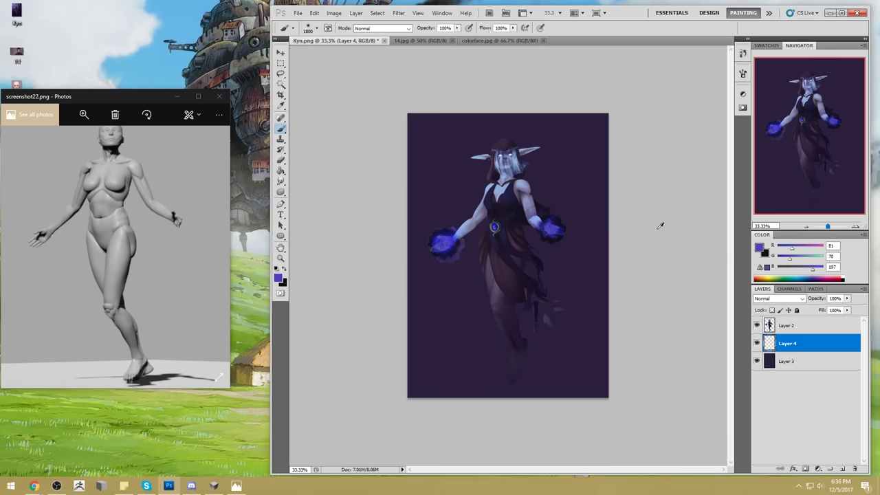
pyautogui.click(759, 248)
pyautogui.click(561, 244)
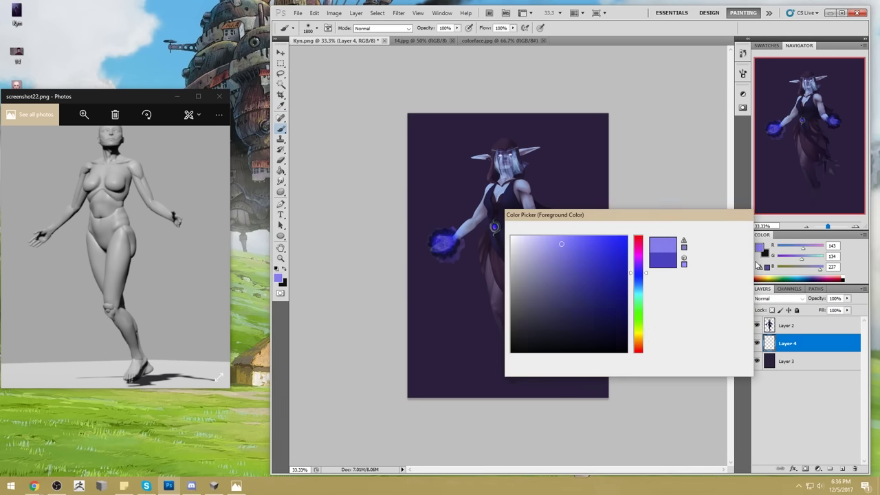
pyautogui.click(719, 230)
# Brighten the glows on both hands of Layer 2 with the Dodge tool, and shift the figure slightly to the right.
pyautogui.click(797, 327)
pyautogui.click(281, 192)
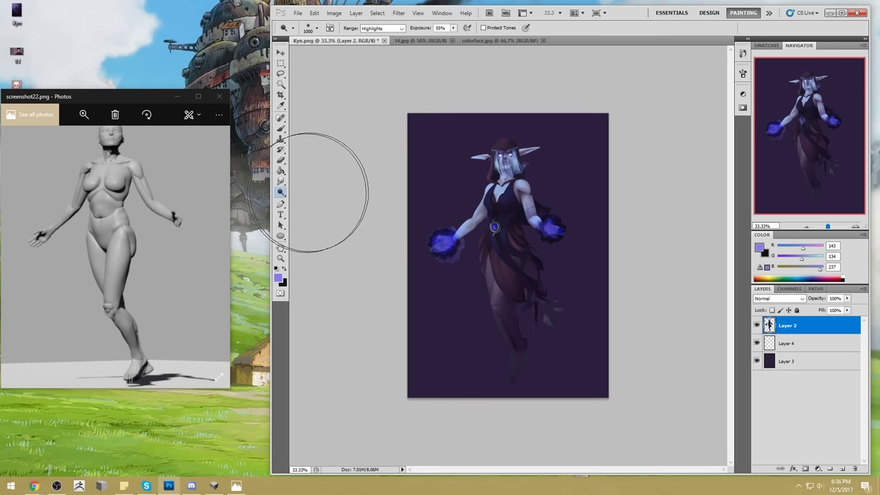
pyautogui.click(442, 244)
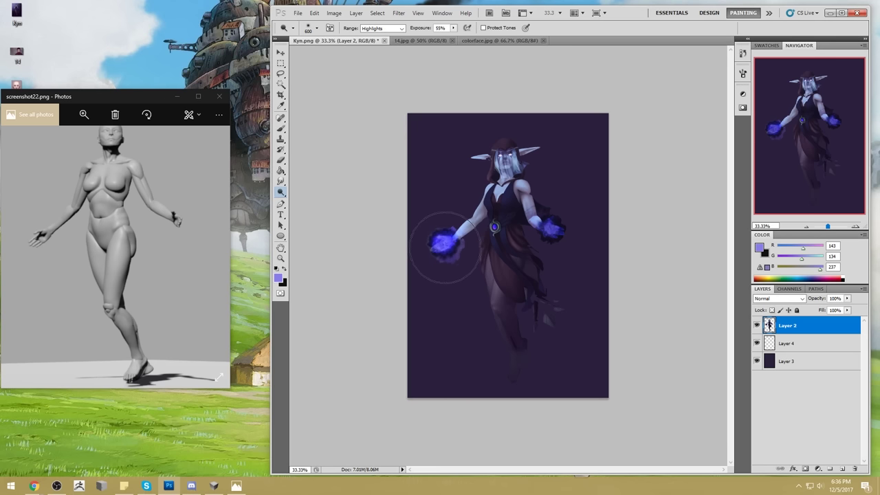
pyautogui.press('[')
pyautogui.press('[')
pyautogui.press('[')
pyautogui.click(442, 243)
pyautogui.press(']')
pyautogui.press(']')
pyautogui.click(553, 229)
pyautogui.press('[')
pyautogui.click(552, 231)
pyautogui.press('[')
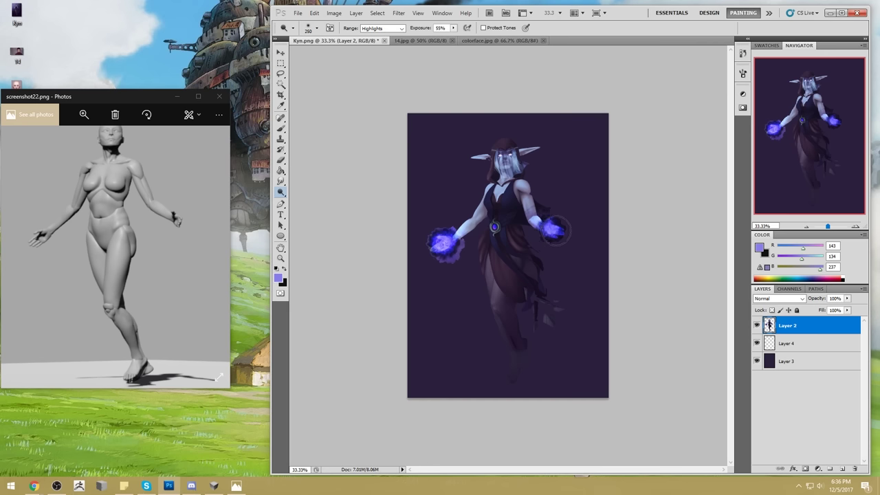
pyautogui.press('v')
pyautogui.moveTo(515, 214); pyautogui.dragTo(521, 217)
# Sample light violet from the hand glow and try a large soft brush glow over the hand on Layer 2.
pyautogui.press('b')
pyautogui.keyDown('alt'); pyautogui.click(446, 240); pyautogui.keyUp('alt')
pyautogui.press('[')
pyautogui.press('[')
pyautogui.press('[')
pyautogui.press('[')
pyautogui.press('[')
pyautogui.press('[')
pyautogui.press('[')
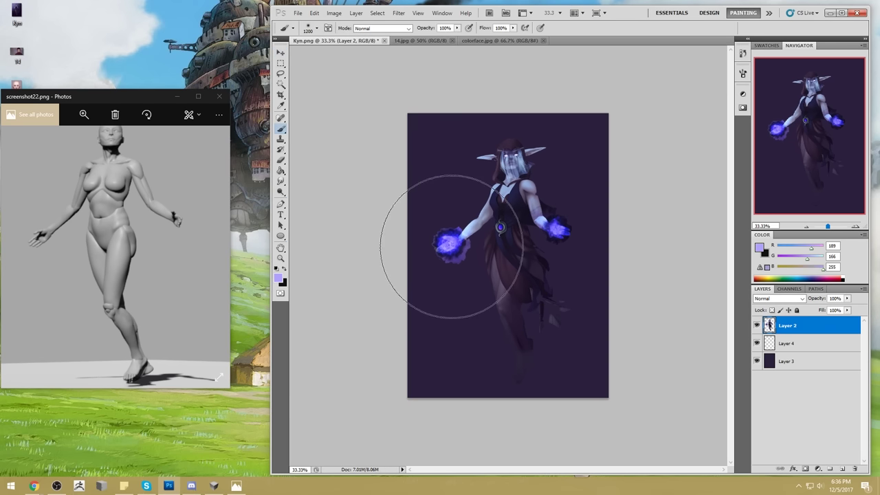
pyautogui.moveTo(451, 246); pyautogui.dragTo(451, 245)
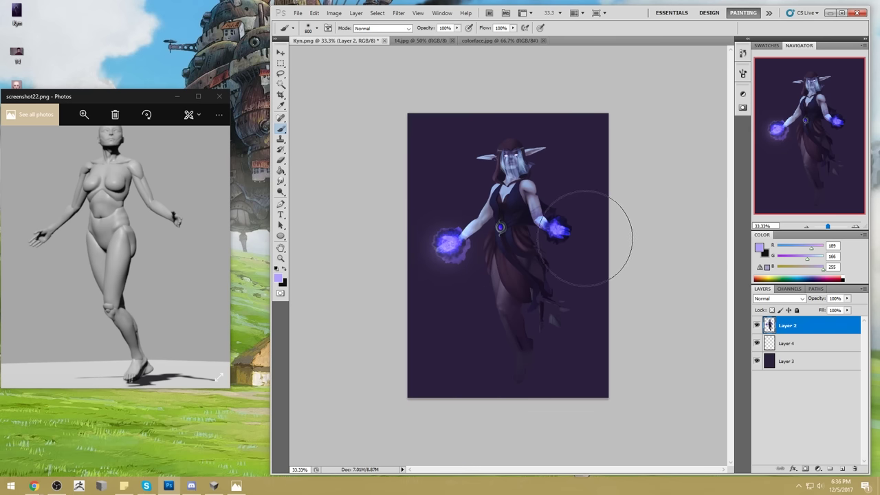
pyautogui.hotkey('ctrl', 'z')
# Add a new top layer in Lighten mode and paint a soft light violet glow around both hands.
pyautogui.click(842, 469)
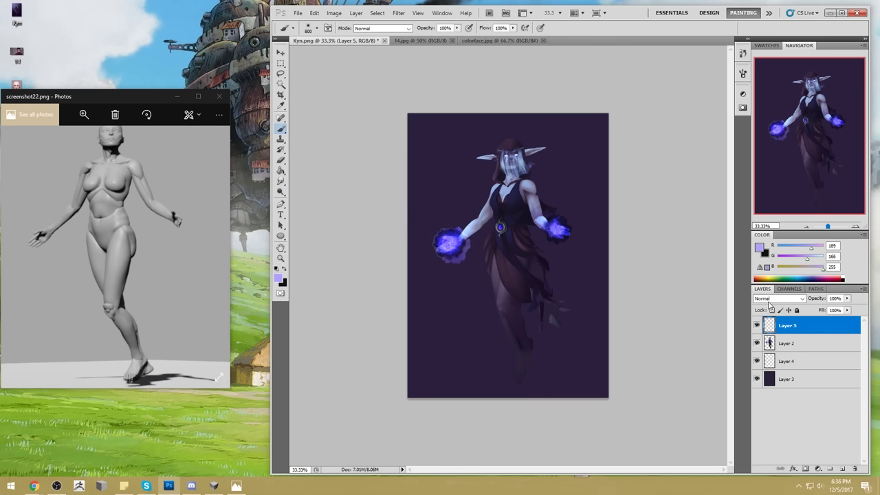
pyautogui.click(778, 298)
pyautogui.click(777, 138)
pyautogui.moveTo(478, 236); pyautogui.dragTo(444, 236)
pyautogui.moveTo(576, 242); pyautogui.dragTo(550, 222)
# Brighten the centre of both hand glows on Layer 5 with the Dodge tool at 55% exposure.
pyautogui.click(280, 193)
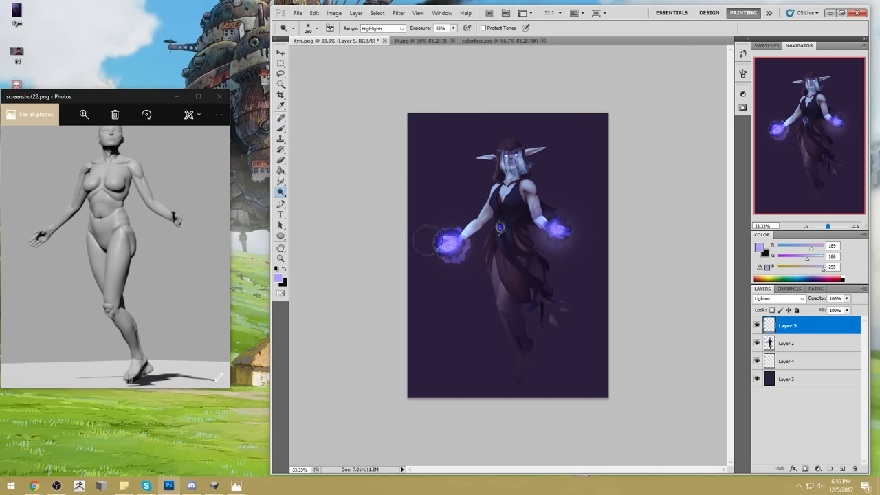
pyautogui.click(451, 243)
pyautogui.click(555, 233)
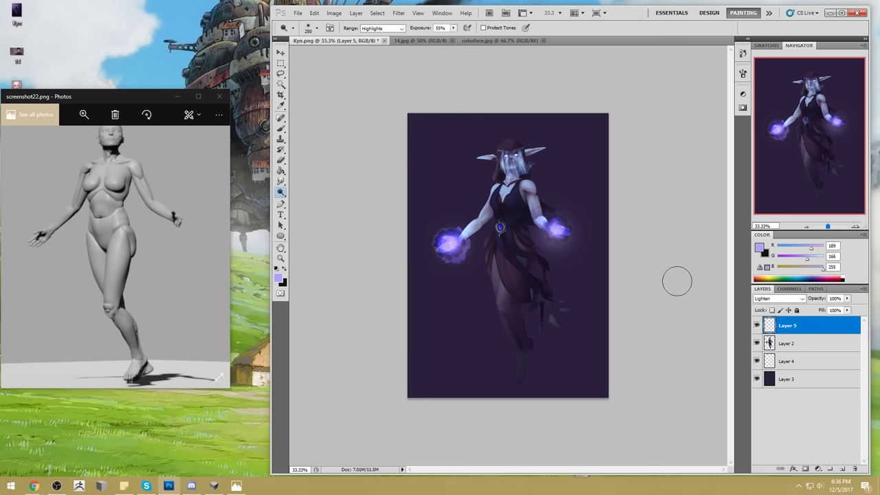
# Darken the figure on Layer 2 slightly by lowering its lightness with Hue/Saturation.
pyautogui.click(799, 350)
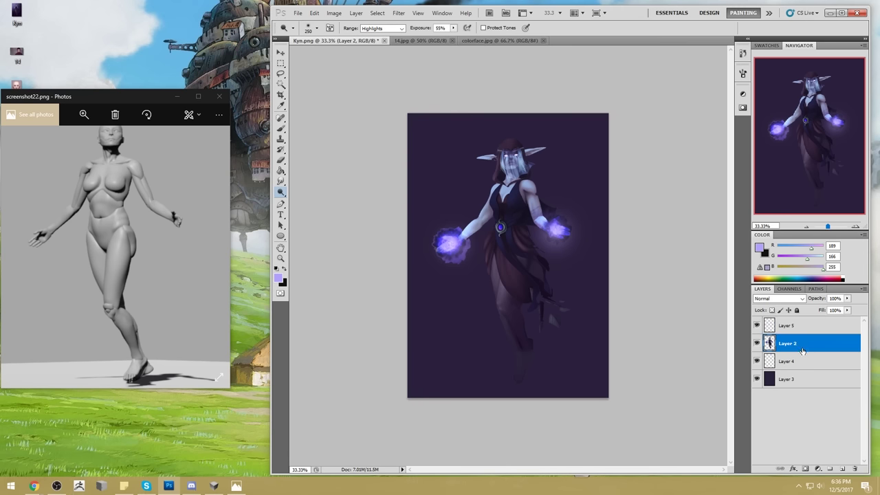
pyautogui.hotkey('ctrl', 'u')
pyautogui.moveTo(689, 320); pyautogui.dragTo(679, 318)
pyautogui.click(779, 220)
# Lighten the purple background on Layer 3 by raising its lightness with Hue/Saturation.
pyautogui.click(793, 385)
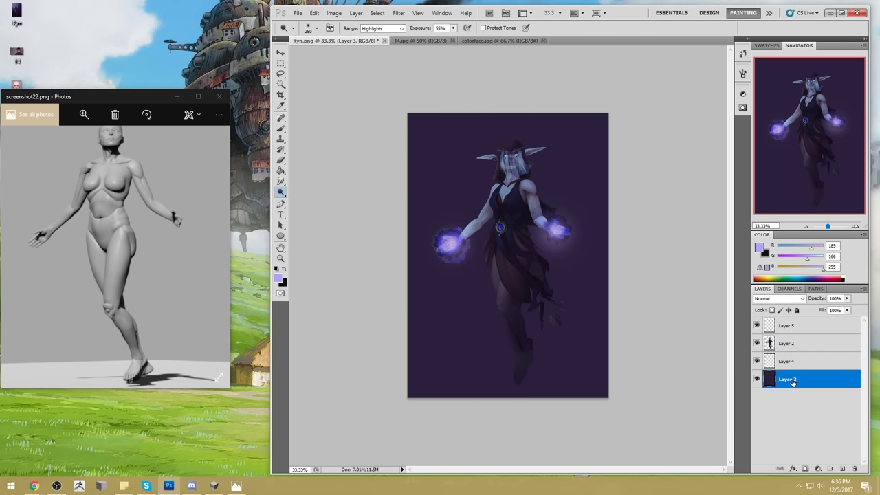
pyautogui.hotkey('ctrl', 'u')
pyautogui.moveTo(689, 317)
pyautogui.mouseDown()
pyautogui.moveTo(698, 322)
pyautogui.moveTo(696, 295)
pyautogui.moveTo(696, 320)
pyautogui.mouseUp()
pyautogui.click(775, 222)
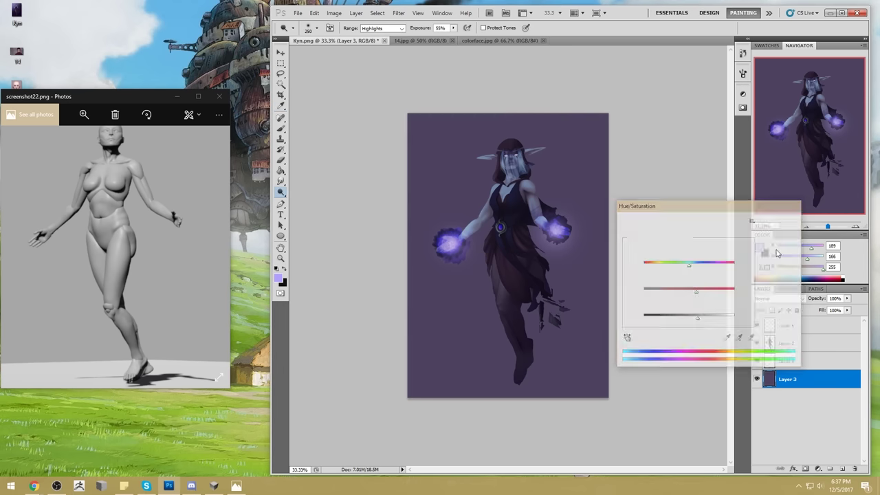
# Add a new layer above Layer 5 and paint a violet light stroke across the torso with colour sampled from the hand glow.
pyautogui.click(795, 347)
pyautogui.click(797, 327)
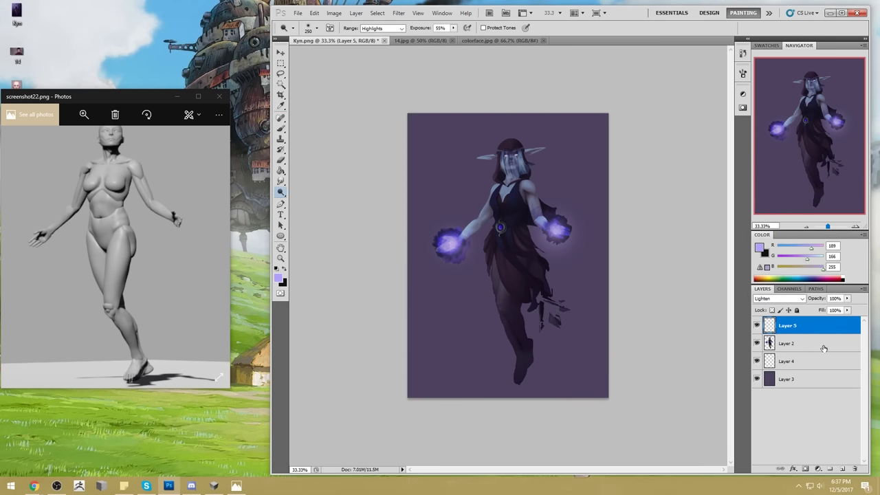
pyautogui.click(842, 468)
pyautogui.press('b')
pyautogui.keyDown('alt'); pyautogui.click(450, 227); pyautogui.keyUp('alt')
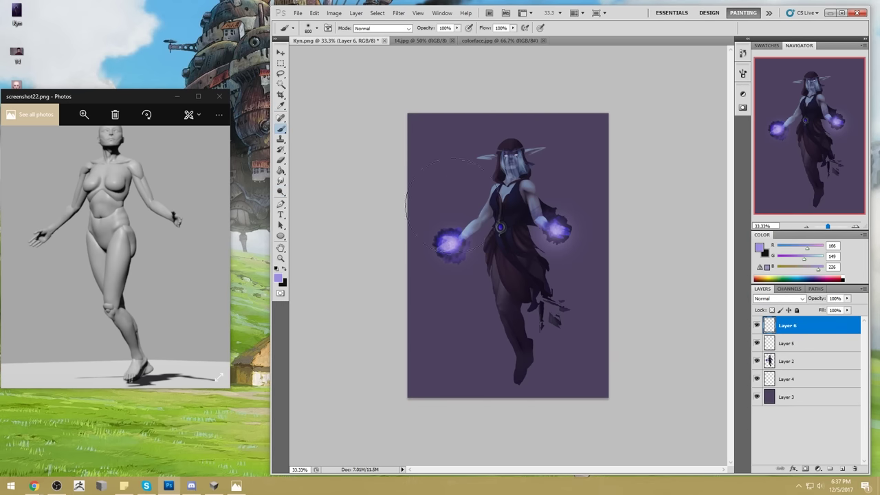
pyautogui.press('[')
pyautogui.press('[')
pyautogui.press('[')
pyautogui.press('[')
pyautogui.press('[')
pyautogui.press('[')
pyautogui.press('[')
pyautogui.press('[')
pyautogui.press('[')
pyautogui.press('[')
pyautogui.press('[')
pyautogui.press('[')
pyautogui.press('[')
pyautogui.press('[')
pyautogui.press('[')
pyautogui.press(']')
pyautogui.press(']')
pyautogui.press(']')
pyautogui.press(']')
pyautogui.moveTo(492, 207); pyautogui.dragTo(507, 213)
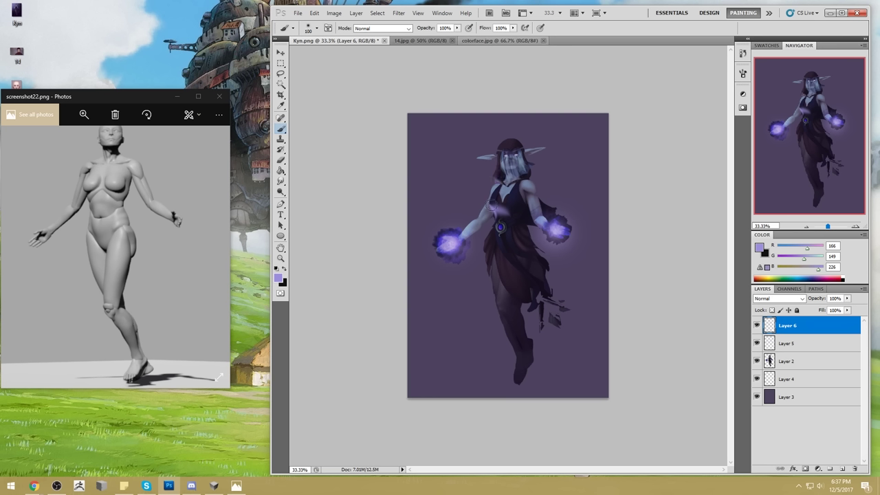
# Paint soft violet light over the torso and dress with a 250 px brush, and lower Layer 6's fill to 68%.
pyautogui.press('[')
pyautogui.press('[')
pyautogui.press('[')
pyautogui.press('[')
pyautogui.press(']')
pyautogui.press(']')
pyautogui.press(']')
pyautogui.press(']')
pyautogui.press(']')
pyautogui.press('[')
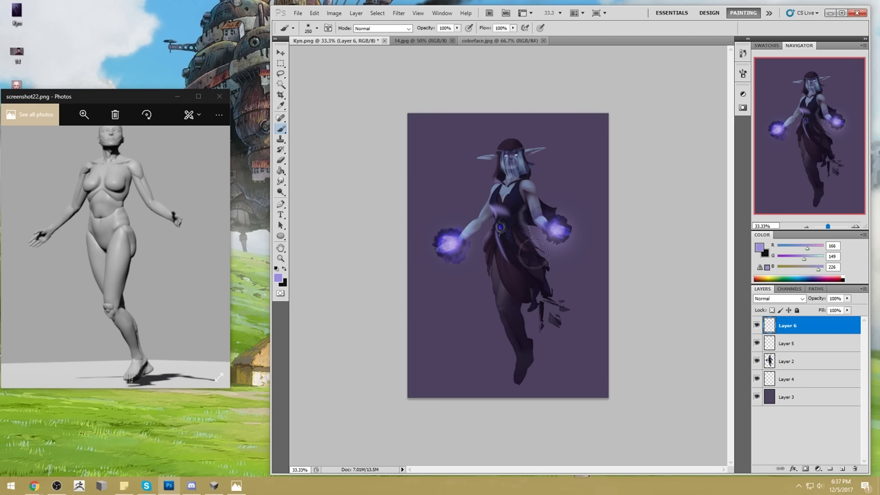
pyautogui.moveTo(846, 310); pyautogui.dragTo(830, 323)
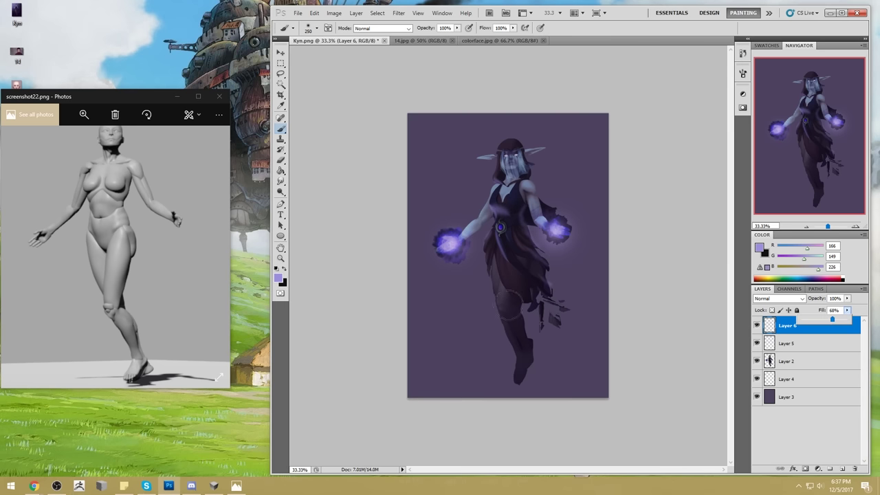
# Brighten the figure's eyes on Layer 2 with a small Dodge tool brush.
pyautogui.click(800, 359)
pyautogui.click(800, 359)
pyautogui.press('o')
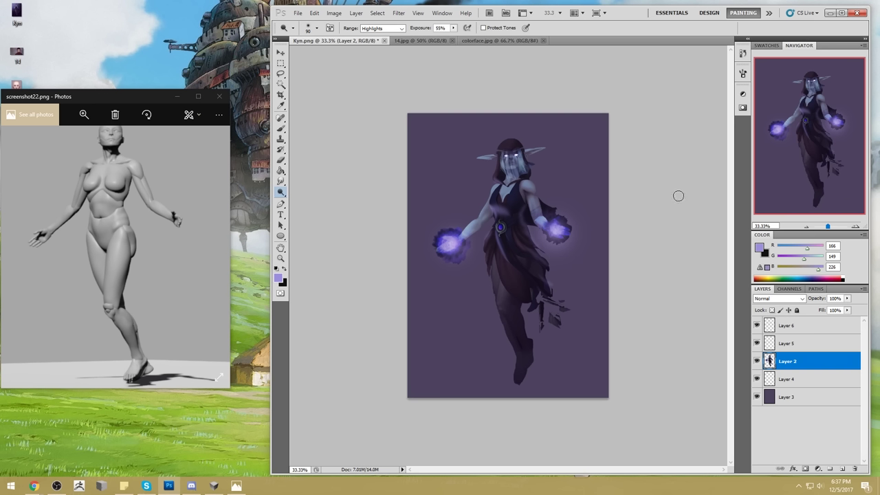
# Paint soft light across the face and brow on Layer 2 with a smaller brush and a sampled pale lavender.
pyautogui.press('b')
pyautogui.keyDown('alt'); pyautogui.click(517, 149); pyautogui.keyUp('alt')
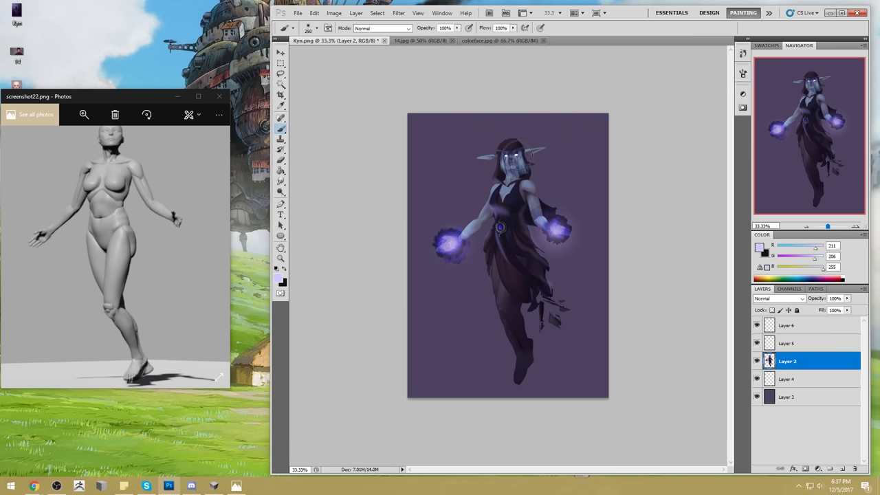
pyautogui.press('[')
pyautogui.press('[')
pyautogui.moveTo(521, 162)
pyautogui.mouseDown()
pyautogui.moveTo(515, 146)
pyautogui.moveTo(502, 147)
pyautogui.mouseUp()
# Compare the layers' visibility and erase excess violet light over the torso on Layer 6 with a 45 px Eraser at 43% opacity.
pyautogui.click(756, 361)
pyautogui.click(757, 361)
pyautogui.click(756, 343)
pyautogui.click(756, 343)
pyautogui.click(789, 344)
pyautogui.press('e')
pyautogui.rightClick(505, 159)
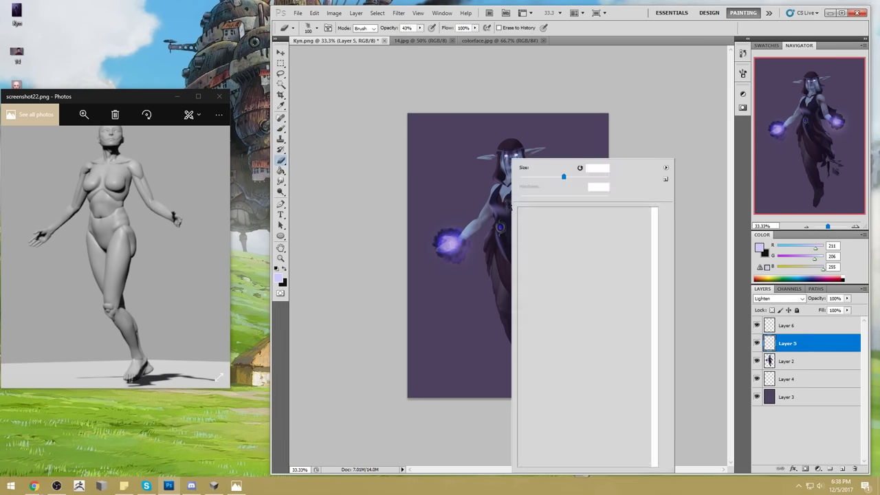
pyautogui.press('Escape')
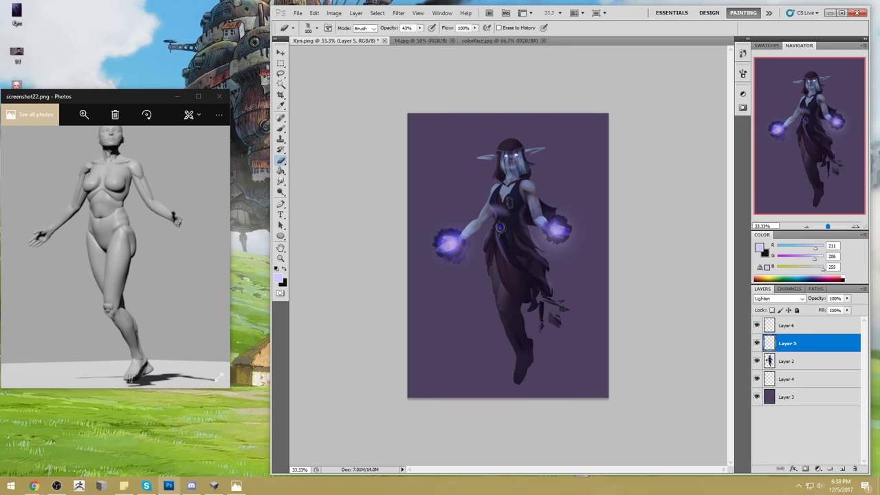
pyautogui.moveTo(419, 28); pyautogui.dragTo(456, 38)
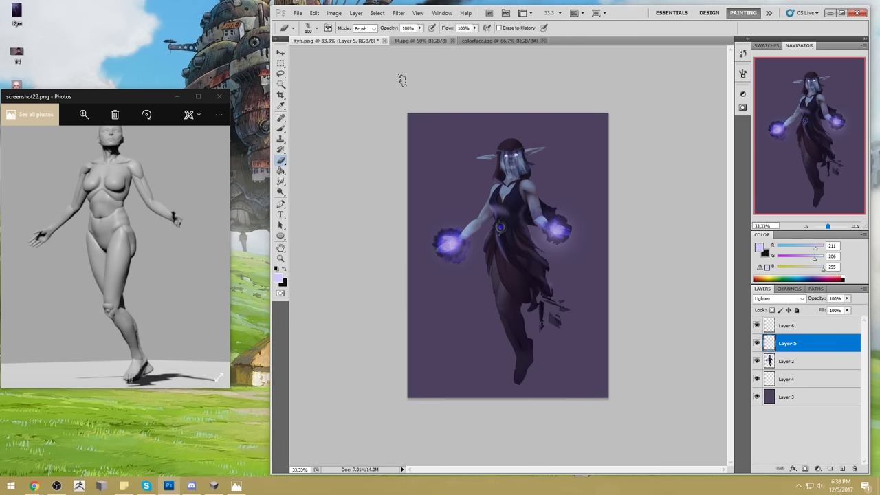
pyautogui.click(757, 326)
pyautogui.click(783, 330)
pyautogui.click(757, 326)
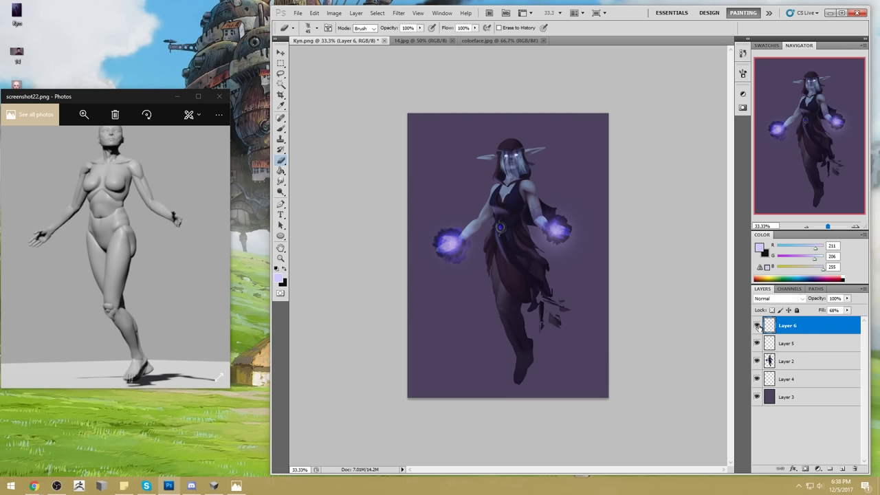
# Soften the dark edges of the hand glows on Layer 2 with a 45 px Smudge tool at 12% strength.
pyautogui.click(790, 362)
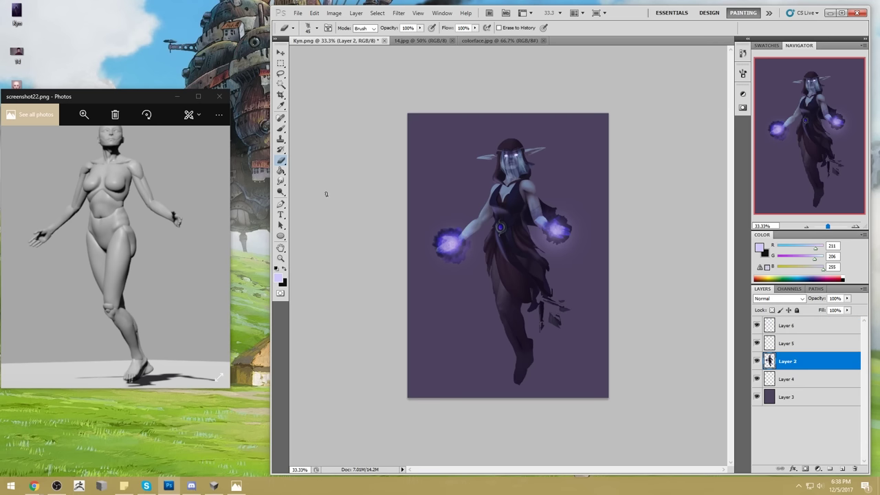
pyautogui.moveTo(280, 182); pyautogui.dragTo(312, 207)
pyautogui.moveTo(282, 181); pyautogui.dragTo(313, 202)
pyautogui.moveTo(450, 230)
pyautogui.mouseDown()
pyautogui.moveTo(426, 240)
pyautogui.moveTo(445, 227)
pyautogui.mouseUp()
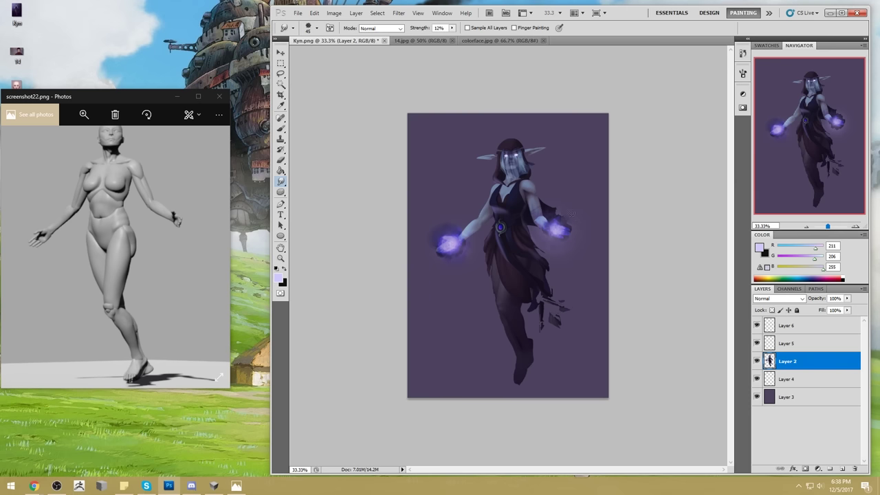
# Try a broad 900 px glow stroke over the skirt on a new Color Dodge layer above Layer 2, using colour sampled from the hand glow.
pyautogui.press('b')
pyautogui.keyDown('alt'); pyautogui.click(558, 225); pyautogui.keyUp('alt')
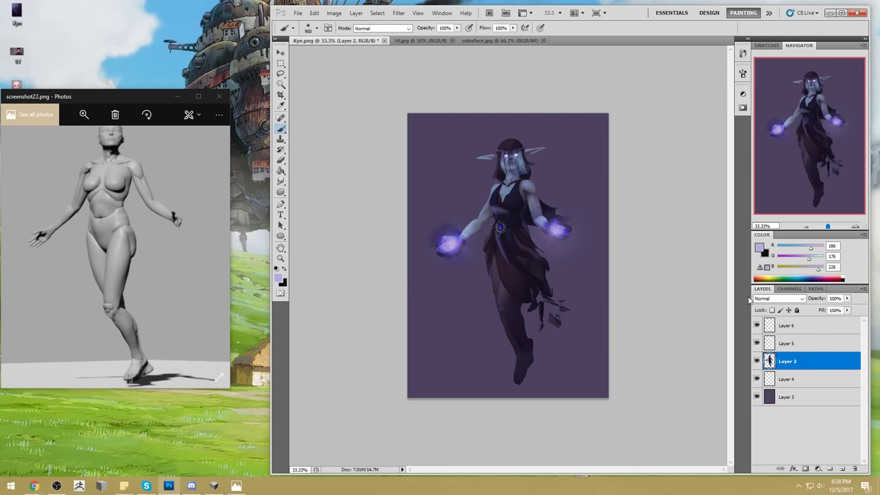
pyautogui.click(841, 468)
pyautogui.click(778, 298)
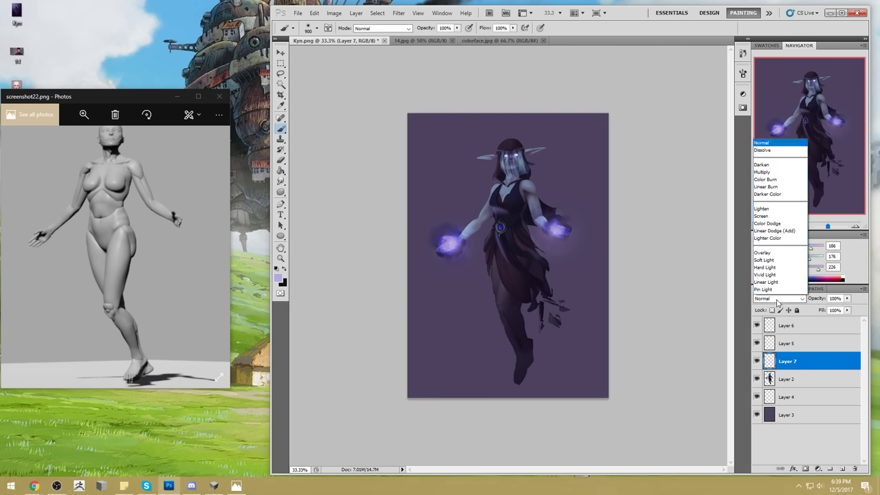
pyautogui.click(777, 142)
pyautogui.keyDown('alt'); pyautogui.click(560, 231); pyautogui.keyUp('alt')
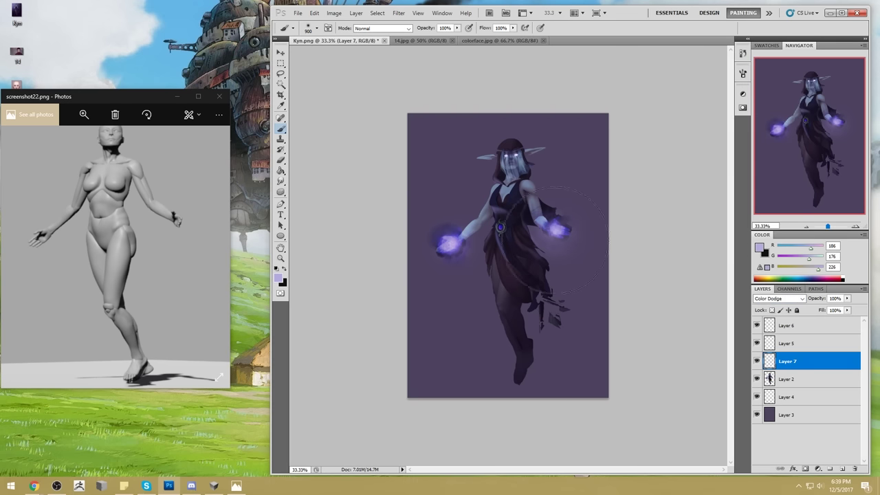
pyautogui.moveTo(556, 246); pyautogui.dragTo(550, 294)
pyautogui.press('[')
pyautogui.press('[')
pyautogui.press('[')
pyautogui.press('[')
pyautogui.press('[')
pyautogui.press('[')
pyautogui.press('[')
pyautogui.press('[')
pyautogui.press('[')
pyautogui.press('[')
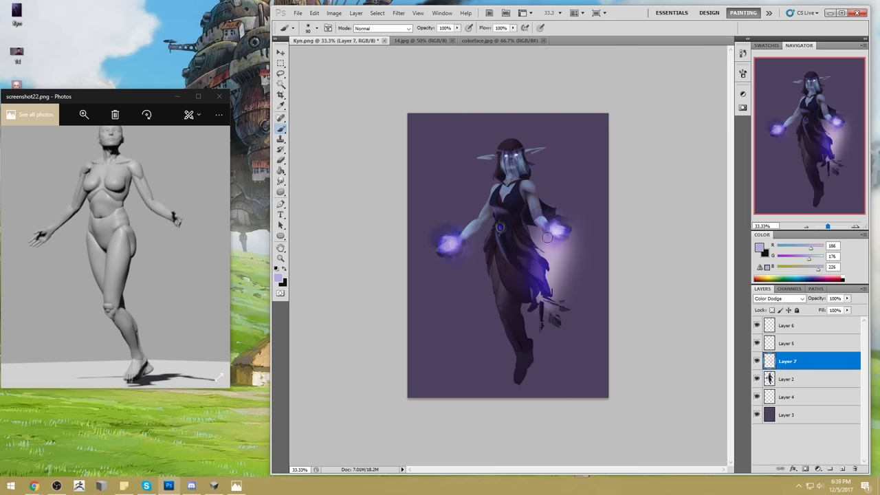
pyautogui.hotkey('ctrl', 'z')
# Try painting violet light trails flowing down from both hands on Layer 7 with a 250 px brush and a sampled glow colour.
pyautogui.keyDown('alt'); pyautogui.click(562, 236); pyautogui.keyUp('alt')
pyautogui.keyDown('alt'); pyautogui.click(559, 235); pyautogui.keyUp('alt')
pyautogui.moveTo(554, 232)
pyautogui.mouseDown()
pyautogui.moveTo(547, 283)
pyautogui.moveTo(583, 299)
pyautogui.moveTo(544, 228)
pyautogui.moveTo(551, 238)
pyautogui.moveTo(538, 285)
pyautogui.mouseUp()
pyautogui.hotkey('ctrl', 'z')
pyautogui.press(']')
pyautogui.press(']')
pyautogui.moveTo(450, 249); pyautogui.dragTo(484, 311)
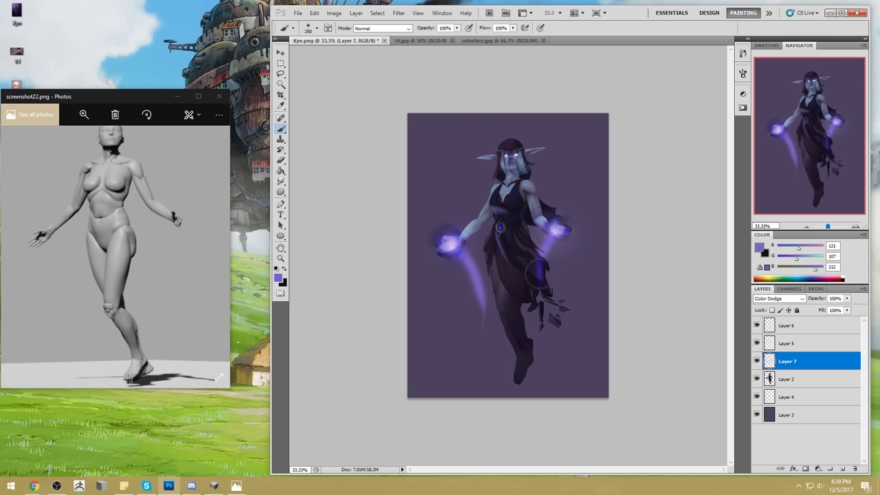
pyautogui.moveTo(485, 309); pyautogui.dragTo(480, 366)
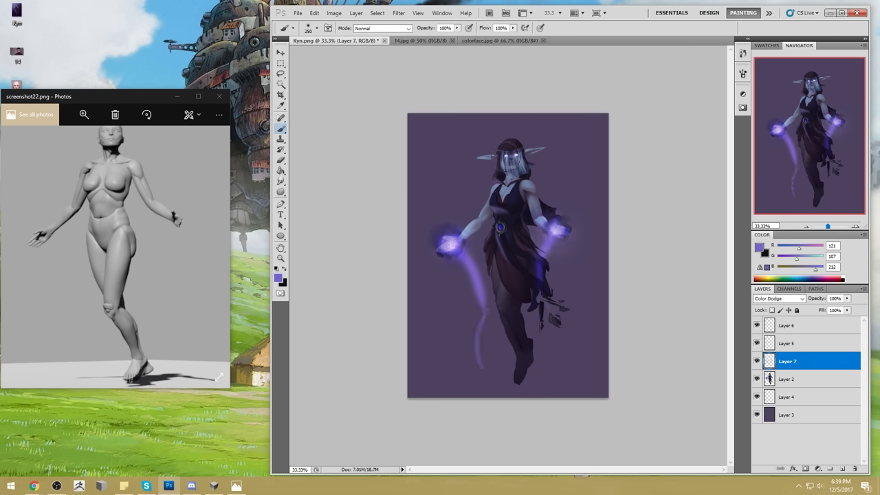
# Compare the image with and without Layer 7, and delete that layer.
pyautogui.moveTo(501, 155); pyautogui.dragTo(503, 193)
pyautogui.click(757, 362)
pyautogui.click(756, 364)
pyautogui.click(756, 362)
pyautogui.click(756, 362)
pyautogui.click(757, 362)
pyautogui.click(756, 362)
pyautogui.click(757, 362)
pyautogui.moveTo(788, 366); pyautogui.dragTo(855, 469)
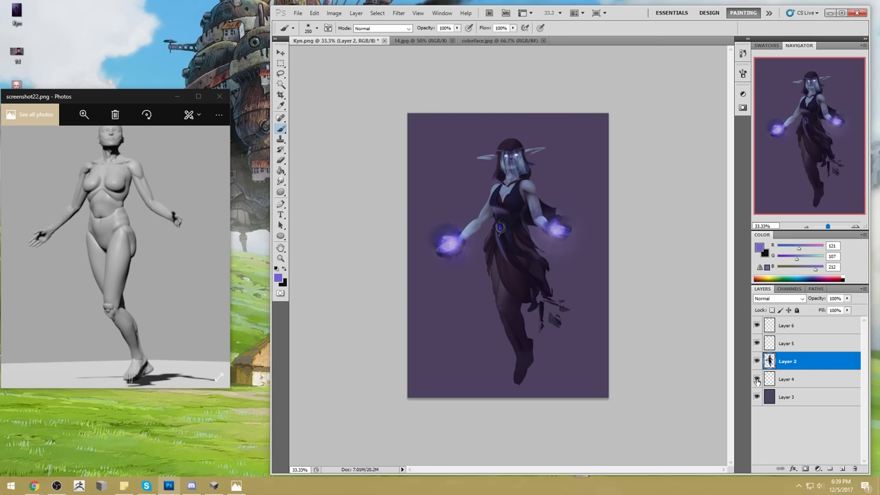
# Merge Layer 4 down into the Layer 3 background.
pyautogui.rightClick(790, 379)
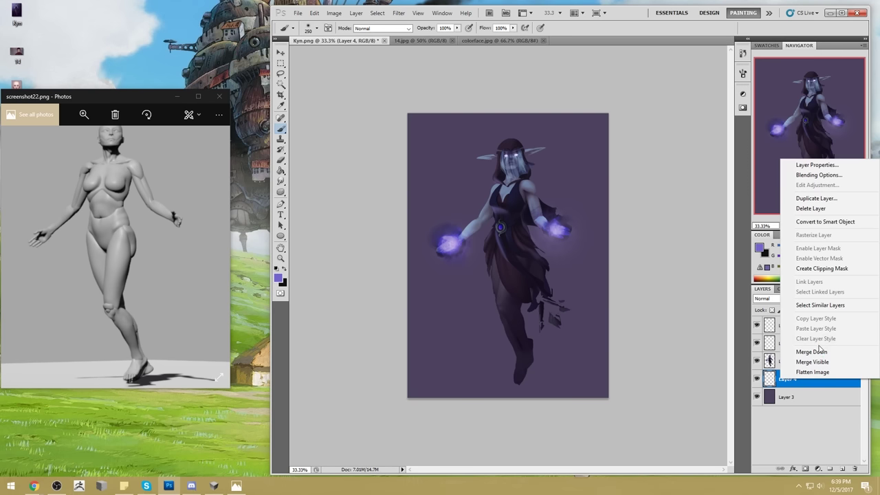
pyautogui.click(811, 351)
# Try merging Layer 2 and Layer 5 down into Layer 3 and selecting the background with the Magic Wand.
pyautogui.rightClick(790, 357)
pyautogui.click(811, 333)
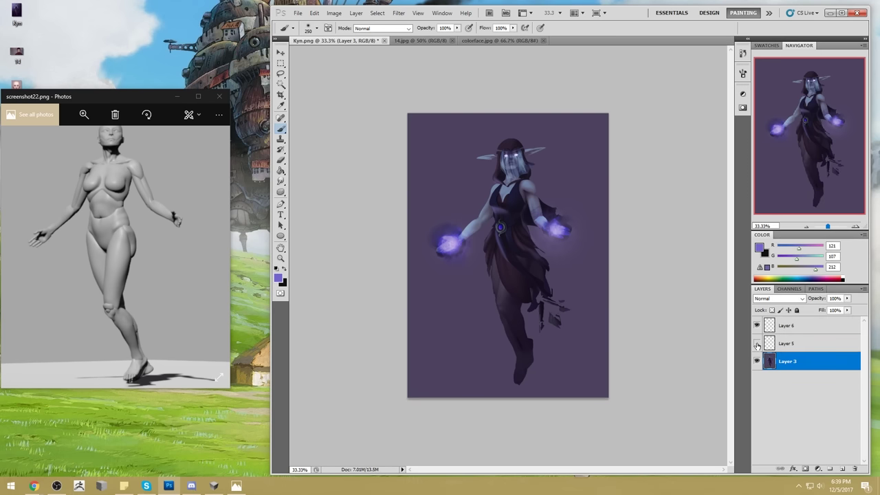
pyautogui.rightClick(798, 347)
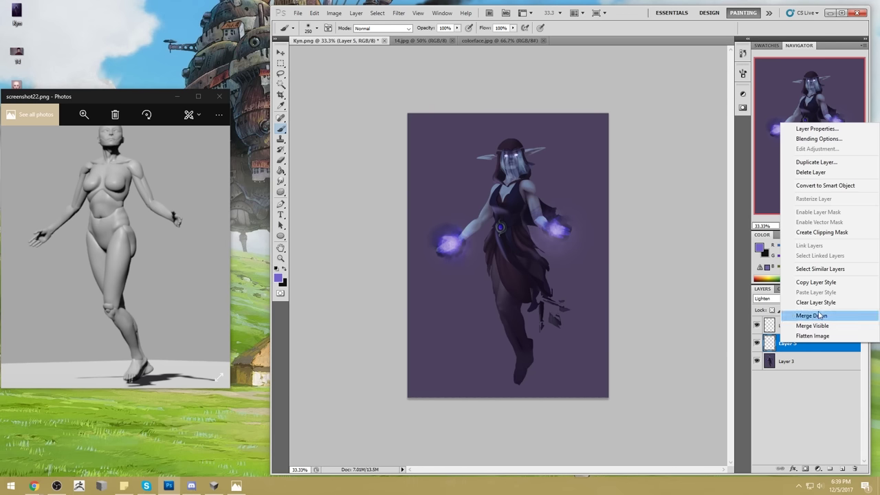
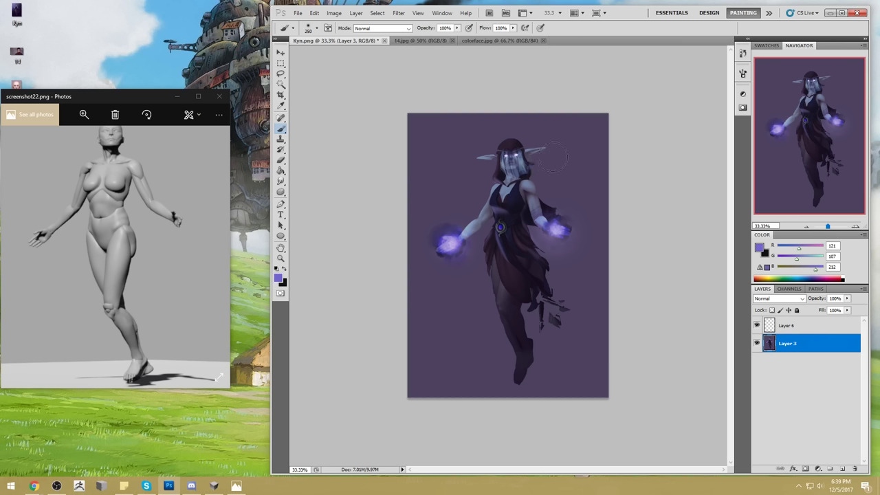
pyautogui.moveTo(546, 197); pyautogui.dragTo(548, 242)
pyautogui.click(280, 84)
pyautogui.click(456, 352)
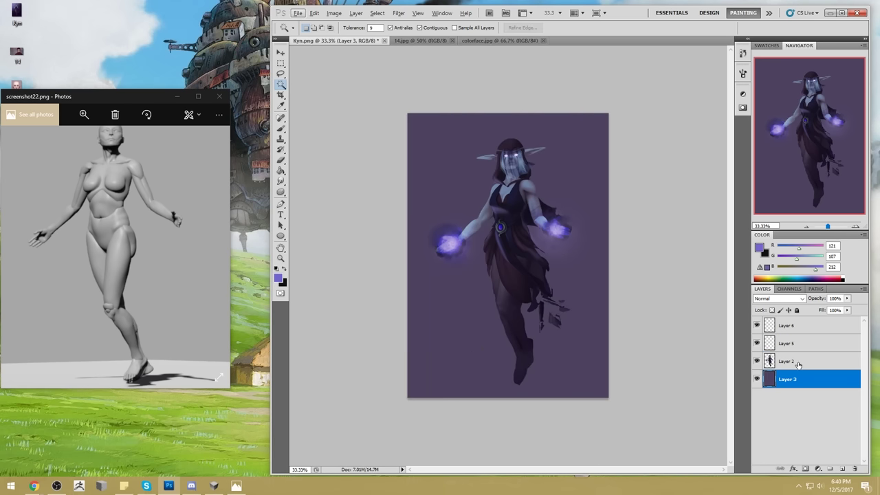
# Try a grey background on Layer 3 with Hue/Saturation at saturation -100 and lightness +28, and undo the adjustment.
pyautogui.hotkey('ctrl', 'u')
pyautogui.moveTo(692, 292); pyautogui.dragTo(618, 301)
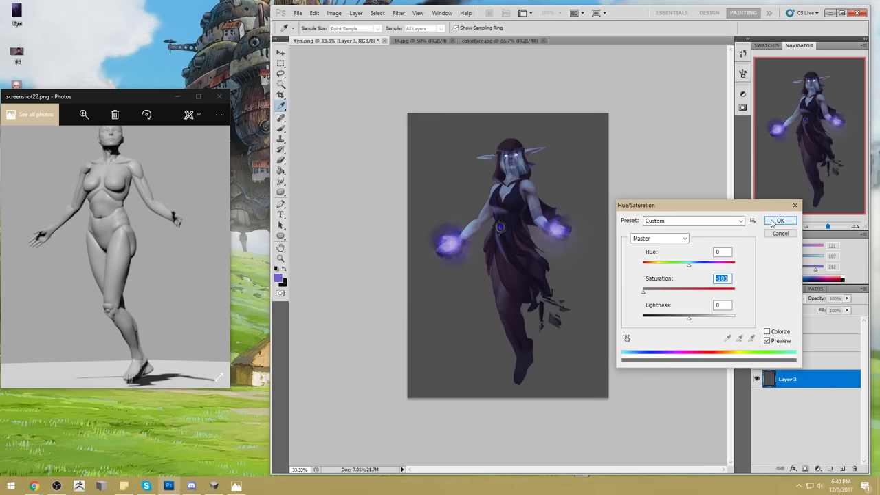
pyautogui.moveTo(688, 318)
pyautogui.mouseDown()
pyautogui.moveTo(721, 320)
pyautogui.moveTo(701, 319)
pyautogui.mouseUp()
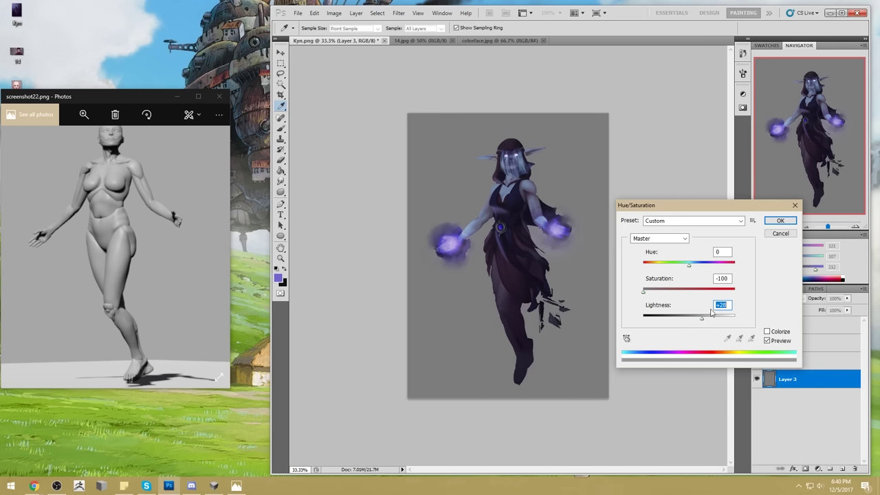
pyautogui.click(777, 220)
pyautogui.press('w')
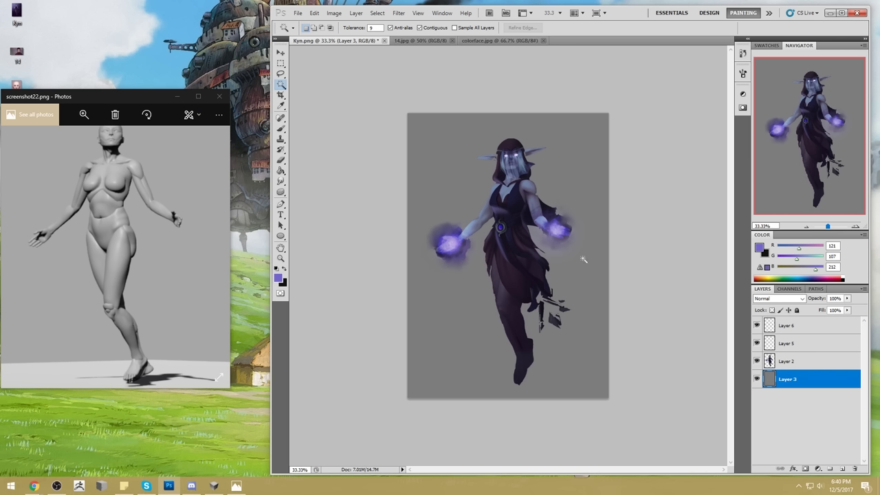
pyautogui.hotkey('ctrl', 'z')
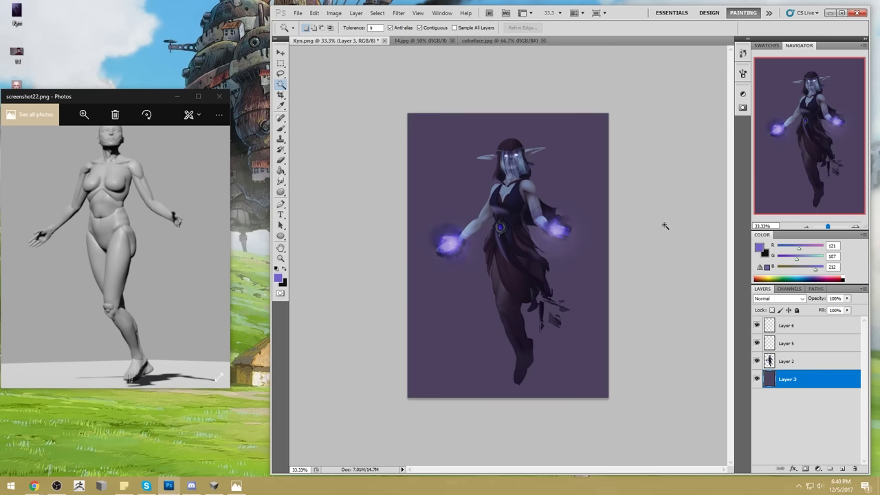
# Lighten the purple Layer 3 background with Hue/Saturation by raising only its lightness.
pyautogui.hotkey('ctrl', 'u')
pyautogui.moveTo(687, 321)
pyautogui.mouseDown()
pyautogui.moveTo(696, 322)
pyautogui.moveTo(679, 293)
pyautogui.moveTo(697, 318)
pyautogui.mouseUp()
pyautogui.click(773, 221)
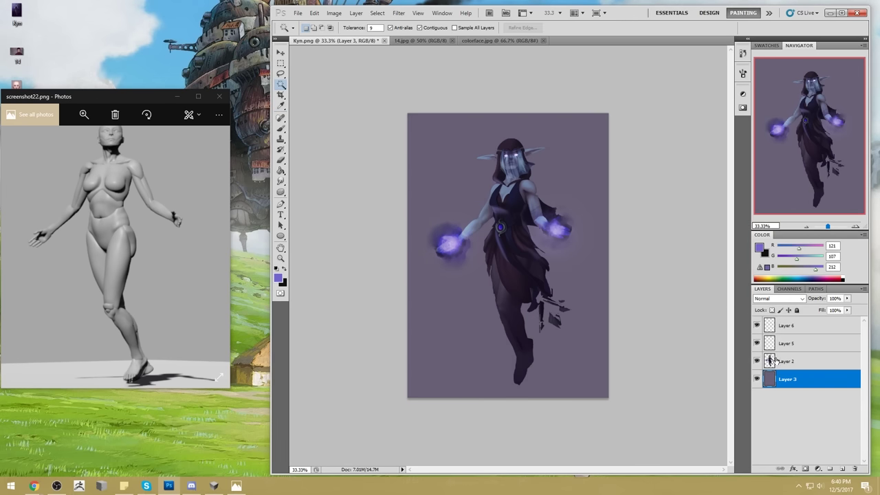
# Flatten the image and copy the whole canvas.
pyautogui.rightClick(804, 362)
pyautogui.click(817, 357)
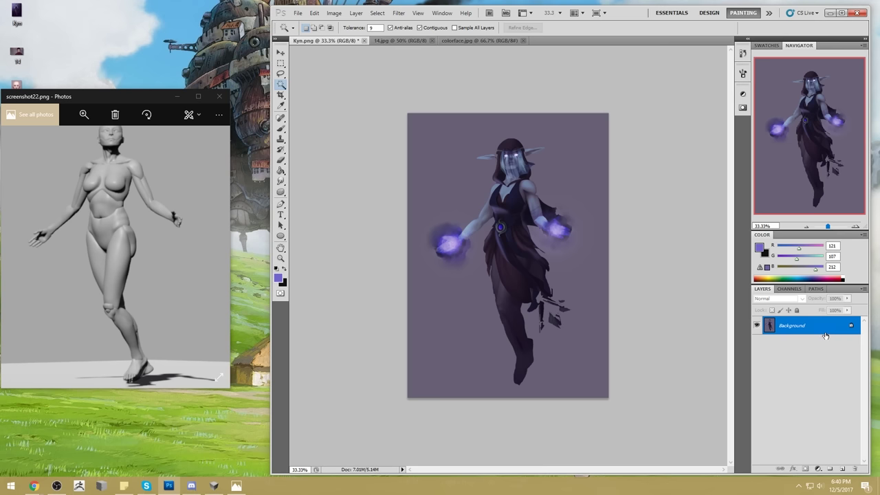
pyautogui.hotkey('ctrl', 'a')
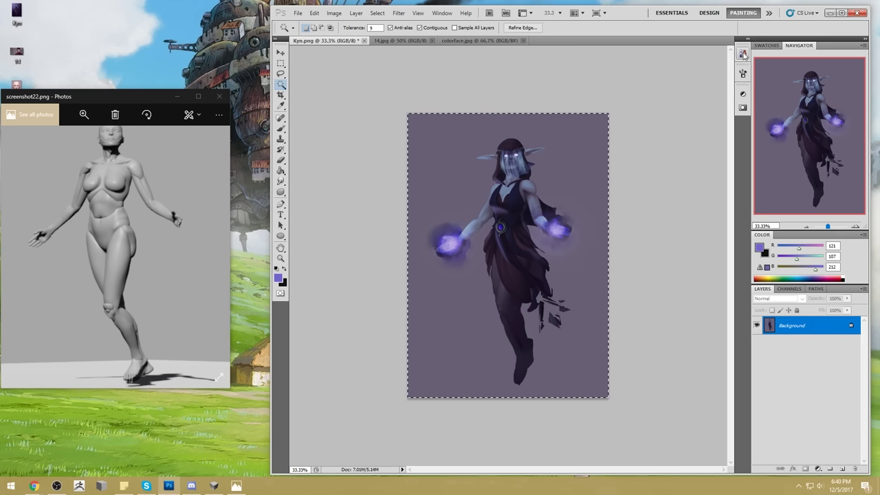
# Return Kyn.png to its original history snapshot and paste the copied repaint as a new layer above Layer 0.
pyautogui.click(743, 55)
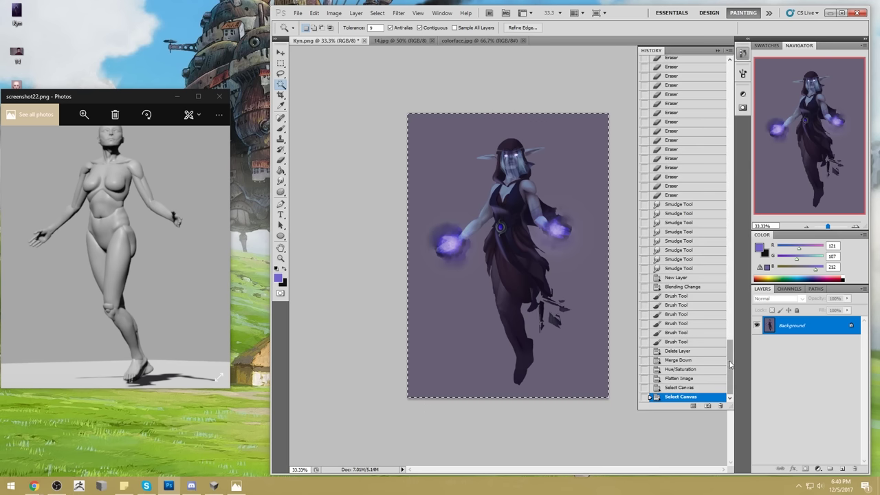
pyautogui.moveTo(730, 364); pyautogui.dragTo(756, 99)
pyautogui.click(701, 63)
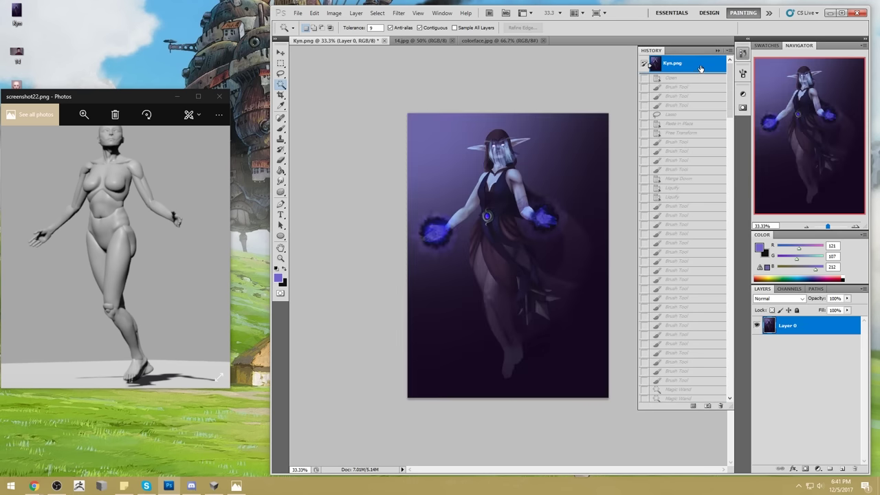
pyautogui.hotkey('ctrl', 'v')
pyautogui.click(717, 50)
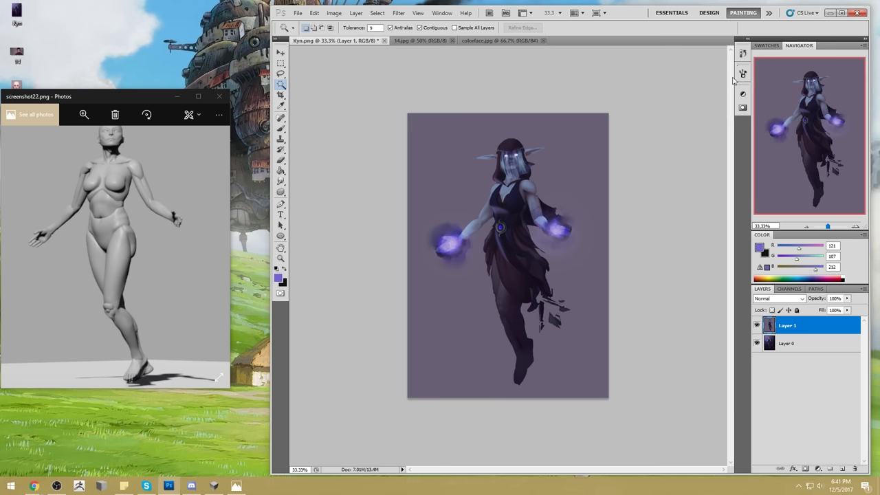
# Compare the repaint with the original painting by toggling Layer 1's visibility.
pyautogui.click(755, 325)
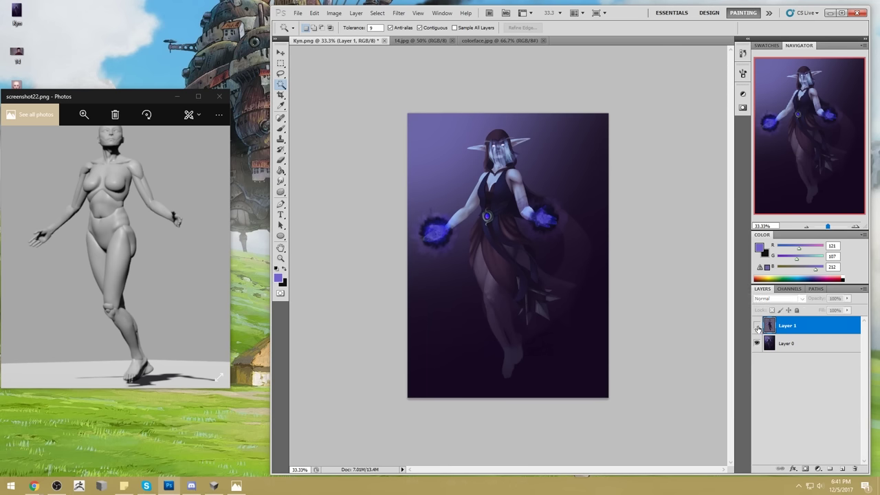
pyautogui.click(756, 325)
pyautogui.click(756, 326)
# Switch to PortraitStudio, select both of the mannequin's legs and scale them up slightly.
pyautogui.click(214, 486)
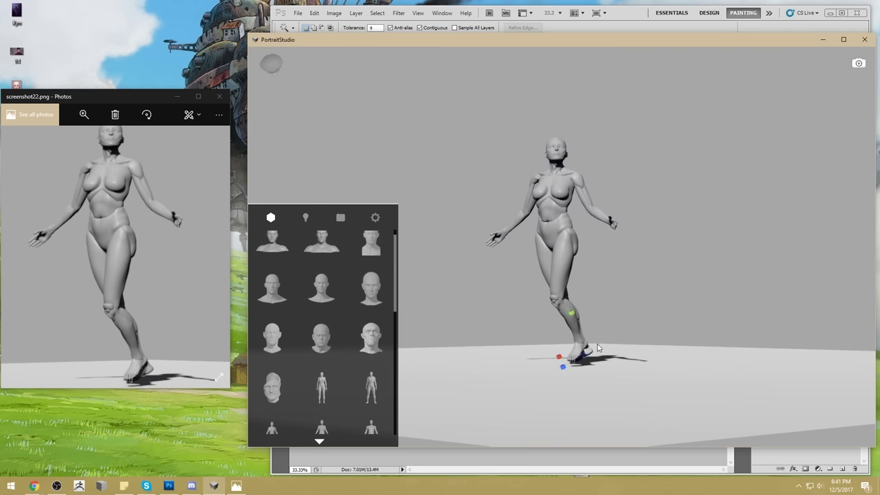
pyautogui.moveTo(603, 370); pyautogui.dragTo(526, 223)
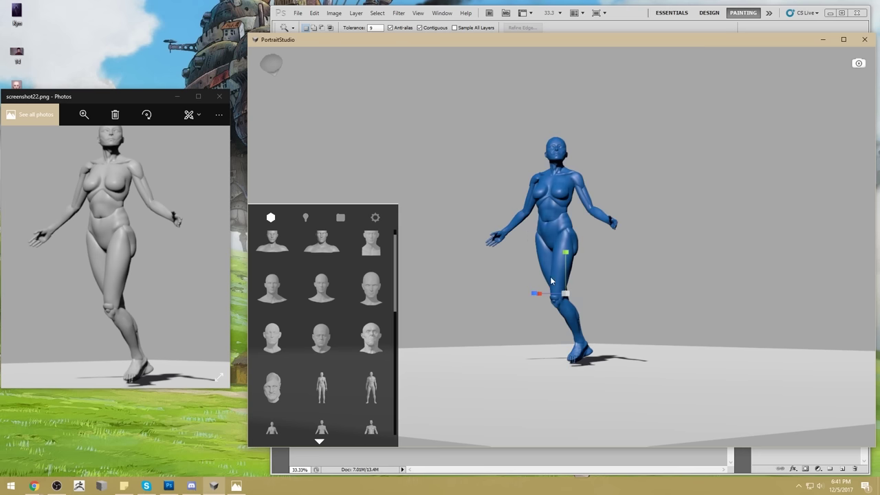
pyautogui.moveTo(615, 378); pyautogui.dragTo(530, 232)
pyautogui.moveTo(598, 365); pyautogui.dragTo(531, 236)
pyautogui.moveTo(614, 382); pyautogui.dragTo(525, 249)
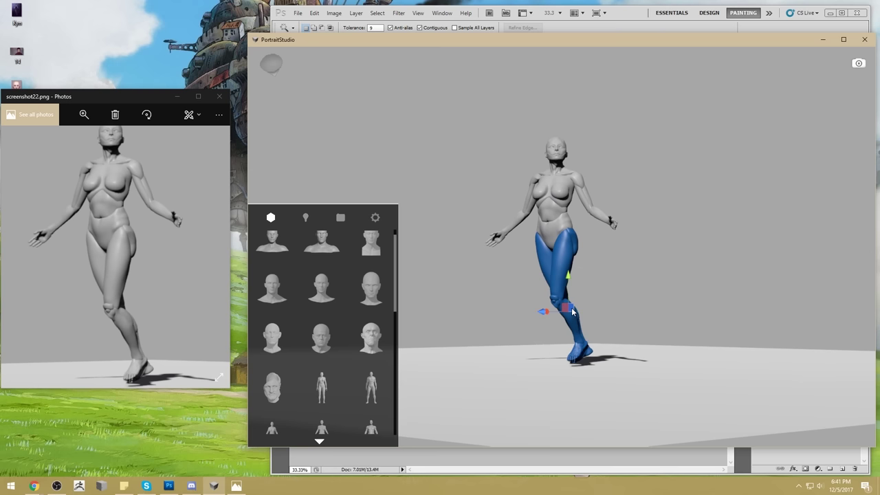
pyautogui.moveTo(567, 313); pyautogui.dragTo(567, 309)
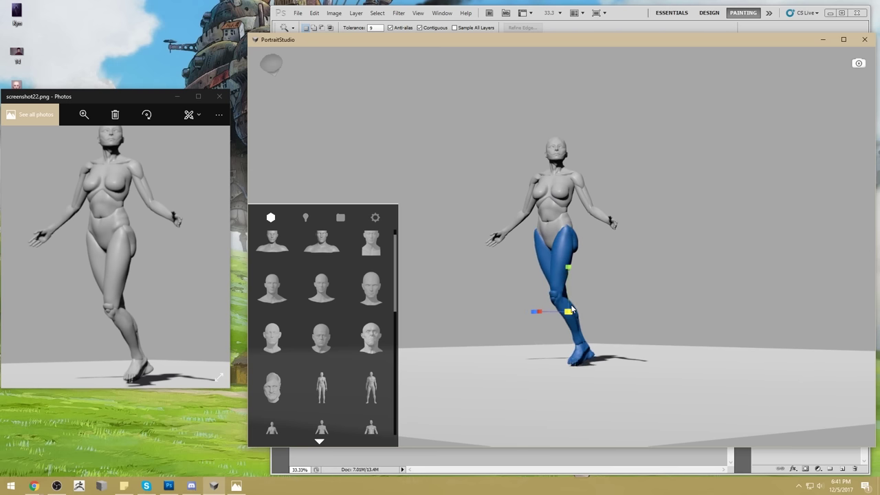
pyautogui.click(618, 307)
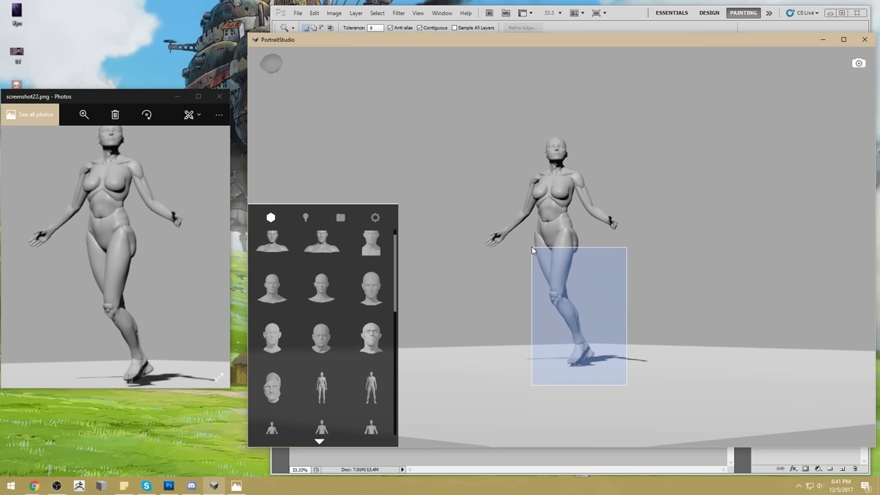
# Scale the mannequin's upper body down slightly so the torso, arms and head are smaller relative to the legs.
pyautogui.click(556, 230)
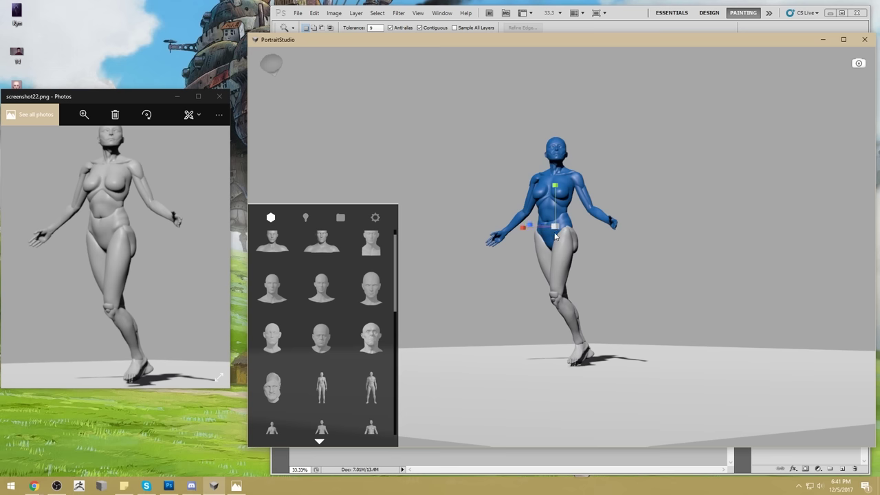
pyautogui.moveTo(556, 227); pyautogui.dragTo(562, 230)
pyautogui.click(601, 245)
pyautogui.click(554, 229)
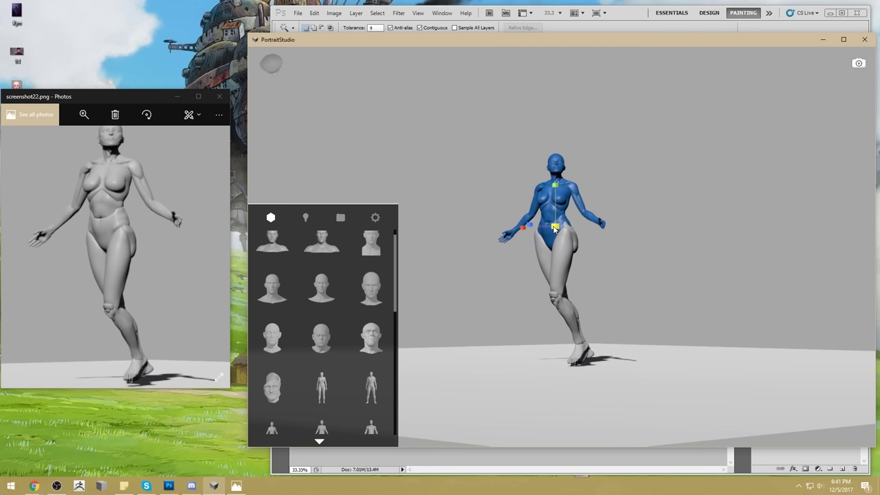
pyautogui.moveTo(555, 228); pyautogui.dragTo(554, 228)
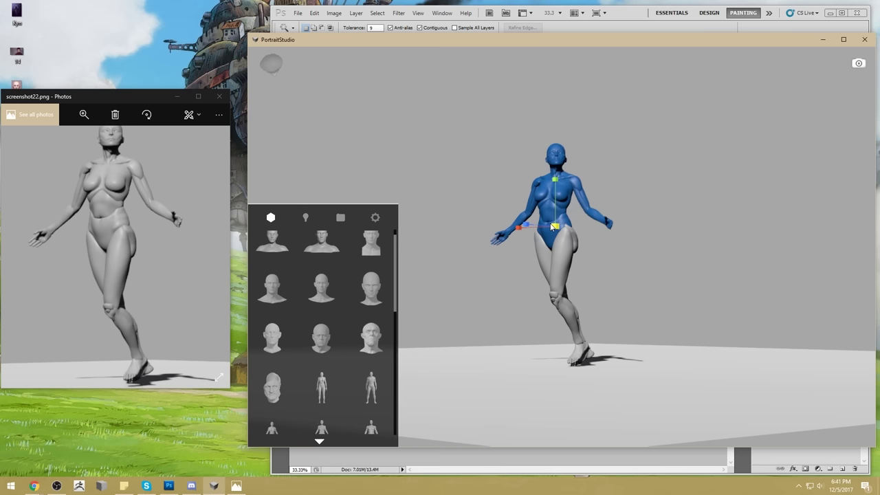
pyautogui.click(647, 275)
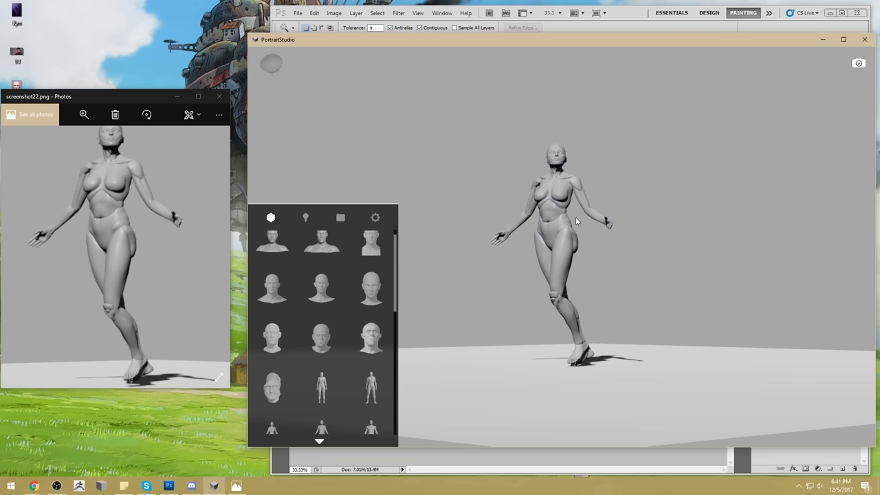
pyautogui.click(555, 234)
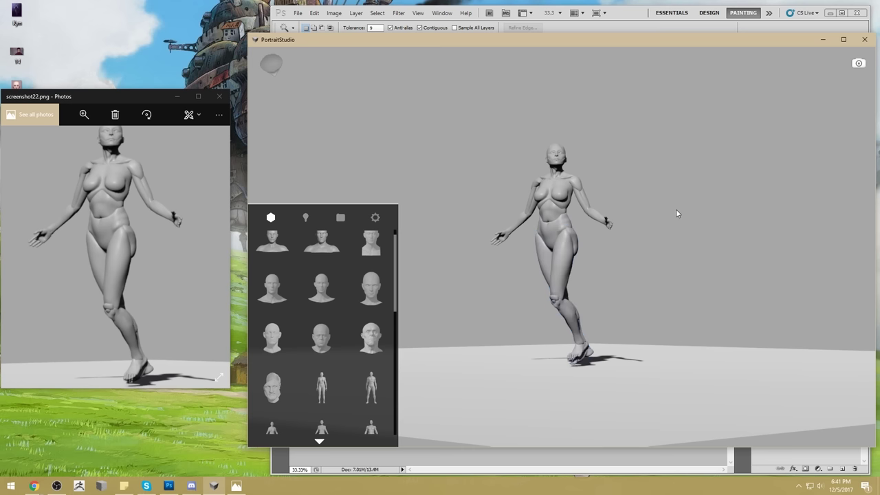
# Return to Photoshop and compare the repaint with the original by toggling Layer 1, leaving it shown.
pyautogui.click(823, 39)
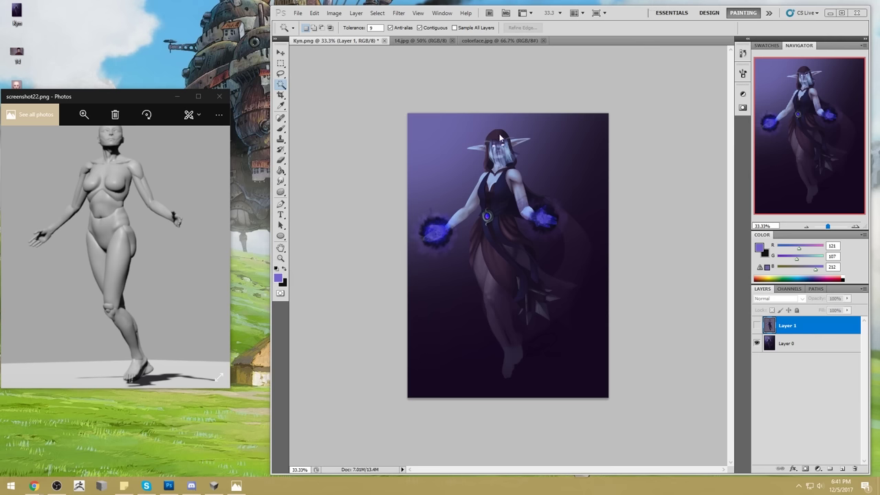
pyautogui.click(756, 326)
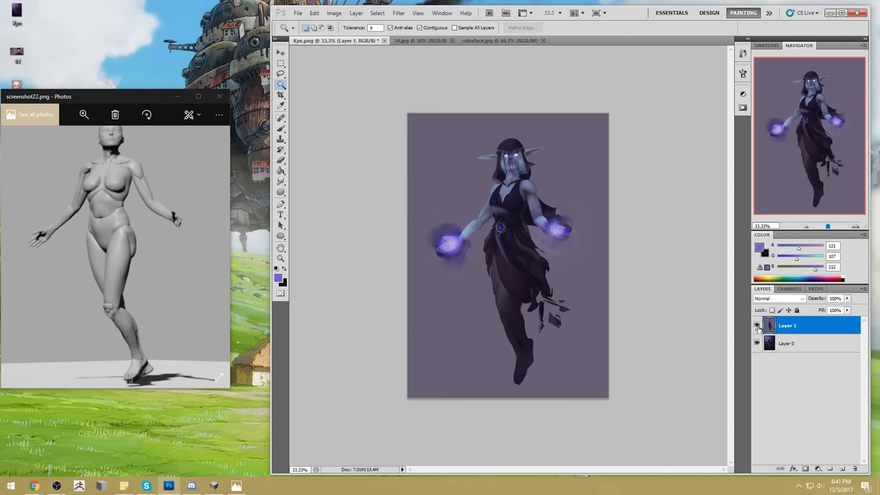
pyautogui.click(757, 325)
pyautogui.click(756, 326)
# Inspect the repaint with the canvas flipped horizontally and the view rotated, and restore the canvas to its normal orientation.
pyautogui.hotkey('ctrl', 'shift', 'h')
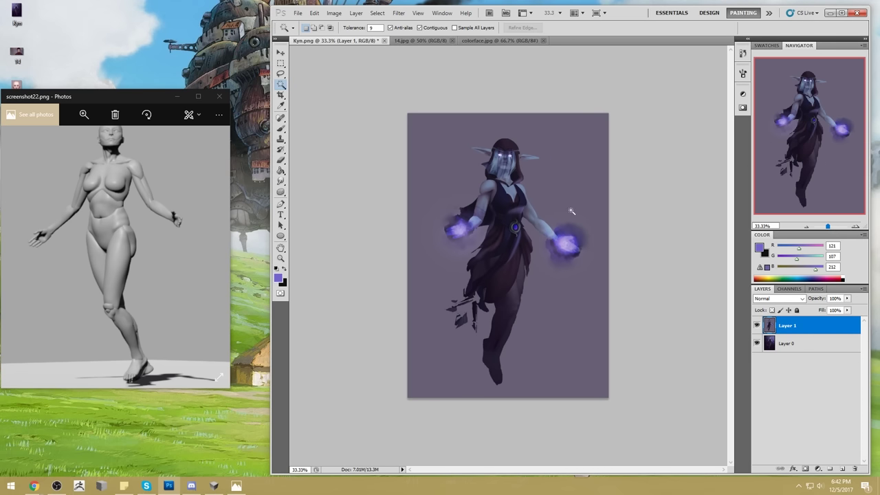
pyautogui.press('r')
pyautogui.moveTo(547, 141); pyautogui.dragTo(533, 348)
pyautogui.press('r')
pyautogui.moveTo(581, 369); pyautogui.dragTo(625, 241)
pyautogui.moveTo(611, 329); pyautogui.dragTo(563, 174)
pyautogui.press('r')
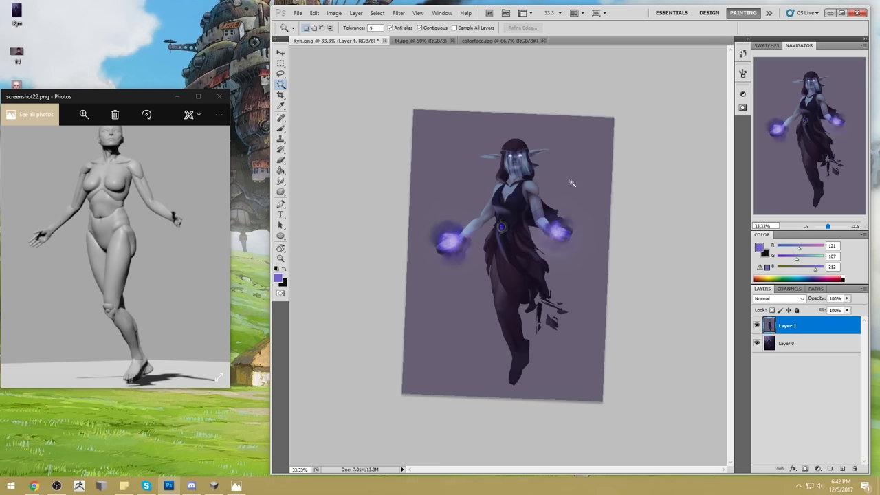
pyautogui.press('r')
pyautogui.moveTo(586, 206); pyautogui.dragTo(589, 201)
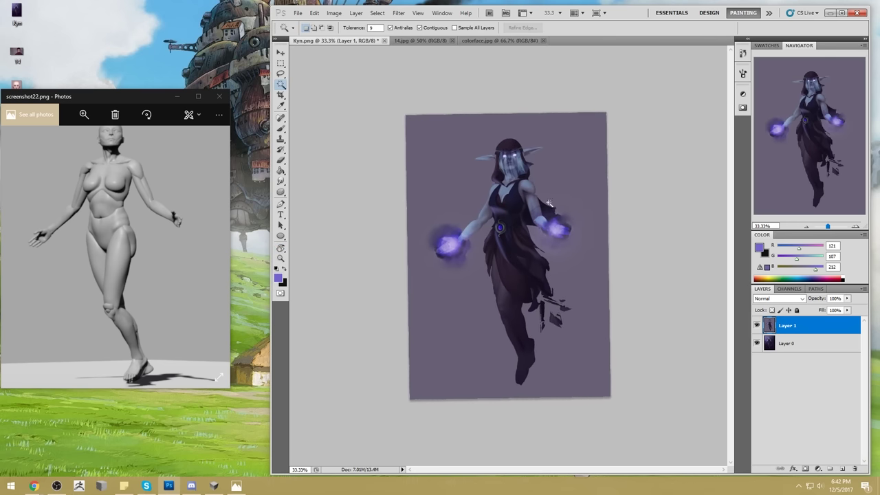
pyautogui.press('Escape')
# Lasso the character's head and ears on Layer 1 and copy the selection onto a new layer.
pyautogui.press('m')
pyautogui.rightClick(563, 231)
pyautogui.click(595, 239)
pyautogui.click(511, 177)
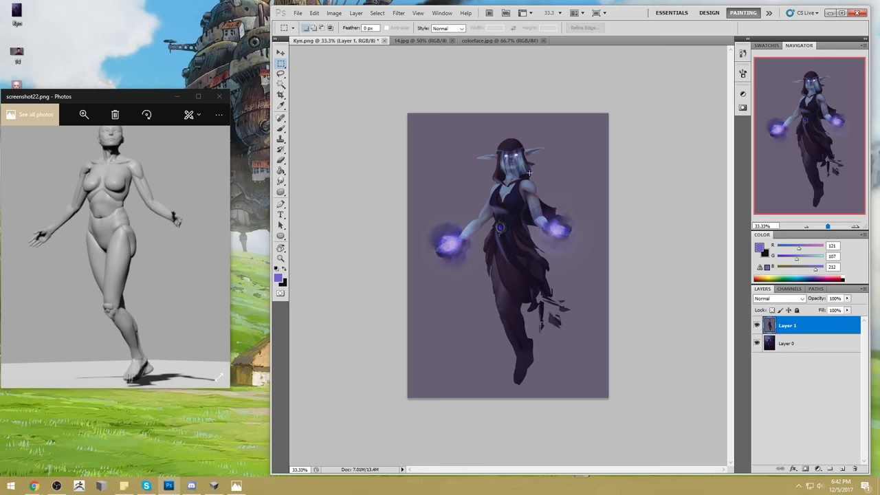
pyautogui.press('l')
pyautogui.moveTo(559, 132)
pyautogui.mouseDown()
pyautogui.moveTo(456, 151)
pyautogui.moveTo(456, 168)
pyautogui.moveTo(548, 167)
pyautogui.moveTo(539, 131)
pyautogui.mouseUp()
pyautogui.press('v')
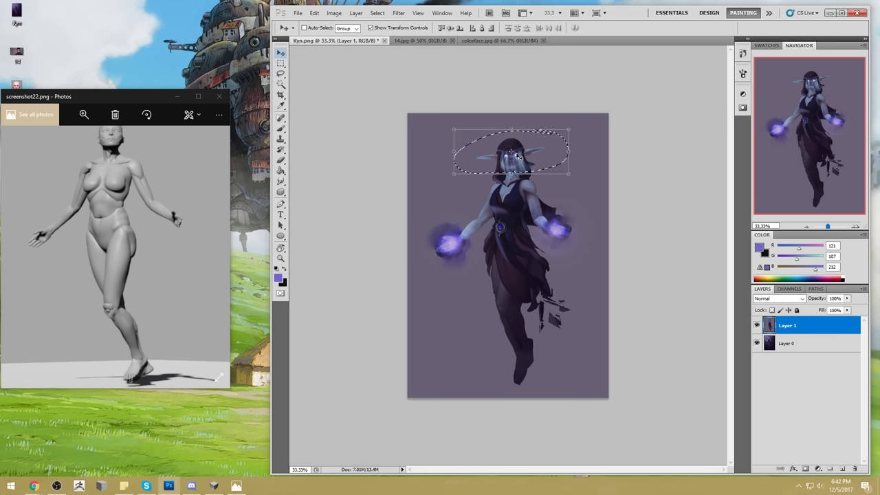
pyautogui.hotkey('ctrl', 'j')
# Move the copied head slightly down and right to shorten the neck, and merge it down into Layer 1.
pyautogui.moveTo(520, 161); pyautogui.dragTo(522, 162)
pyautogui.press('Right')
pyautogui.press('Right')
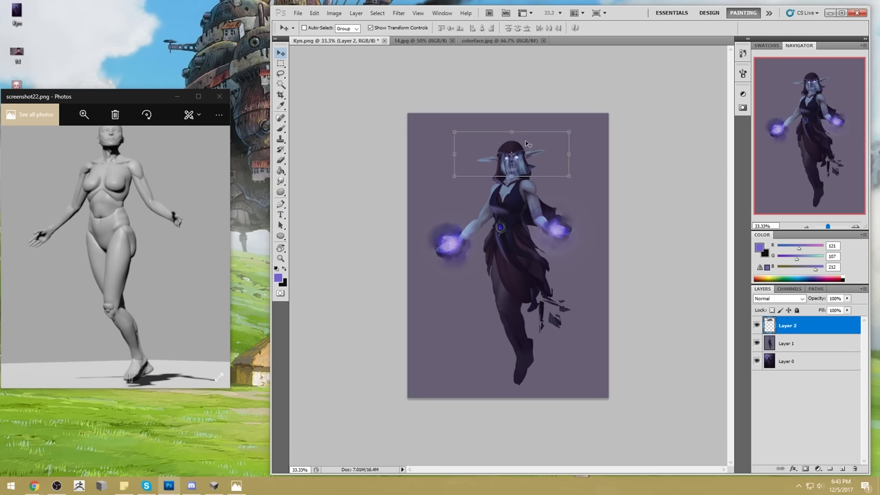
pyautogui.press('m')
pyautogui.rightClick(802, 332)
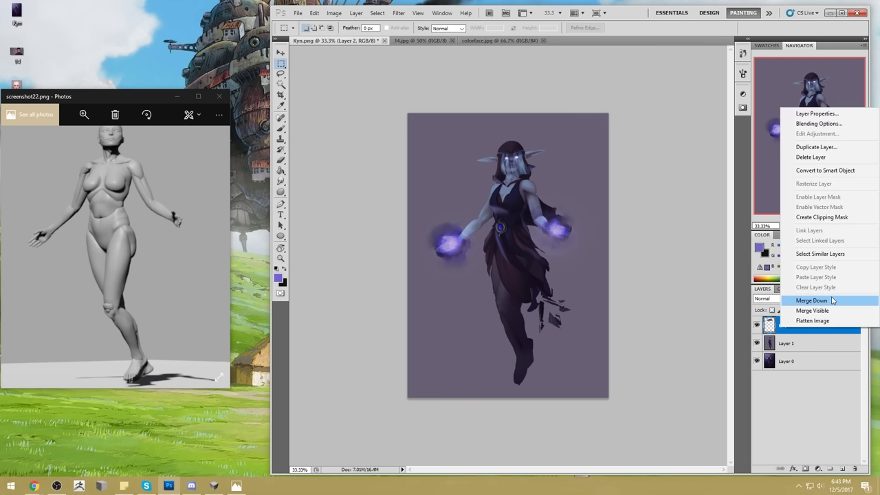
pyautogui.click(830, 299)
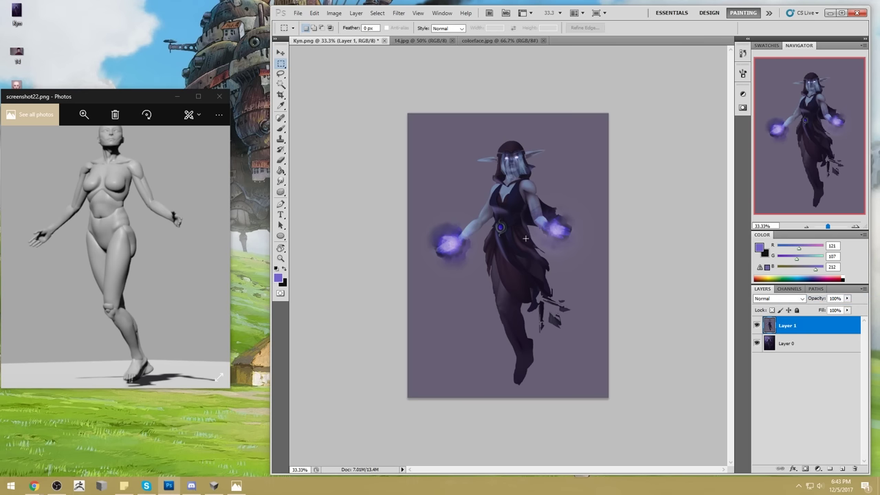
# Flatten the image and close Kyn.png, saving the changes.
pyautogui.click(384, 41)
pyautogui.click(494, 186)
pyautogui.rightClick(790, 330)
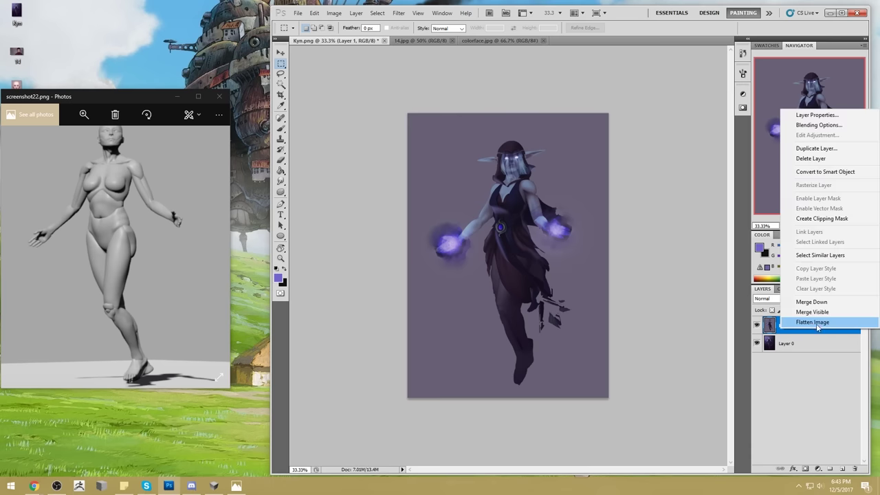
pyautogui.click(820, 326)
pyautogui.click(365, 41)
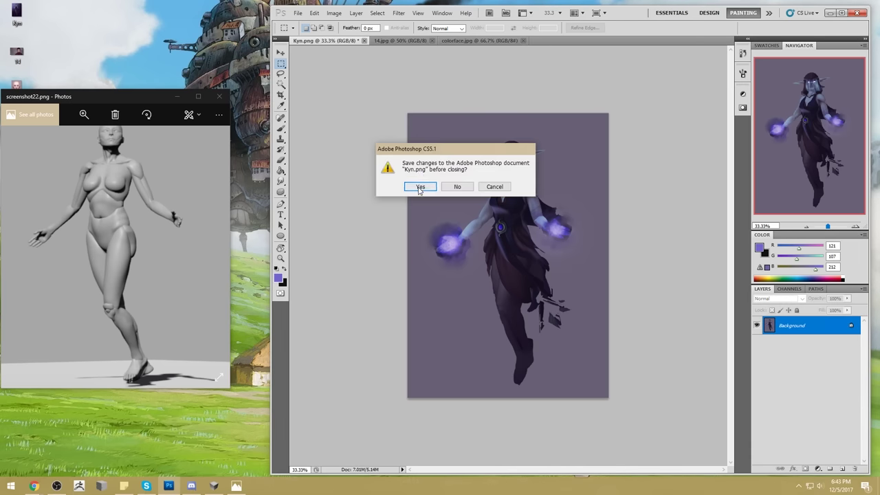
pyautogui.press('Escape')
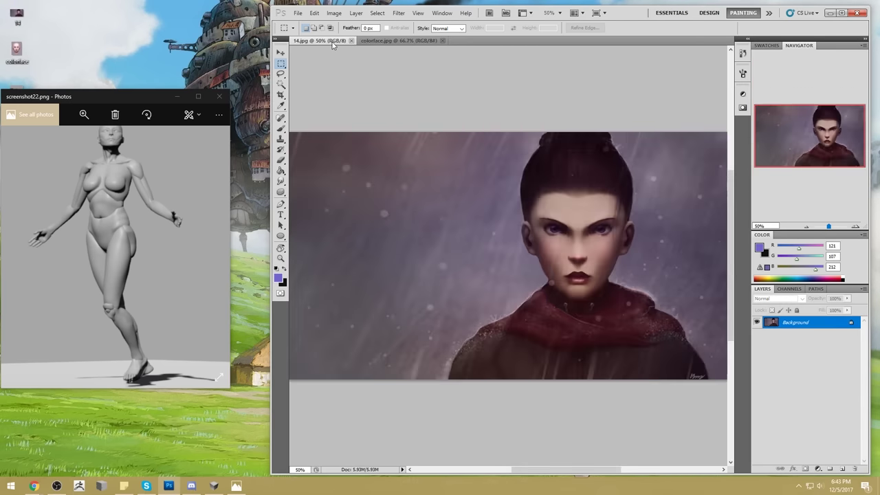
# Show colorface.jpg, close the screenshot22.png reference photo and select the purple background around the face with the Magic Wand.
pyautogui.click(395, 41)
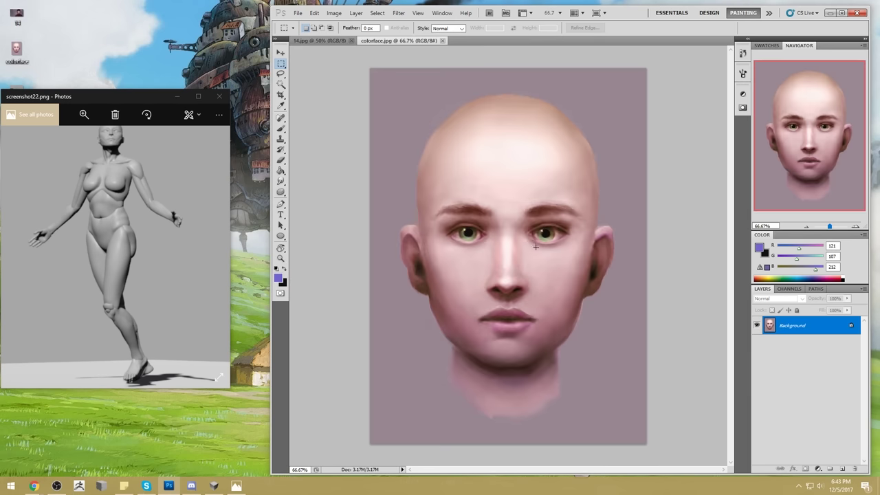
pyautogui.click(219, 96)
pyautogui.click(280, 84)
pyautogui.click(422, 98)
pyautogui.press('l')
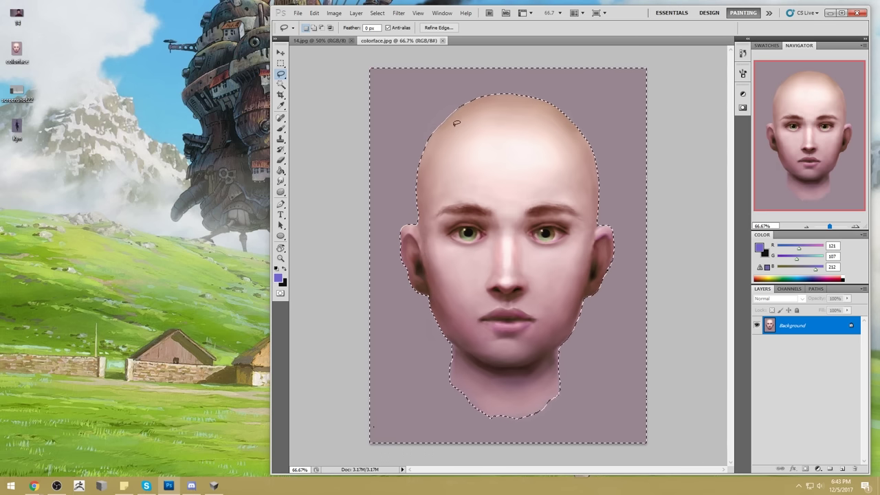
# Desaturate the selected background to neutral grey with Hue/Saturation and clear the selection.
pyautogui.hotkey('ctrl', 'u')
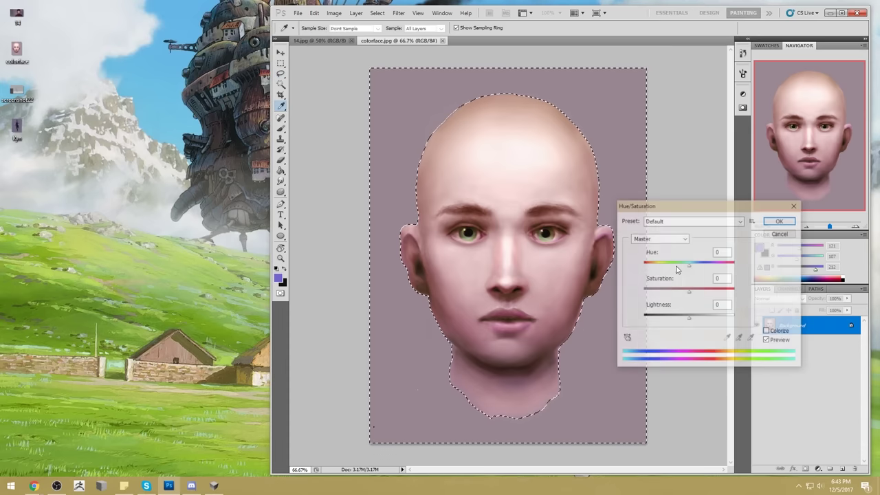
pyautogui.moveTo(689, 293); pyautogui.dragTo(641, 293)
pyautogui.click(779, 222)
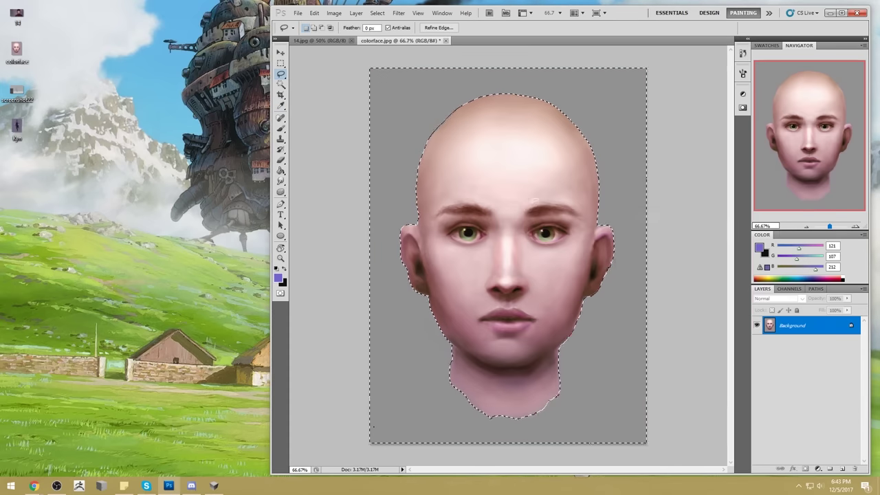
pyautogui.press('m')
pyautogui.rightClick(620, 191)
pyautogui.click(635, 195)
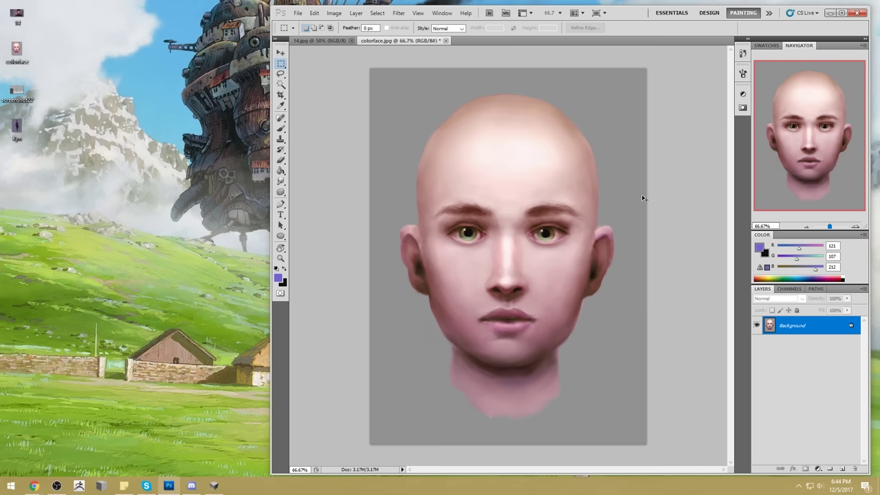
# Apply Hue/Saturation to the whole colorface.jpg image with hue +8 and saturation -26.
pyautogui.hotkey('ctrl', 'u')
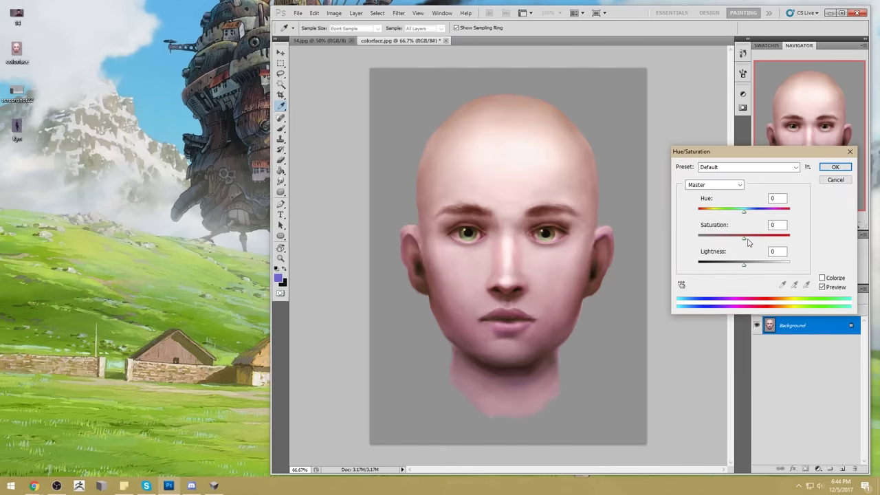
pyautogui.moveTo(743, 238); pyautogui.dragTo(725, 238)
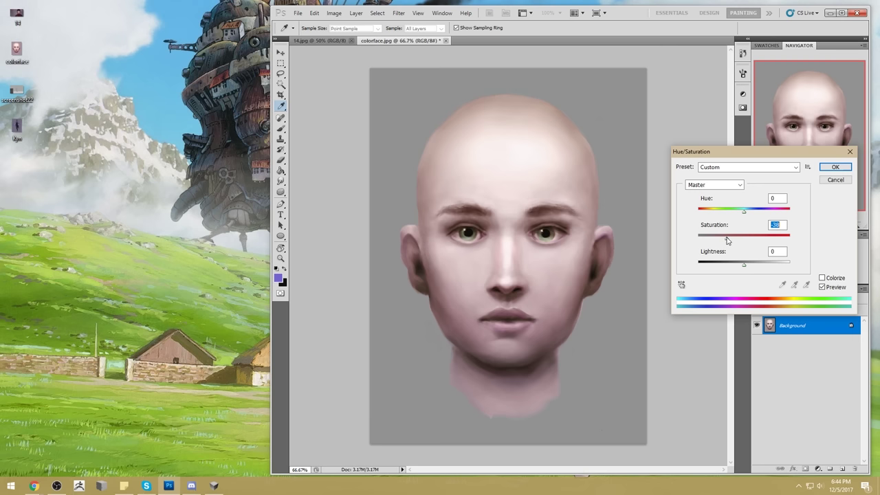
pyautogui.moveTo(751, 161); pyautogui.dragTo(740, 223)
pyautogui.moveTo(732, 274); pyautogui.dragTo(721, 303)
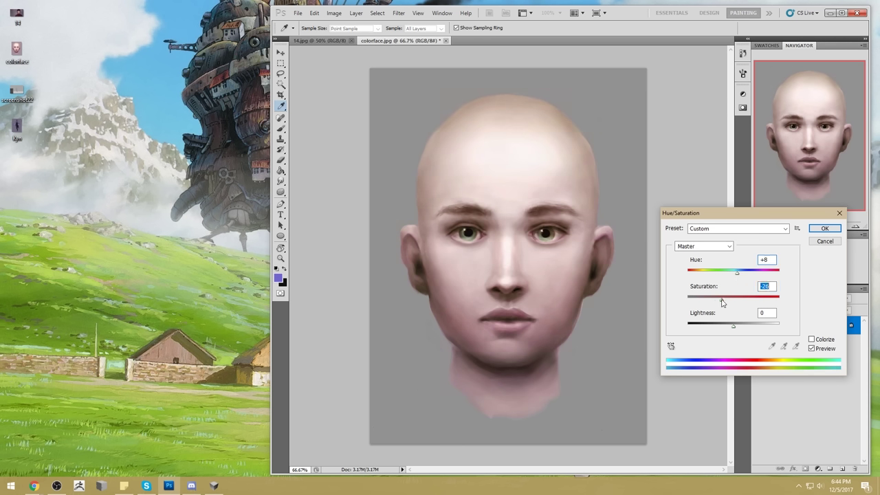
pyautogui.click(824, 228)
# Select the head by inverting a Magic Wand selection of the grey background, and hide the selection edges.
pyautogui.press('b')
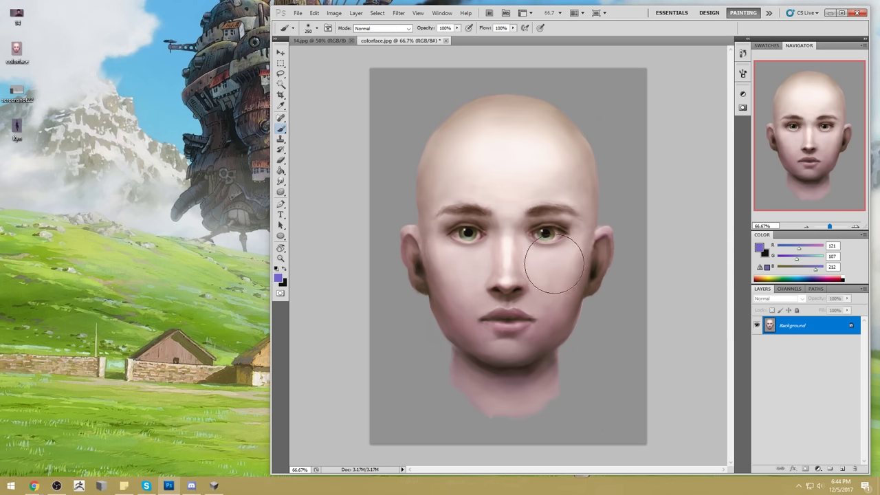
pyautogui.click(282, 84)
pyautogui.click(398, 126)
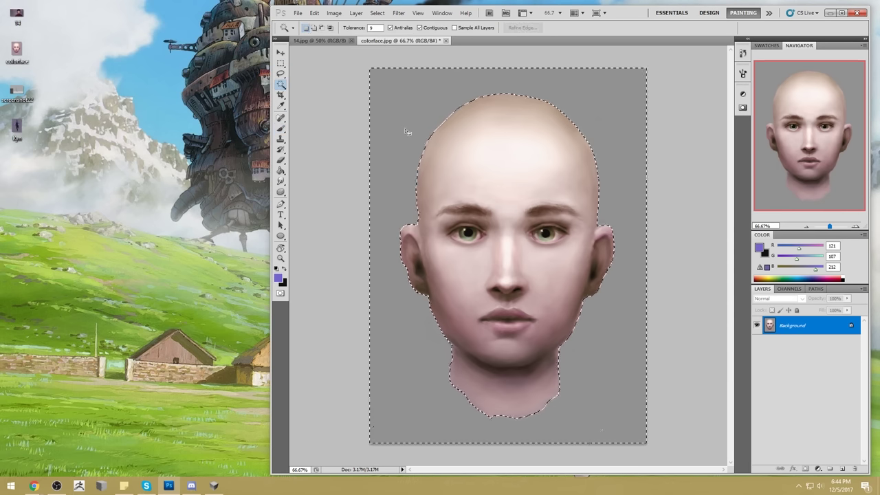
pyautogui.press('m')
pyautogui.rightClick(604, 305)
pyautogui.click(626, 320)
pyautogui.press('b')
pyautogui.hotkey('ctrl', 'h')
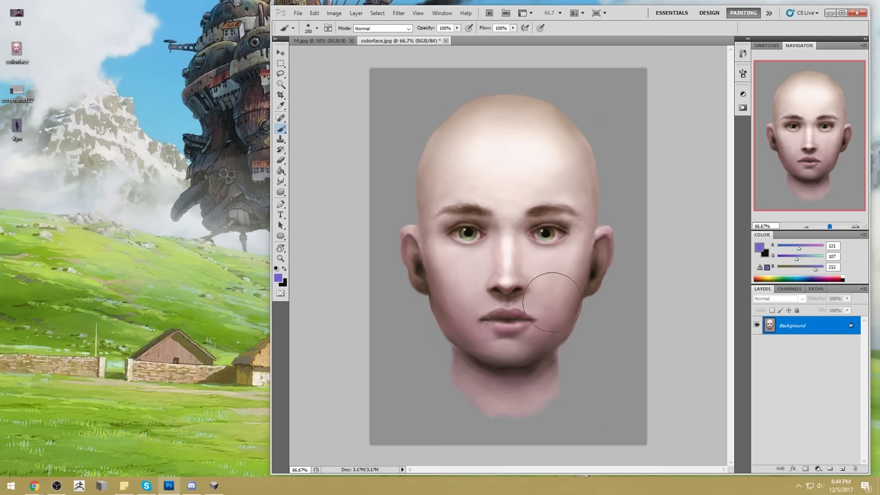
# Tint the lower face and neck with a sampled temple skin tone, using a 600 px brush in Color mode, and set opacity to 65%.
pyautogui.keyDown('alt'); pyautogui.click(570, 147); pyautogui.keyUp('alt')
pyautogui.press(']')
pyautogui.press(']')
pyautogui.press(']')
pyautogui.press(']')
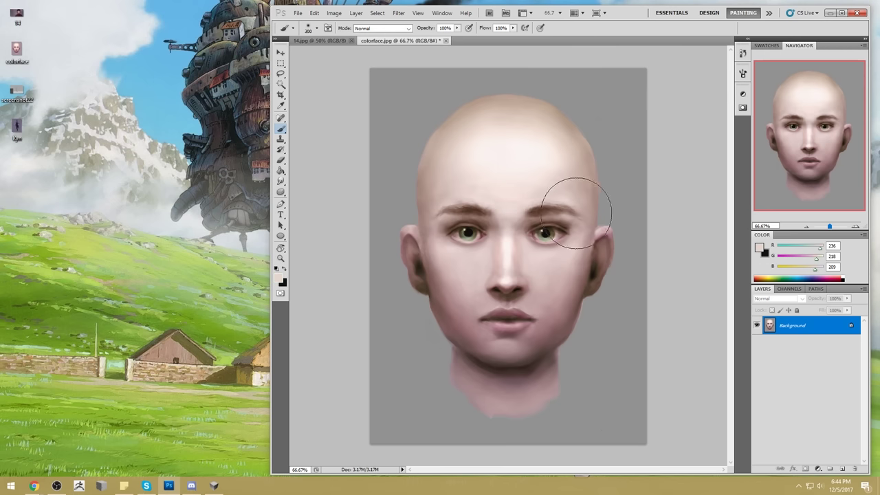
pyautogui.click(381, 28)
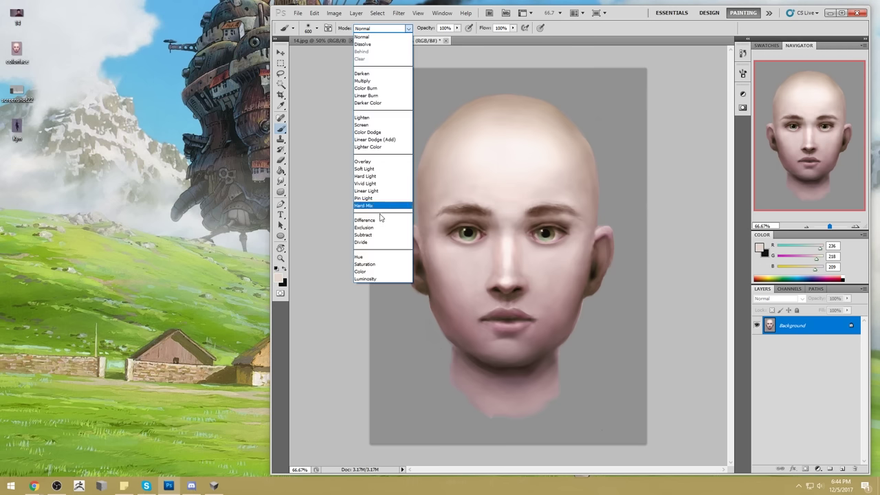
pyautogui.click(381, 269)
pyautogui.moveTo(568, 271)
pyautogui.mouseDown()
pyautogui.moveTo(568, 328)
pyautogui.moveTo(519, 378)
pyautogui.moveTo(469, 375)
pyautogui.moveTo(416, 260)
pyautogui.moveTo(500, 296)
pyautogui.mouseUp()
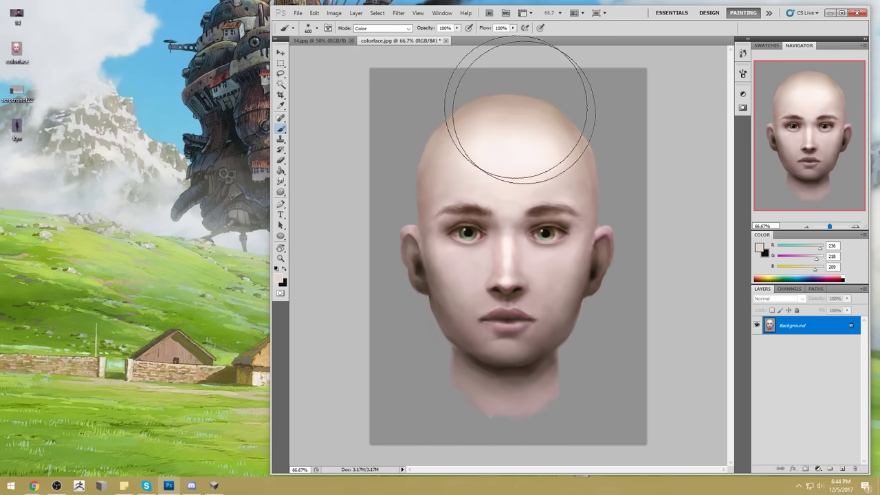
pyautogui.moveTo(456, 27); pyautogui.dragTo(439, 41)
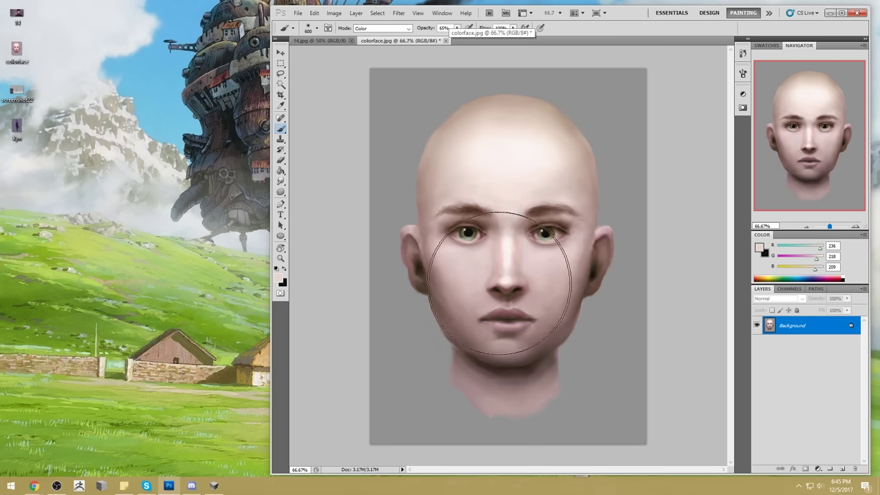
# Shift the selected head's hue, raise its saturation and slightly darken it with Hue/Saturation.
pyautogui.hotkey('ctrl', 'u')
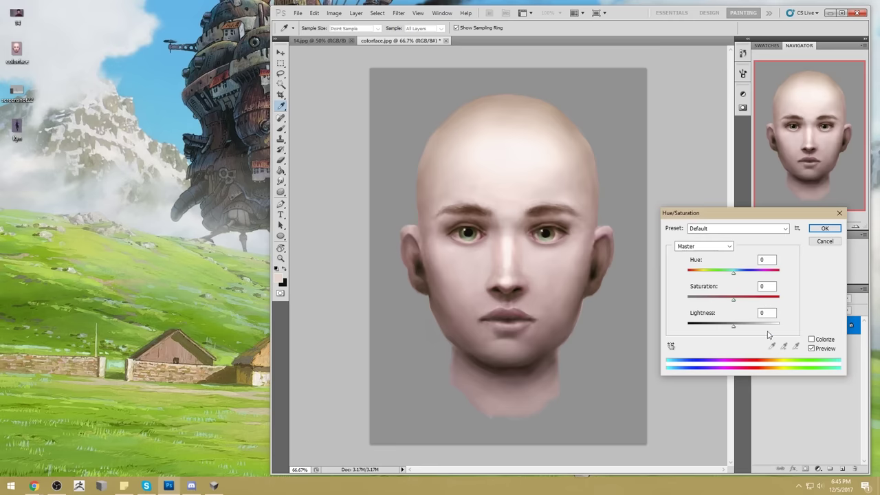
pyautogui.moveTo(734, 299); pyautogui.dragTo(729, 330)
pyautogui.moveTo(732, 300); pyautogui.dragTo(733, 329)
pyautogui.moveTo(733, 275); pyautogui.dragTo(738, 303)
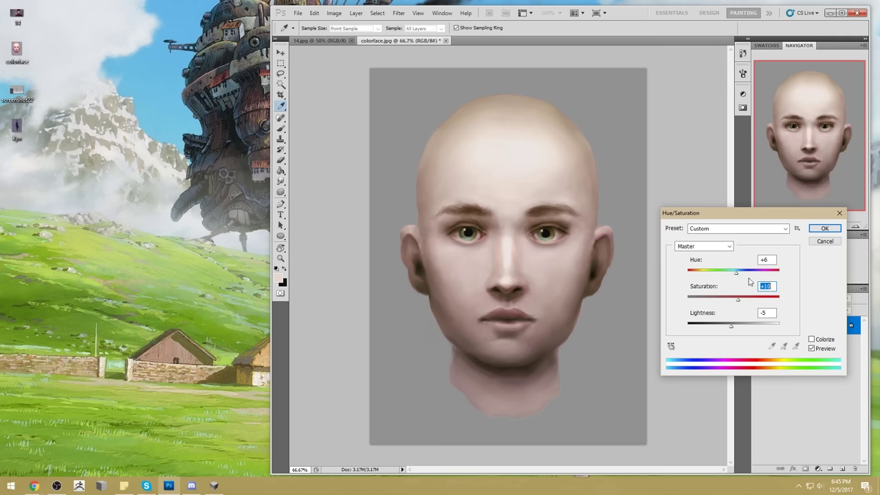
pyautogui.moveTo(735, 275); pyautogui.dragTo(738, 277)
pyautogui.moveTo(732, 329); pyautogui.dragTo(733, 330)
pyautogui.click(824, 228)
pyautogui.press('b')
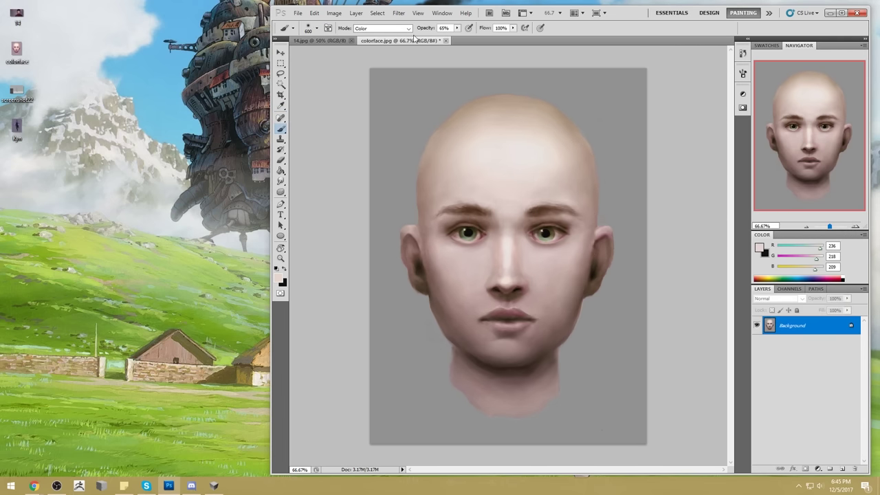
pyautogui.click(398, 13)
pyautogui.click(408, 65)
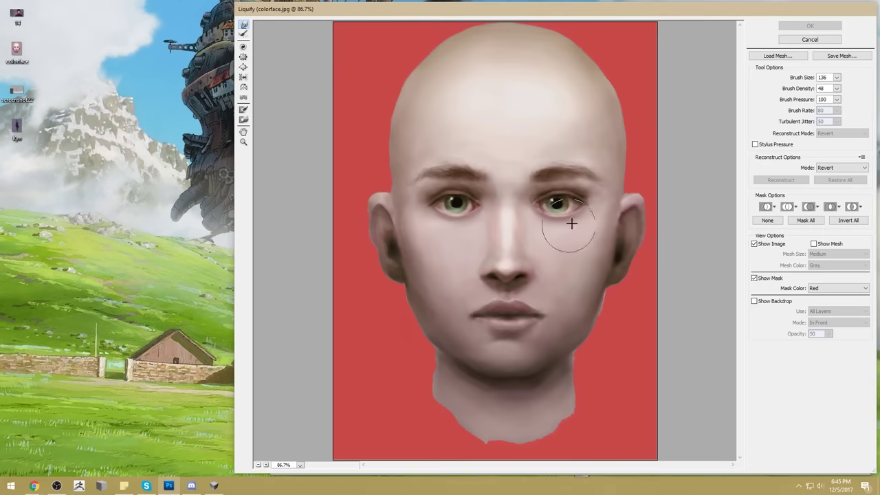
pyautogui.click(809, 40)
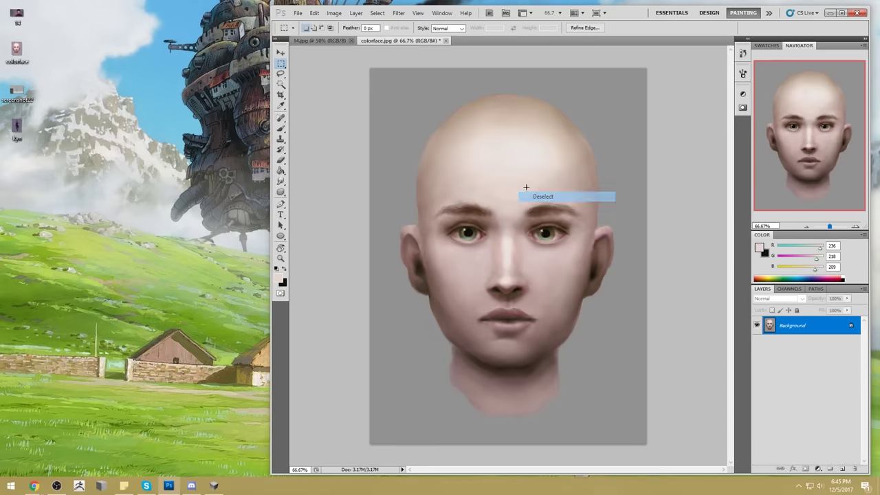
# Clear the selection and nudge the area between the eyes with Liquify at brush size 136.
pyautogui.click(400, 13)
pyautogui.click(408, 66)
pyautogui.click(836, 77)
pyautogui.click(795, 88)
pyautogui.moveTo(512, 214); pyautogui.dragTo(510, 222)
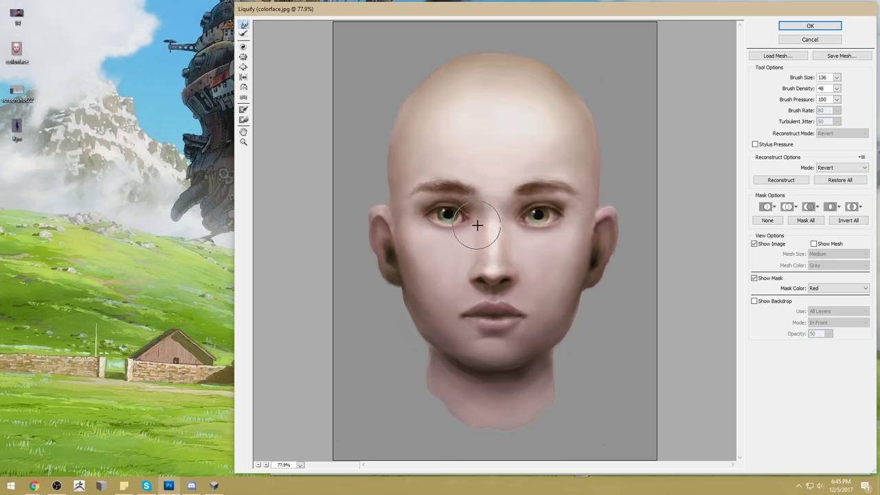
pyautogui.click(810, 26)
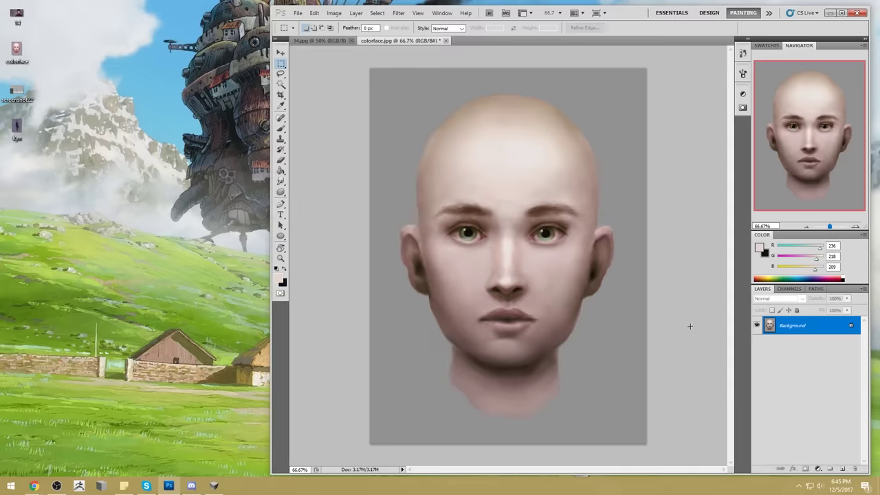
# Compare the face before and after the Liquify edit by repeatedly undoing and redoing it.
pyautogui.hotkey('ctrl', 'z')
pyautogui.hotkey('ctrl', 'z')
pyautogui.hotkey('ctrl', 'z')
pyautogui.hotkey('ctrl', 'z')
pyautogui.hotkey('ctrl', 'z')
pyautogui.hotkey('ctrl', 'z')
pyautogui.hotkey('ctrl', 'z')
pyautogui.hotkey('ctrl', 'z')
# Sample the cheek's skin tone and set the brush blending mode to Normal.
pyautogui.press('b')
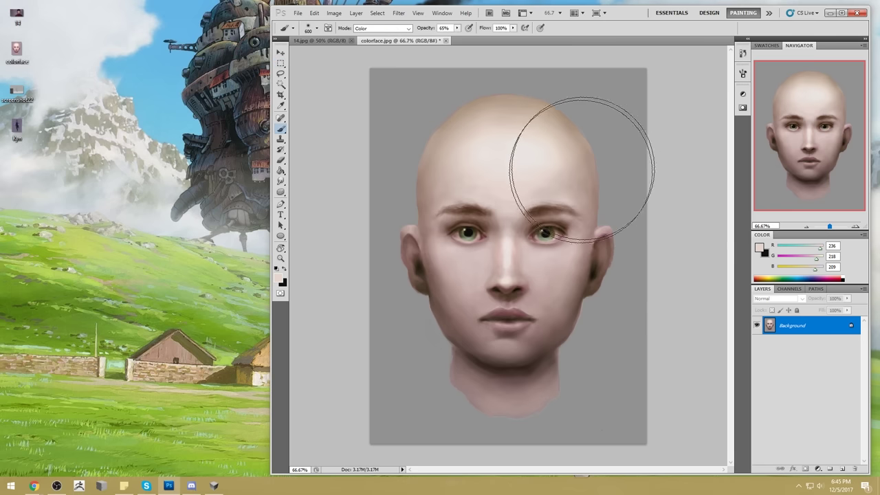
pyautogui.keyDown('alt'); pyautogui.click(567, 257); pyautogui.keyUp('alt')
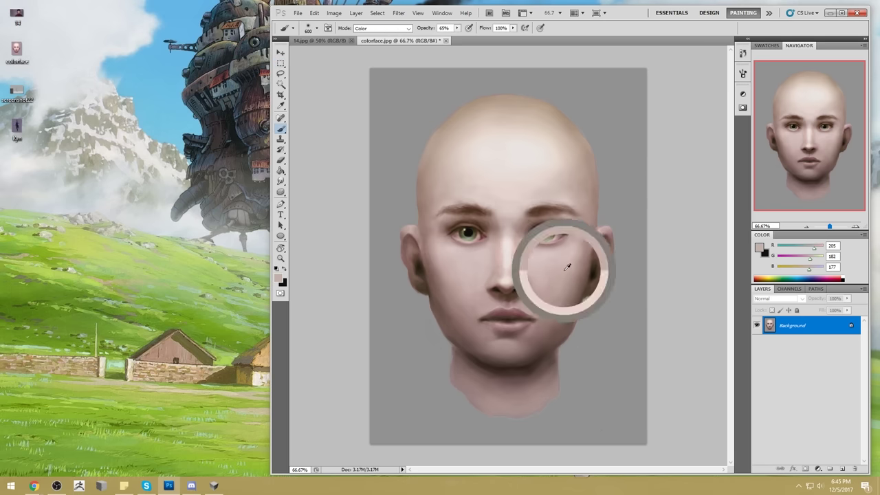
pyautogui.click(382, 28)
pyautogui.click(375, 34)
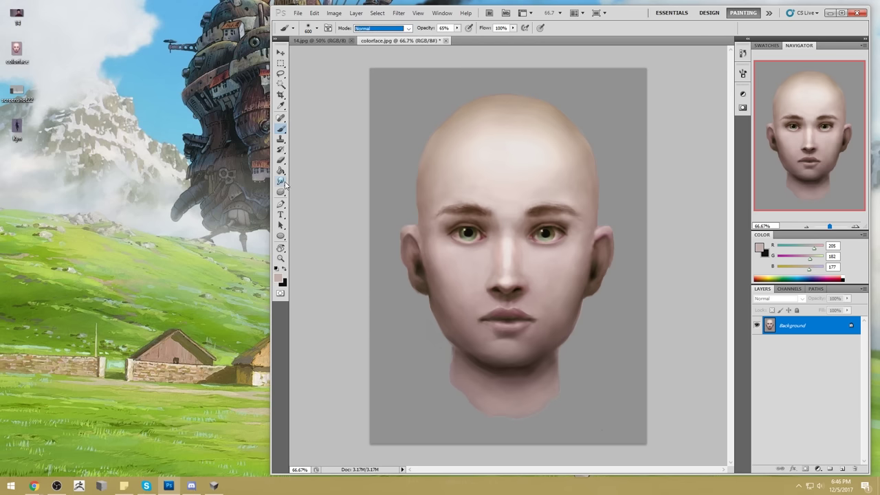
# Select the head by inverting a Magic Wand selection of the grey background, and hide the selection edges.
pyautogui.click(280, 83)
pyautogui.click(433, 113)
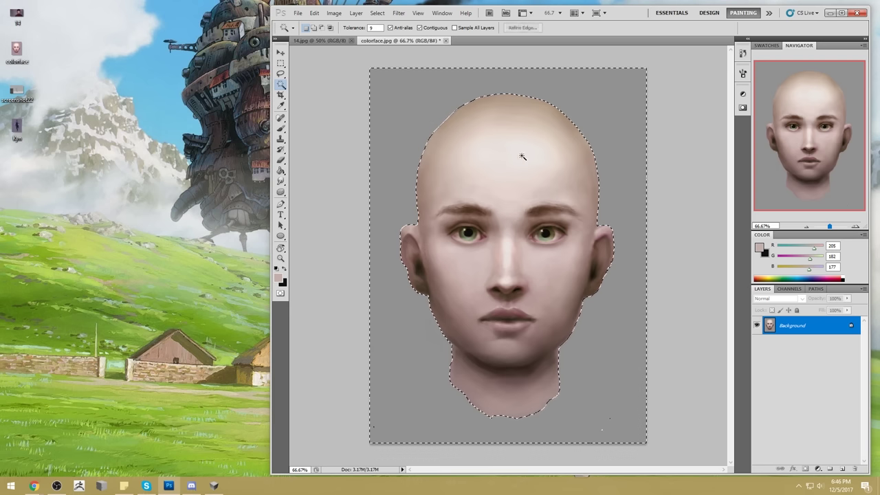
pyautogui.press('m')
pyautogui.rightClick(603, 145)
pyautogui.click(634, 158)
pyautogui.press('b')
pyautogui.hotkey('ctrl', 'h')
# Brush a skin tone sampled at the side of the face across the lower face at 65% opacity, and sample the temple.
pyautogui.keyDown('alt'); pyautogui.click(590, 209); pyautogui.keyUp('alt')
pyautogui.moveTo(576, 259)
pyautogui.mouseDown()
pyautogui.moveTo(568, 312)
pyautogui.moveTo(485, 273)
pyautogui.mouseUp()
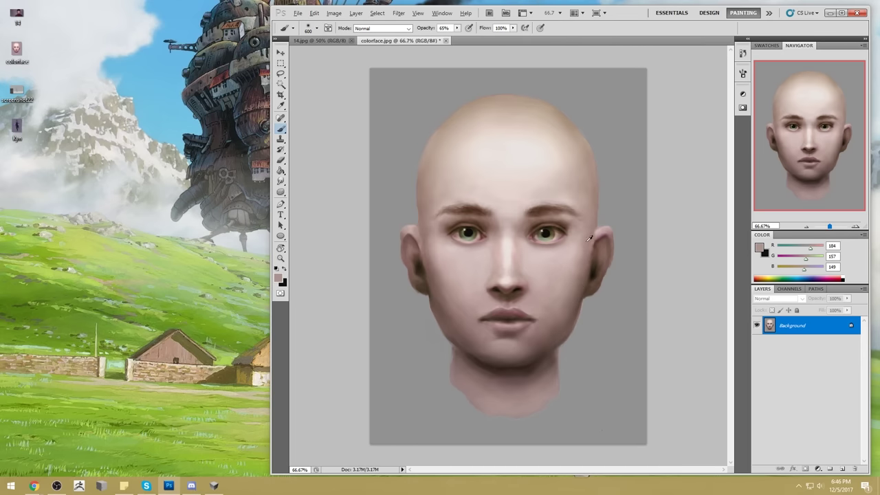
pyautogui.keyDown('alt'); pyautogui.click(596, 189); pyautogui.keyUp('alt')
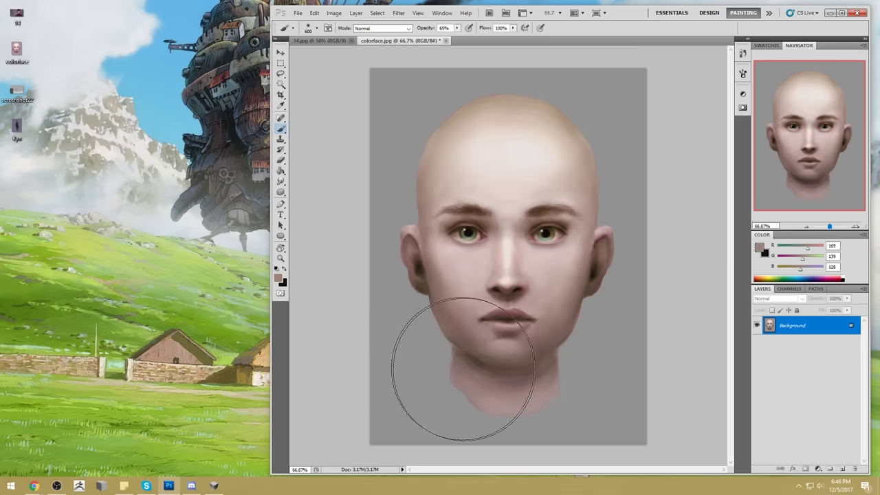
# Reduce the brush to 250 px, try a chin stroke and sample a skin tone beside the mouth.
pyautogui.keyDown('alt'); pyautogui.click(554, 259); pyautogui.keyUp('alt')
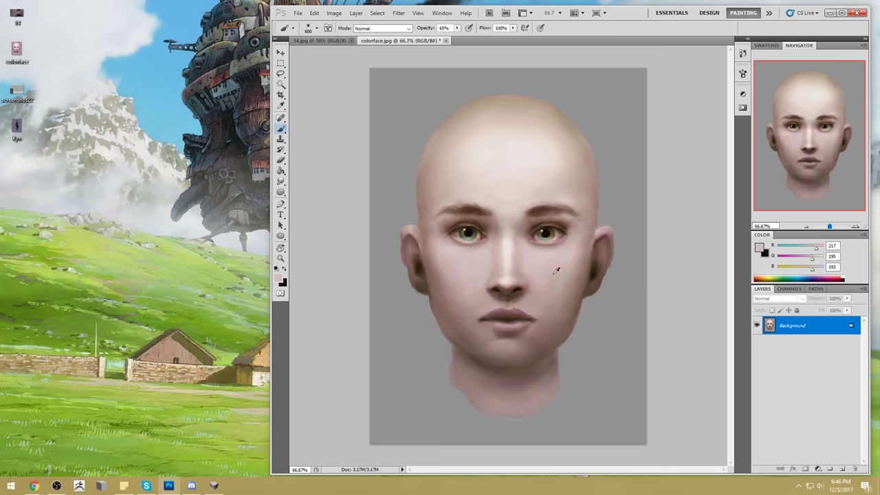
pyautogui.press('alt')
pyautogui.press('[')
pyautogui.press('[')
pyautogui.press('[')
pyautogui.press('[')
pyautogui.keyDown('alt'); pyautogui.click(470, 271); pyautogui.keyUp('alt')
pyautogui.moveTo(497, 348); pyautogui.dragTo(529, 346)
pyautogui.hotkey('ctrl', 'z')
pyautogui.keyDown('alt'); pyautogui.click(517, 350); pyautogui.keyUp('alt')
pyautogui.keyDown('alt'); pyautogui.click(534, 330); pyautogui.keyUp('alt')
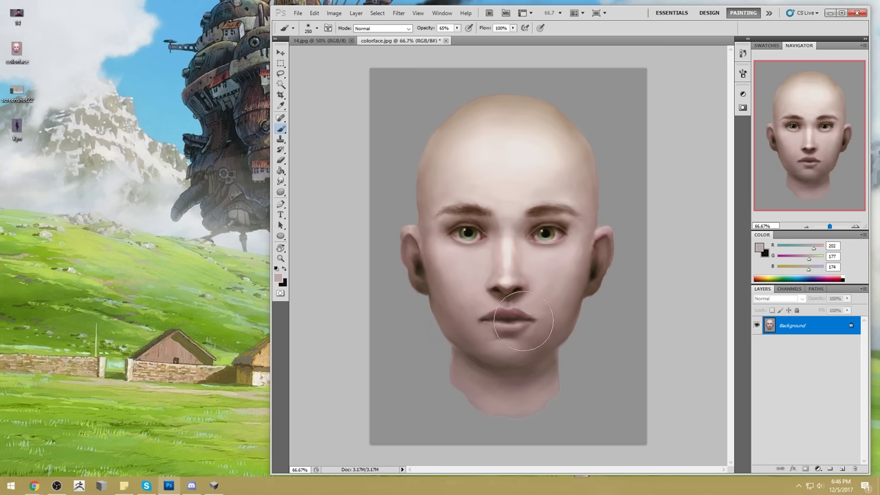
# Try brushing the sampled skin tone along the jaw shadow on the image-right side of the face.
pyautogui.moveTo(572, 297)
pyautogui.mouseDown()
pyautogui.moveTo(544, 348)
pyautogui.moveTo(586, 298)
pyautogui.moveTo(527, 368)
pyautogui.mouseUp()
pyautogui.hotkey('ctrl', 'z')
pyautogui.moveTo(585, 311); pyautogui.dragTo(549, 347)
pyautogui.hotkey('ctrl', 'alt', 'z')
pyautogui.hotkey('ctrl', 'alt', 'z')
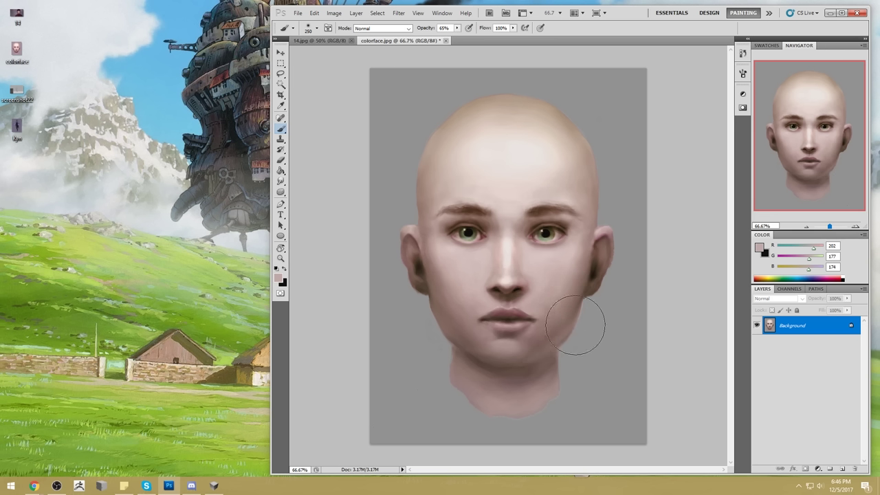
# Soften the shadow from the image-left jaw to the chin with the sampled skin tone at 65% opacity, retrying the stroke.
pyautogui.moveTo(426, 301); pyautogui.dragTo(493, 357)
pyautogui.hotkey('ctrl', 'z')
pyautogui.moveTo(426, 300)
pyautogui.mouseDown()
pyautogui.moveTo(468, 351)
pyautogui.moveTo(506, 364)
pyautogui.mouseUp()
pyautogui.hotkey('ctrl', 'z')
pyautogui.moveTo(442, 321)
pyautogui.mouseDown()
pyautogui.moveTo(475, 351)
pyautogui.moveTo(528, 366)
pyautogui.mouseUp()
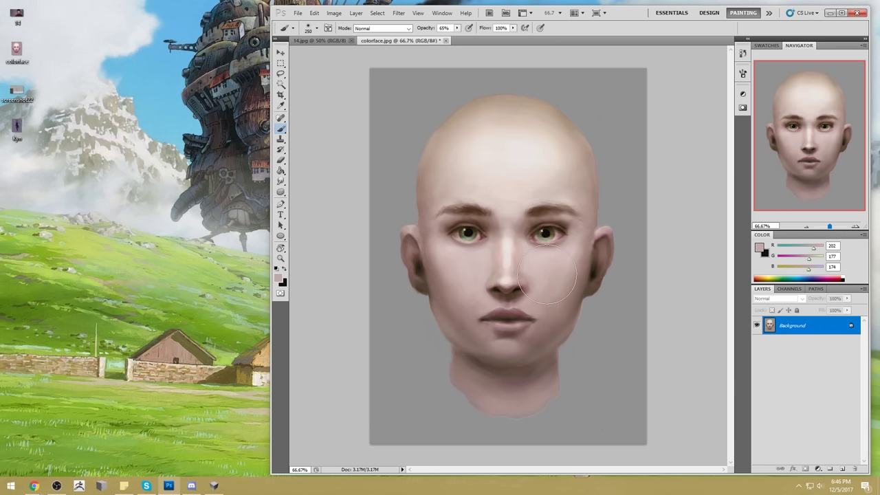
pyautogui.hotkey('ctrl', 'z')
pyautogui.moveTo(441, 308); pyautogui.dragTo(518, 371)
pyautogui.hotkey('ctrl', 'z')
pyautogui.moveTo(428, 301); pyautogui.dragTo(516, 358)
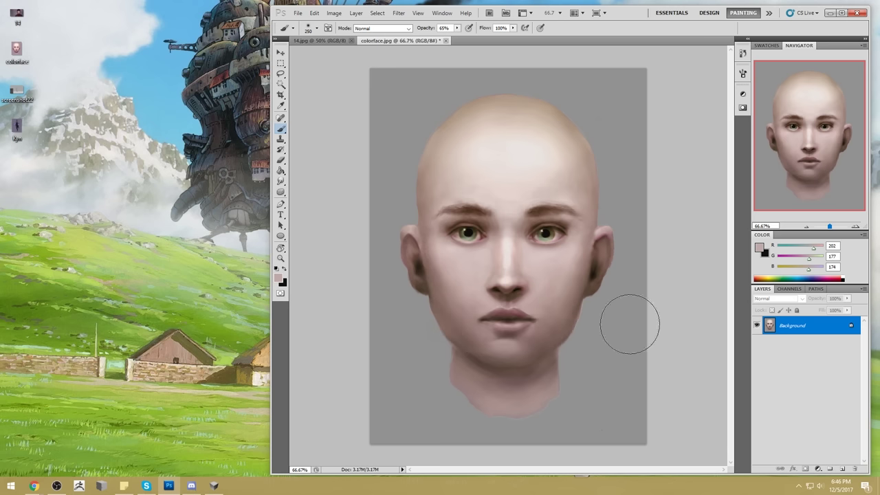
# Invert the selection to the background and lighten it with Hue/Saturation at lightness +39.
pyautogui.press('m')
pyautogui.rightClick(592, 307)
pyautogui.click(646, 152)
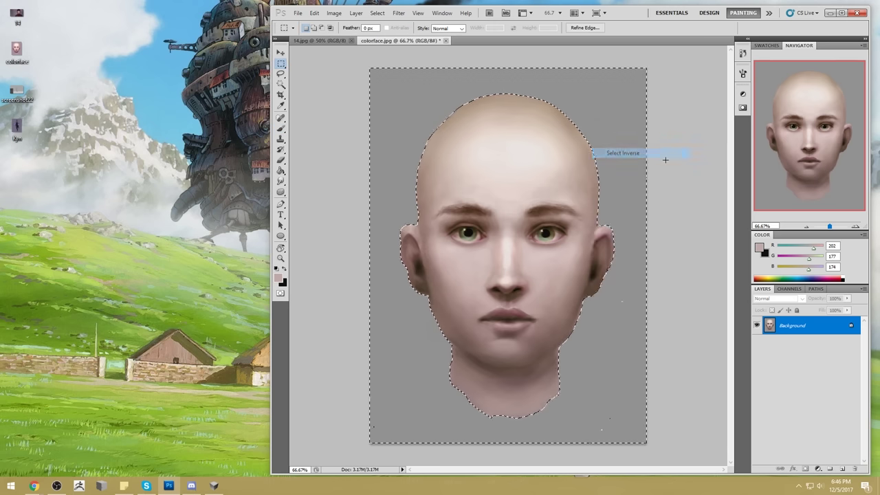
pyautogui.hotkey('ctrl', 'u')
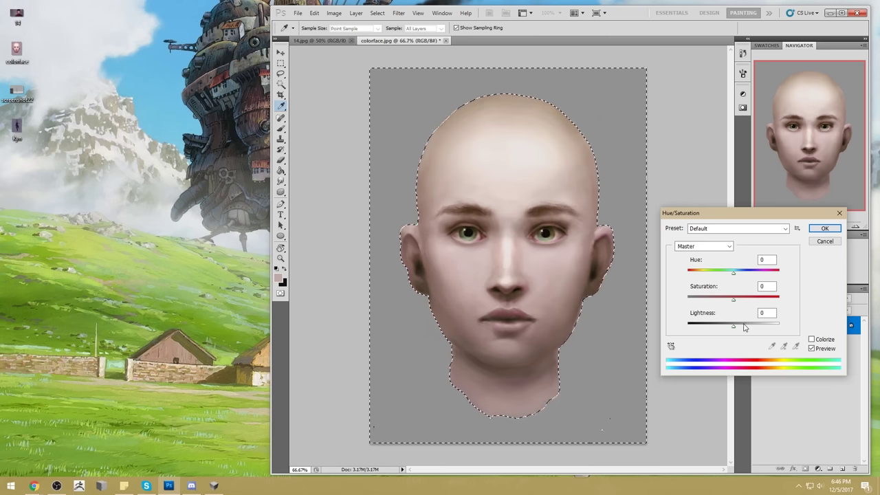
pyautogui.moveTo(733, 327); pyautogui.dragTo(747, 329)
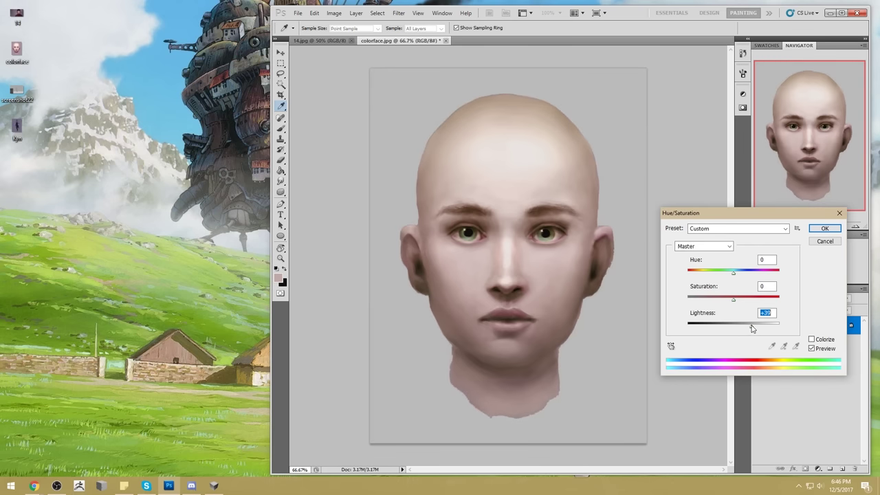
pyautogui.click(826, 229)
# Invert the selection back to the head, hide its edges and return to the Brush tool.
pyautogui.press('m')
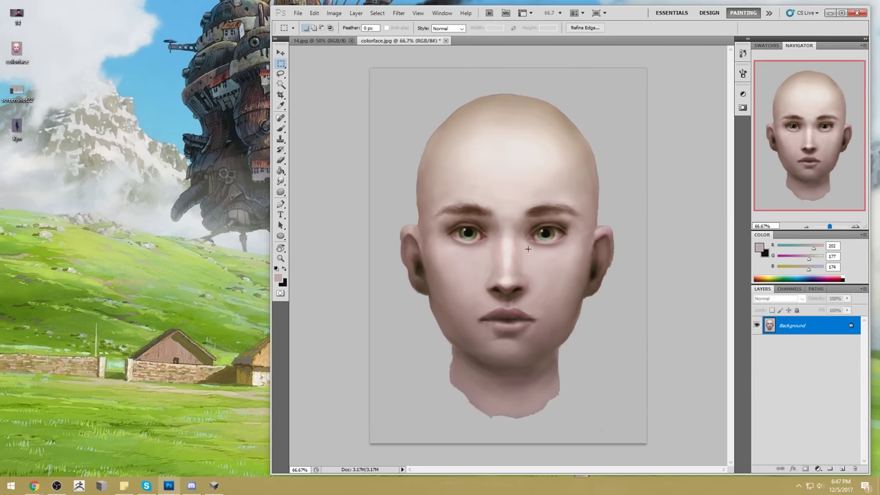
pyautogui.rightClick(516, 228)
pyautogui.click(560, 239)
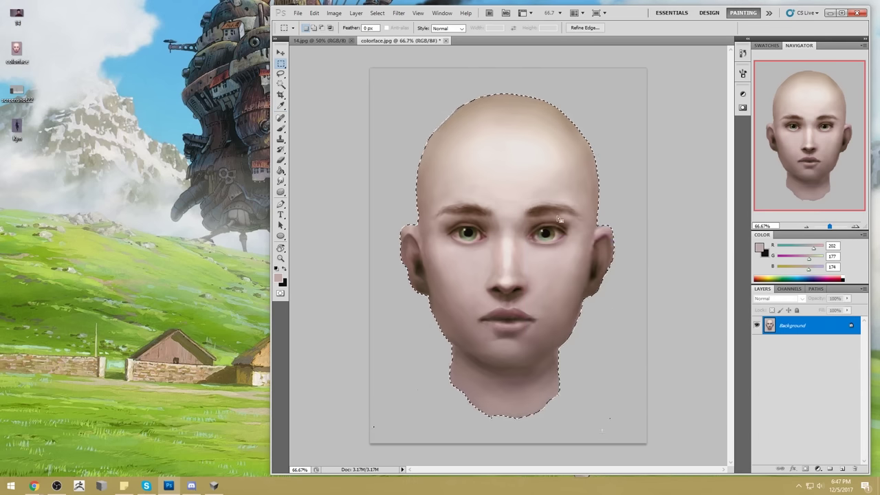
pyautogui.press('b')
# Even out the top of the head with sampled forehead tones, using a 600 px brush at 40% opacity.
pyautogui.keyDown('alt'); pyautogui.click(518, 124); pyautogui.keyUp('alt')
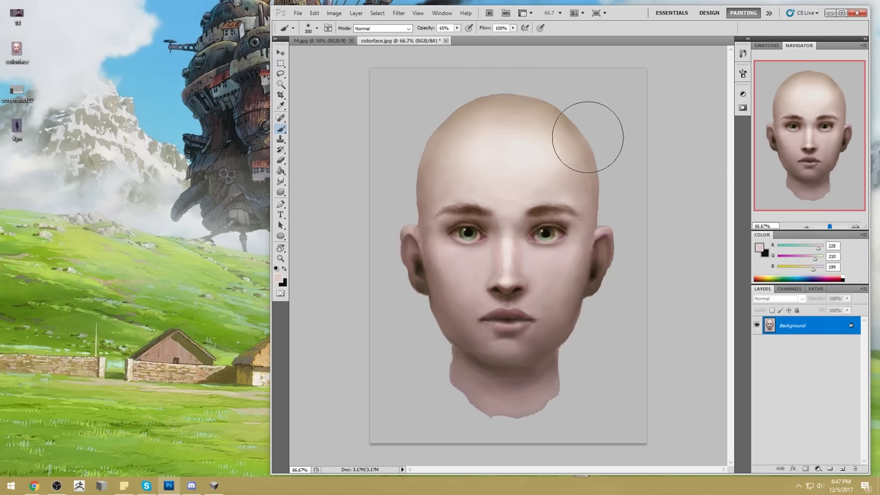
pyautogui.press(']')
pyautogui.press('[')
pyautogui.press('[')
pyautogui.press('[')
pyautogui.moveTo(582, 150)
pyautogui.mouseDown()
pyautogui.moveTo(558, 127)
pyautogui.moveTo(516, 110)
pyautogui.moveTo(451, 112)
pyautogui.mouseUp()
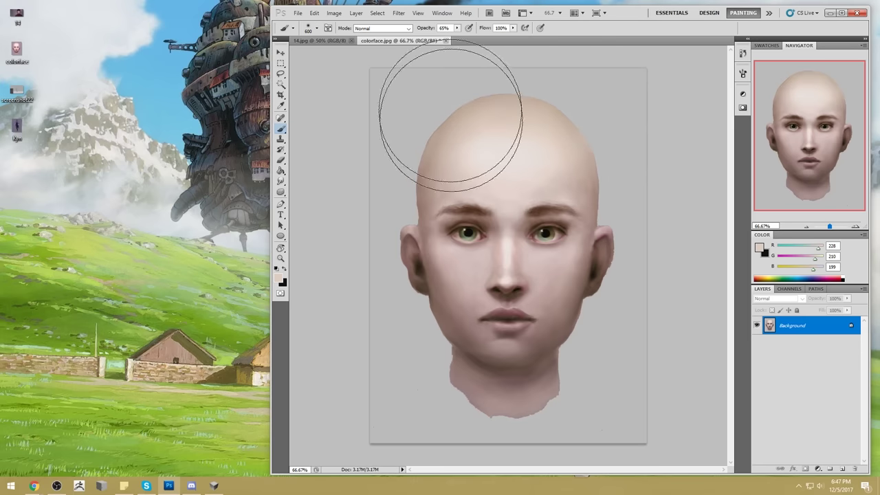
pyautogui.hotkey('ctrl', 'z')
pyautogui.press('4')
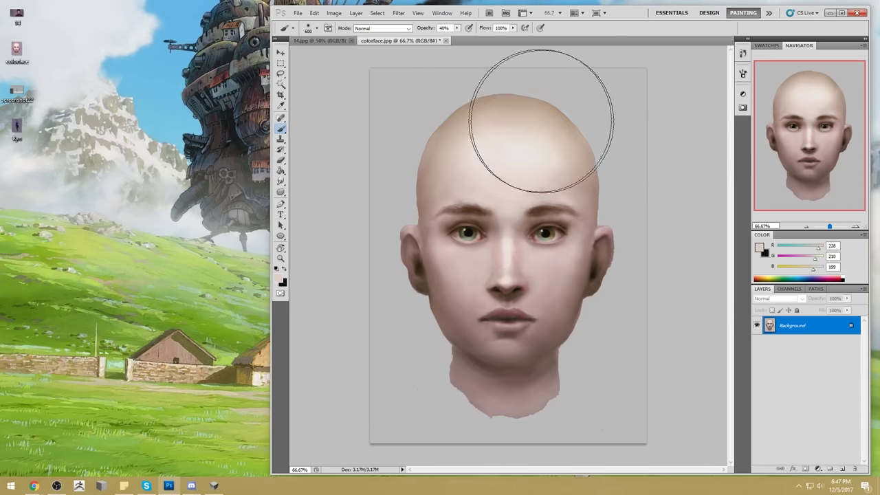
pyautogui.keyDown('alt'); pyautogui.click(569, 150); pyautogui.keyUp('alt')
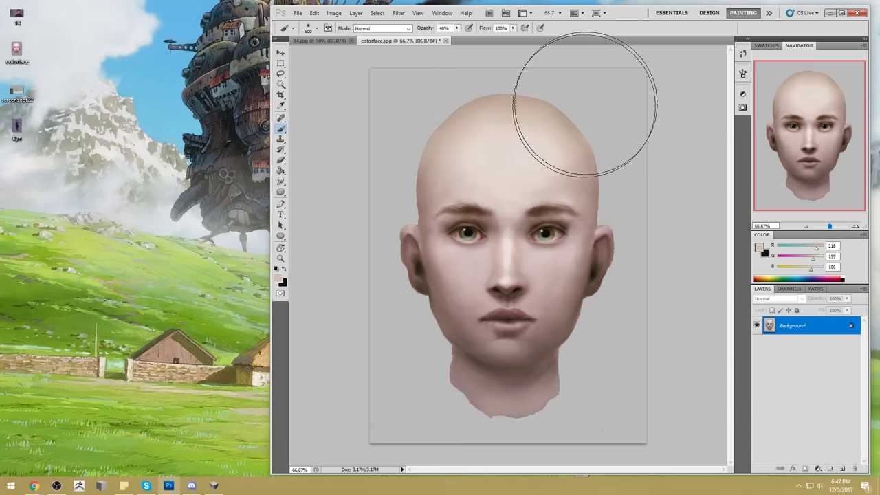
# Tint the forehead and scalp with a pinkish tone sampled from the cheek's edge, using the brush in Color mode.
pyautogui.keyDown('alt'); pyautogui.click(582, 253); pyautogui.keyUp('alt')
pyautogui.click(382, 29)
pyautogui.click(382, 268)
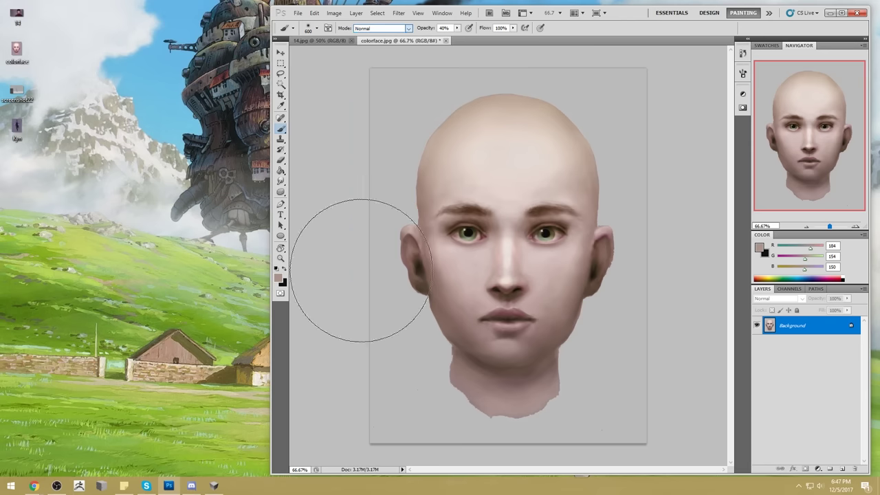
pyautogui.moveTo(436, 184)
pyautogui.mouseDown()
pyautogui.moveTo(457, 121)
pyautogui.moveTo(519, 101)
pyautogui.moveTo(577, 122)
pyautogui.moveTo(588, 185)
pyautogui.moveTo(564, 126)
pyautogui.moveTo(457, 112)
pyautogui.moveTo(438, 180)
pyautogui.moveTo(512, 187)
pyautogui.moveTo(519, 133)
pyautogui.moveTo(477, 172)
pyautogui.moveTo(569, 185)
pyautogui.moveTo(531, 201)
pyautogui.moveTo(495, 201)
pyautogui.moveTo(500, 112)
pyautogui.moveTo(455, 113)
pyautogui.moveTo(456, 178)
pyautogui.moveTo(448, 126)
pyautogui.moveTo(587, 110)
pyautogui.moveTo(580, 182)
pyautogui.moveTo(546, 115)
pyautogui.moveTo(496, 108)
pyautogui.moveTo(442, 178)
pyautogui.moveTo(465, 182)
pyautogui.moveTo(475, 126)
pyautogui.moveTo(545, 198)
pyautogui.moveTo(563, 145)
pyautogui.moveTo(552, 186)
pyautogui.moveTo(481, 184)
pyautogui.moveTo(476, 138)
pyautogui.moveTo(513, 198)
pyautogui.mouseUp()
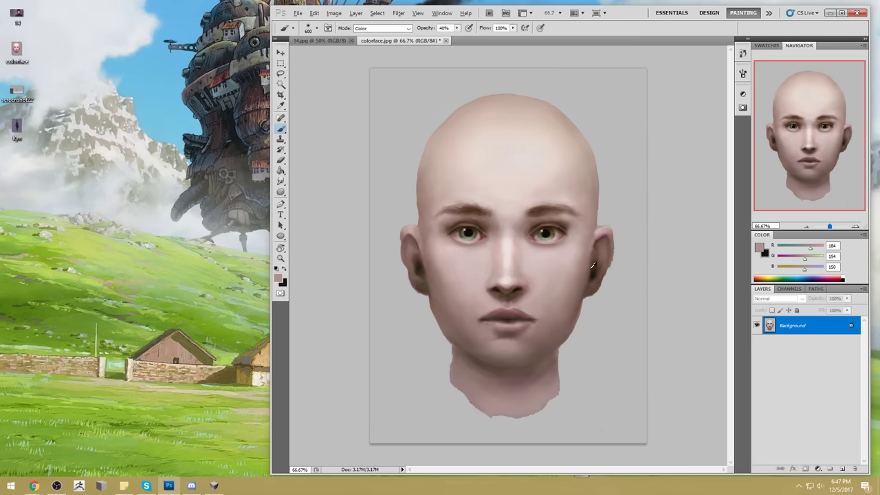
pyautogui.moveTo(543, 85)
pyautogui.mouseDown()
pyautogui.moveTo(576, 109)
pyautogui.moveTo(552, 184)
pyautogui.moveTo(507, 146)
pyautogui.moveTo(544, 158)
pyautogui.moveTo(516, 143)
pyautogui.moveTo(555, 178)
pyautogui.moveTo(510, 147)
pyautogui.moveTo(565, 180)
pyautogui.mouseUp()
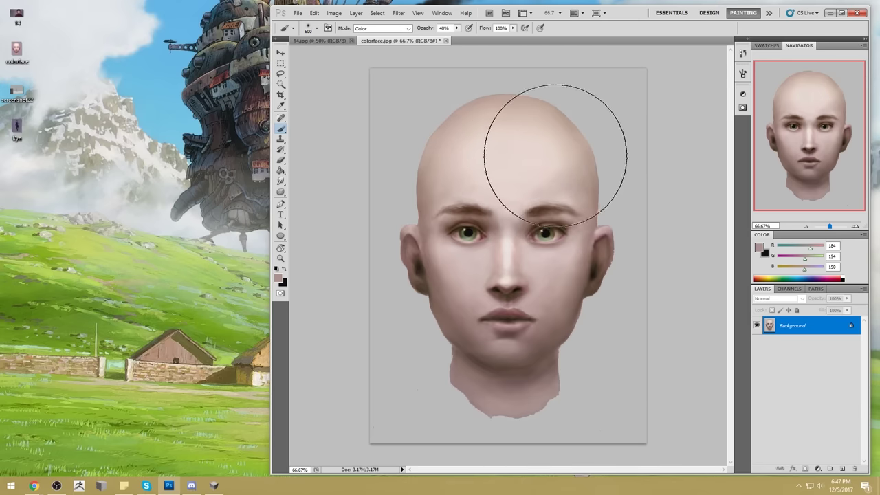
pyautogui.moveTo(583, 167)
pyautogui.mouseDown()
pyautogui.moveTo(549, 172)
pyautogui.moveTo(559, 176)
pyautogui.moveTo(513, 143)
pyautogui.moveTo(543, 130)
pyautogui.moveTo(584, 175)
pyautogui.moveTo(551, 126)
pyautogui.moveTo(556, 119)
pyautogui.moveTo(580, 133)
pyautogui.moveTo(590, 169)
pyautogui.moveTo(545, 115)
pyautogui.moveTo(438, 108)
pyautogui.moveTo(532, 86)
pyautogui.mouseUp()
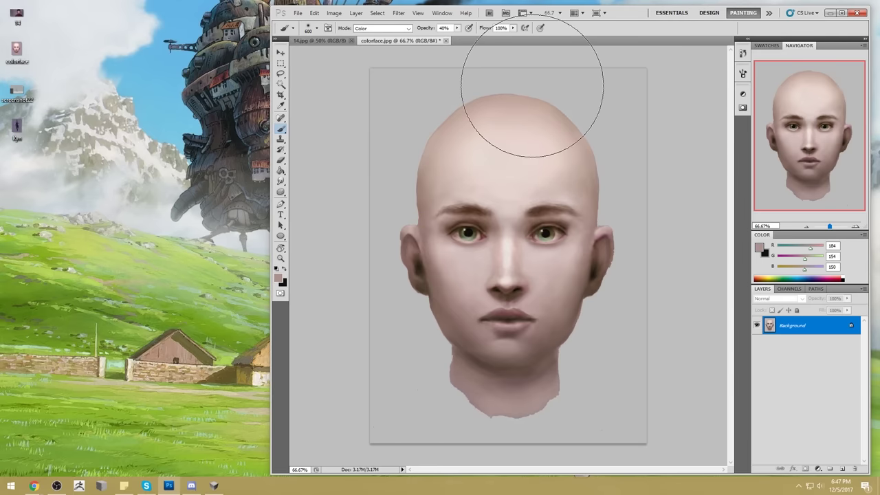
# Undo the last pink tint on the scalp and clear the hidden head selection before returning to the brush.
pyautogui.hotkey('ctrl', 'alt', 'z')
pyautogui.moveTo(602, 159)
pyautogui.mouseDown()
pyautogui.moveTo(445, 94)
pyautogui.moveTo(583, 113)
pyautogui.moveTo(562, 113)
pyautogui.moveTo(525, 151)
pyautogui.moveTo(615, 157)
pyautogui.moveTo(612, 171)
pyautogui.moveTo(631, 200)
pyautogui.moveTo(604, 168)
pyautogui.mouseUp()
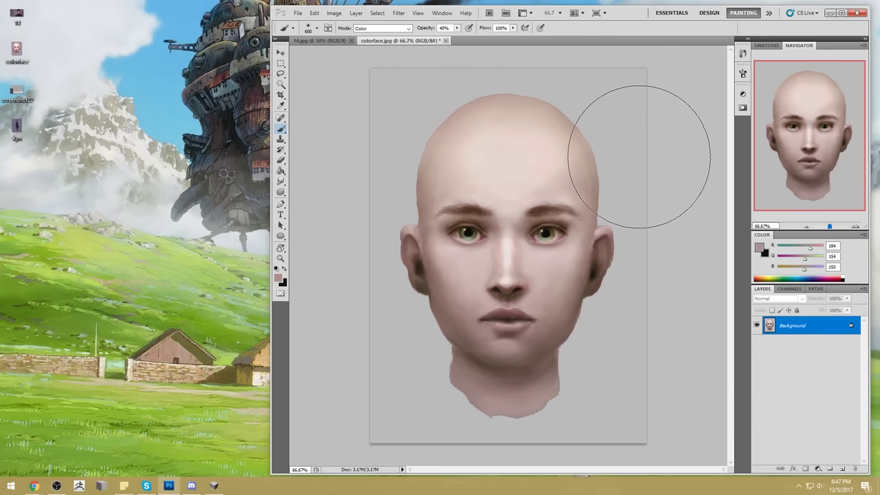
pyautogui.press('m')
pyautogui.rightClick(551, 250)
pyautogui.click(575, 254)
pyautogui.press('b')
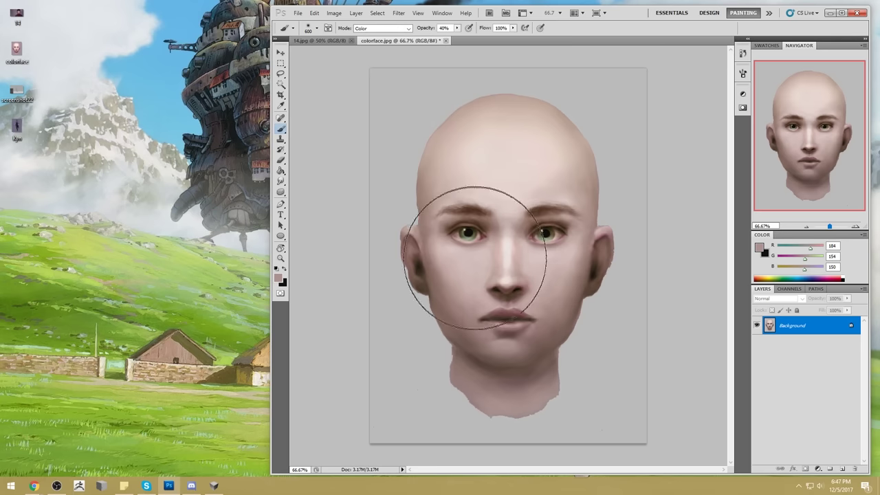
# Tint the jaw edges on a new layer with the sampled light grey background tone, using a 300 px brush at 40% opacity in Color mode.
pyautogui.keyDown('alt'); pyautogui.click(460, 255); pyautogui.keyUp('alt')
pyautogui.press('[')
pyautogui.press('[')
pyautogui.press('[')
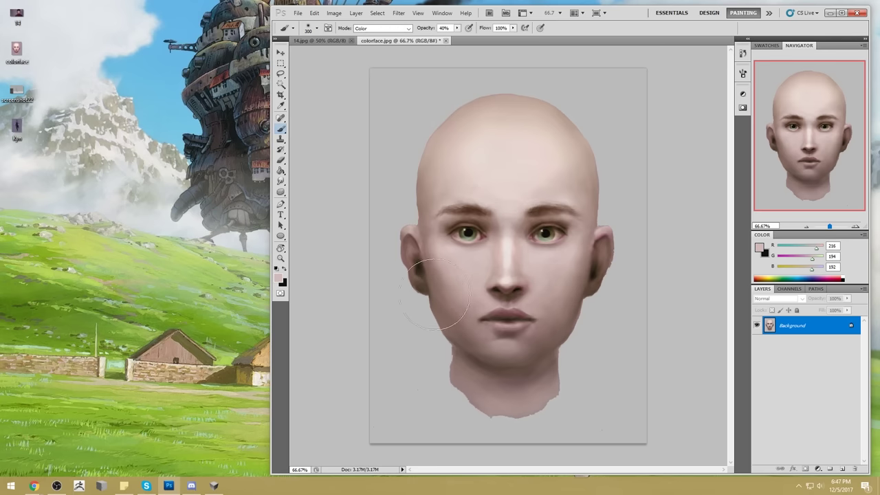
pyautogui.keyDown('alt'); pyautogui.click(662, 380); pyautogui.keyUp('alt')
pyautogui.click(842, 469)
pyautogui.keyDown('alt'); pyautogui.click(432, 344); pyautogui.keyUp('alt')
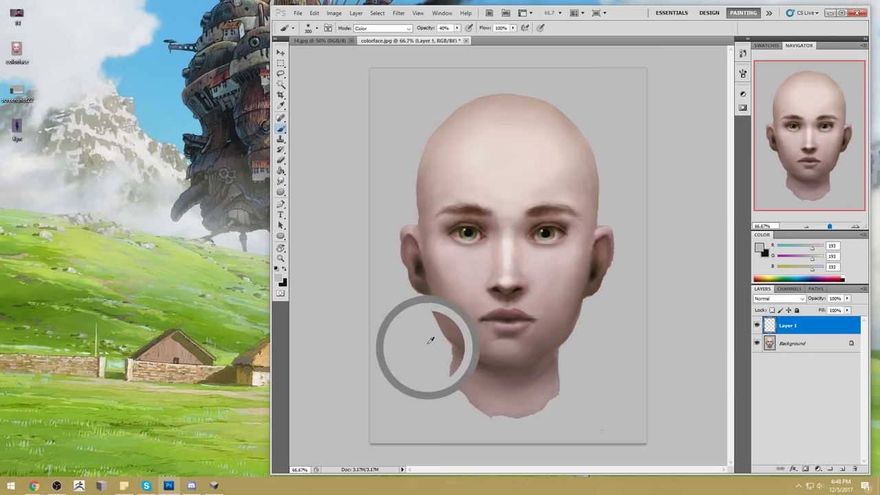
pyautogui.moveTo(428, 291)
pyautogui.mouseDown()
pyautogui.moveTo(460, 314)
pyautogui.moveTo(429, 281)
pyautogui.moveTo(477, 352)
pyautogui.moveTo(433, 290)
pyautogui.moveTo(538, 347)
pyautogui.moveTo(579, 299)
pyautogui.moveTo(532, 337)
pyautogui.moveTo(585, 291)
pyautogui.moveTo(515, 347)
pyautogui.moveTo(600, 299)
pyautogui.mouseUp()
# Refine the grey jaw tint by brushing in more tone, erasing the excess and smudging its edges at 12% strength.
pyautogui.press('e')
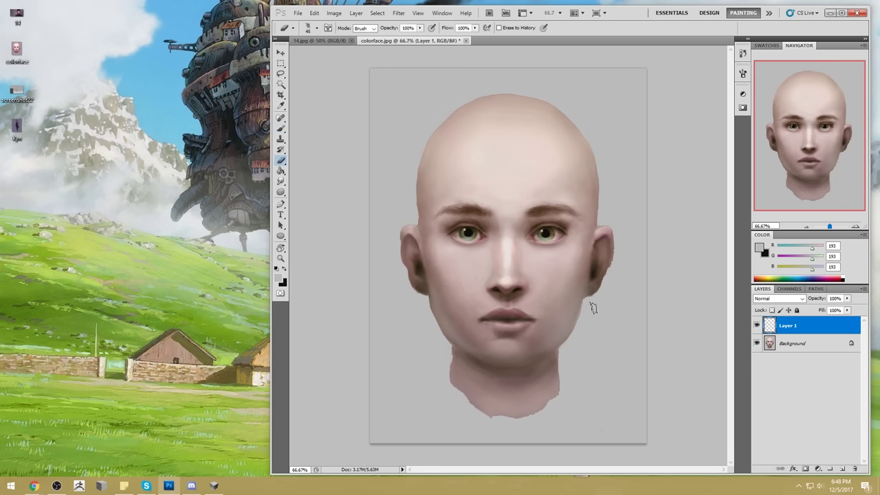
pyautogui.moveTo(576, 290); pyautogui.dragTo(532, 334)
pyautogui.hotkey('ctrl', 'alt', 'z')
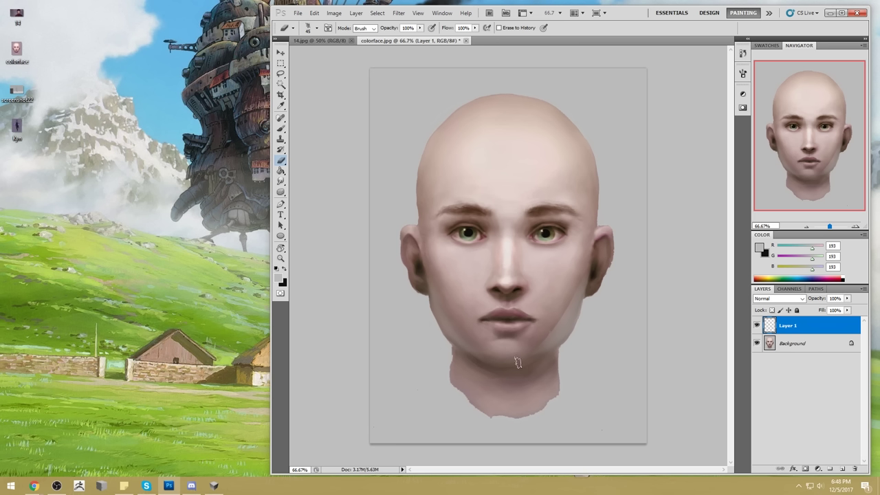
pyautogui.press('b')
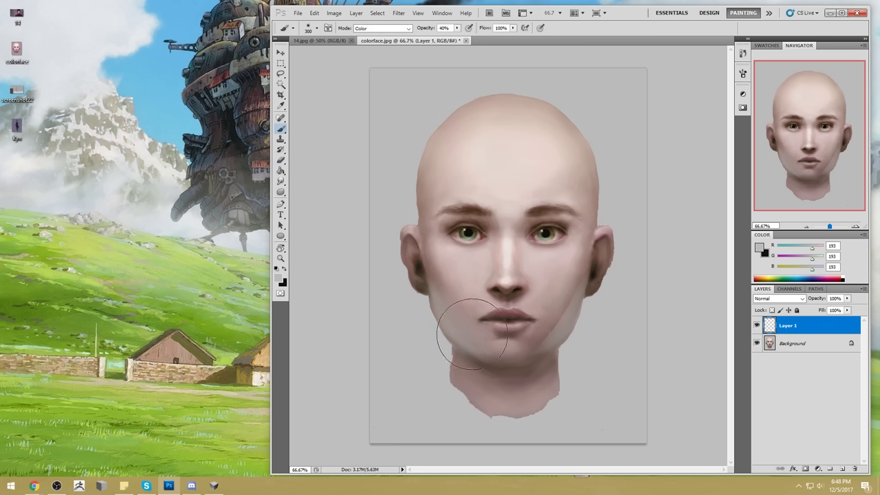
pyautogui.press('e')
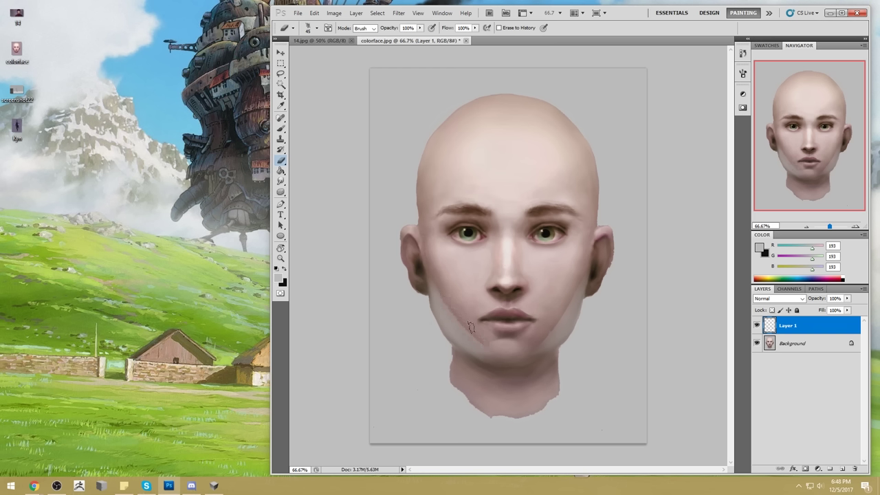
pyautogui.click(280, 181)
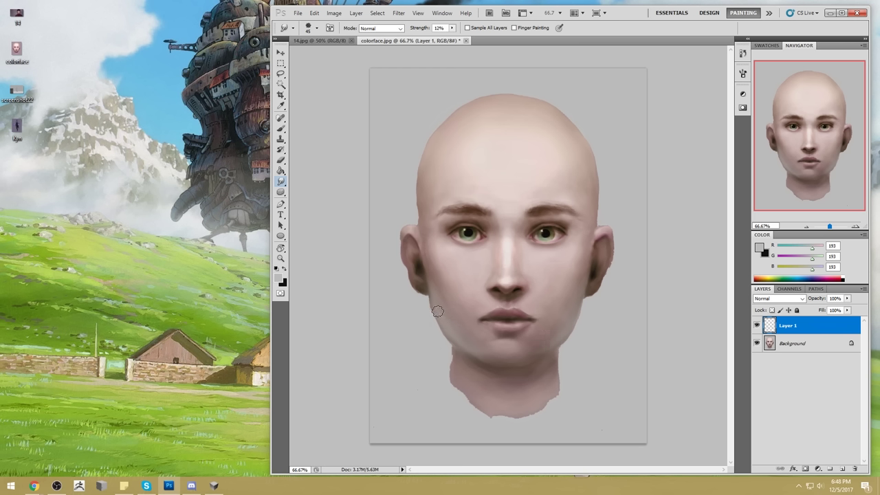
# Lower the jaw tint layer's fill to 66%, compare it on and off, and flatten the image.
pyautogui.click(848, 311)
pyautogui.moveTo(851, 321); pyautogui.dragTo(835, 323)
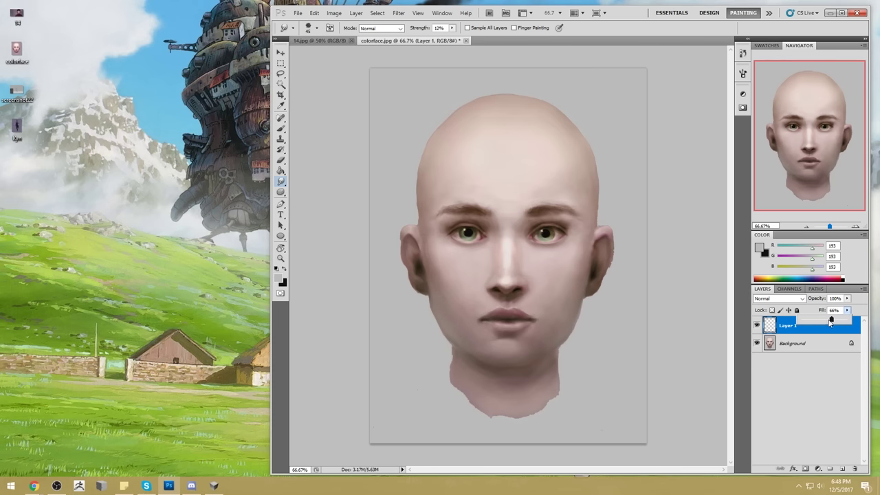
pyautogui.click(757, 328)
pyautogui.click(757, 327)
pyautogui.rightClick(804, 324)
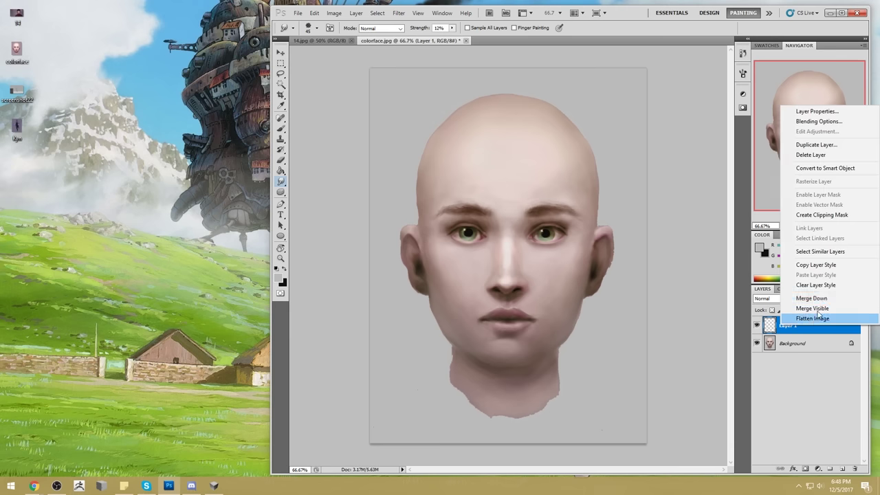
pyautogui.click(805, 316)
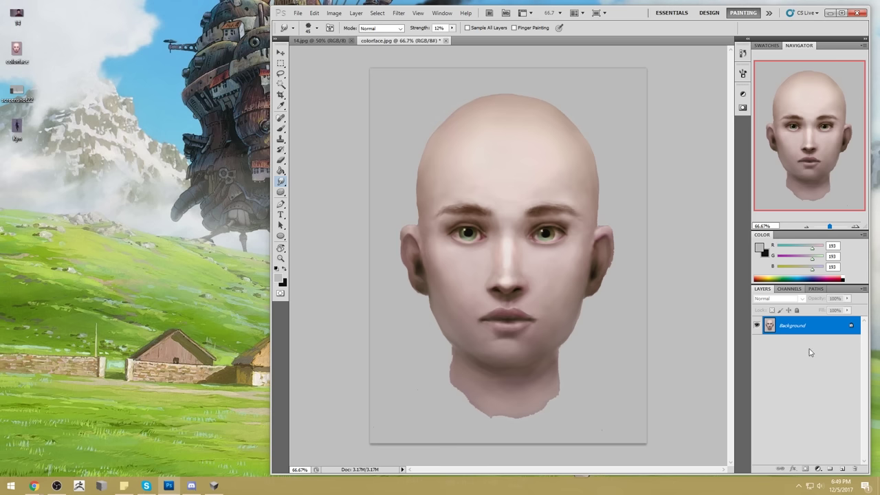
# Shift the whole portrait's hue by +6 with Hue/Saturation.
pyautogui.hotkey('ctrl', 'u')
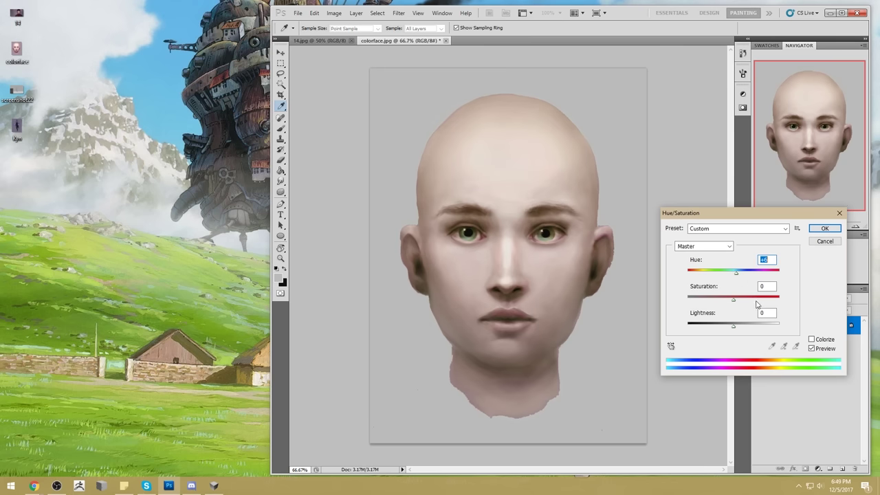
pyautogui.press('Return')
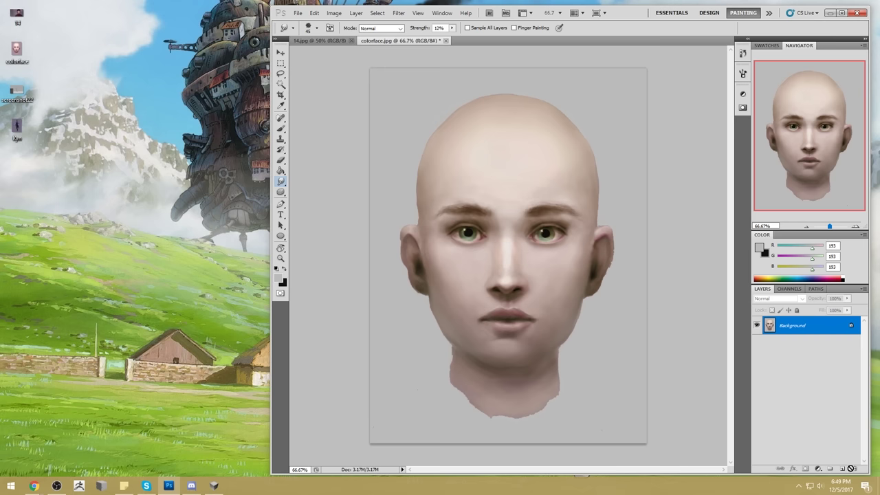
# Tint both cheeks on a new layer with a reddish tone sampled from the eye corner, in Color mode at 25% opacity.
pyautogui.click(844, 469)
pyautogui.press('b')
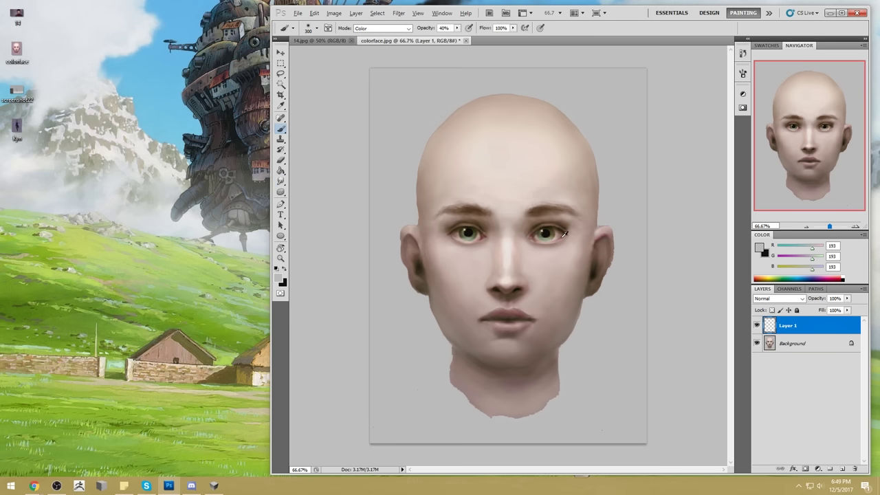
pyautogui.keyDown('alt'); pyautogui.click(562, 235); pyautogui.keyUp('alt')
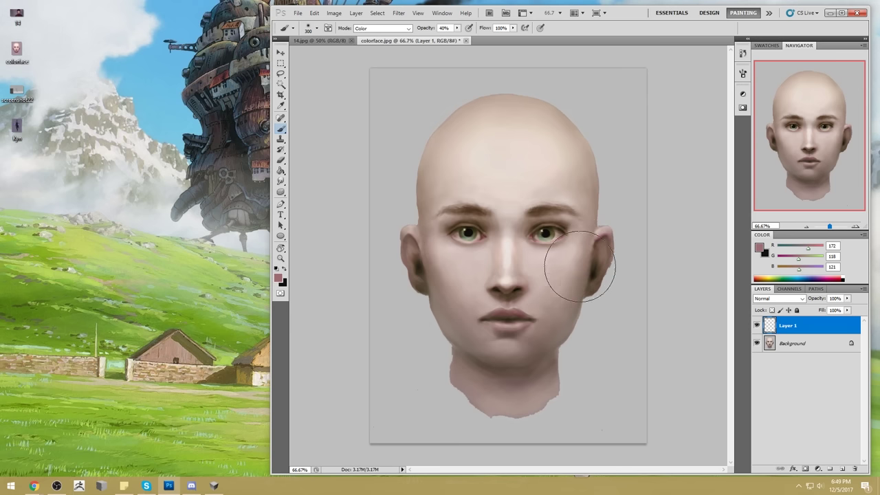
pyautogui.press('2')
pyautogui.press('5')
pyautogui.moveTo(463, 302); pyautogui.dragTo(436, 263)
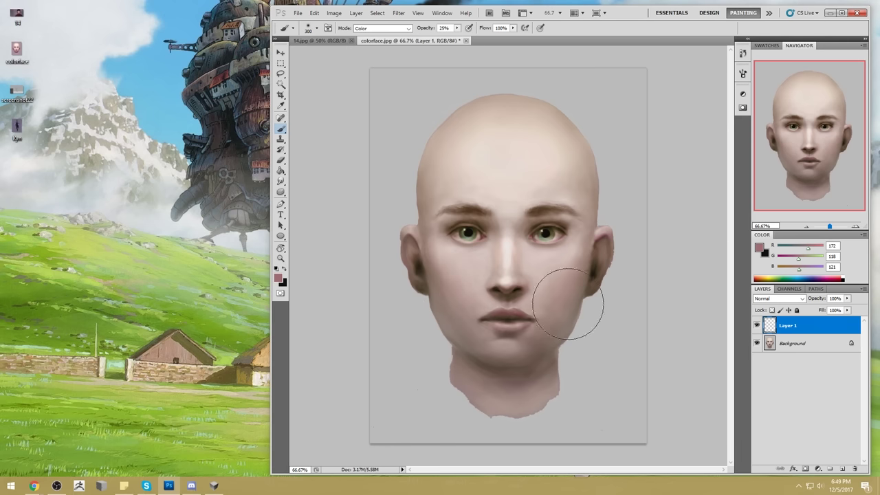
# Change the brush mode to Normal and set the foreground to a dark red based on the lips, RGB 118, 72, 72.
pyautogui.click(388, 29)
pyautogui.click(388, 36)
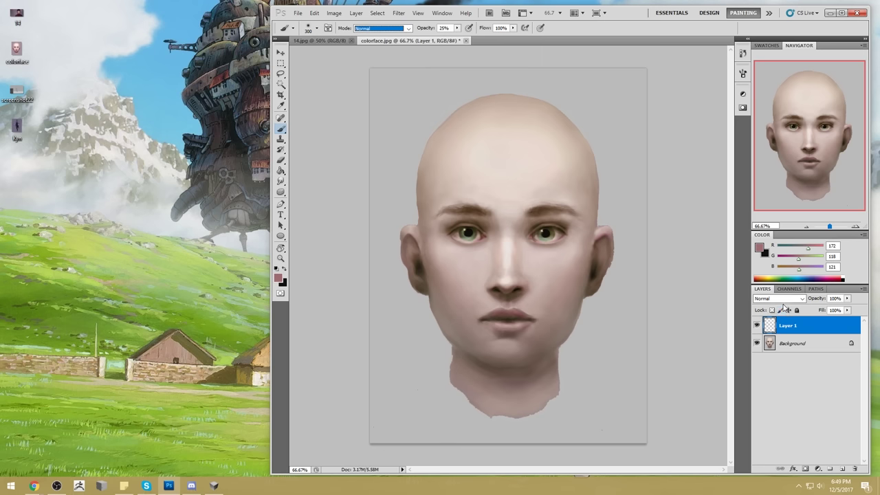
pyautogui.click(758, 247)
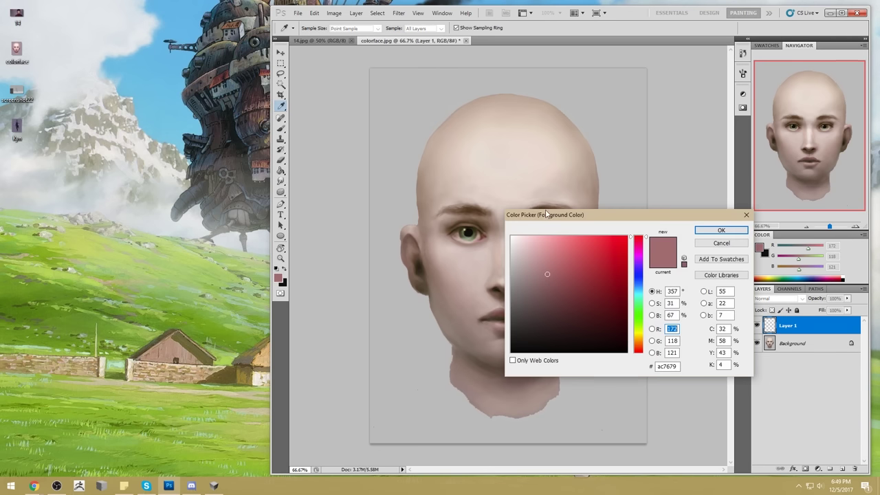
pyautogui.moveTo(545, 214); pyautogui.dragTo(705, 172)
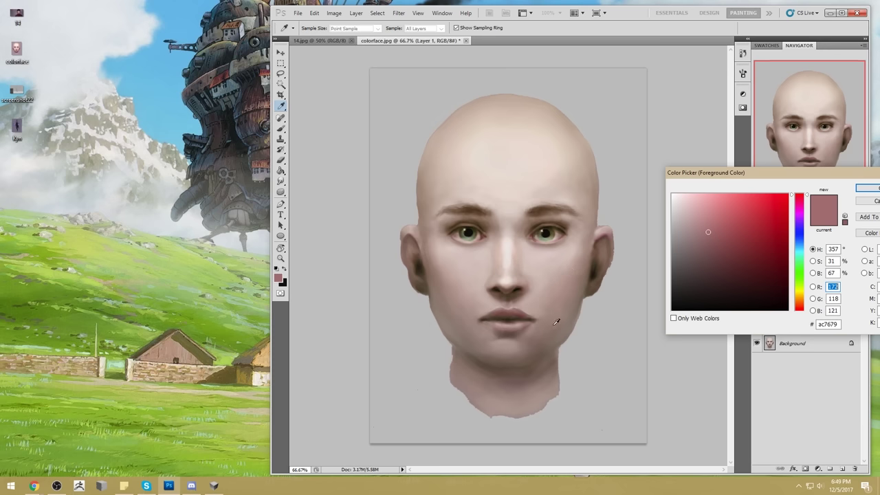
pyautogui.click(506, 315)
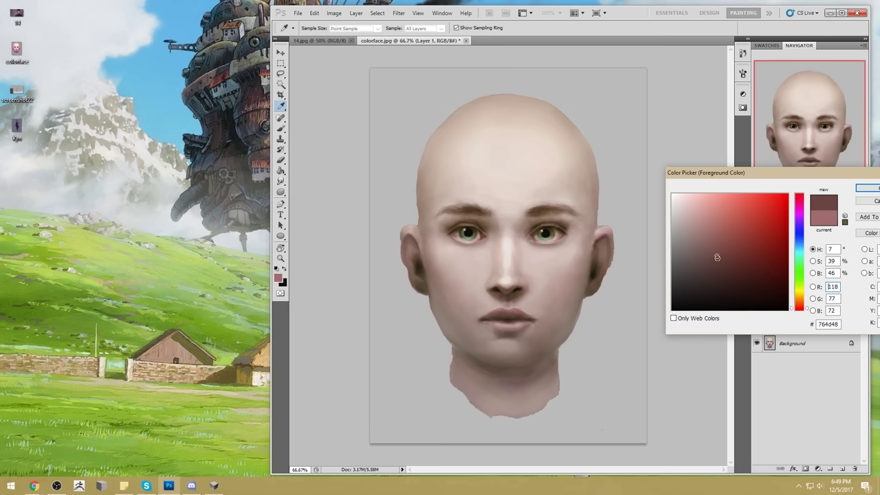
pyautogui.click(869, 187)
# Work the dark red into the lips at 25% opacity, varying the brush size to fit the mouth.
pyautogui.press('b')
pyautogui.press('[')
pyautogui.press('[')
pyautogui.press('[')
pyautogui.press('[')
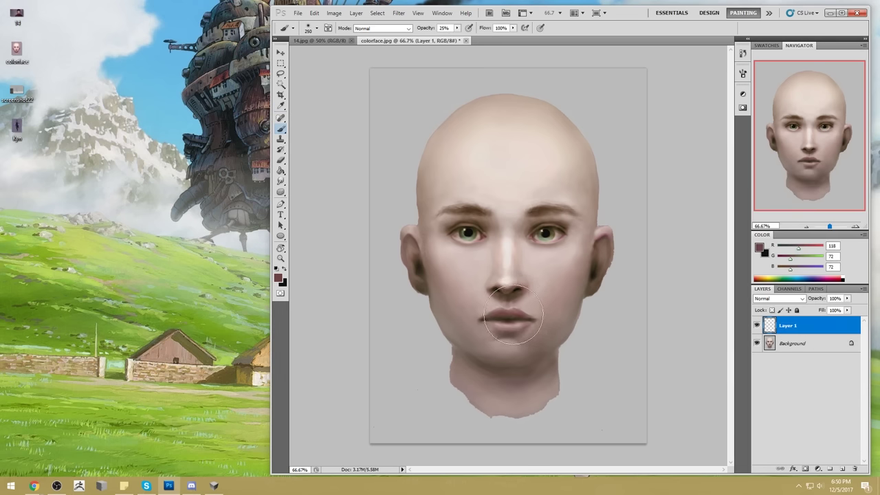
pyautogui.press(']')
pyautogui.press('[')
pyautogui.press('[')
pyautogui.press('[')
pyautogui.press('[')
pyautogui.press(']')
pyautogui.press(']')
pyautogui.press(']')
pyautogui.press(']')
pyautogui.press(']')
# Mix a more saturated muted pink foreground colour from the skin tone sampled at the corner of the mouth.
pyautogui.click(760, 247)
pyautogui.click(540, 316)
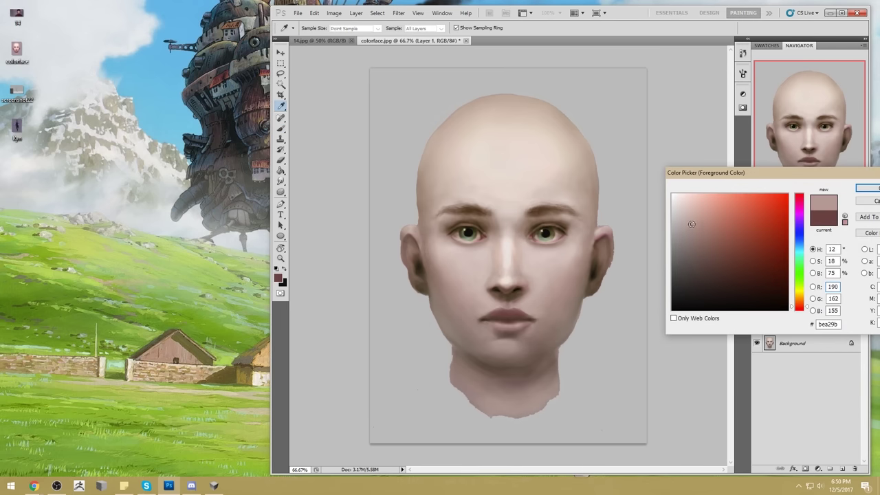
pyautogui.moveTo(801, 306); pyautogui.dragTo(800, 310)
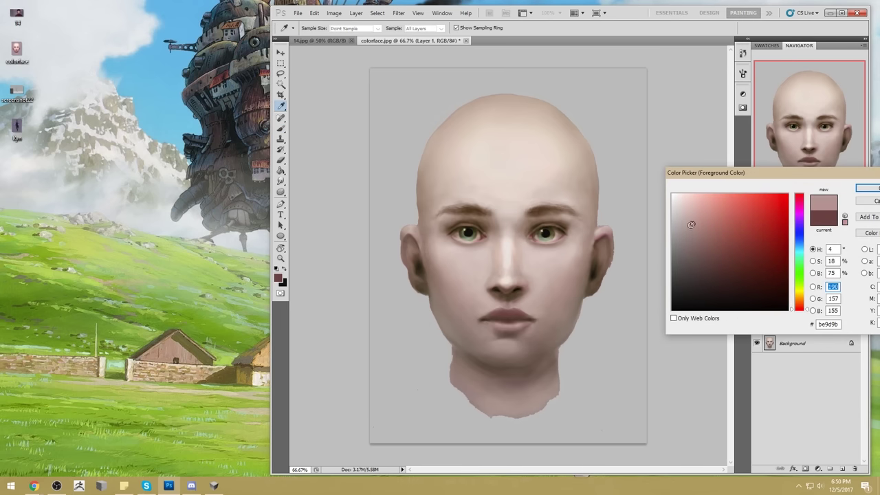
pyautogui.moveTo(693, 224); pyautogui.dragTo(712, 223)
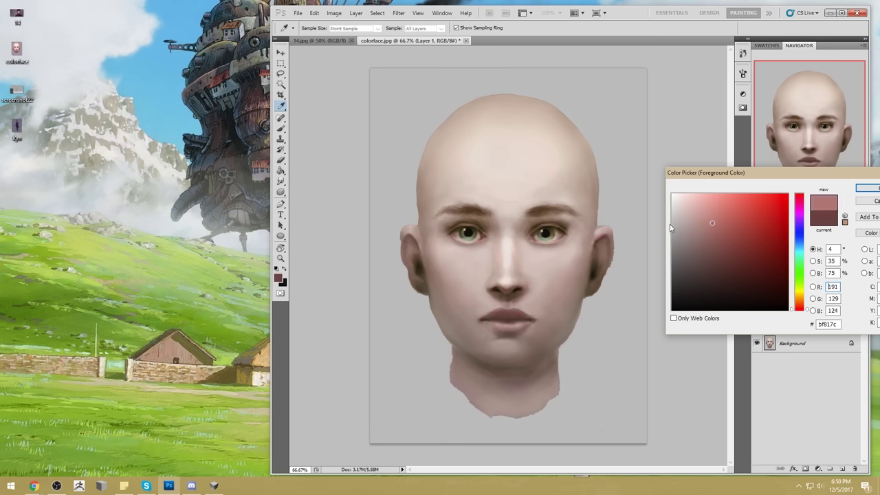
pyautogui.click(863, 188)
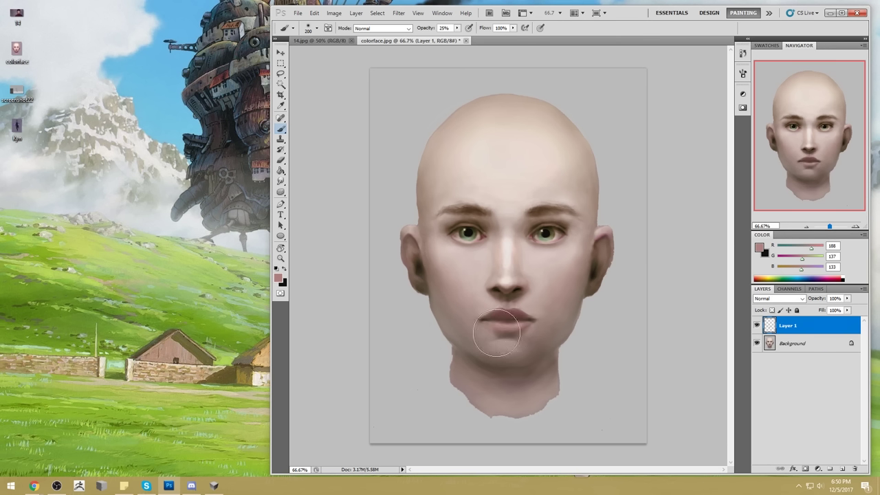
# Blend the skin around the mouth and beneath the nose with locally sampled tones, using a 200 px brush at 25% opacity.
pyautogui.keyDown('alt'); pyautogui.click(532, 297); pyautogui.keyUp('alt')
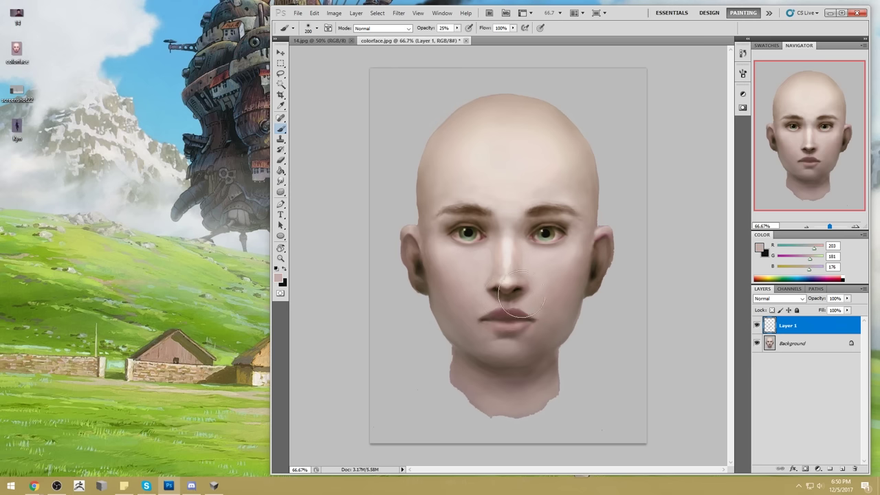
pyautogui.keyDown('alt'); pyautogui.click(521, 299); pyautogui.keyUp('alt')
pyautogui.keyDown('alt'); pyautogui.click(500, 290); pyautogui.keyUp('alt')
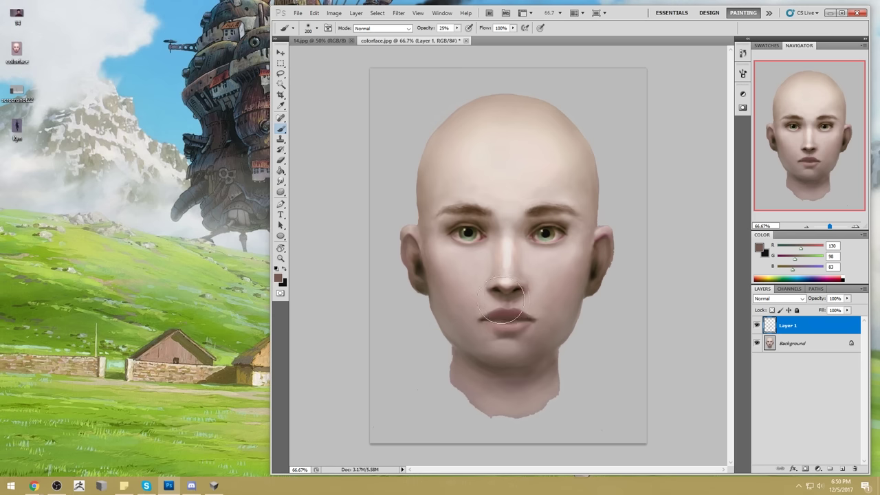
pyautogui.keyDown('alt'); pyautogui.click(535, 292); pyautogui.keyUp('alt')
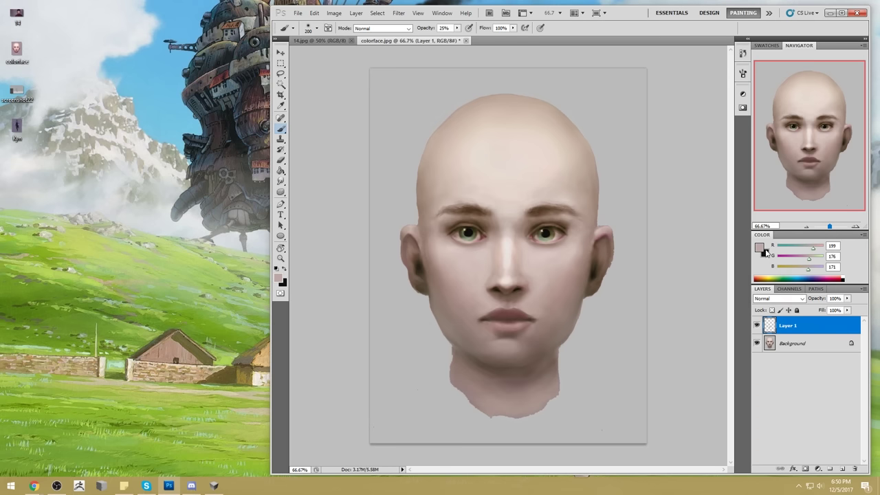
# Mix a muted red brush colour, RGB 185, 110, 107, from a tone sampled at the nose.
pyautogui.click(758, 247)
pyautogui.click(521, 279)
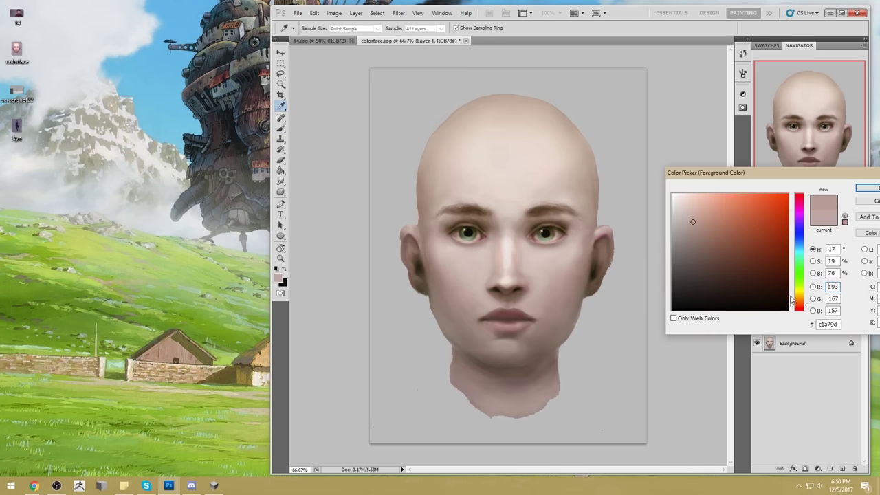
pyautogui.moveTo(801, 309); pyautogui.dragTo(802, 310)
pyautogui.moveTo(714, 232)
pyautogui.mouseDown()
pyautogui.moveTo(722, 212)
pyautogui.moveTo(711, 211)
pyautogui.mouseUp()
pyautogui.moveTo(804, 309); pyautogui.dragTo(804, 311)
pyautogui.click(510, 286)
pyautogui.moveTo(695, 227); pyautogui.dragTo(721, 225)
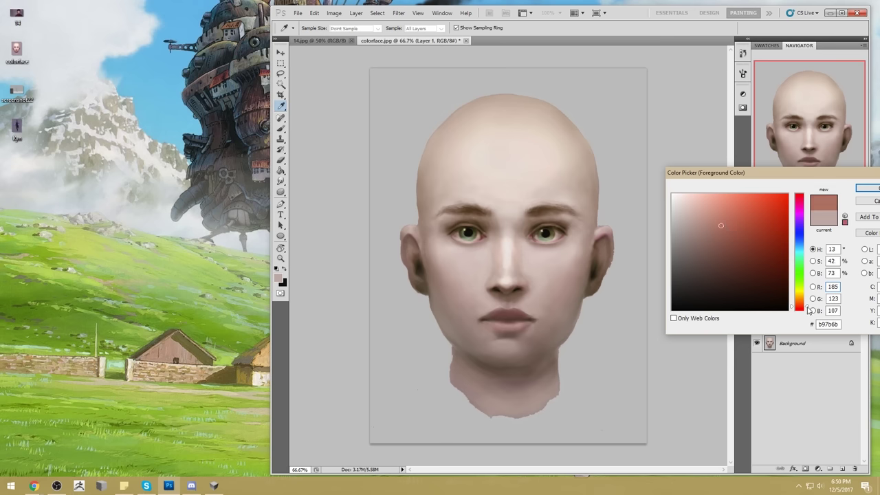
pyautogui.moveTo(809, 310); pyautogui.dragTo(809, 314)
pyautogui.click(867, 187)
pyautogui.press('b')
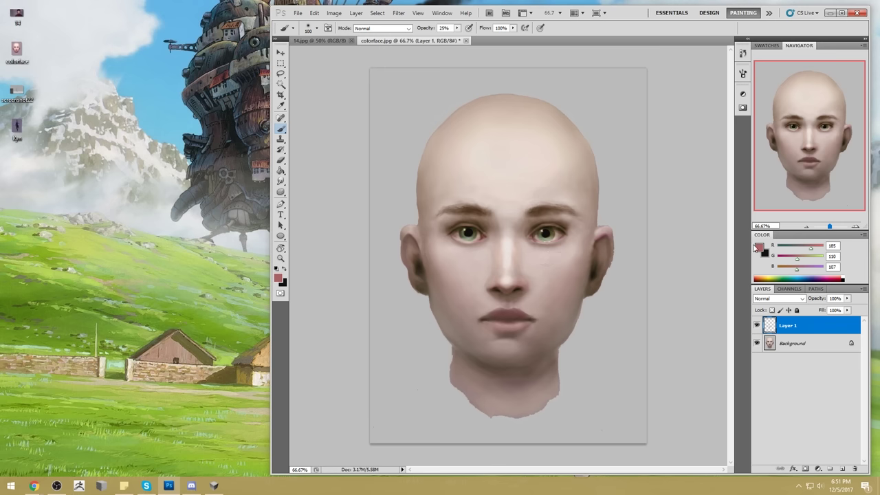
# Mix a pale yellowish brush colour, RGB 219, 215, 198, from the skin tone sampled below the eye.
pyautogui.click(757, 247)
pyautogui.click(535, 245)
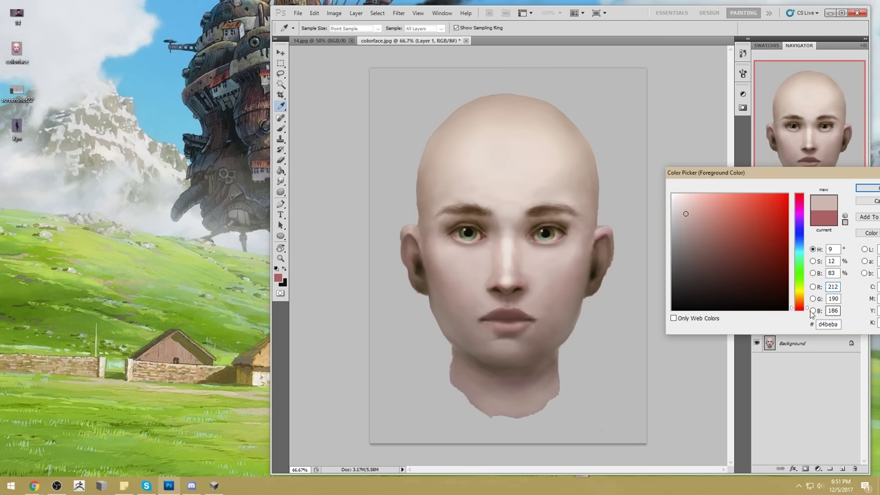
pyautogui.click(542, 248)
pyautogui.click(544, 249)
pyautogui.moveTo(806, 309); pyautogui.dragTo(807, 296)
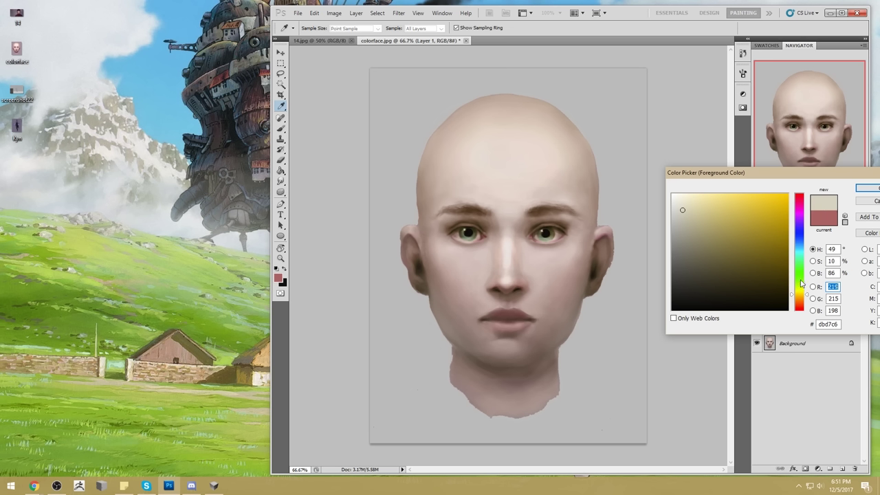
pyautogui.click(868, 187)
pyautogui.press('b')
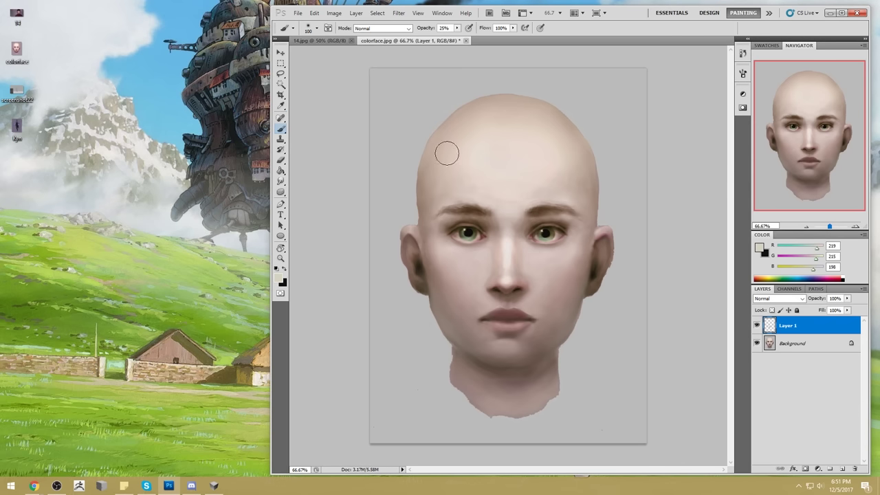
# Enlarge the brush to 200 px in Normal mode and sample the light skin tone on the nose bridge.
pyautogui.click(378, 30)
pyautogui.click(689, 285)
pyautogui.press(']')
pyautogui.press(']')
pyautogui.press(']')
pyautogui.press(']')
pyautogui.click(396, 29)
pyautogui.click(391, 37)
pyautogui.keyDown('alt'); pyautogui.click(511, 248); pyautogui.keyUp('alt')
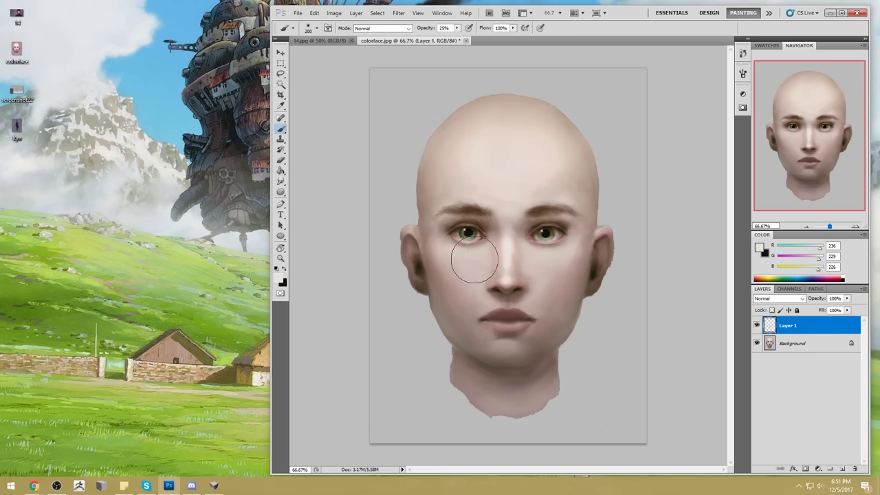
# Tone down the nose highlight in Darken mode with a skin tone sampled between the eyes, RGB 206, 187, 183, then sample the nose bridge.
pyautogui.keyDown('alt'); pyautogui.click(514, 226); pyautogui.keyUp('alt')
pyautogui.click(382, 28)
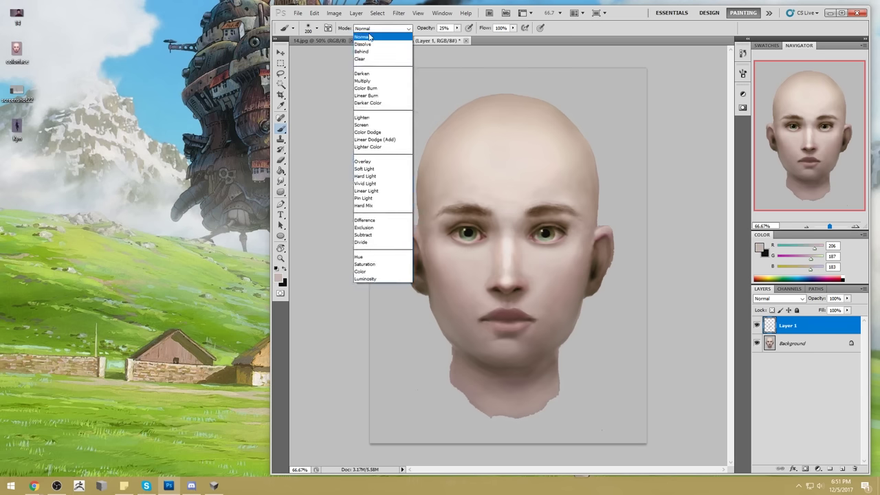
pyautogui.click(378, 75)
pyautogui.moveTo(509, 232)
pyautogui.mouseDown()
pyautogui.moveTo(507, 270)
pyautogui.moveTo(504, 231)
pyautogui.moveTo(530, 306)
pyautogui.mouseUp()
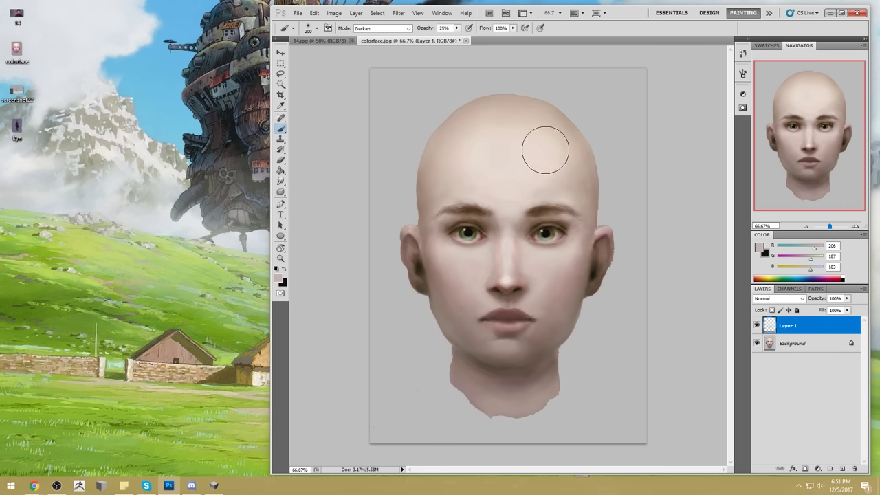
pyautogui.keyDown('alt'); pyautogui.click(514, 241); pyautogui.keyUp('alt')
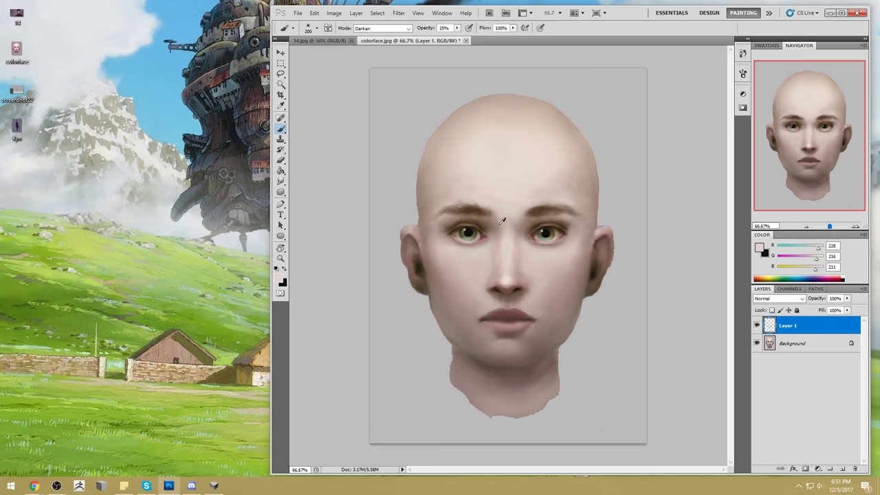
pyautogui.click(378, 29)
pyautogui.click(663, 235)
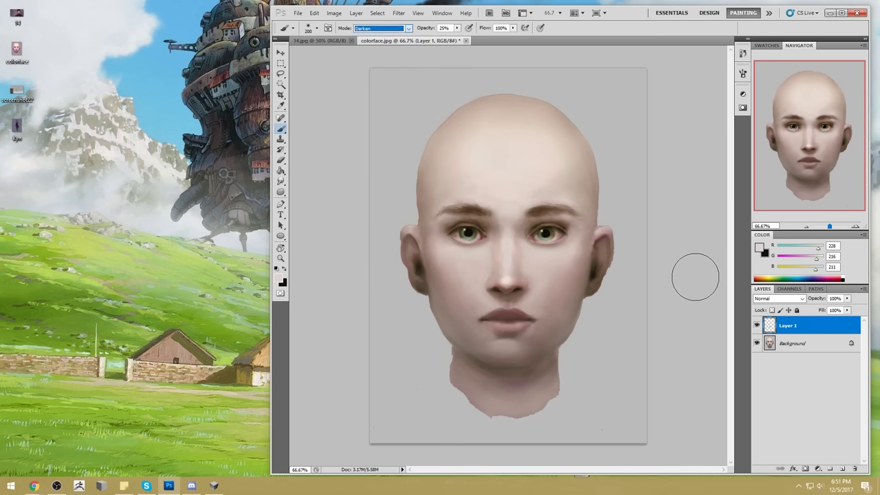
# Add light accents beside the nose using sampled skin tones and a small textured brush in Normal mode at 100% opacity.
pyautogui.rightClick(547, 240)
pyautogui.click(633, 302)
pyautogui.moveTo(457, 32); pyautogui.dragTo(496, 35)
pyautogui.click(378, 28)
pyautogui.click(385, 33)
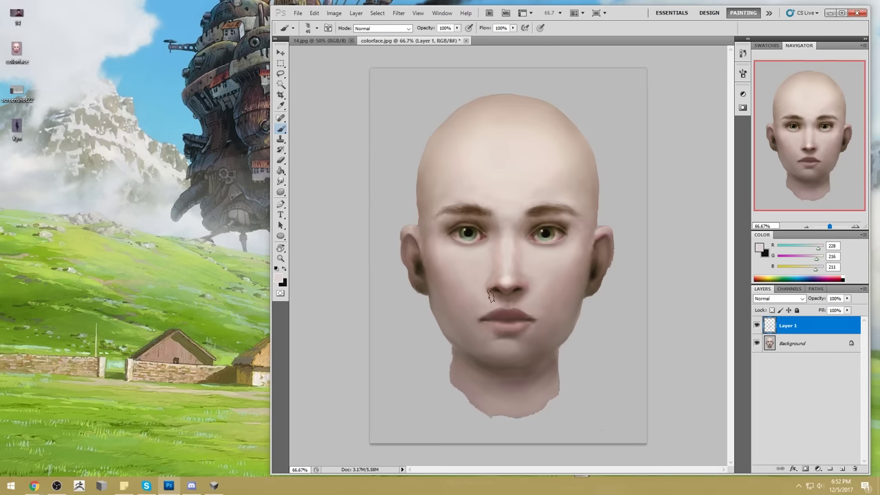
pyautogui.keyDown('alt'); pyautogui.click(473, 272); pyautogui.keyUp('alt')
pyautogui.keyDown('alt'); pyautogui.click(495, 280); pyautogui.keyUp('alt')
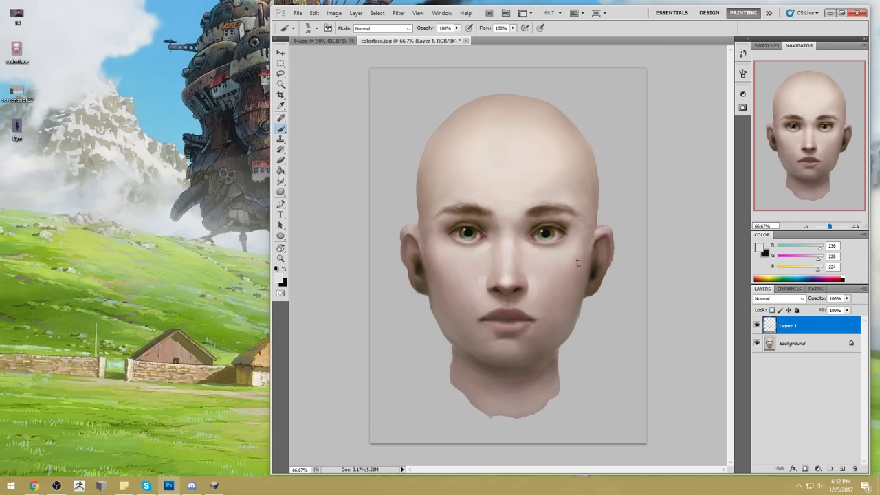
# Smudge the light accents beside the nose with a 25 px Smudge tool at 12% strength.
pyautogui.moveTo(281, 181); pyautogui.dragTo(315, 196)
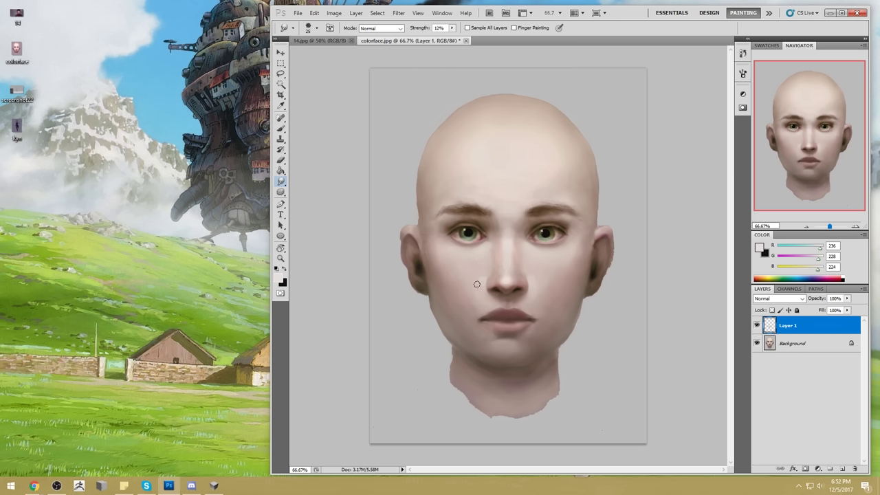
# Paint a light highlight on the chin with the Brush and blend it with the Smudge tool at 12% strength.
pyautogui.press('b')
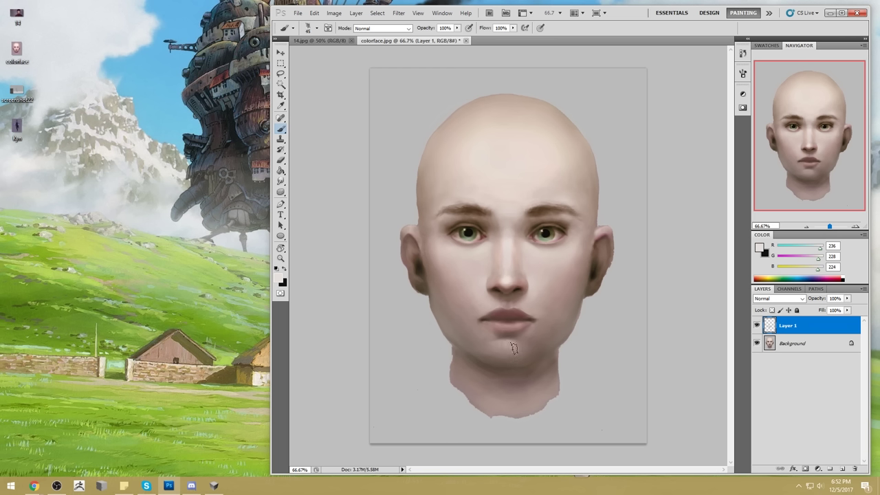
pyautogui.click(280, 181)
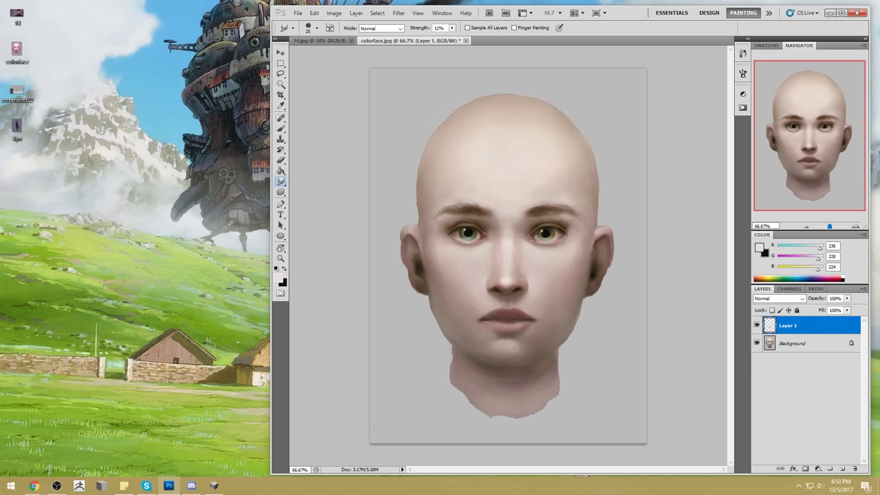
# Switch to a soft round brush tip of 100 px with 0% hardness.
pyautogui.press('b')
pyautogui.rightClick(541, 235)
pyautogui.click(657, 273)
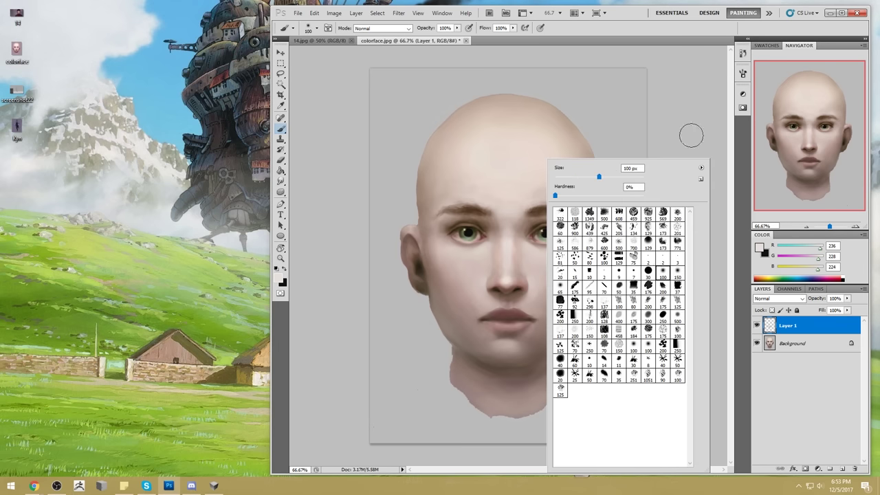
pyautogui.click(697, 95)
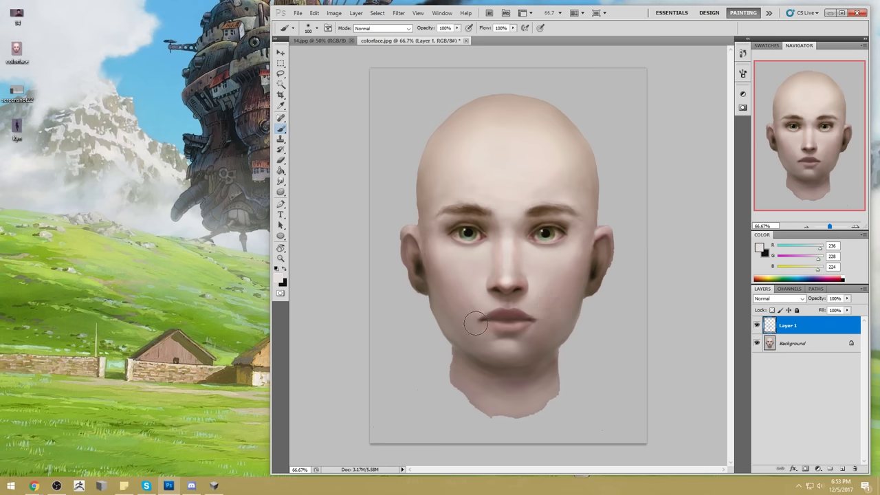
# Sample the dark tone of the upper lip, enlarge the brush to 250 px and keep its blend mode at Normal.
pyautogui.keyDown('alt'); pyautogui.click(495, 312); pyautogui.keyUp('alt')
pyautogui.press(']')
pyautogui.press(']')
pyautogui.press(']')
pyautogui.press(']')
pyautogui.press(']')
pyautogui.click(388, 29)
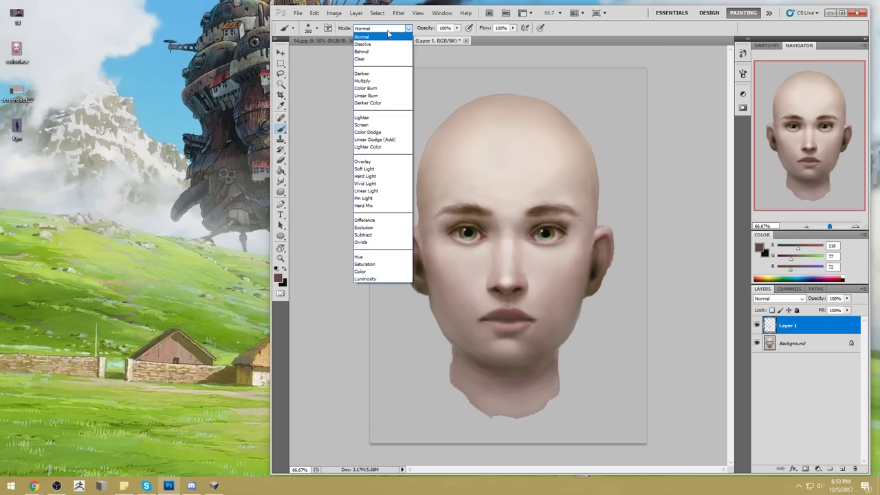
pyautogui.click(382, 39)
# Softly tint the area around the mouth with tones sampled from the lips, mouth corner and surrounding skin.
pyautogui.keyDown('alt'); pyautogui.click(484, 318); pyautogui.keyUp('alt')
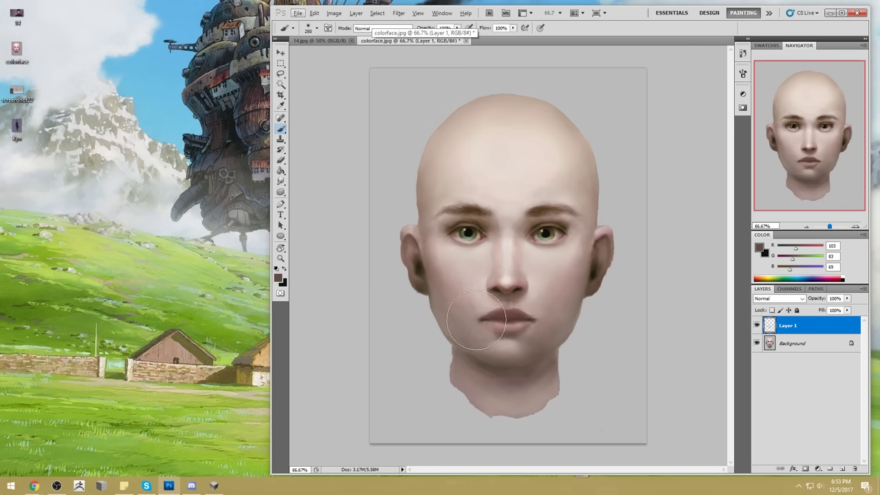
pyautogui.keyDown('alt'); pyautogui.click(519, 317); pyautogui.keyUp('alt')
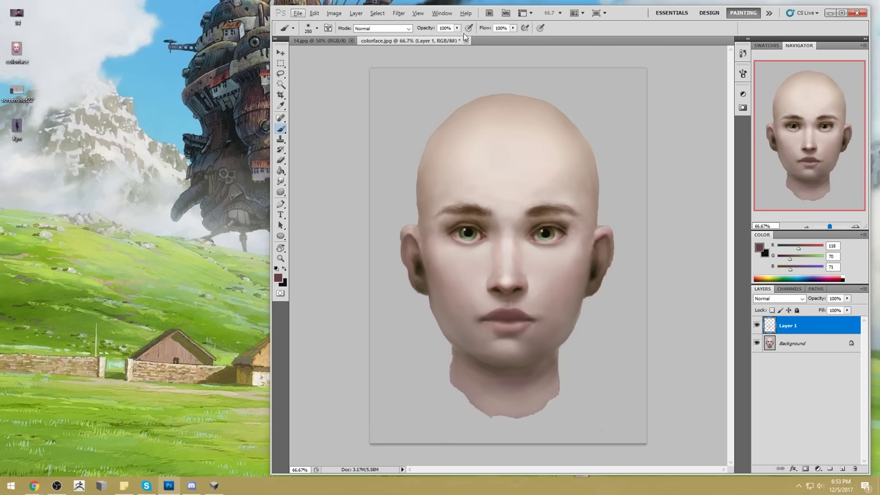
pyautogui.keyDown('alt'); pyautogui.click(539, 303); pyautogui.keyUp('alt')
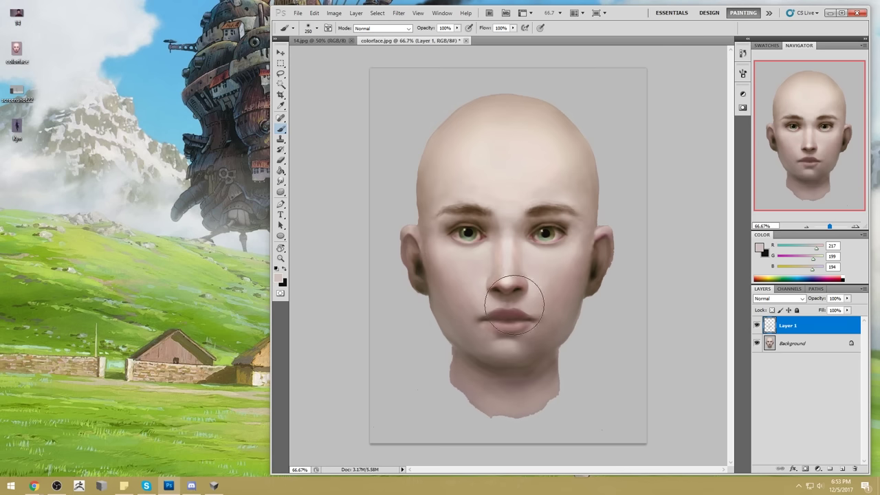
pyautogui.keyDown('alt'); pyautogui.click(473, 318); pyautogui.keyUp('alt')
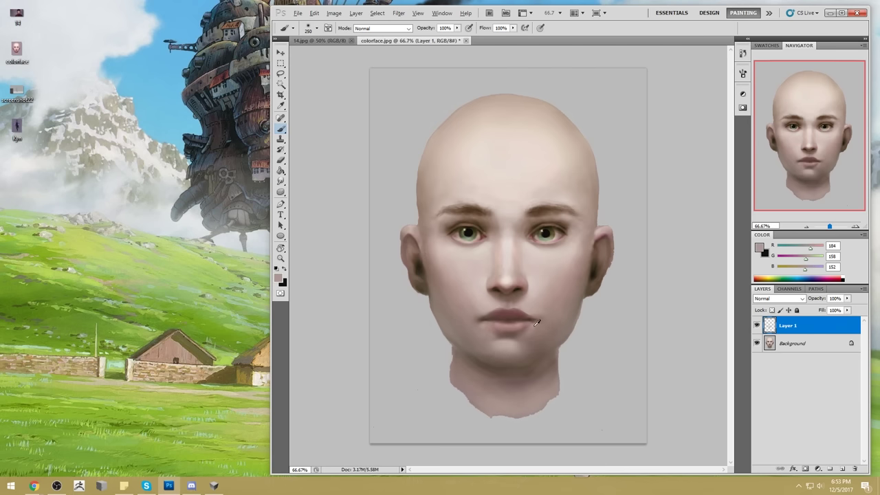
pyautogui.keyDown('alt'); pyautogui.click(533, 293); pyautogui.keyUp('alt')
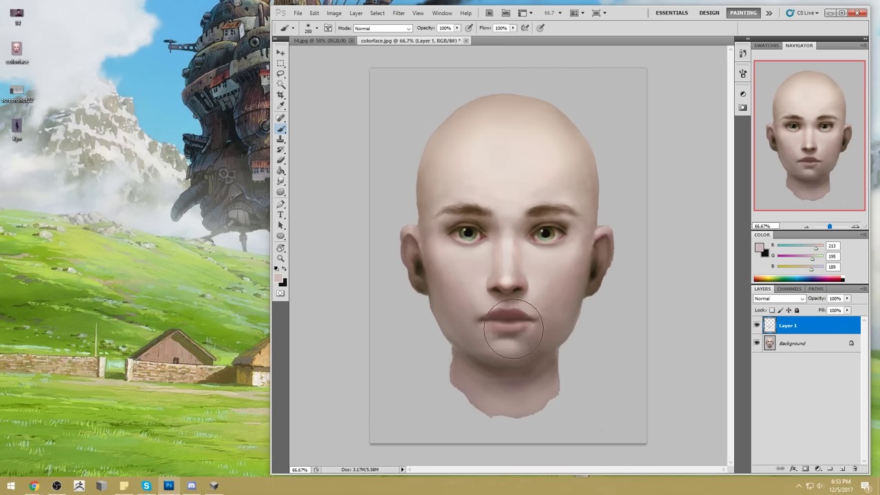
# Paint softly over the lips with a sampled lip tone, using a 200 px brush at 62% opacity.
pyautogui.press('[')
pyautogui.moveTo(457, 28)
pyautogui.mouseDown()
pyautogui.moveTo(455, 38)
pyautogui.moveTo(440, 39)
pyautogui.mouseUp()
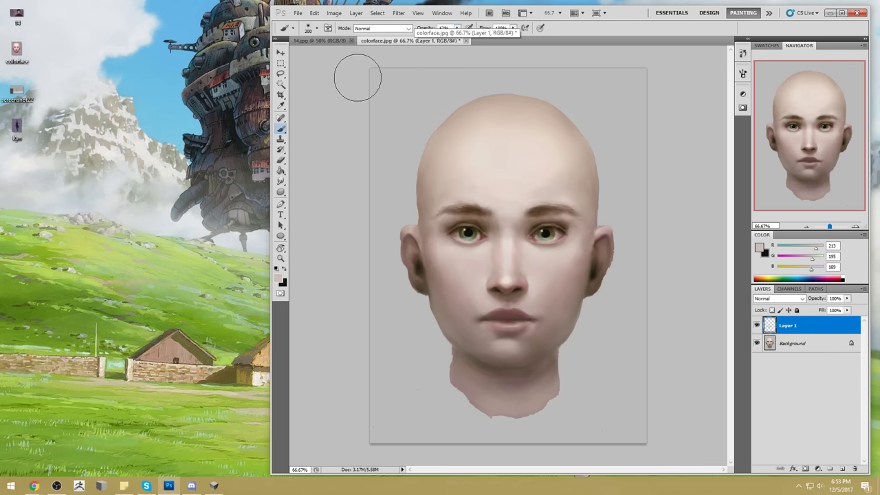
pyautogui.keyDown('alt'); pyautogui.click(514, 322); pyautogui.keyUp('alt')
pyautogui.moveTo(514, 323)
pyautogui.mouseDown()
pyautogui.moveTo(525, 321)
pyautogui.moveTo(489, 325)
pyautogui.moveTo(522, 320)
pyautogui.moveTo(536, 308)
pyautogui.moveTo(520, 324)
pyautogui.moveTo(503, 324)
pyautogui.moveTo(520, 320)
pyautogui.moveTo(506, 305)
pyautogui.mouseUp()
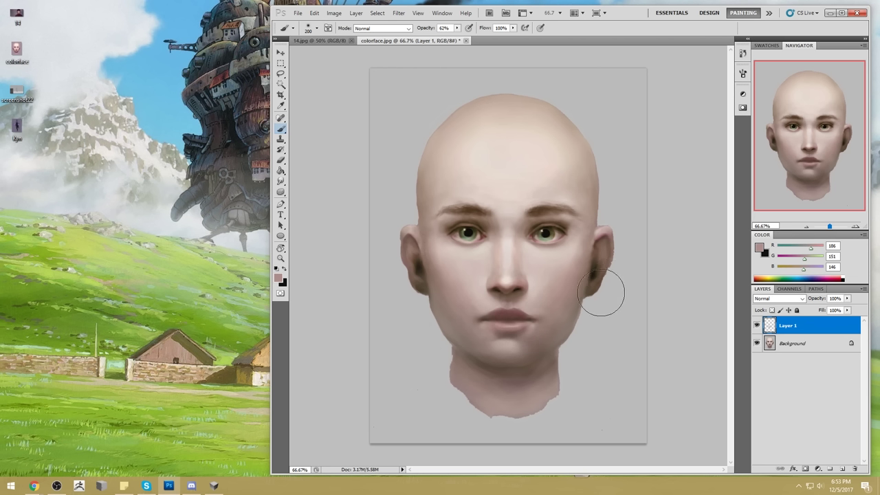
# Enlarge the brush to 500 px and glaze the outer eye and temple area with skin tone sampled beside the eye.
pyautogui.keyDown('alt'); pyautogui.click(567, 222); pyautogui.keyUp('alt')
pyautogui.press(']')
pyautogui.press(']')
pyautogui.press(']')
pyautogui.press(']')
pyautogui.moveTo(576, 234)
pyautogui.mouseDown()
pyautogui.moveTo(569, 202)
pyautogui.moveTo(585, 206)
pyautogui.mouseUp()
# Merge Layer 1 into the background and shade both sides of the face with sampled skin tones in Darken mode.
pyautogui.click(382, 28)
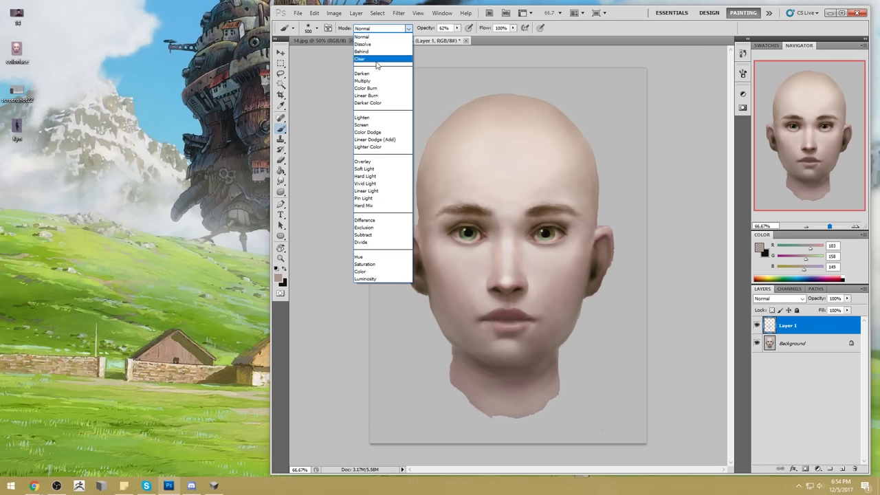
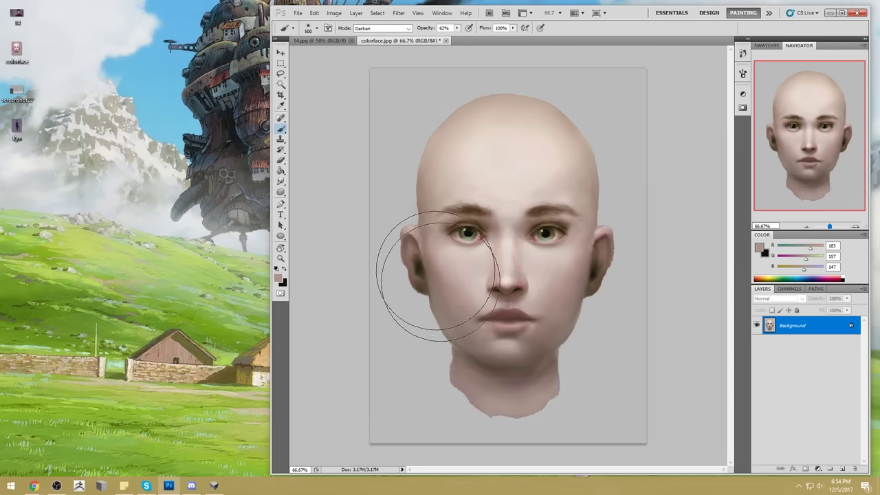
pyautogui.keyDown('alt'); pyautogui.click(432, 231); pyautogui.keyUp('alt')
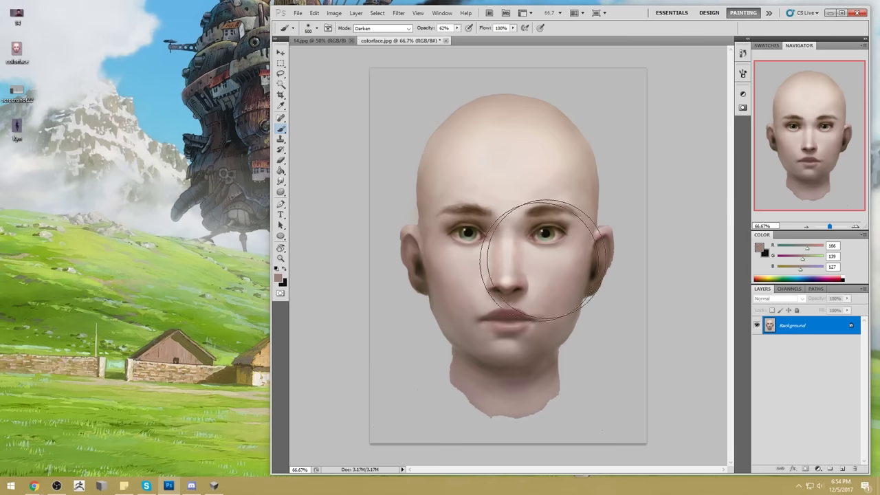
pyautogui.keyDown('alt'); pyautogui.click(589, 207); pyautogui.keyUp('alt')
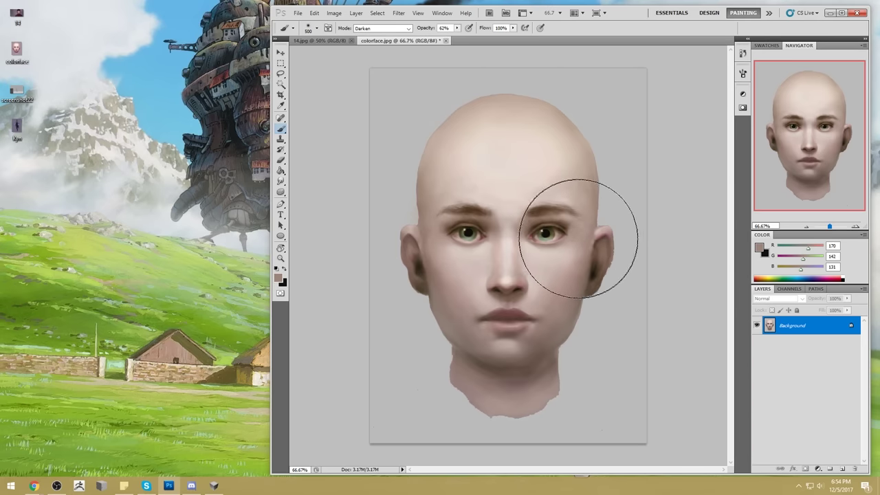
# Set the brush to 300 px and darken the eye areas with a dark brown sampled from the eyelid.
pyautogui.press('[')
pyautogui.press('[')
pyautogui.press('[')
pyautogui.press('[')
pyautogui.keyDown('alt'); pyautogui.click(549, 228); pyautogui.keyUp('alt')
pyautogui.press(']')
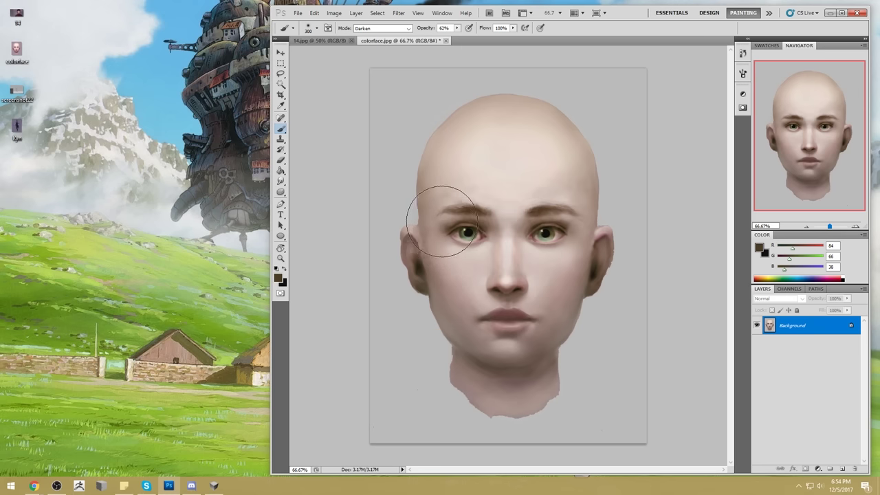
# Deepen the shading around both eyebrows and eye sockets with brown tones sampled from the lids and brows.
pyautogui.keyDown('alt'); pyautogui.click(563, 223); pyautogui.keyUp('alt')
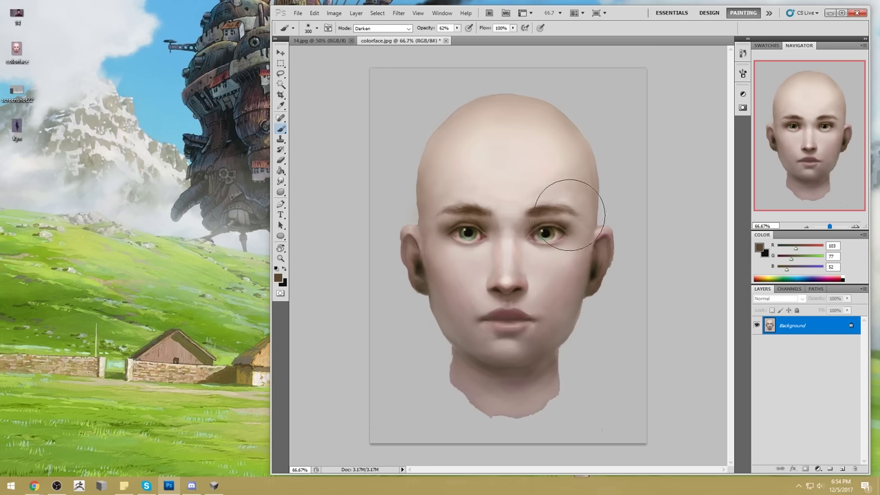
pyautogui.keyDown('alt'); pyautogui.click(446, 213); pyautogui.keyUp('alt')
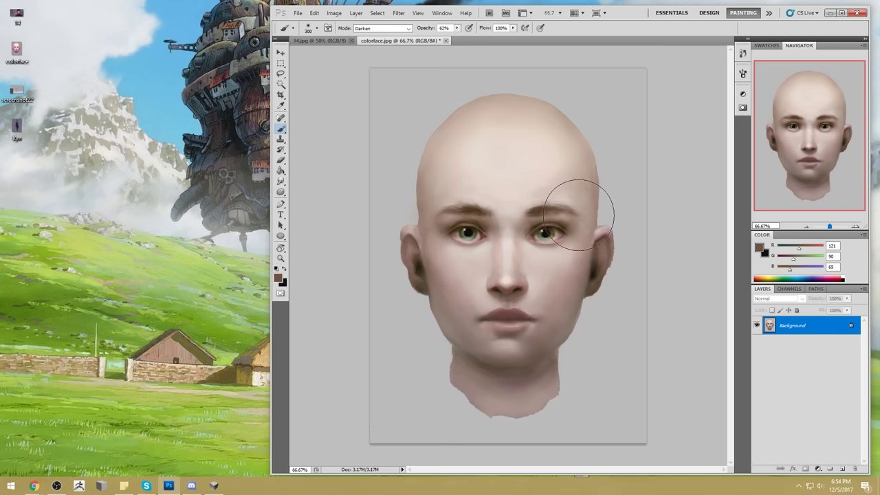
pyautogui.keyDown('alt'); pyautogui.click(544, 211); pyautogui.keyUp('alt')
pyautogui.keyDown('alt'); pyautogui.click(487, 215); pyautogui.keyUp('alt')
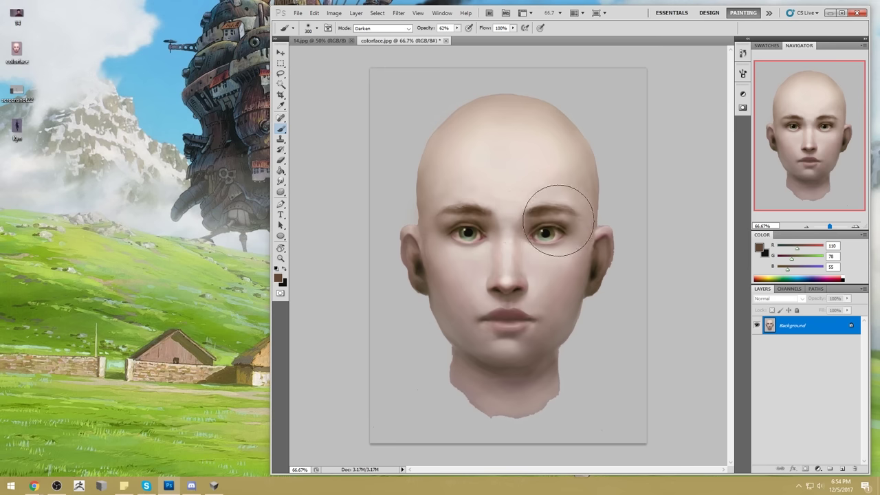
pyautogui.keyDown('alt'); pyautogui.click(474, 213); pyautogui.keyUp('alt')
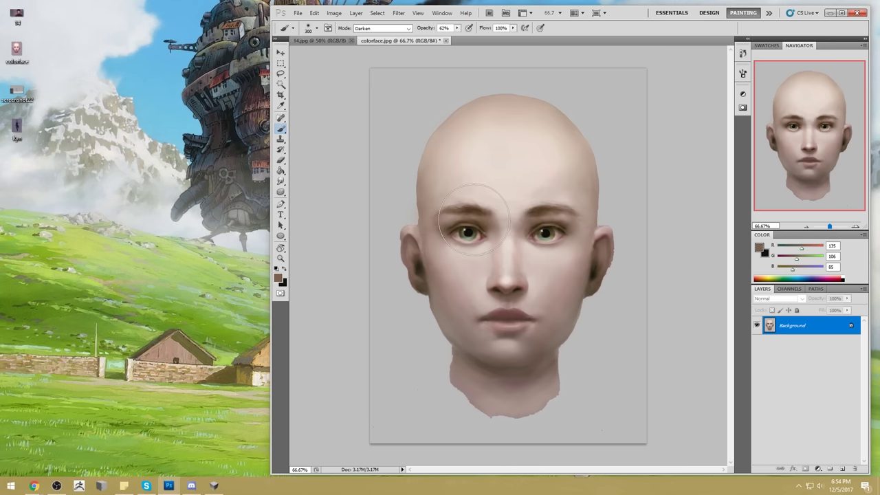
pyautogui.click(840, 486)
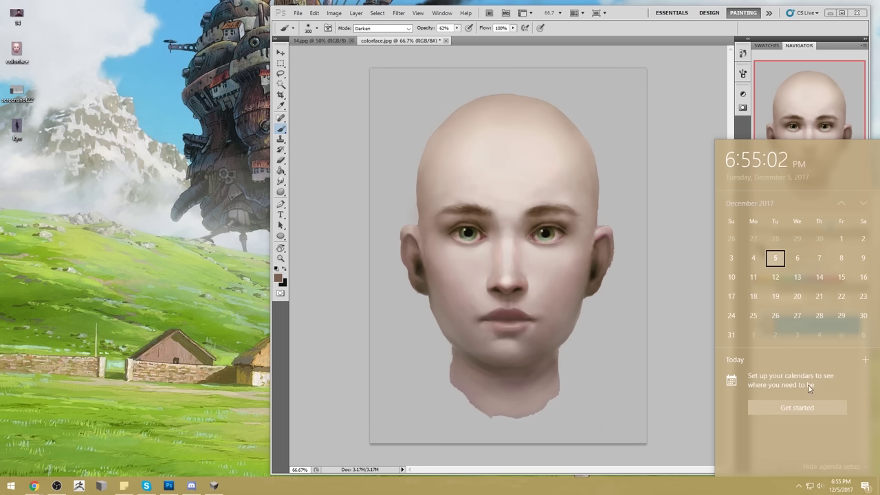
pyautogui.click(680, 194)
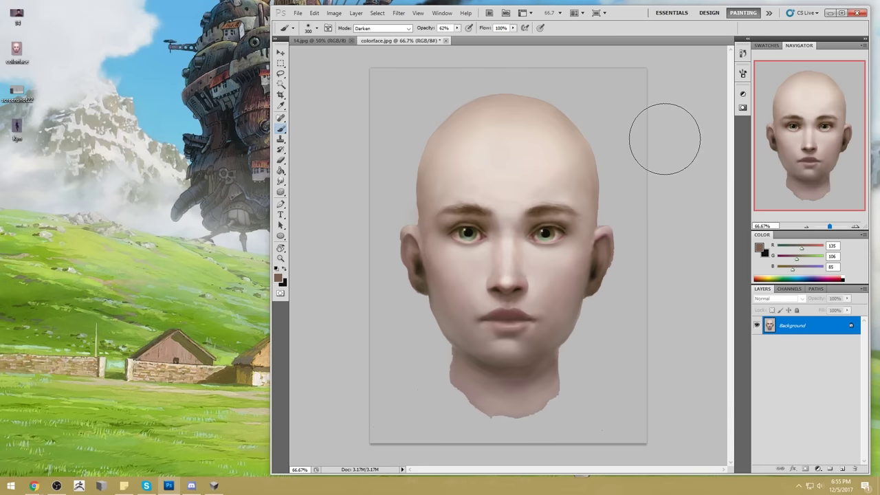
# Darken the upper lids and brows further with dark browns sampled around both eyes.
pyautogui.keyDown('alt'); pyautogui.click(567, 226); pyautogui.keyUp('alt')
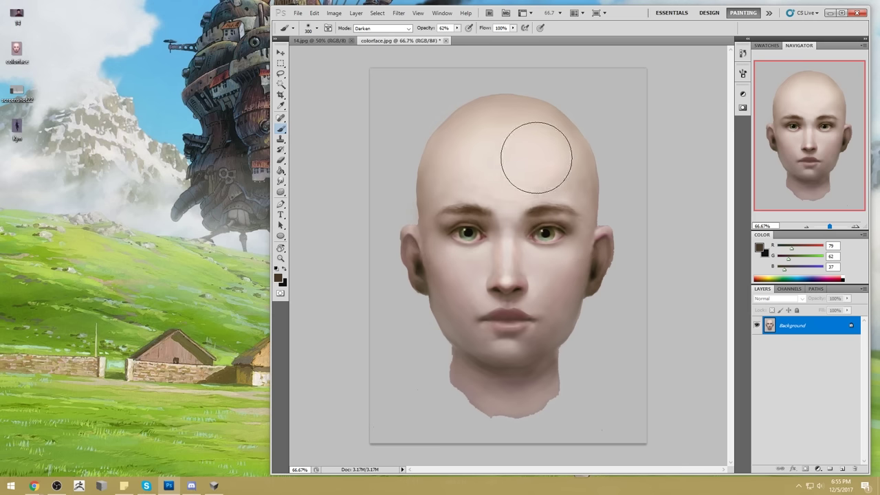
pyautogui.keyDown('alt'); pyautogui.click(461, 220); pyautogui.keyUp('alt')
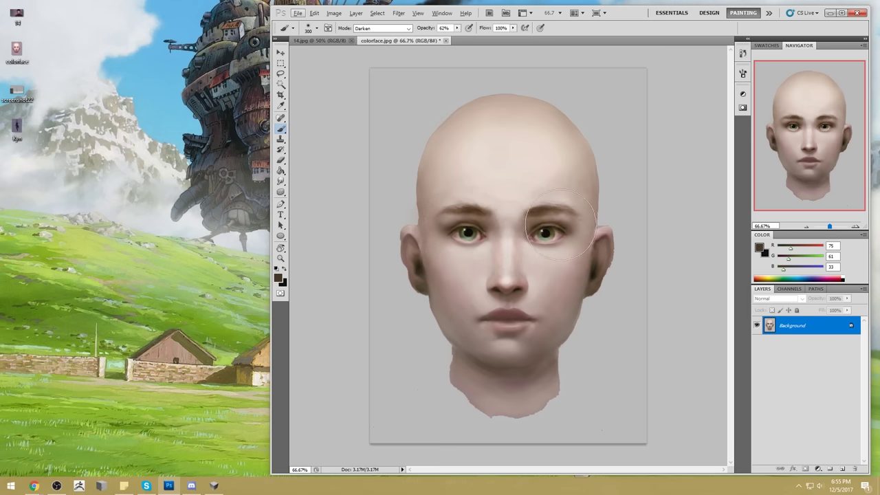
pyautogui.keyDown('alt'); pyautogui.click(465, 216); pyautogui.keyUp('alt')
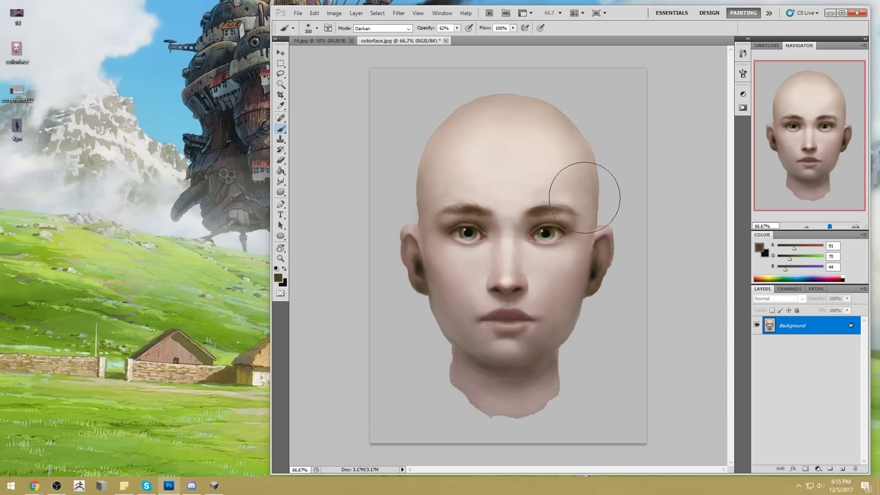
# Shade the temples and cheeks with a muted skin tone sampled near the inner brow, enlarging the brush to 500 px.
pyautogui.keyDown('alt'); pyautogui.click(530, 220); pyautogui.keyUp('alt')
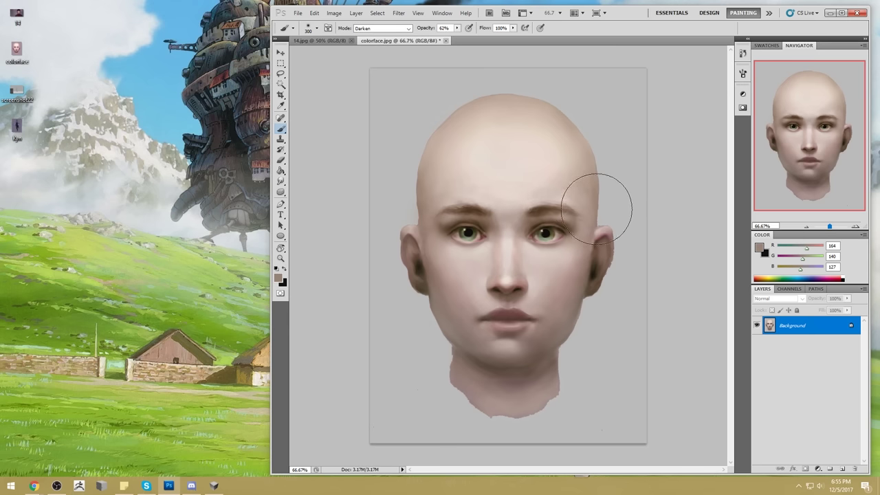
pyautogui.press(']')
pyautogui.press(']')
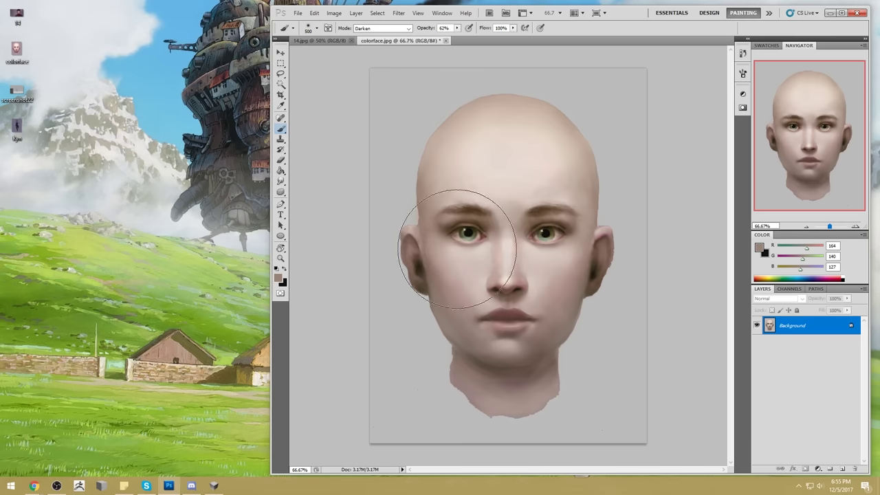
# Switch to an irregular textured brush tip at 30 px, with Normal mode and 100% opacity.
pyautogui.rightClick(610, 180)
pyautogui.click(700, 303)
pyautogui.click(666, 122)
pyautogui.press('[')
pyautogui.press('[')
pyautogui.press('[')
pyautogui.press('[')
pyautogui.press('[')
pyautogui.click(390, 29)
pyautogui.click(384, 36)
pyautogui.click(456, 28)
pyautogui.moveTo(460, 36); pyautogui.dragTo(486, 36)
# Refine the nose bridge and the area between the brows with sampled skin tones, and smudge the strokes smooth.
pyautogui.keyDown('alt'); pyautogui.click(508, 246); pyautogui.keyUp('alt')
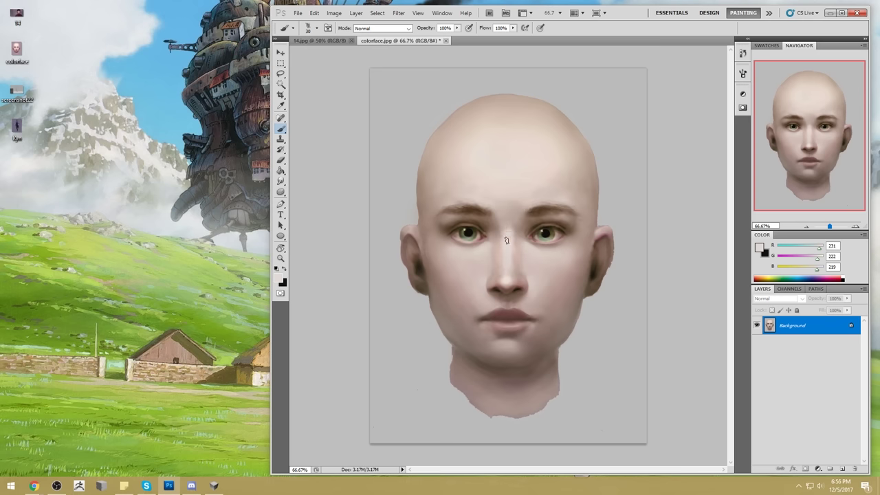
pyautogui.keyDown('alt'); pyautogui.click(517, 210); pyautogui.keyUp('alt')
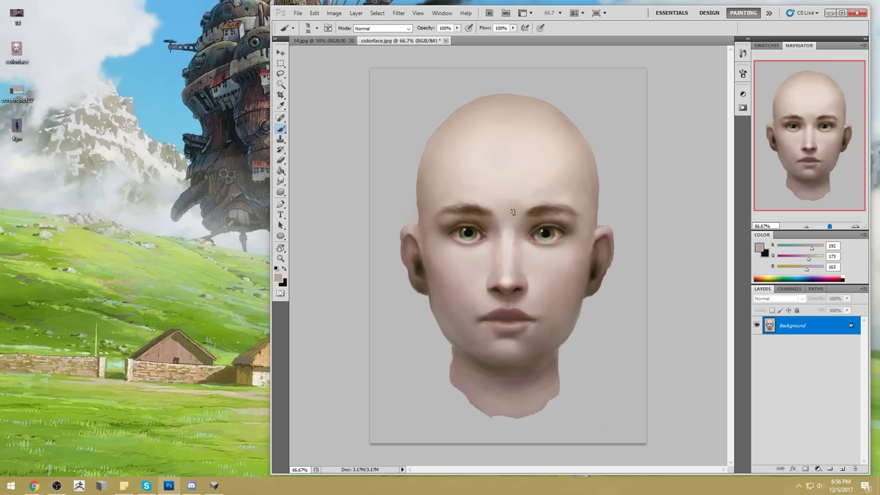
pyautogui.keyDown('alt'); pyautogui.click(512, 232); pyautogui.keyUp('alt')
pyautogui.keyDown('alt'); pyautogui.click(508, 225); pyautogui.keyUp('alt')
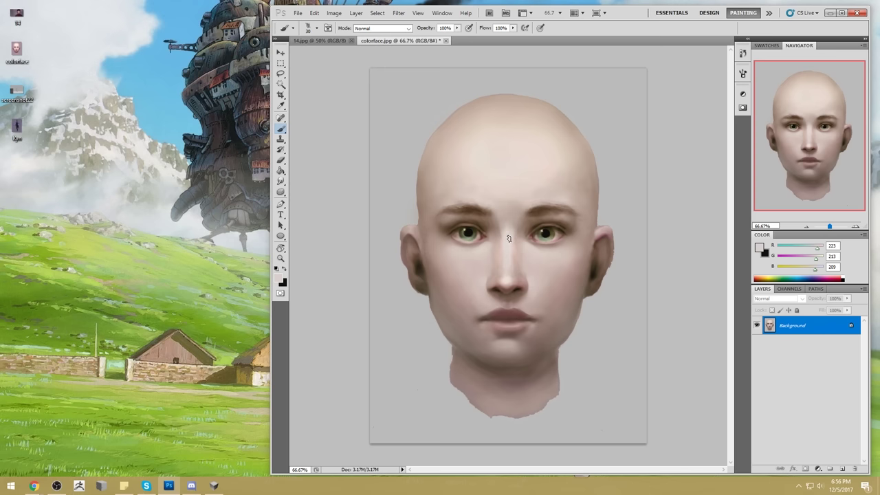
pyautogui.click(280, 181)
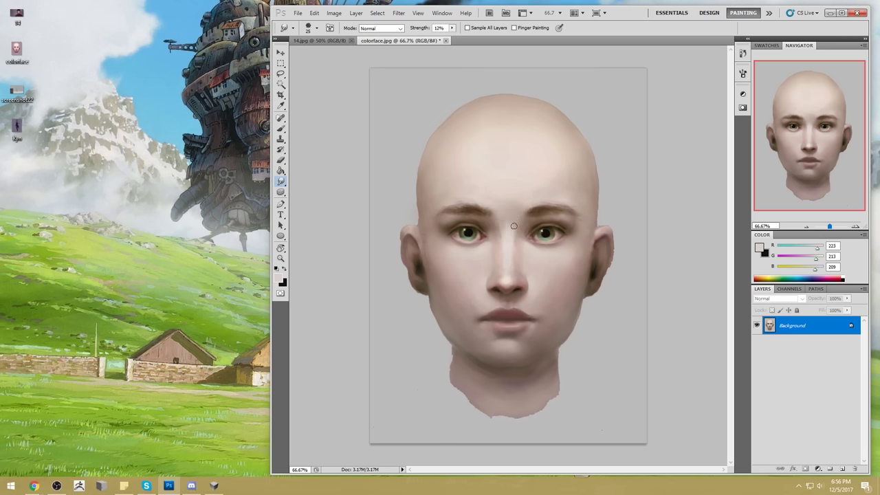
# Paint the skin beneath both eyes with light tones sampled there, using the textured brush at 45 px.
pyautogui.press('b')
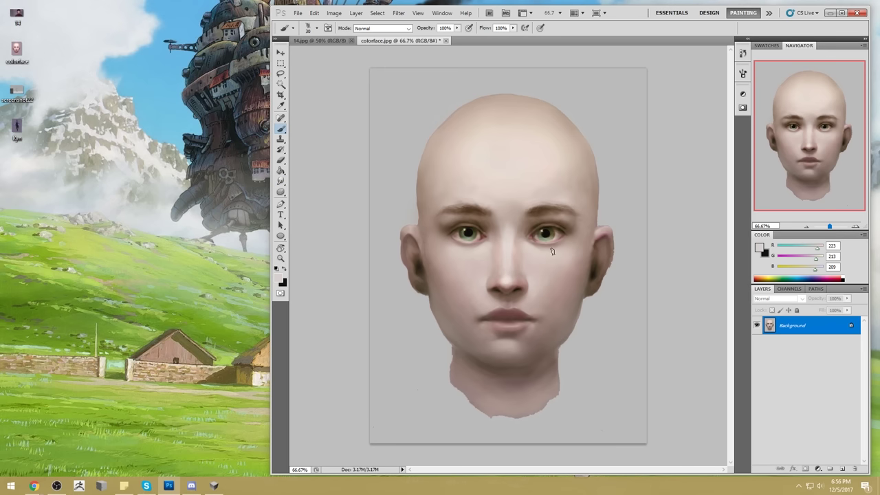
pyautogui.keyDown('alt'); pyautogui.click(552, 256); pyautogui.keyUp('alt')
pyautogui.keyDown('alt'); pyautogui.click(479, 252); pyautogui.keyUp('alt')
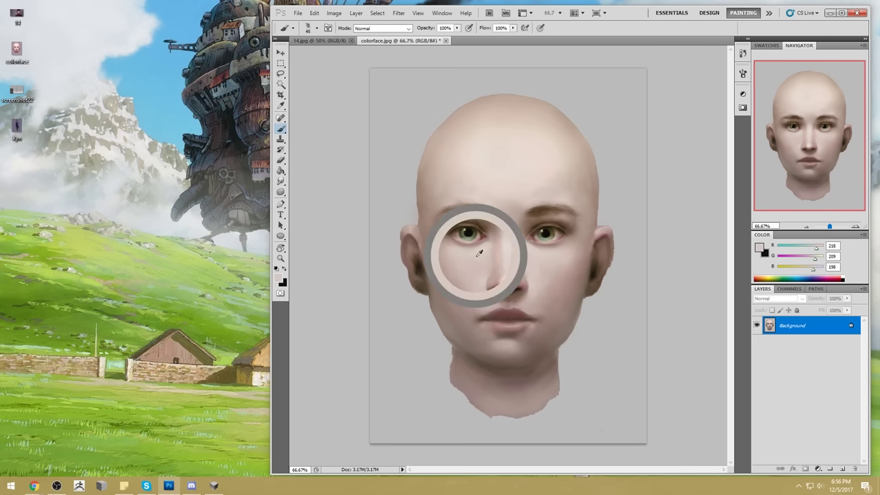
pyautogui.keyDown('alt'); pyautogui.click(480, 251); pyautogui.keyUp('alt')
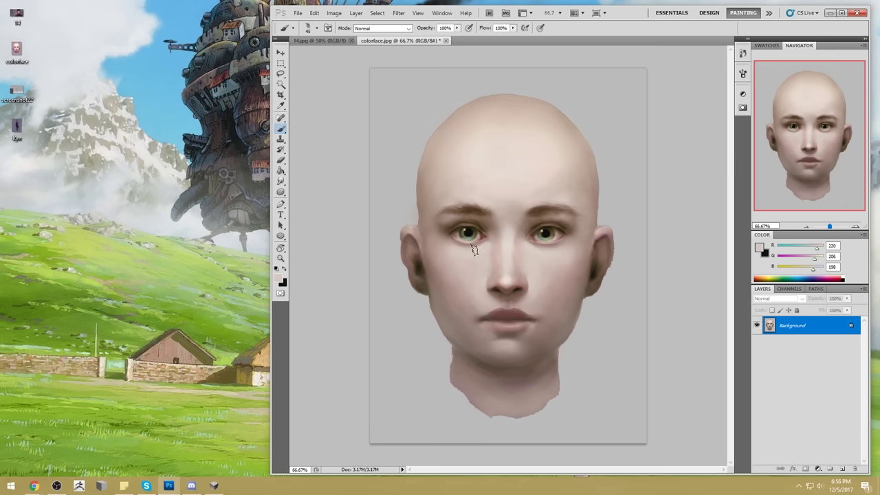
# Refine the nose bridge and central forehead with light skin tones sampled there, and smudge the strokes smooth.
pyautogui.keyDown('alt'); pyautogui.click(508, 245); pyautogui.keyUp('alt')
pyautogui.keyDown('alt'); pyautogui.click(498, 249); pyautogui.keyUp('alt')
pyautogui.keyDown('alt'); pyautogui.click(518, 253); pyautogui.keyUp('alt')
pyautogui.keyDown('alt'); pyautogui.click(507, 233); pyautogui.keyUp('alt')
pyautogui.keyDown('alt'); pyautogui.click(511, 229); pyautogui.keyUp('alt')
pyautogui.keyDown('alt'); pyautogui.click(524, 197); pyautogui.keyUp('alt')
pyautogui.click(281, 182)
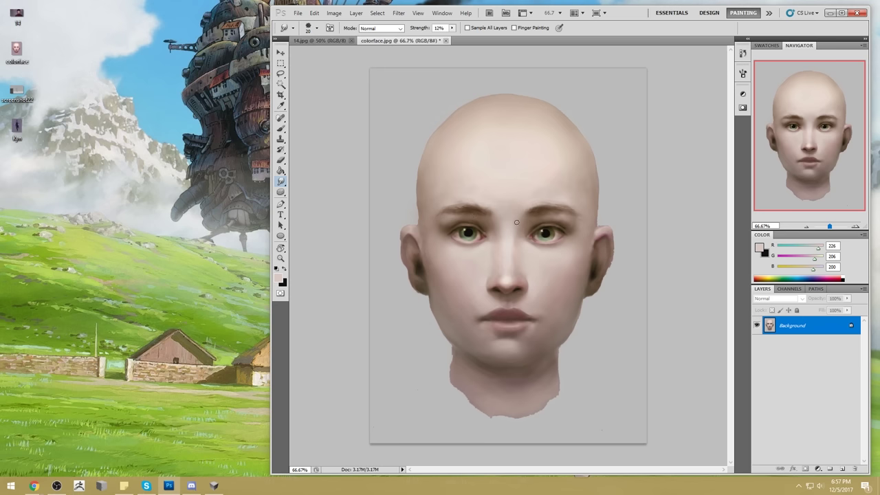
# Rework the eyelid and brow shading and the skin beneath the eyes with sampled brown and light tones, smudging the strokes.
pyautogui.press('b')
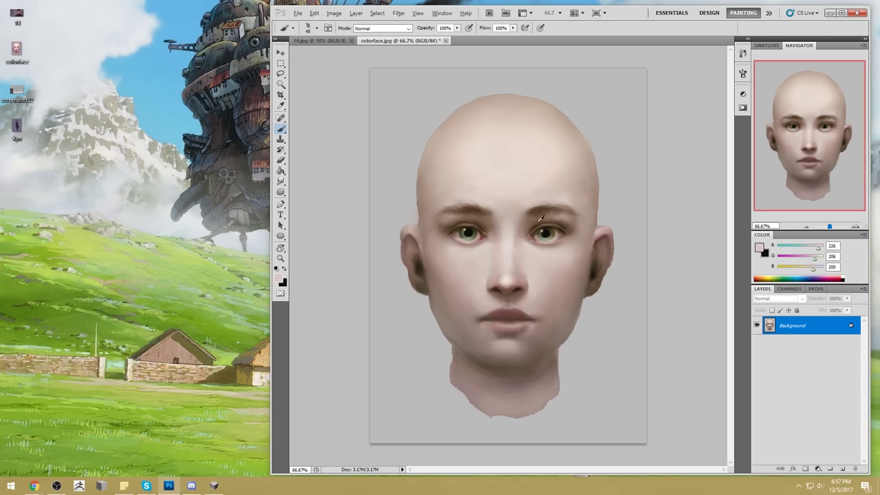
pyautogui.keyDown('alt'); pyautogui.click(536, 219); pyautogui.keyUp('alt')
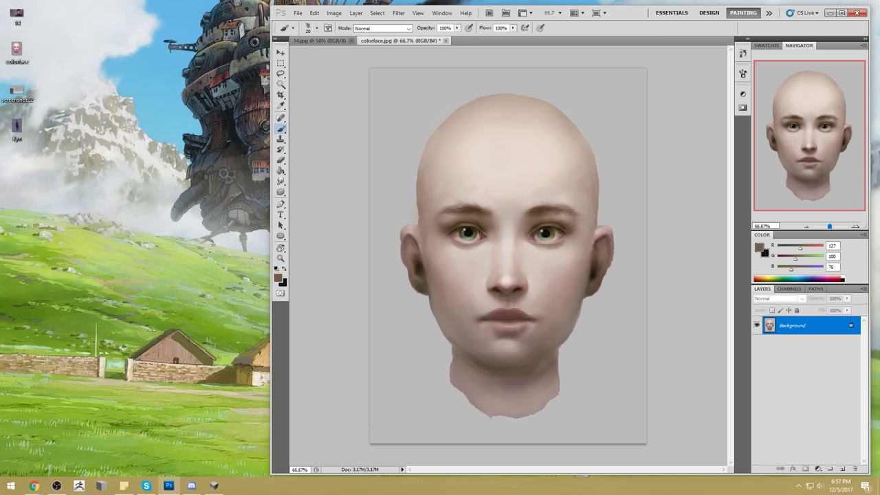
pyautogui.click(281, 181)
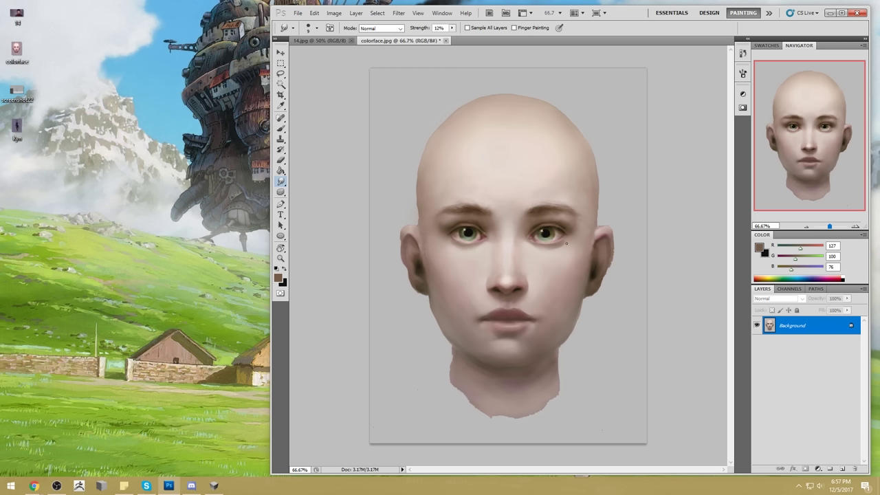
pyautogui.press('b')
pyautogui.keyDown('alt'); pyautogui.click(550, 215); pyautogui.keyUp('alt')
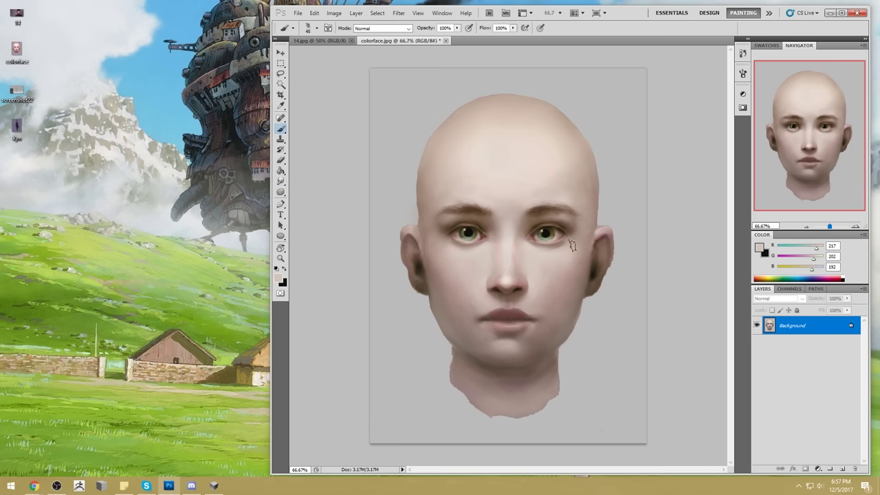
pyautogui.keyDown('alt'); pyautogui.click(467, 253); pyautogui.keyUp('alt')
pyautogui.click(280, 182)
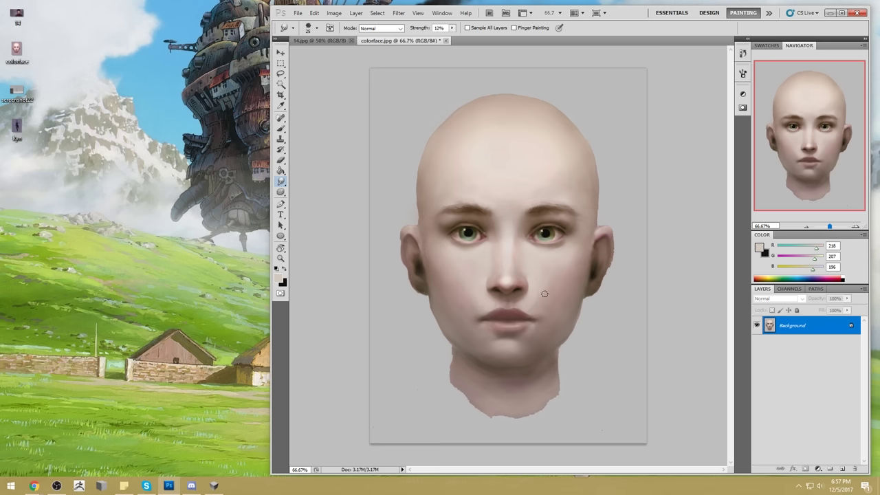
# Select the whole canvas and lower its saturation by 9.
pyautogui.hotkey('ctrl', 'a')
pyautogui.hotkey('ctrl', 'u')
pyautogui.moveTo(728, 304); pyautogui.dragTo(730, 303)
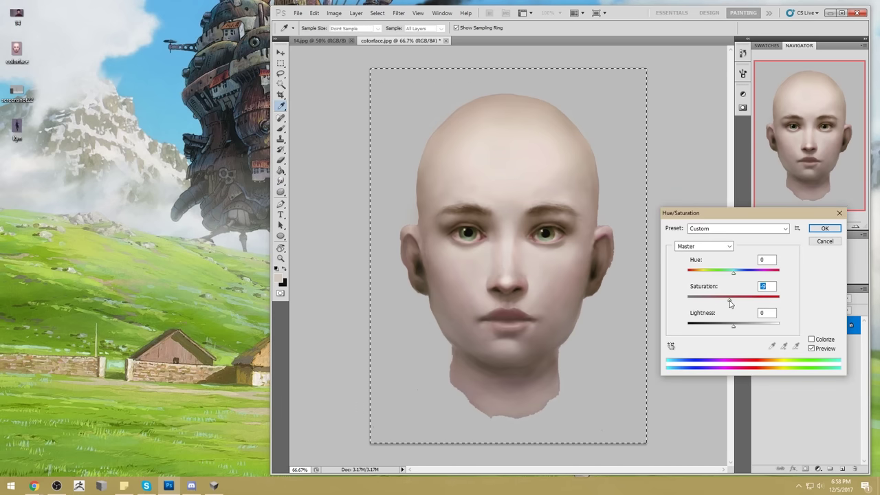
pyautogui.click(825, 228)
# Copy the painted portrait, restore the colorface.jpg snapshot from the history, and paste the copy above it as a layer for comparison.
pyautogui.press('o')
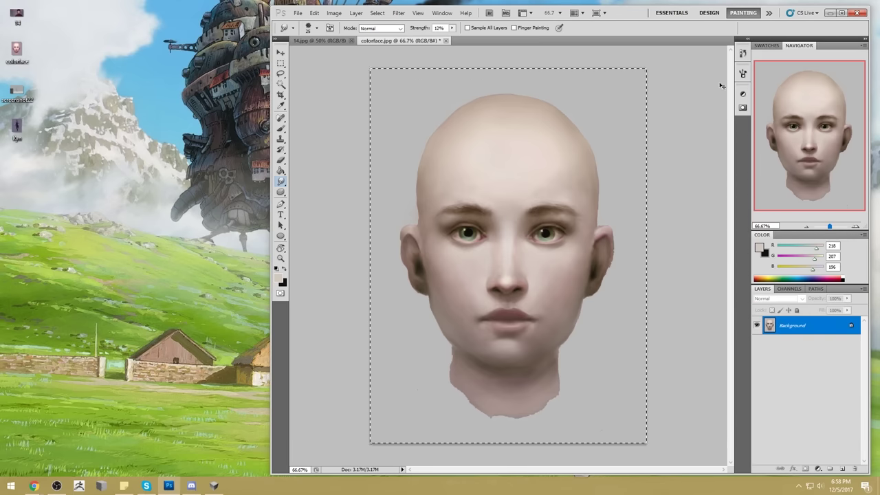
pyautogui.click(742, 53)
pyautogui.moveTo(729, 378); pyautogui.dragTo(749, 65)
pyautogui.click(695, 65)
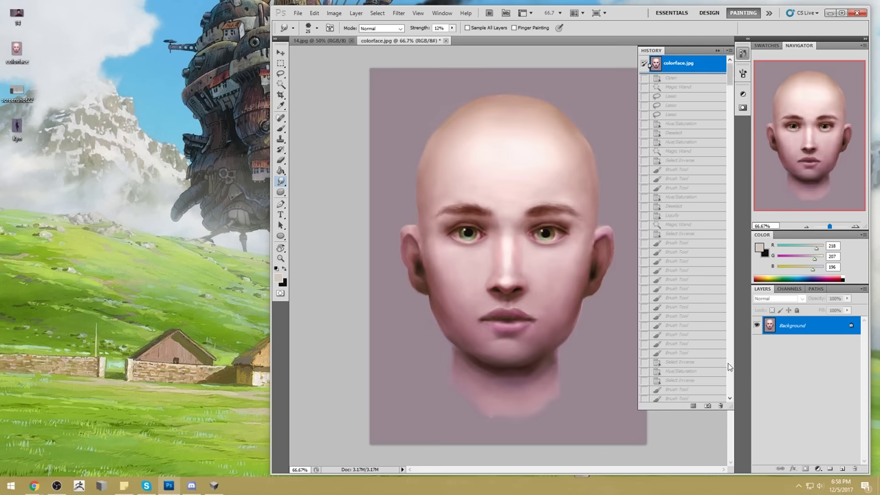
pyautogui.hotkey('ctrl', 'shift', 'v')
pyautogui.click(717, 51)
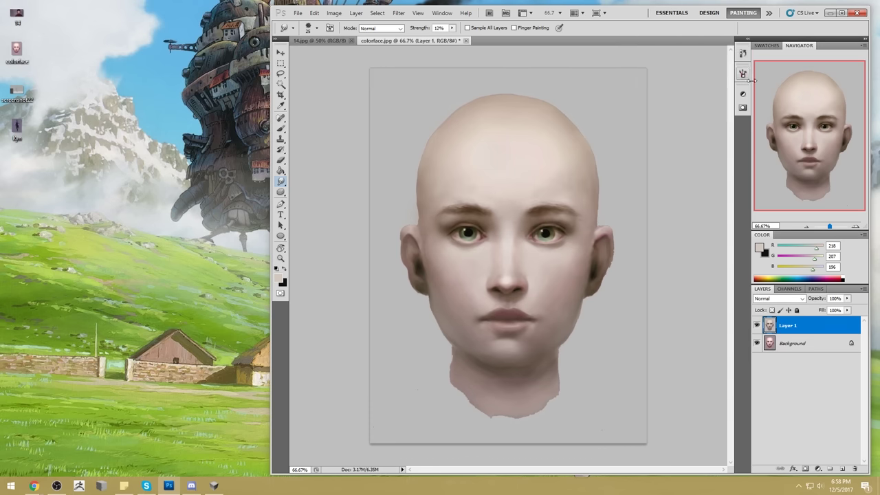
pyautogui.click(756, 325)
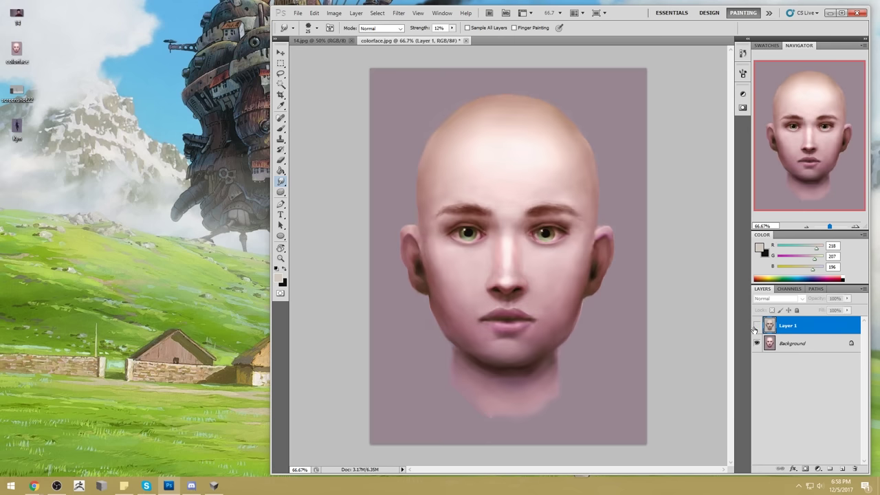
pyautogui.click(756, 325)
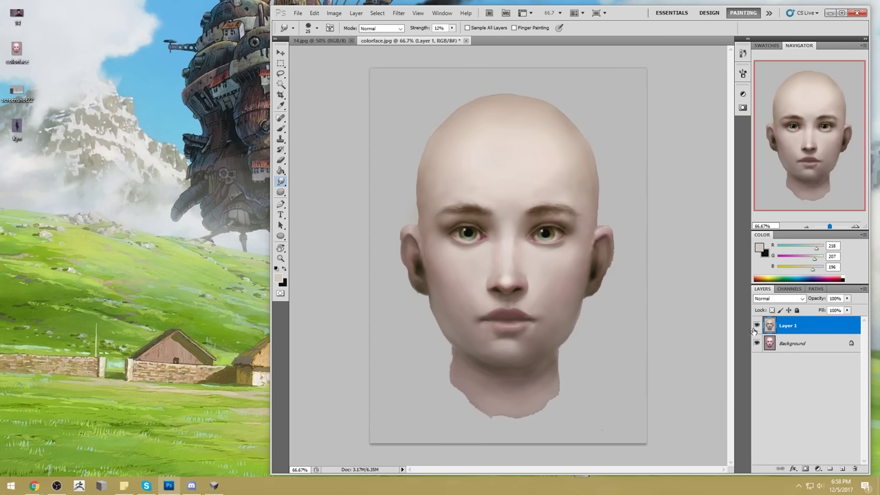
# Examine the skin tones of the eye area, cheek and forehead in the foreground colour picker without keeping a colour.
pyautogui.click(758, 246)
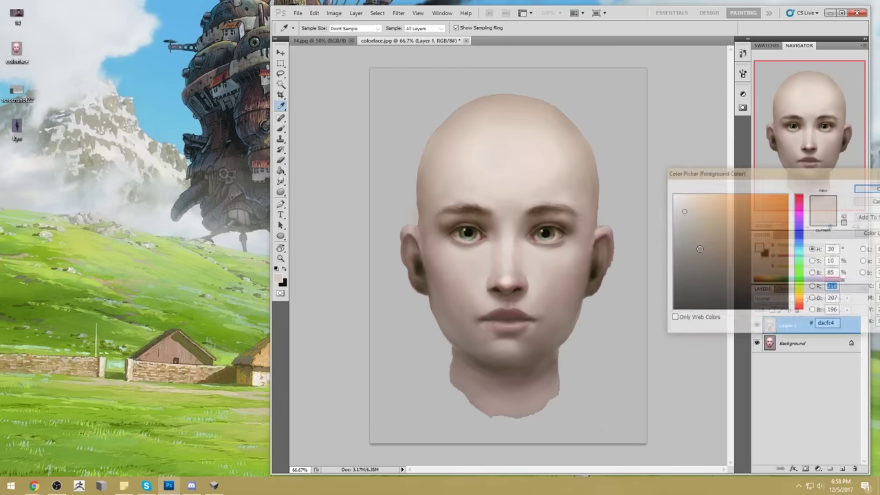
pyautogui.click(555, 235)
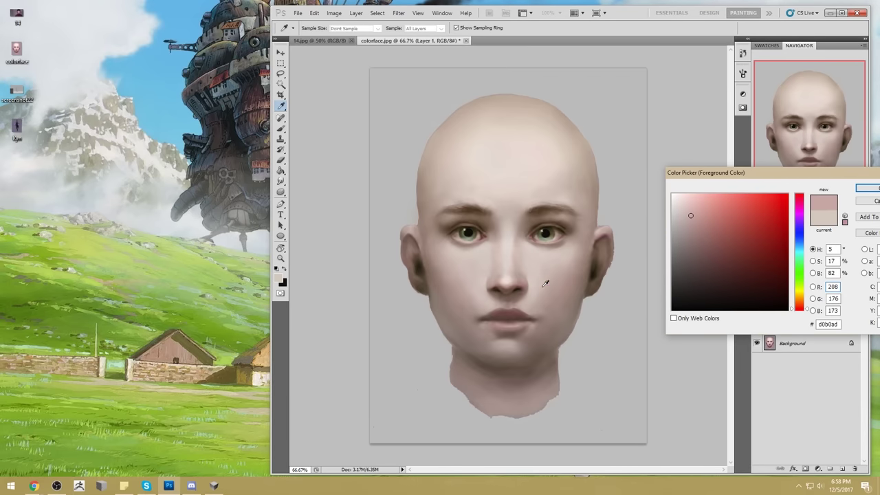
pyautogui.click(574, 281)
pyautogui.moveTo(695, 228)
pyautogui.mouseDown()
pyautogui.moveTo(670, 231)
pyautogui.moveTo(742, 228)
pyautogui.moveTo(731, 227)
pyautogui.mouseUp()
pyautogui.moveTo(563, 276)
pyautogui.mouseDown()
pyautogui.moveTo(554, 290)
pyautogui.moveTo(477, 287)
pyautogui.moveTo(441, 270)
pyautogui.moveTo(447, 290)
pyautogui.moveTo(585, 257)
pyautogui.mouseUp()
pyautogui.click(576, 163)
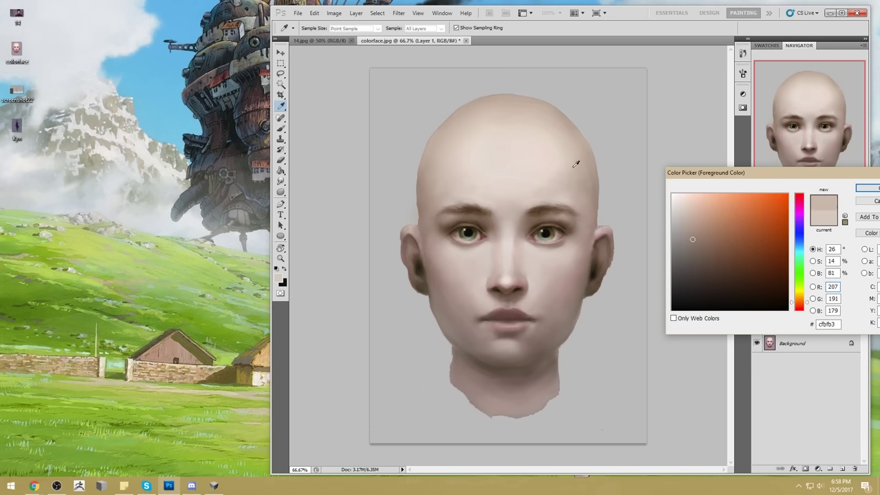
pyautogui.click(560, 136)
pyautogui.click(720, 227)
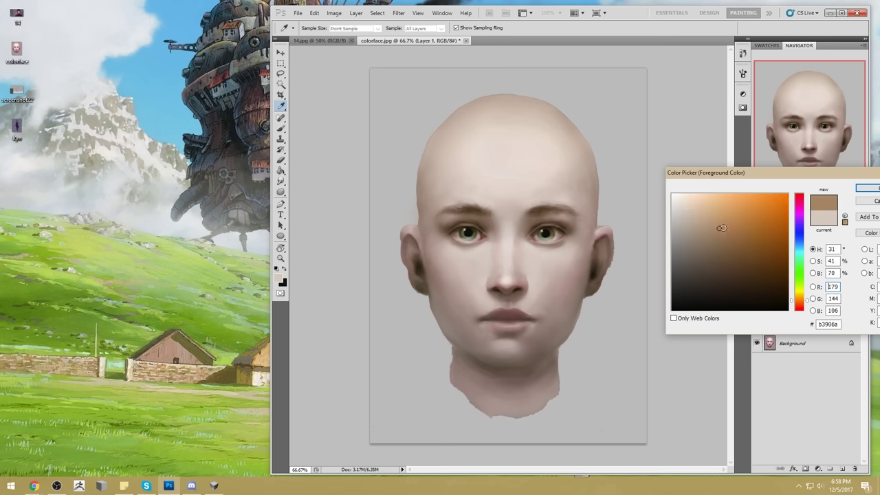
pyautogui.click(870, 200)
pyautogui.press('r')
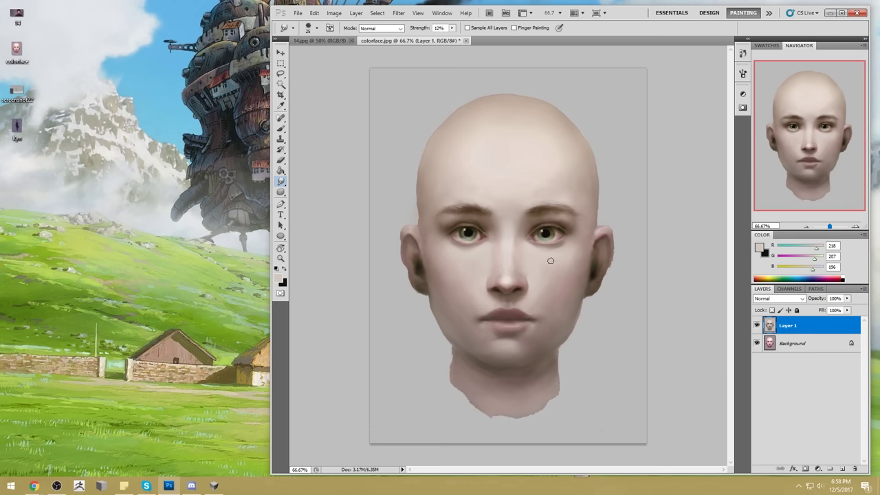
pyautogui.hotkey('ctrl', 'u')
pyautogui.moveTo(732, 327); pyautogui.dragTo(752, 299)
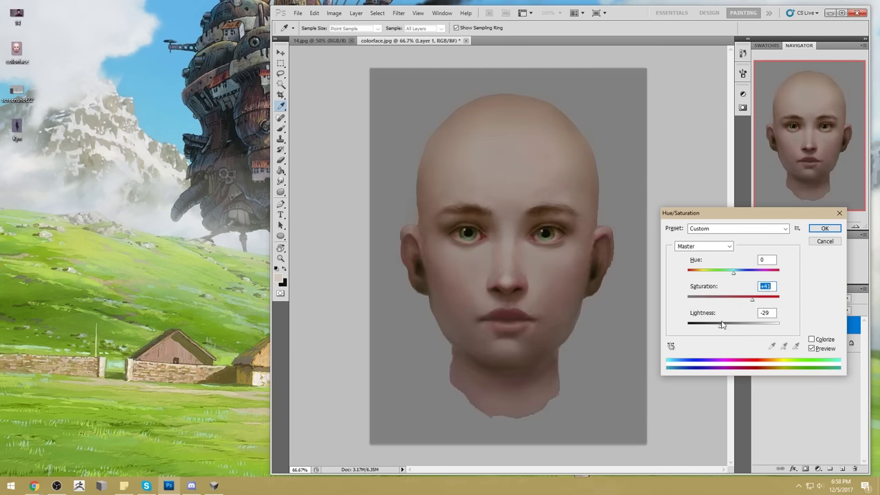
pyautogui.moveTo(720, 331); pyautogui.dragTo(723, 328)
pyautogui.moveTo(738, 274); pyautogui.dragTo(736, 274)
pyautogui.moveTo(752, 299); pyautogui.dragTo(751, 304)
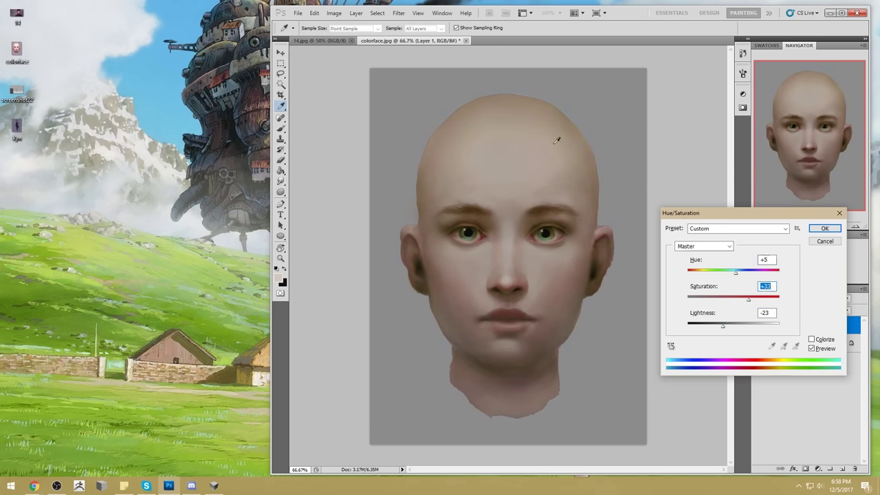
pyautogui.click(826, 242)
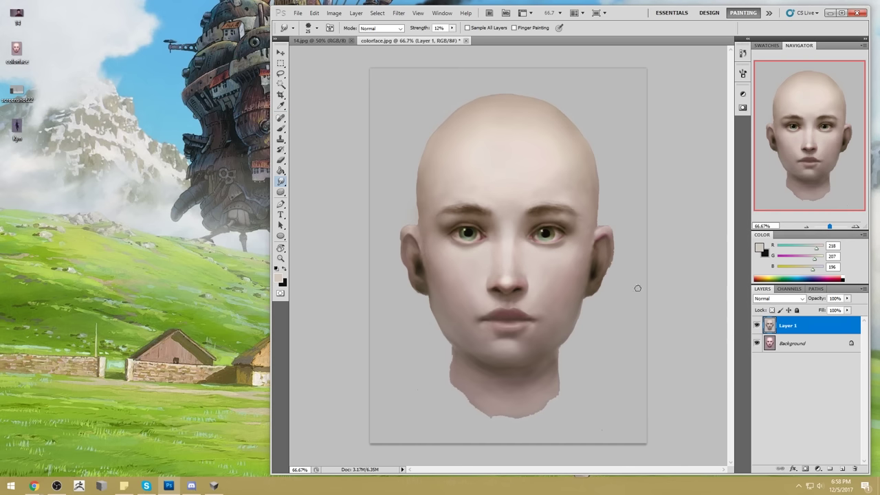
# Compare Layer 1 with the original portrait beneath it by hiding and showing the layer.
pyautogui.click(757, 326)
pyautogui.click(756, 326)
pyautogui.click(756, 326)
pyautogui.click(757, 326)
# Raise Layer 1's saturation by 13 and compare the adjusted layer with the original portrait.
pyautogui.hotkey('ctrl', 'u')
pyautogui.moveTo(733, 301); pyautogui.dragTo(736, 301)
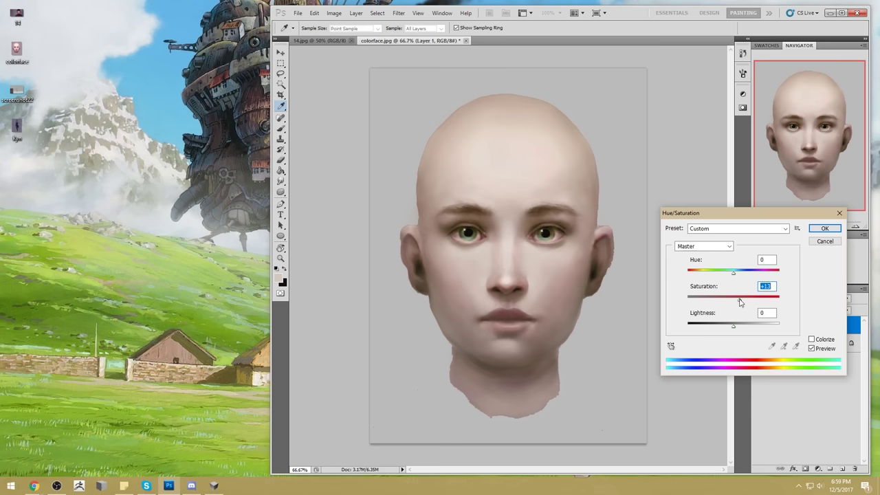
pyautogui.click(824, 228)
pyautogui.click(757, 326)
pyautogui.click(757, 325)
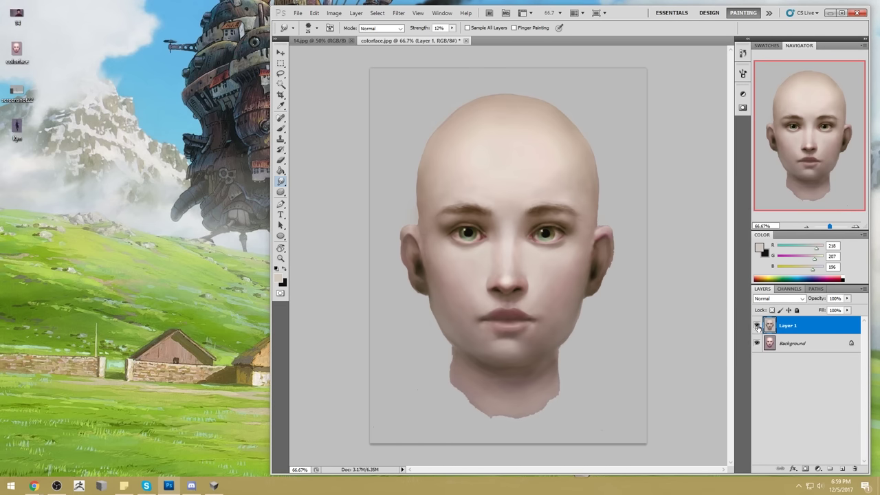
pyautogui.click(757, 326)
pyautogui.click(756, 326)
# Intensify the lip colour with the Sponge tool in Saturate mode at 49% flow and 175 px.
pyautogui.rightClick(280, 192)
pyautogui.click(316, 210)
pyautogui.click(379, 29)
pyautogui.click(369, 43)
pyautogui.press('[')
pyautogui.press('[')
pyautogui.press('[')
pyautogui.press('[')
pyautogui.press('[')
pyautogui.press('[')
pyautogui.press('[')
pyautogui.press('[')
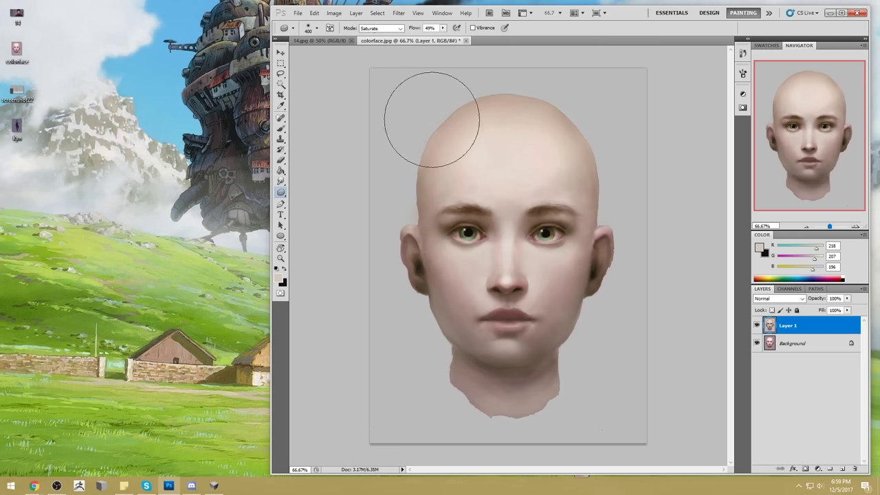
pyautogui.press(']')
pyautogui.press(']')
pyautogui.press(']')
pyautogui.press(']')
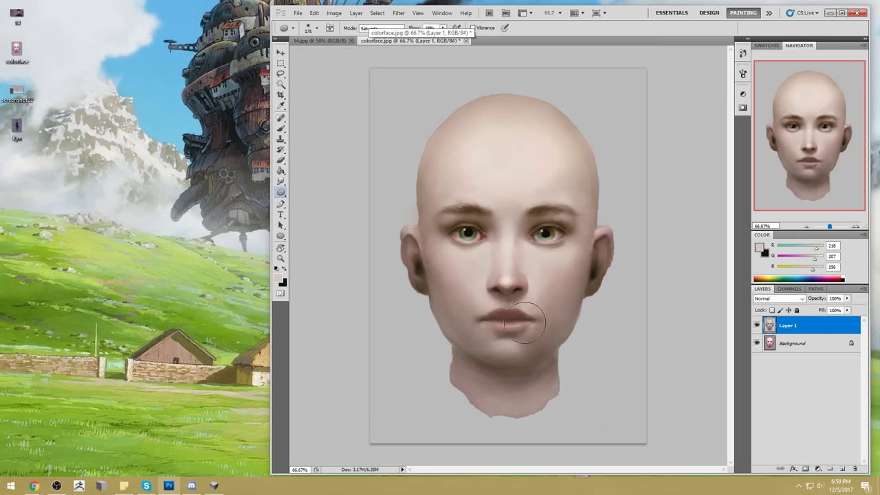
pyautogui.moveTo(525, 323); pyautogui.dragTo(512, 322)
# Saturate the green of both eyes with the Sponge tool, starting at 35 px.
pyautogui.press('[')
pyautogui.press('[')
pyautogui.press('[')
pyautogui.press('[')
pyautogui.press('[')
pyautogui.press('[')
pyautogui.press('[')
pyautogui.press('[')
pyautogui.press('[')
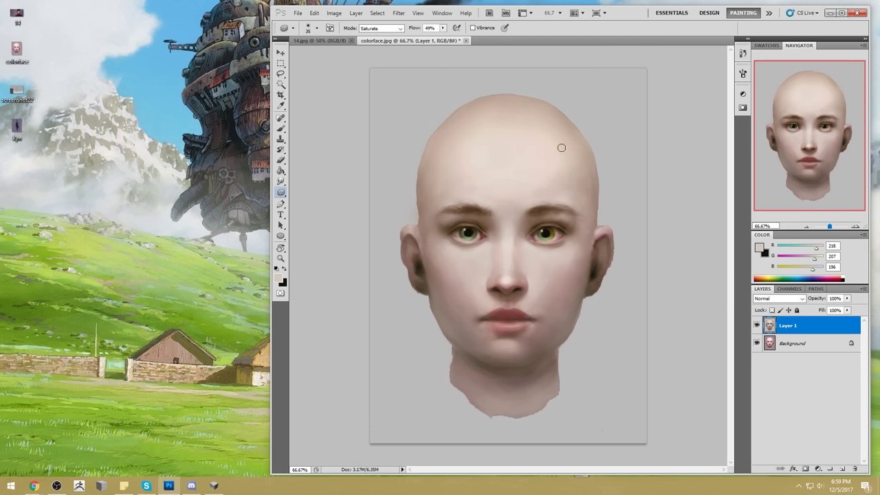
pyautogui.press(']')
pyautogui.press(']')
pyautogui.press(']')
pyautogui.press(']')
# Tone down the oversaturated outer corner of the right-hand eye with a soft round brush at 40 px and a tone sampled there.
pyautogui.press('b')
pyautogui.rightClick(528, 233)
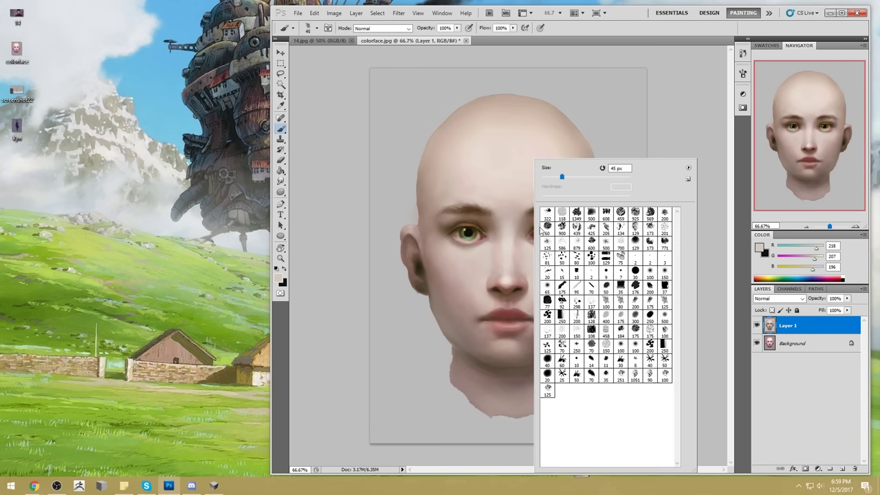
pyautogui.doubleClick(658, 273)
pyautogui.keyDown('alt'); pyautogui.click(558, 233); pyautogui.keyUp('alt')
pyautogui.press('[')
pyautogui.press('[')
pyautogui.press('[')
pyautogui.press('[')
pyautogui.press('[')
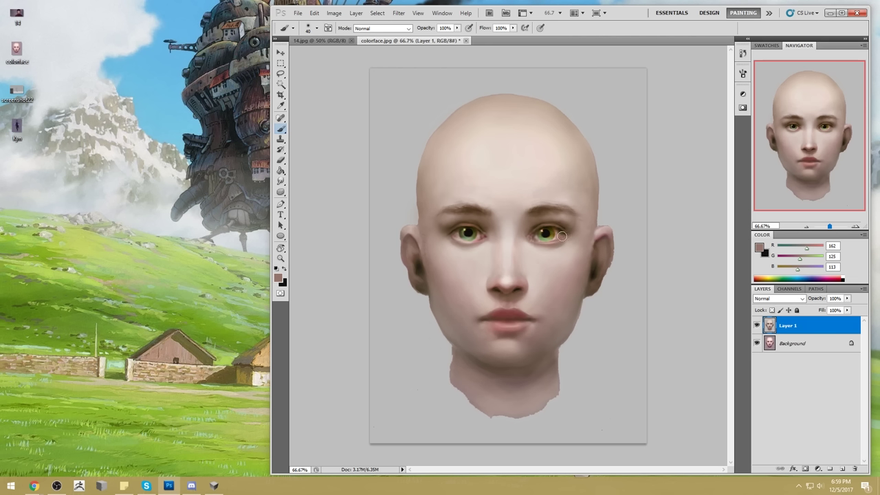
# Soften the colour around the eye corners with a sampled light skin tone at 70 px and 63% opacity.
pyautogui.keyDown('alt'); pyautogui.click(533, 216); pyautogui.keyUp('alt')
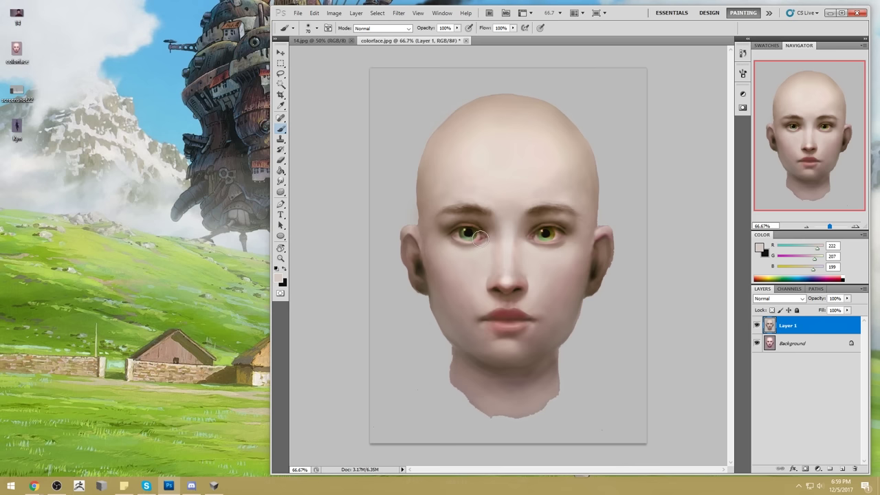
pyautogui.press('6')
pyautogui.press('3')
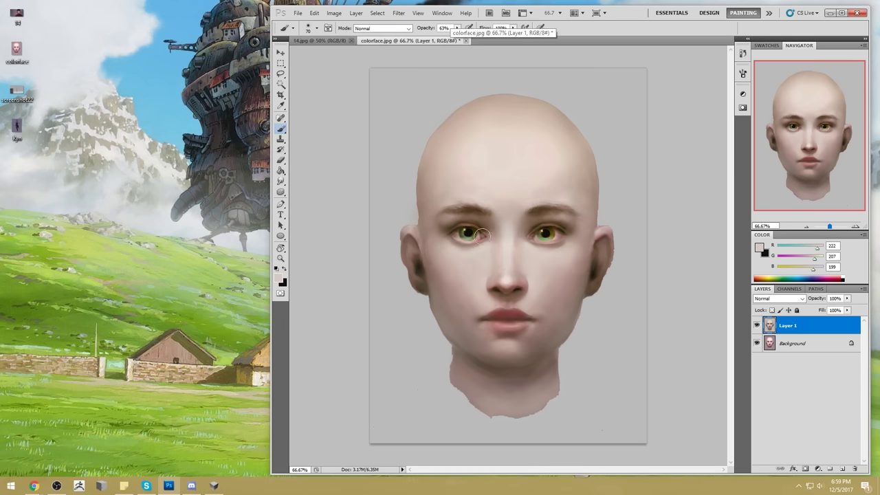
pyautogui.moveTo(464, 241); pyautogui.dragTo(455, 238)
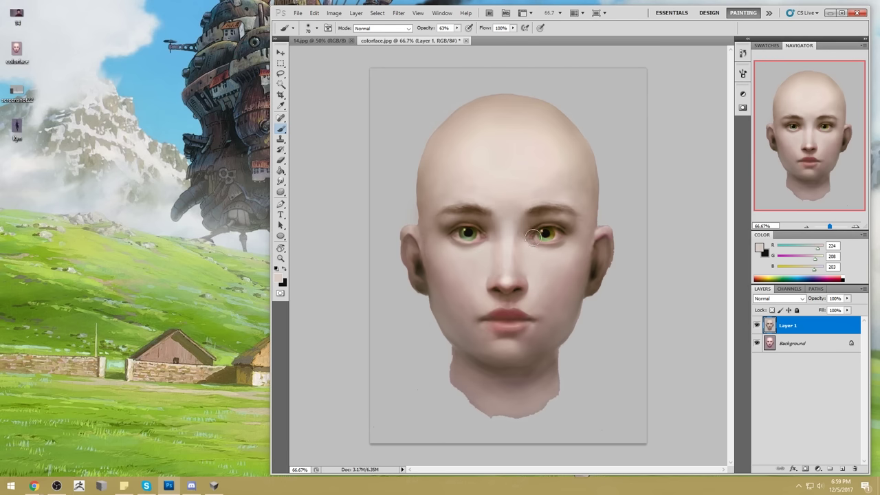
# Paint the inner eye corners with reddish skin tones sampled there, raising the brush opacity to 79%.
pyautogui.keyDown('alt'); pyautogui.click(479, 236); pyautogui.keyUp('alt')
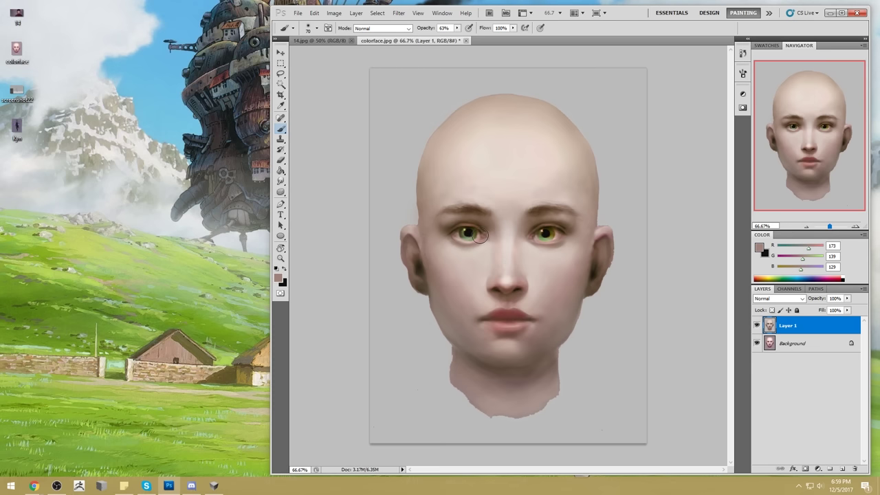
pyautogui.moveTo(456, 29); pyautogui.dragTo(464, 37)
pyautogui.keyDown('alt'); pyautogui.click(479, 240); pyautogui.keyUp('alt')
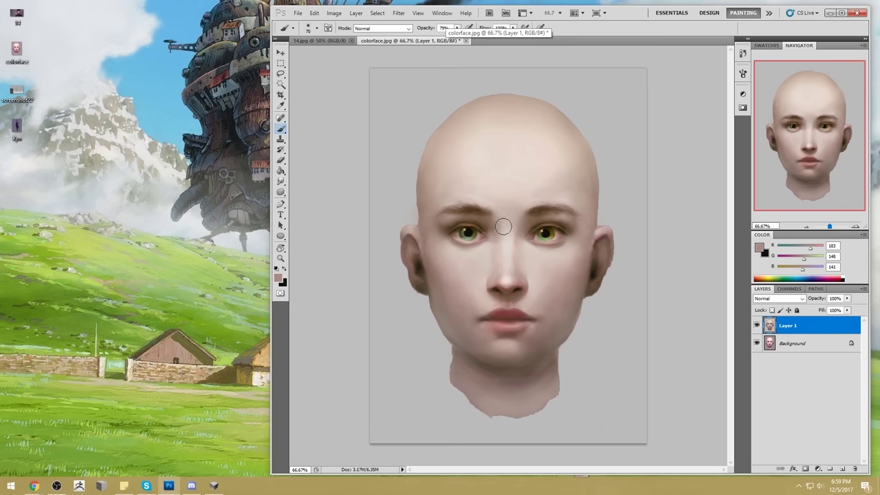
pyautogui.moveTo(510, 222)
pyautogui.mouseDown()
pyautogui.moveTo(520, 209)
pyautogui.moveTo(518, 225)
pyautogui.mouseUp()
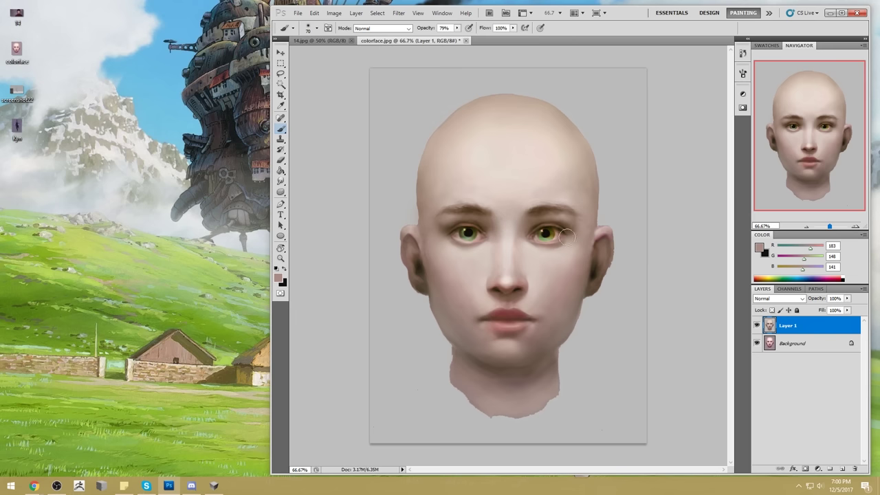
# Blend the skin around both inner eye corners with light tones sampled nearby, enlarging the brush to 175 px.
pyautogui.keyDown('alt'); pyautogui.click(534, 239); pyautogui.keyUp('alt')
pyautogui.keyDown('alt'); pyautogui.click(535, 236); pyautogui.keyUp('alt')
pyautogui.keyDown('alt'); pyautogui.click(488, 245); pyautogui.keyUp('alt')
pyautogui.press(']')
pyautogui.press(']')
pyautogui.press(']')
pyautogui.press(']')
pyautogui.press(']')
pyautogui.press(']')
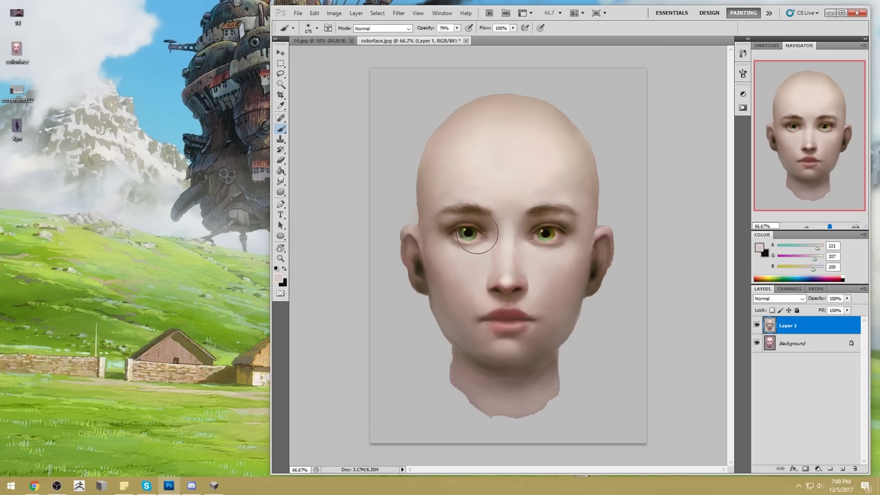
# Soften the skin beneath the eyes using a muted brown tone sampled under the right-hand eye at 47% brush opacity.
pyautogui.keyDown('alt'); pyautogui.click(534, 242); pyautogui.keyUp('alt')
pyautogui.keyDown('alt'); pyautogui.click(554, 245); pyautogui.keyUp('alt')
pyautogui.click(457, 28)
pyautogui.moveTo(450, 40); pyautogui.dragTo(442, 38)
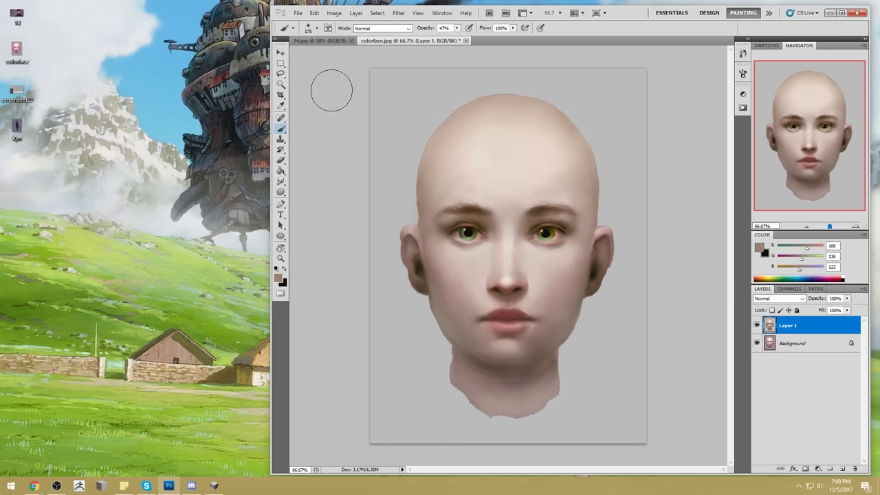
pyautogui.press(']')
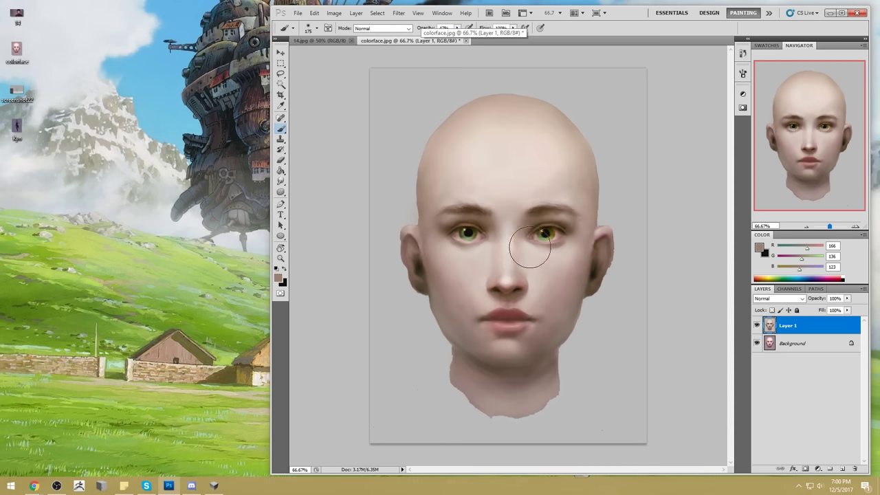
pyautogui.press('[')
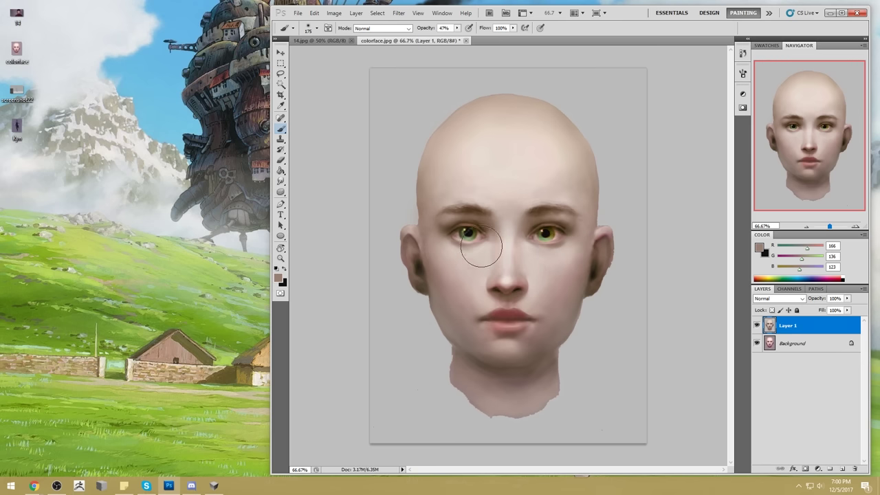
# Stretch the portrait layer downward to 102.47% of its height, keeping the width at 100%.
pyautogui.press('v')
pyautogui.moveTo(508, 442); pyautogui.dragTo(507, 451)
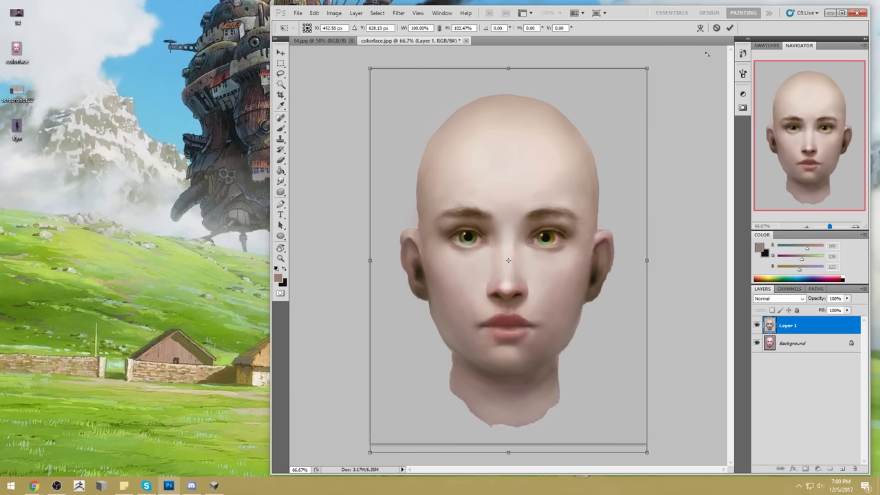
pyautogui.click(730, 28)
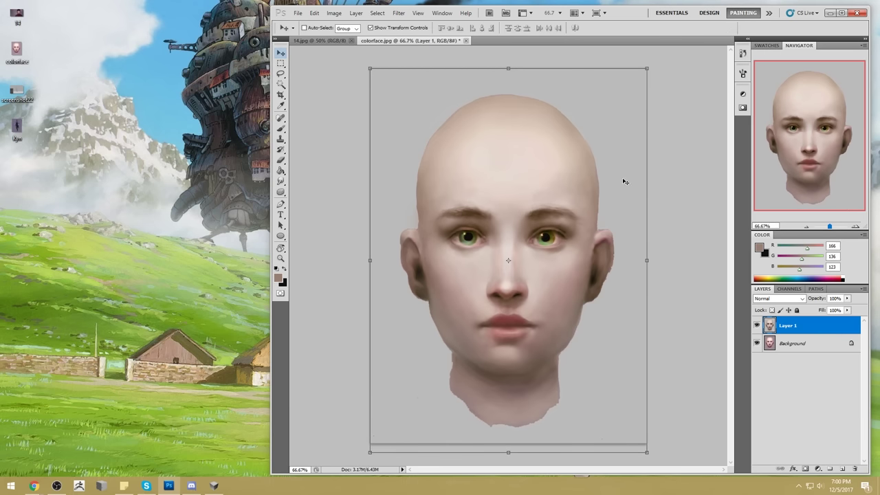
# Copy the lower half of the face and neck to a new layer and nudge it up slightly.
pyautogui.press('l')
pyautogui.moveTo(416, 289); pyautogui.dragTo(369, 338)
pyautogui.click(649, 301)
pyautogui.moveTo(648, 298)
pyautogui.mouseDown()
pyautogui.moveTo(579, 267)
pyautogui.moveTo(411, 297)
pyautogui.moveTo(658, 376)
pyautogui.moveTo(646, 299)
pyautogui.mouseUp()
pyautogui.hotkey('ctrl', 'j')
pyautogui.press('v')
pyautogui.moveTo(555, 304); pyautogui.dragTo(554, 307)
pyautogui.hotkey('ctrl', 'z')
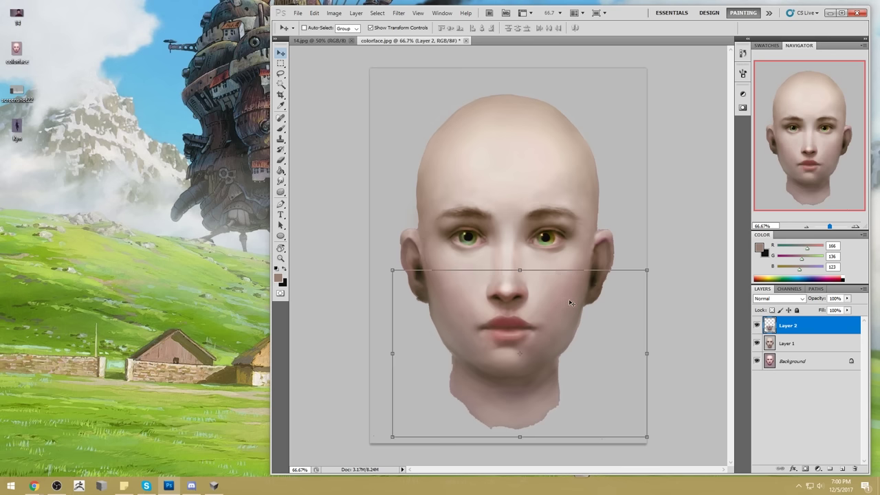
pyautogui.press('Up')
pyautogui.press('Up')
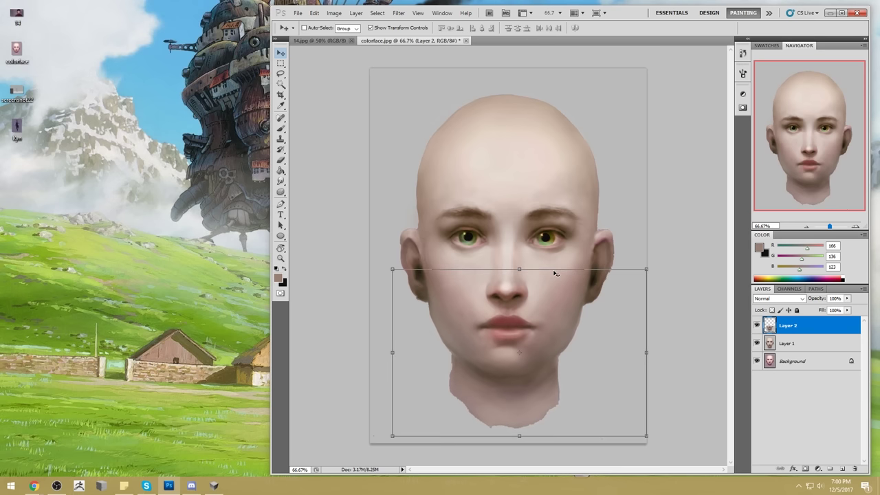
# Outline the chin and neck below the lips, copy that area to a new layer, and nudge it slightly down.
pyautogui.press('l')
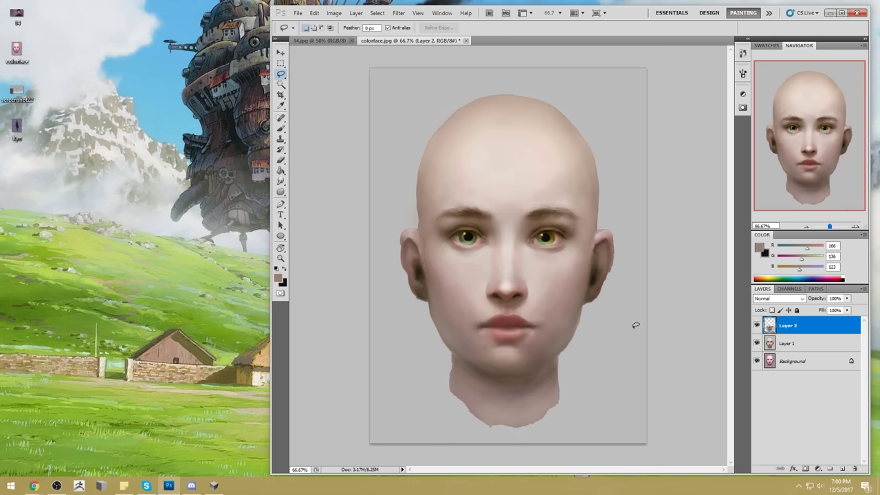
pyautogui.moveTo(600, 323)
pyautogui.mouseDown()
pyautogui.moveTo(526, 337)
pyautogui.moveTo(459, 324)
pyautogui.moveTo(457, 450)
pyautogui.moveTo(604, 318)
pyautogui.mouseUp()
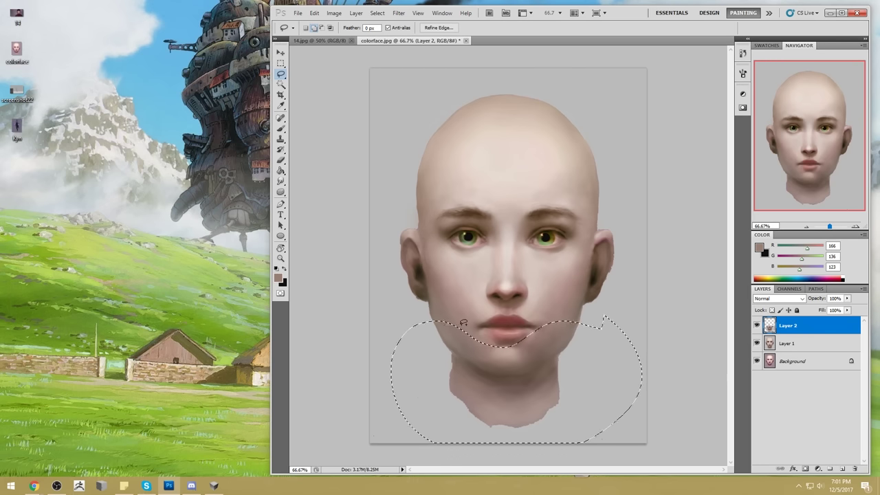
pyautogui.hotkey('ctrl', 'j')
pyautogui.press('v')
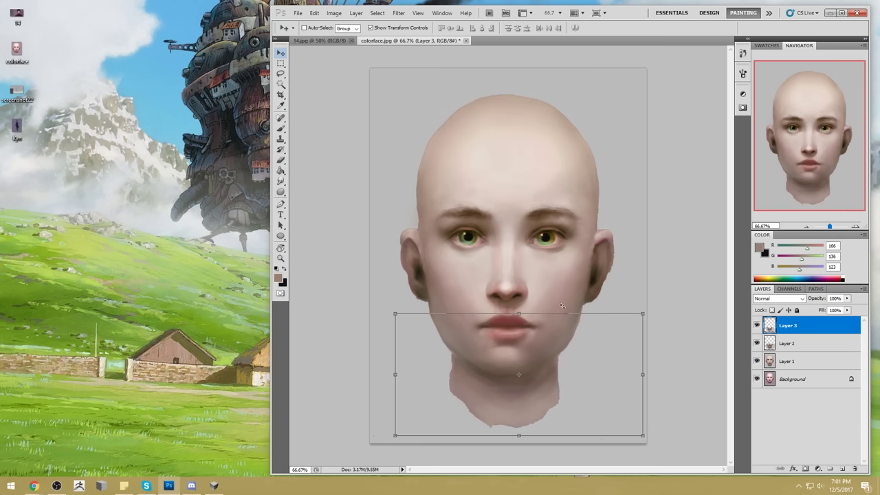
pyautogui.press('Down')
pyautogui.press('Down')
pyautogui.press('Down')
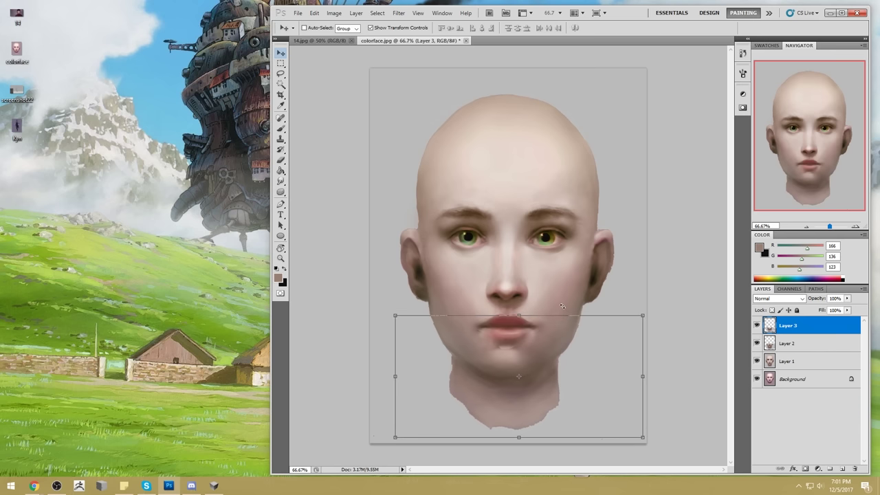
# Set up a soft 100 px eraser with 0% hardness for blending the seams of the copied chin piece.
pyautogui.press('b')
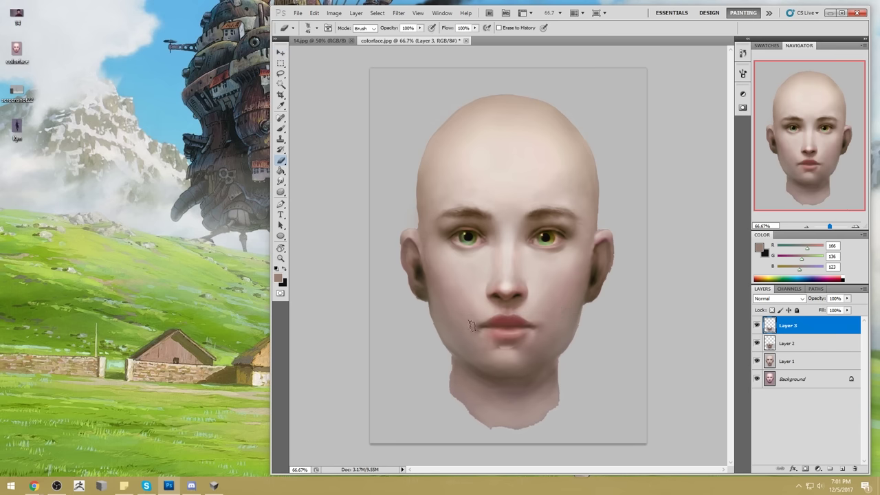
pyautogui.rightClick(543, 275)
pyautogui.click(675, 274)
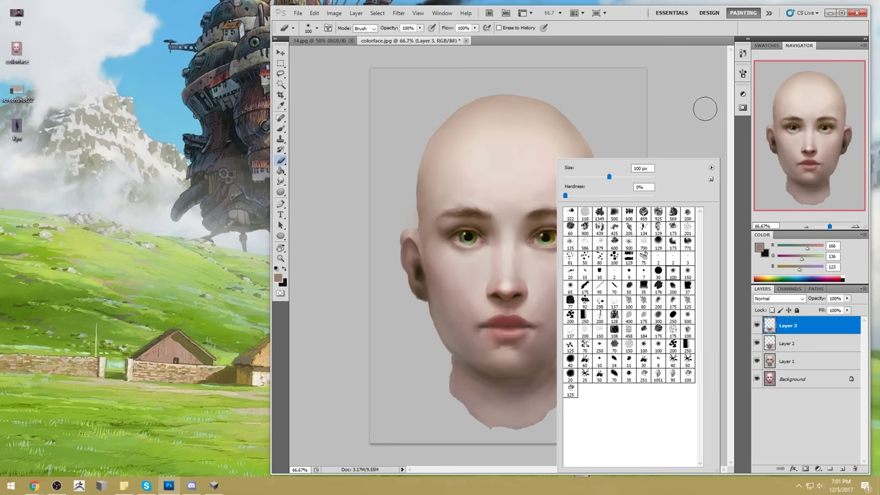
pyautogui.click(678, 103)
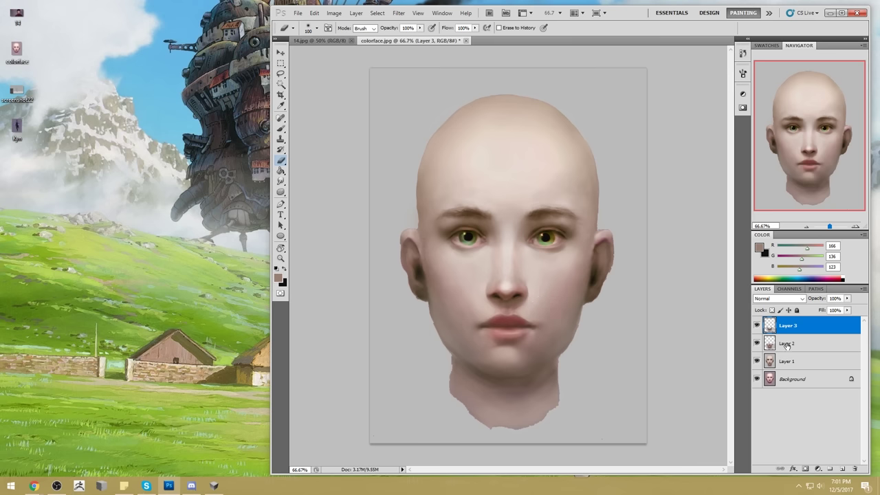
# Merge Layer 2 and Layer 3 into Layer 1.
pyautogui.rightClick(788, 345)
pyautogui.click(809, 315)
pyautogui.rightClick(789, 328)
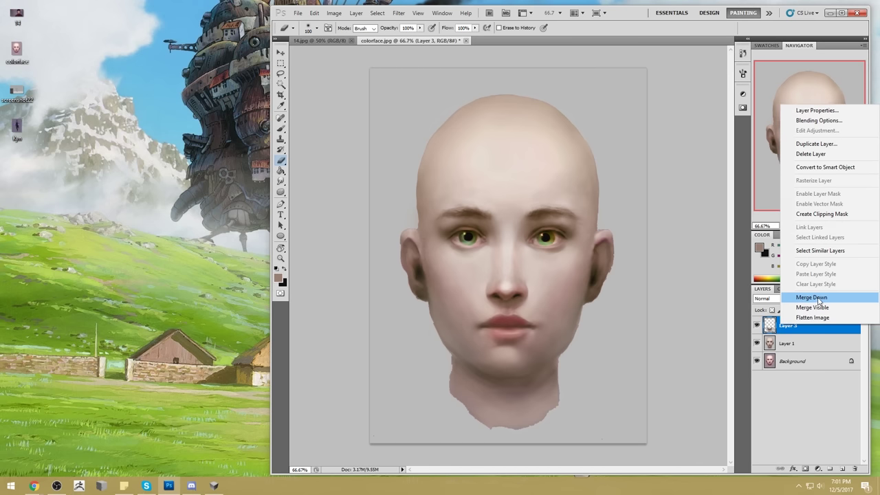
pyautogui.click(813, 349)
# Compare the repainted portrait with the original by repeatedly hiding and showing Layer 1 at 50% zoom.
pyautogui.click(756, 326)
pyautogui.click(756, 326)
pyautogui.click(756, 327)
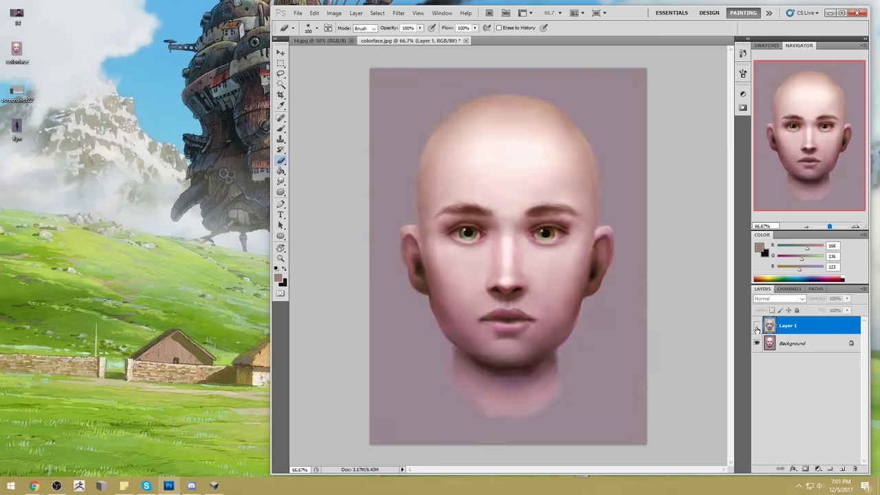
pyautogui.click(756, 327)
pyautogui.hotkey('ctrl', '-')
pyautogui.click(756, 327)
pyautogui.click(756, 327)
pyautogui.click(756, 327)
pyautogui.click(756, 327)
pyautogui.click(756, 327)
pyautogui.click(756, 327)
pyautogui.click(756, 327)
pyautogui.click(757, 327)
pyautogui.click(756, 327)
pyautogui.click(757, 327)
pyautogui.click(757, 327)
pyautogui.click(756, 328)
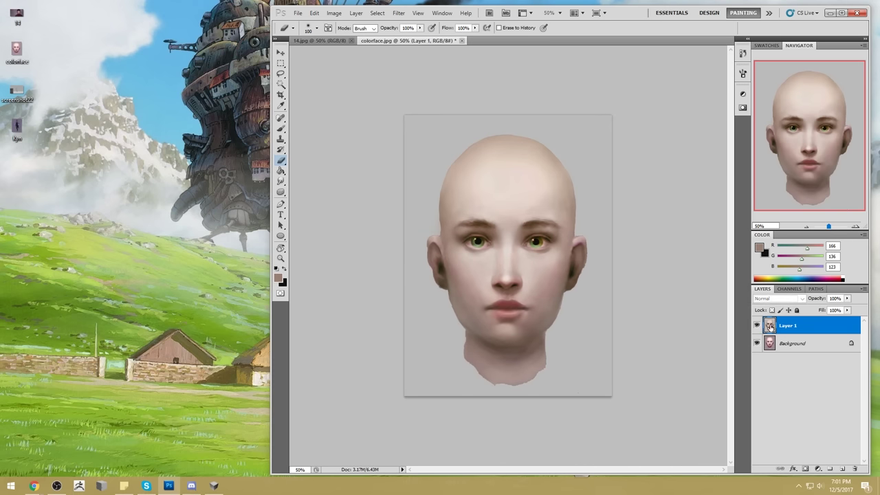
# Select the plain grey backdrop around the head and raise its lightness to +18 with Hue/Saturation.
pyautogui.click(281, 84)
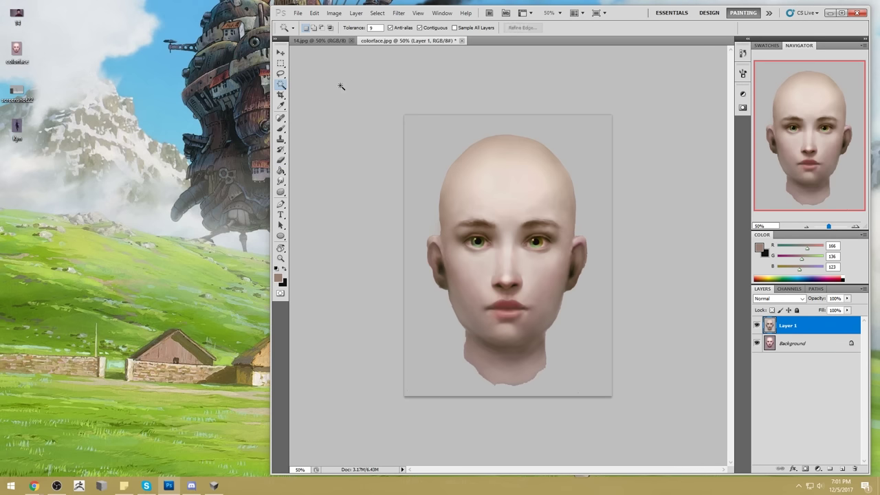
pyautogui.click(431, 143)
pyautogui.hotkey('ctrl', 'd')
pyautogui.press('i')
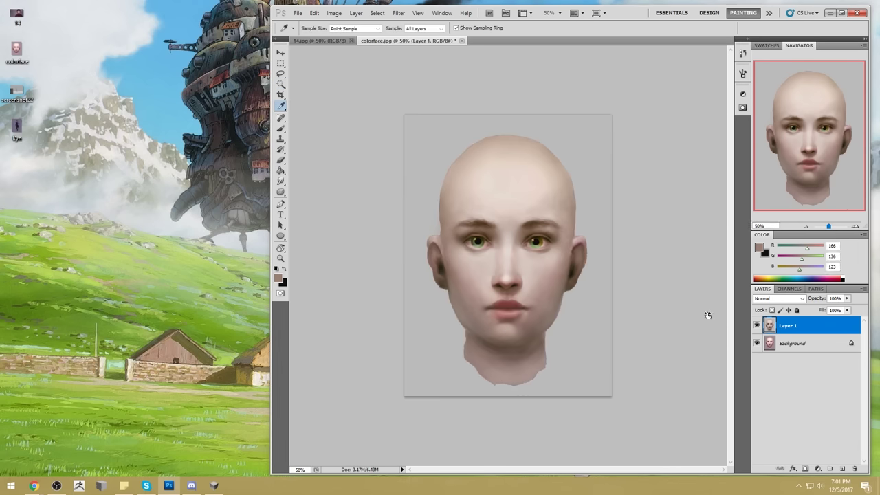
pyautogui.hotkey('ctrl', 'u')
pyautogui.moveTo(733, 329); pyautogui.dragTo(742, 330)
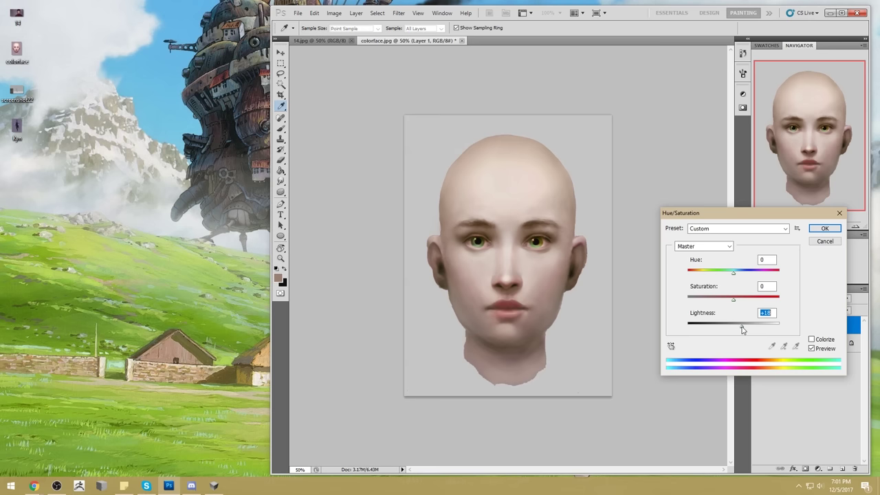
pyautogui.click(834, 229)
# Check the portrait with its lighter backdrop against the original by toggling the visibility of Layer 1.
pyautogui.click(758, 326)
pyautogui.click(757, 326)
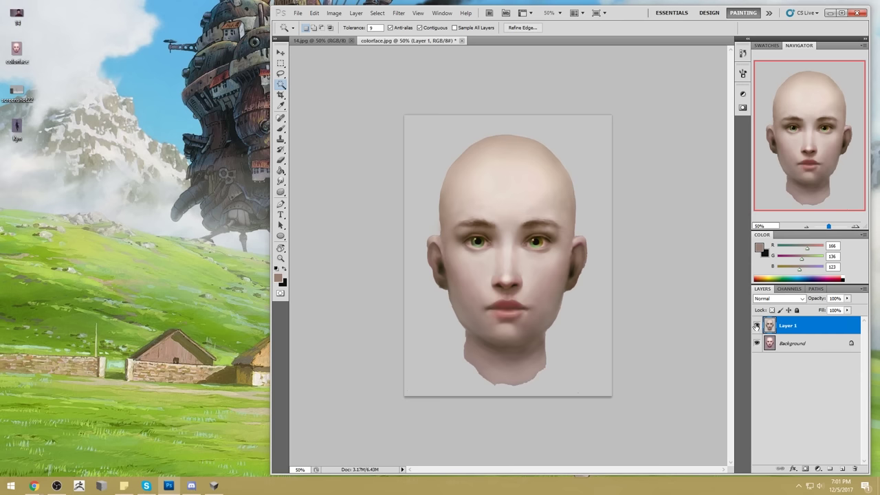
pyautogui.click(757, 326)
pyautogui.click(757, 327)
pyautogui.click(756, 326)
pyautogui.click(757, 326)
pyautogui.click(757, 326)
pyautogui.click(757, 325)
pyautogui.click(756, 325)
pyautogui.click(757, 326)
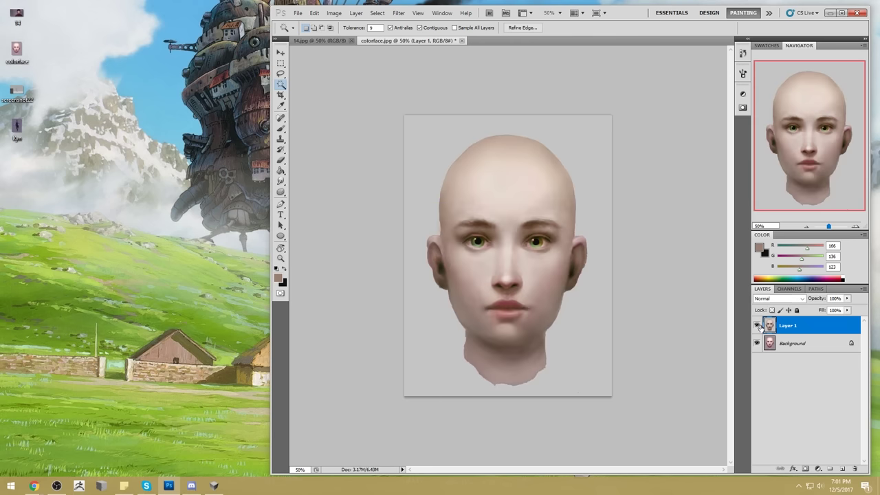
# Flatten the image and try desaturating the eyes with a 100 px Color-mode brush in grey sampled from the backdrop.
pyautogui.rightClick(805, 331)
pyautogui.click(830, 302)
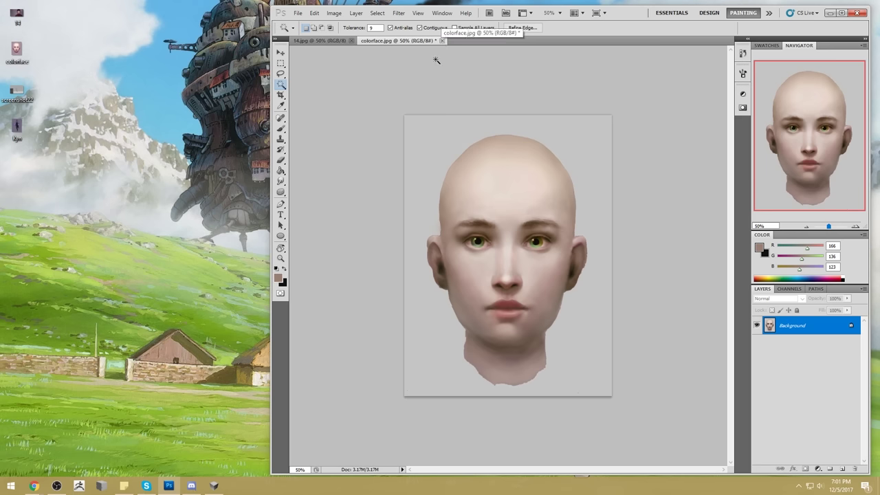
pyautogui.press('b')
pyautogui.keyDown('alt'); pyautogui.click(593, 212); pyautogui.keyUp('alt')
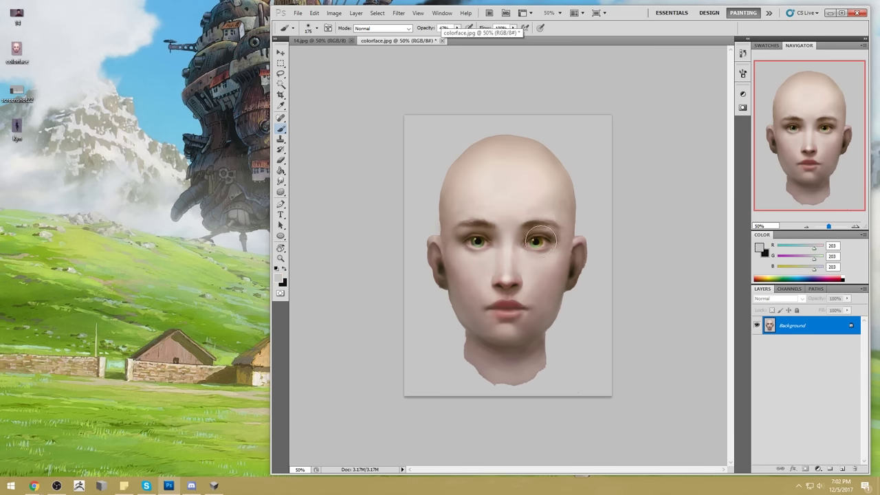
pyautogui.click(385, 28)
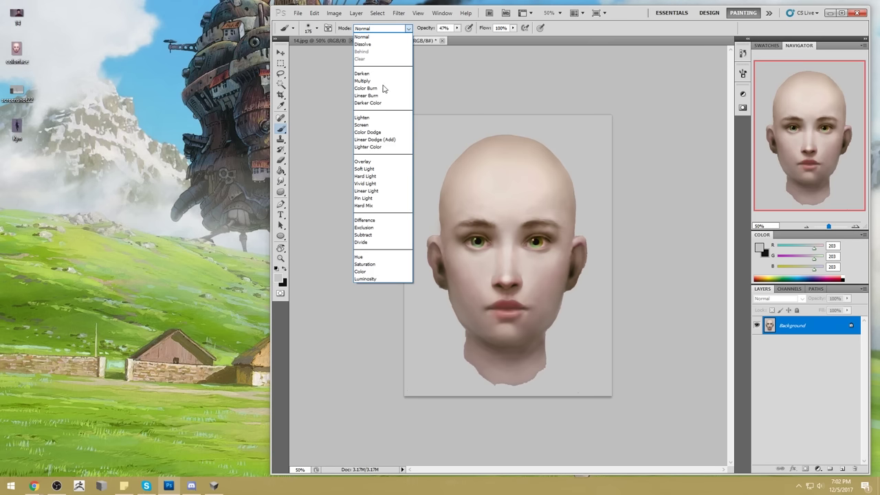
pyautogui.click(360, 271)
pyautogui.press('[')
pyautogui.press('[')
pyautogui.press('[')
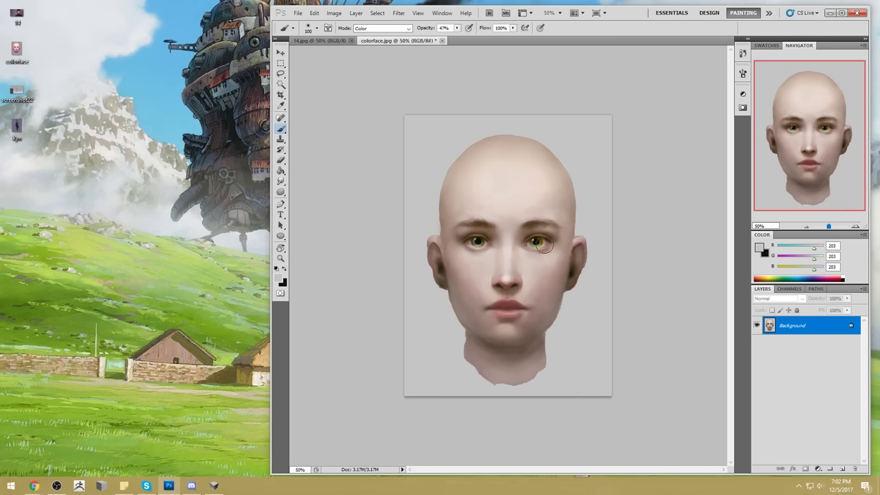
pyautogui.moveTo(486, 244)
pyautogui.mouseDown()
pyautogui.moveTo(470, 242)
pyautogui.moveTo(489, 243)
pyautogui.mouseUp()
# Clear the active selection and tone down the colour in both eyes with the grey Color-mode brush.
pyautogui.press('m')
pyautogui.rightClick(532, 246)
pyautogui.click(542, 253)
pyautogui.press('b')
pyautogui.moveTo(481, 248); pyautogui.dragTo(543, 247)
# Copy the whole finished image, restore the document's opening snapshot, and paste the copy in place as a new layer.
pyautogui.hotkey('ctrl', 'a')
pyautogui.hotkey('ctrl', 'a')
pyautogui.click(742, 53)
pyautogui.moveTo(730, 349); pyautogui.dragTo(730, 121)
pyautogui.click(681, 63)
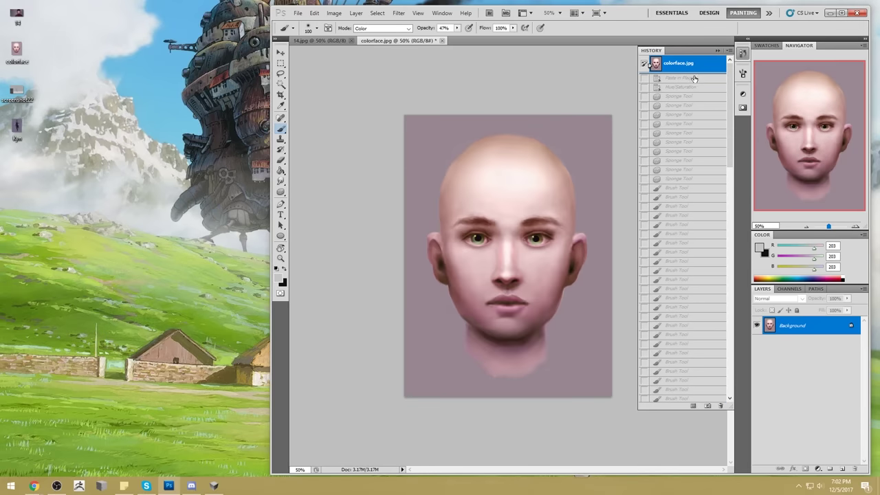
pyautogui.hotkey('ctrl', 'shift', 'v')
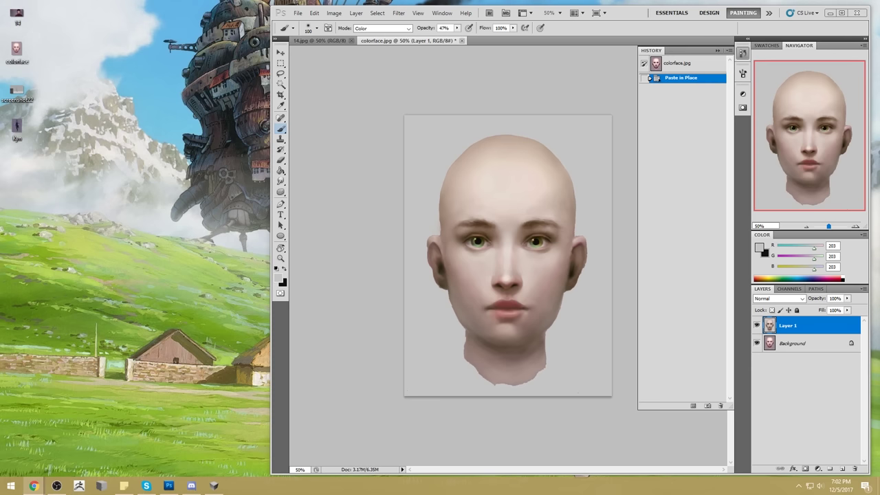
# Reposition the program window on the desktop and widen it.
pyautogui.moveTo(627, 16); pyautogui.dragTo(516, 15)
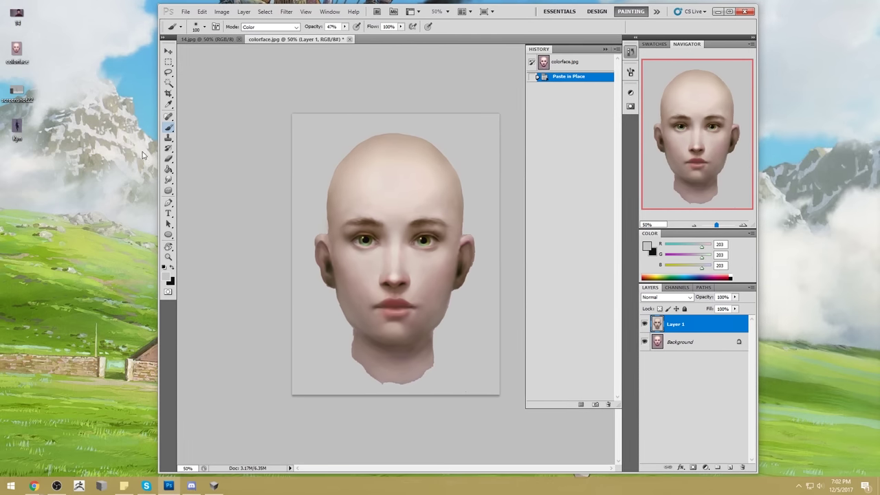
pyautogui.moveTo(157, 175); pyautogui.dragTo(56, 173)
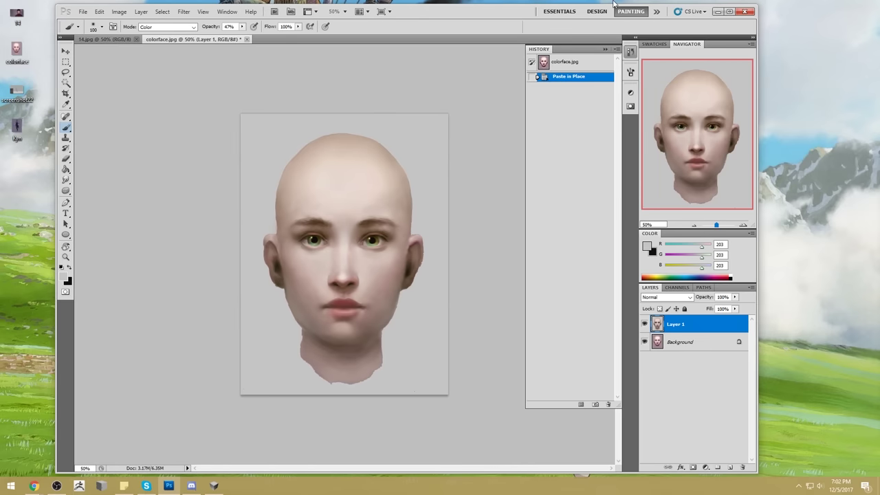
pyautogui.moveTo(499, 16); pyautogui.dragTo(532, 15)
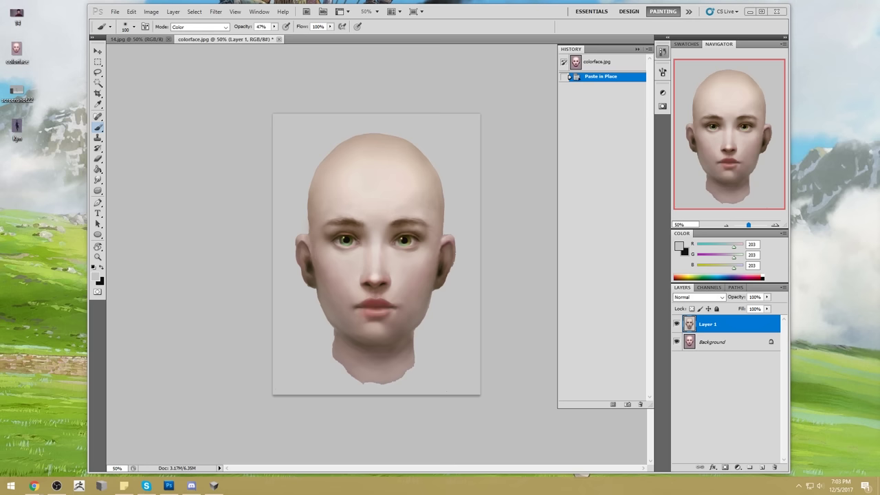
pyautogui.moveTo(600, 472); pyautogui.dragTo(600, 469)
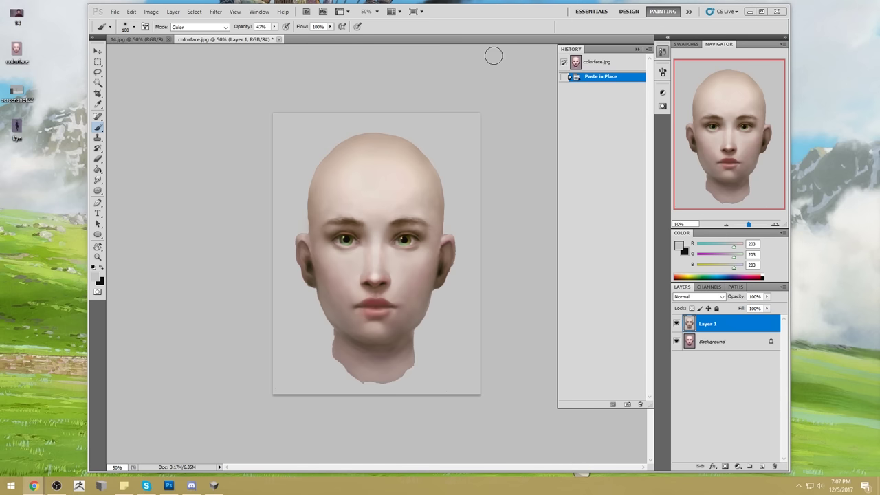
# Collapse the history list, flatten the image, and close colorface.jpg with its changes saved.
pyautogui.click(637, 49)
pyautogui.rightClick(735, 330)
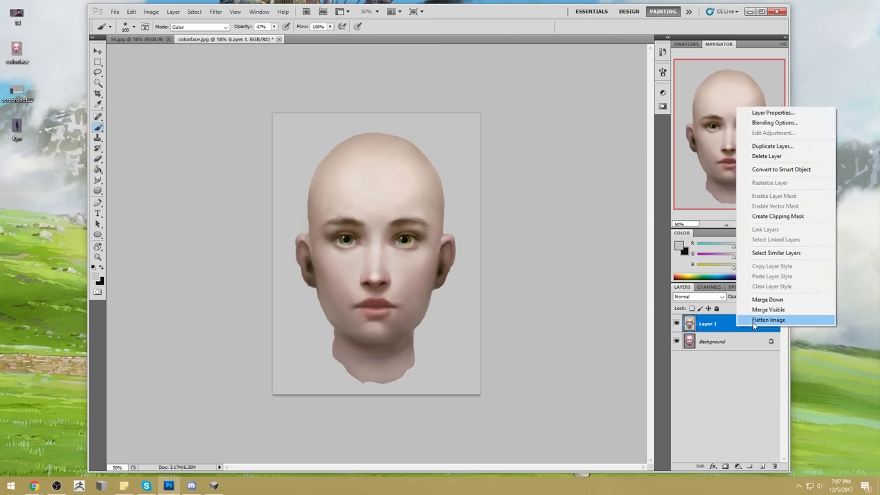
pyautogui.click(756, 319)
pyautogui.click(259, 39)
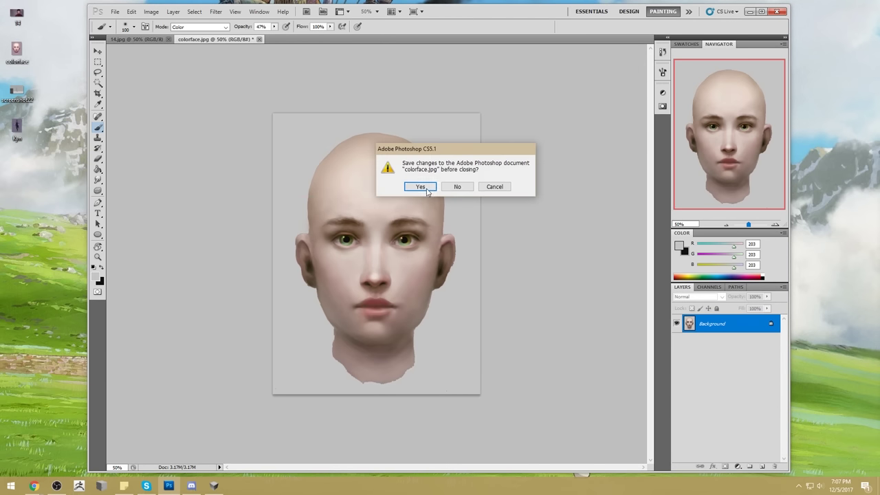
pyautogui.click(418, 186)
pyautogui.click(496, 134)
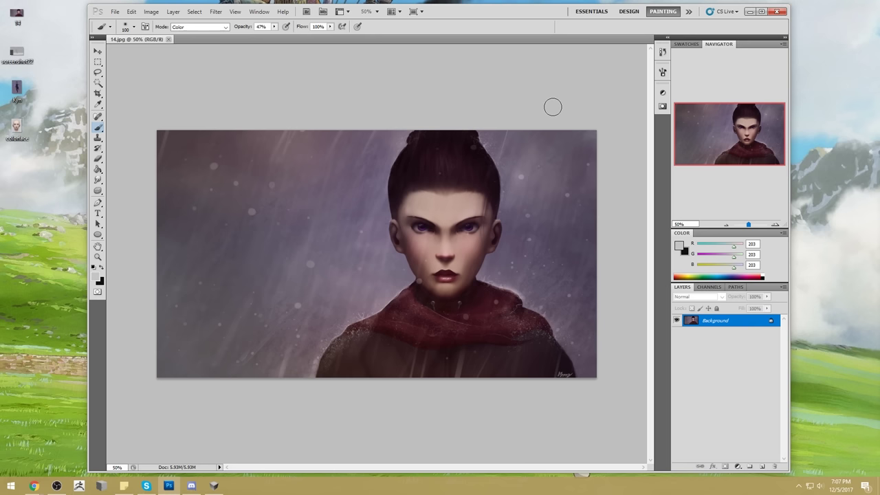
# Reduce the overall saturation of the hooded-scarf portrait with a Hue/Saturation adjustment.
pyautogui.hotkey('ctrl', 'u')
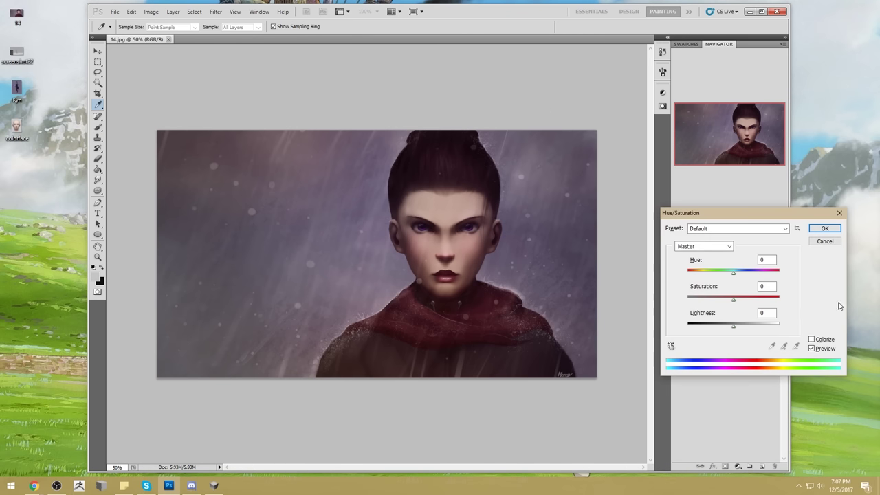
pyautogui.moveTo(732, 300); pyautogui.dragTo(723, 301)
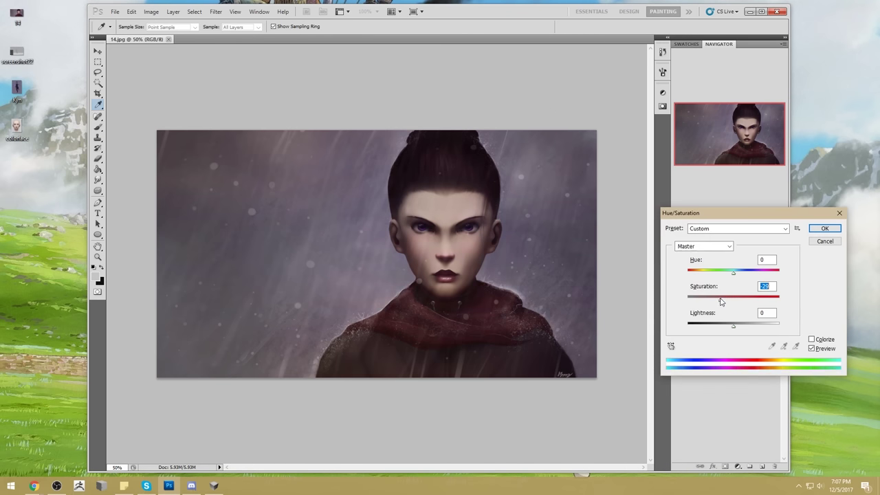
pyautogui.click(827, 228)
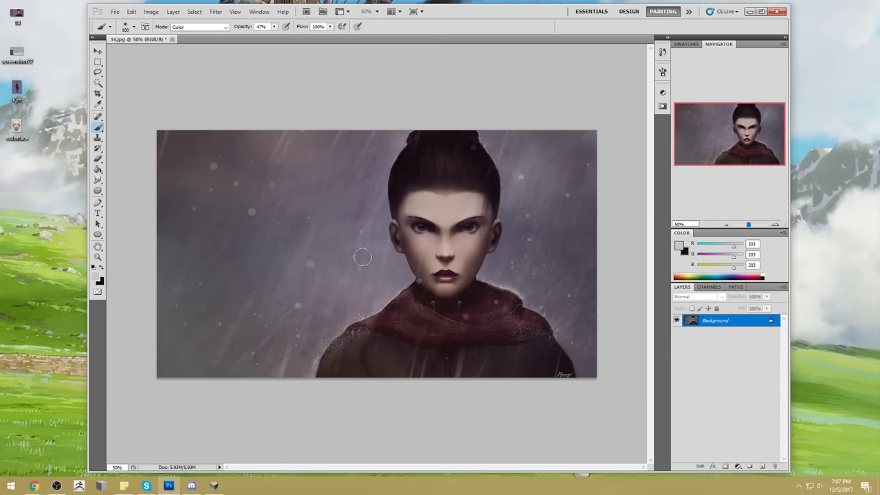
# Enlarge the brush to 1000 px and inspect the dark shadow colour beside the jaw in the colour picker.
pyautogui.keyDown('alt'); pyautogui.click(507, 268); pyautogui.keyUp('alt')
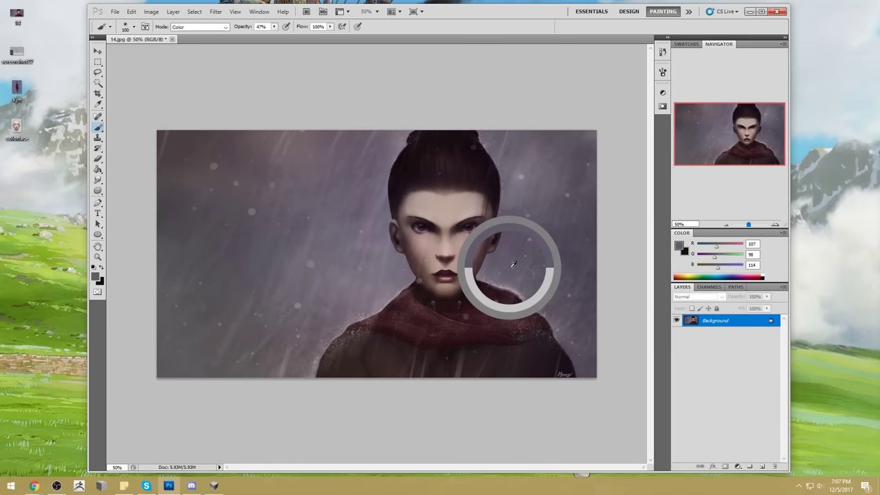
pyautogui.press(']')
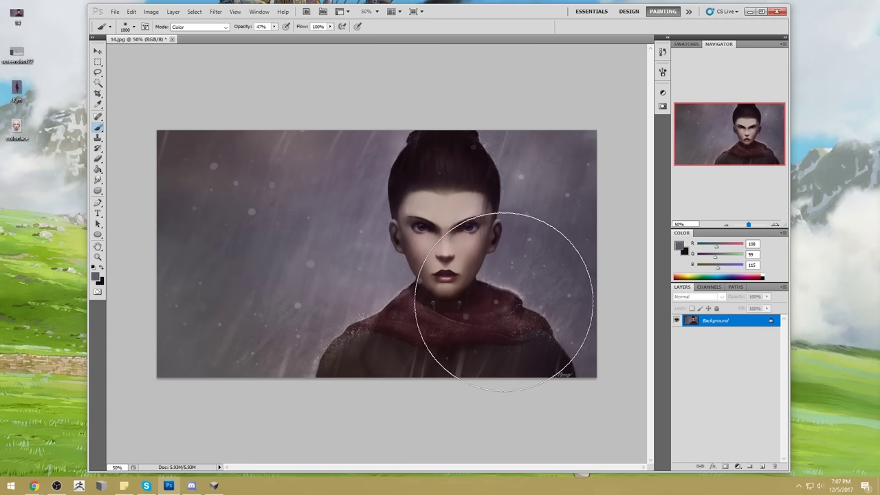
pyautogui.keyDown('alt'); pyautogui.click(468, 295); pyautogui.keyUp('alt')
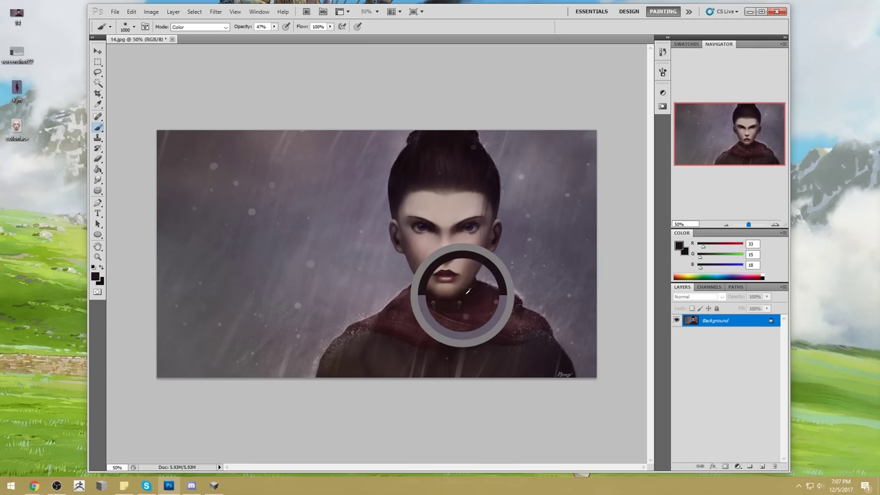
pyautogui.click(677, 246)
pyautogui.click(475, 284)
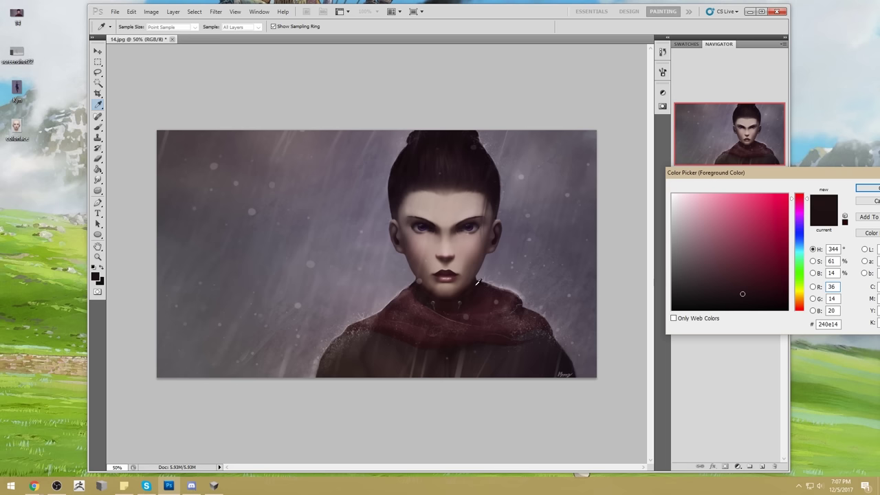
pyautogui.click(477, 280)
pyautogui.click(868, 201)
# Sample the muted purple-grey background beside the figure and set the brush's blending mode to Lighten.
pyautogui.press('b')
pyautogui.keyDown('alt'); pyautogui.click(524, 178); pyautogui.keyUp('alt')
pyautogui.keyDown('alt'); pyautogui.click(492, 271); pyautogui.keyUp('alt')
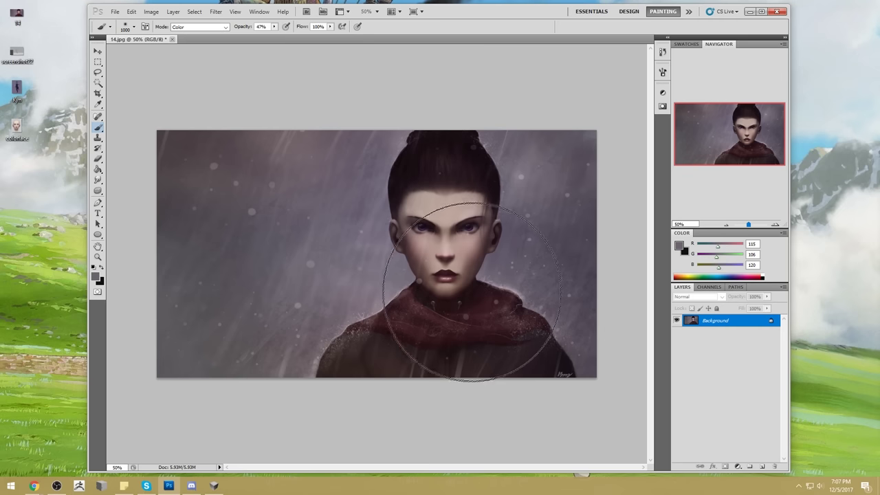
pyautogui.click(197, 26)
pyautogui.click(197, 31)
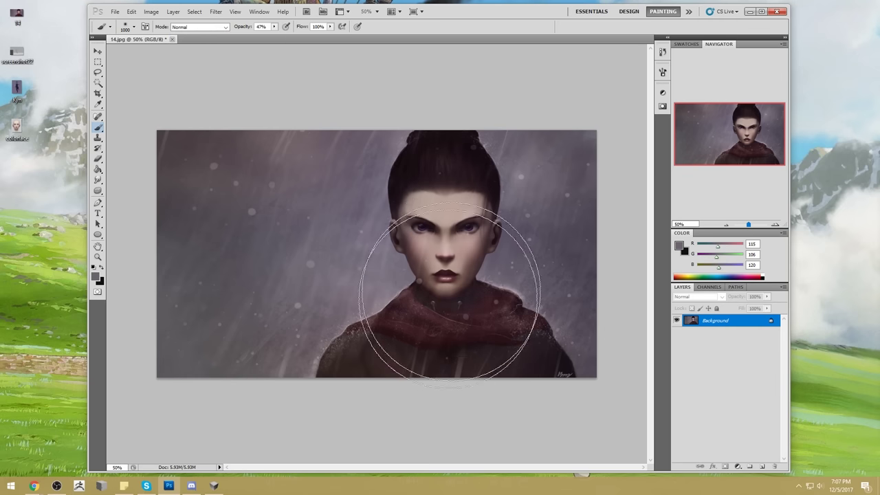
pyautogui.click(214, 26)
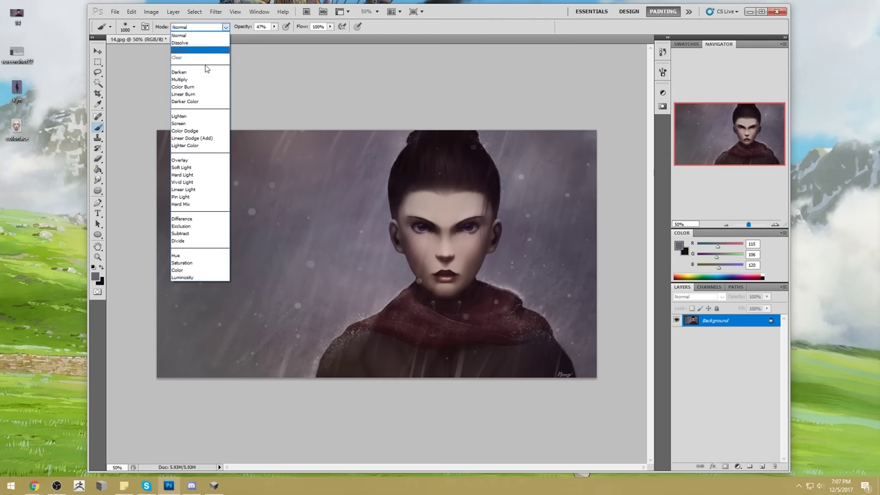
pyautogui.click(192, 115)
# Paint the purple-grey over the hair, face, scarf and coat with the 1000 px Lighten brush to lift their dark tones.
pyautogui.moveTo(409, 288)
pyautogui.mouseDown()
pyautogui.moveTo(463, 307)
pyautogui.moveTo(513, 261)
pyautogui.moveTo(452, 305)
pyautogui.moveTo(417, 285)
pyautogui.moveTo(402, 243)
pyautogui.moveTo(429, 300)
pyautogui.moveTo(475, 291)
pyautogui.moveTo(502, 247)
pyautogui.moveTo(460, 308)
pyautogui.moveTo(376, 285)
pyautogui.moveTo(454, 316)
pyautogui.moveTo(578, 316)
pyautogui.moveTo(368, 332)
pyautogui.moveTo(422, 358)
pyautogui.moveTo(506, 383)
pyautogui.mouseUp()
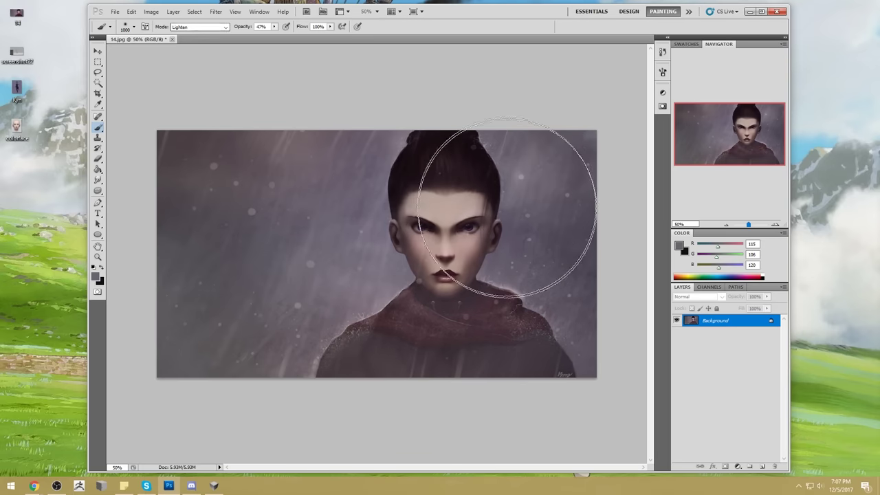
pyautogui.moveTo(495, 167)
pyautogui.mouseDown()
pyautogui.moveTo(389, 189)
pyautogui.moveTo(501, 187)
pyautogui.moveTo(401, 206)
pyautogui.moveTo(477, 225)
pyautogui.moveTo(421, 281)
pyautogui.moveTo(547, 287)
pyautogui.moveTo(467, 326)
pyautogui.moveTo(511, 383)
pyautogui.mouseUp()
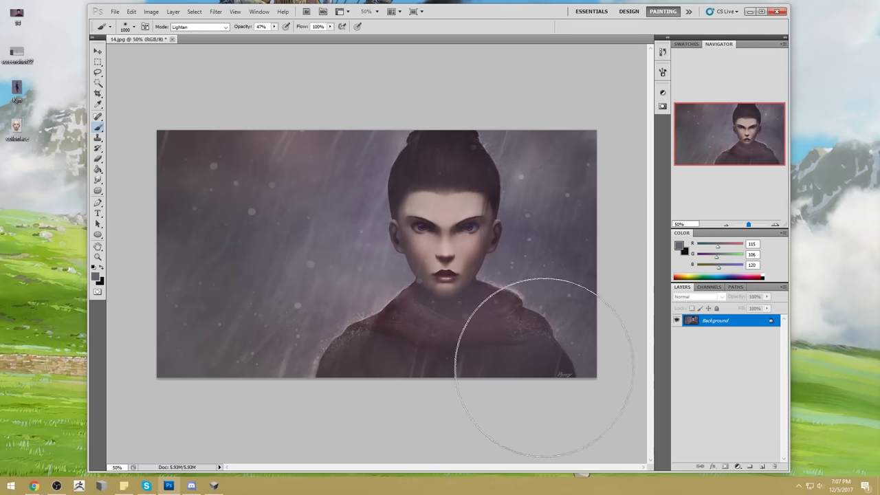
pyautogui.moveTo(481, 251)
pyautogui.mouseDown()
pyautogui.moveTo(483, 202)
pyautogui.moveTo(452, 137)
pyautogui.moveTo(526, 294)
pyautogui.moveTo(547, 379)
pyautogui.mouseUp()
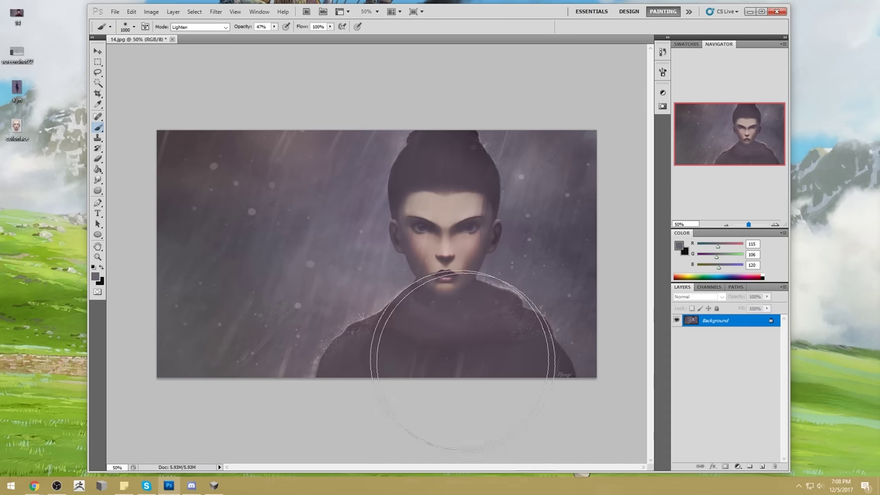
# Reduce the brush to 600 px and mute the figure's remaining colour with purple-grey in Color mode.
pyautogui.press('[')
pyautogui.press('[')
pyautogui.press('[')
pyautogui.press('[')
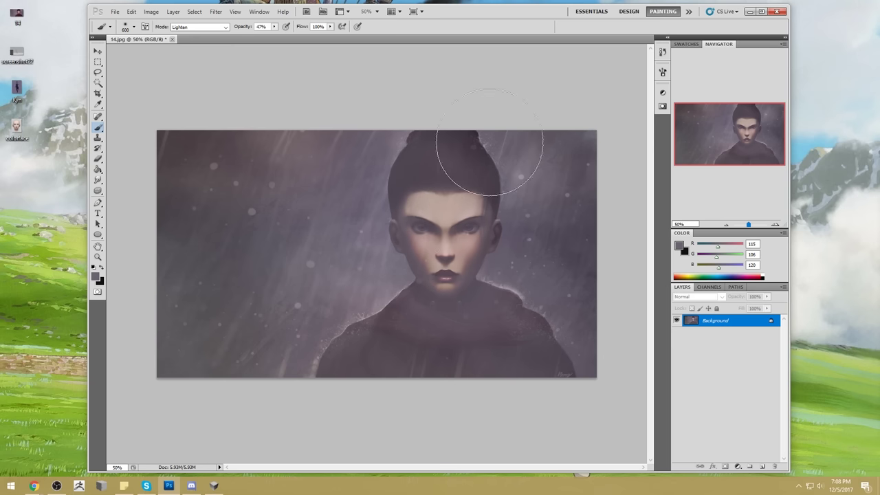
pyautogui.click(207, 29)
pyautogui.click(196, 272)
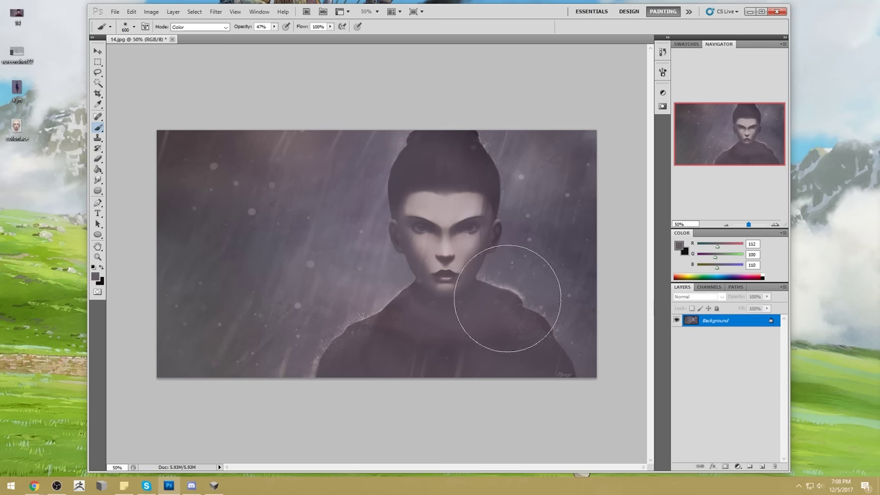
# Copy the whole muted image, restore the document's opening snapshot, and paste the copy as a new layer.
pyautogui.hotkey('ctrl', 'a')
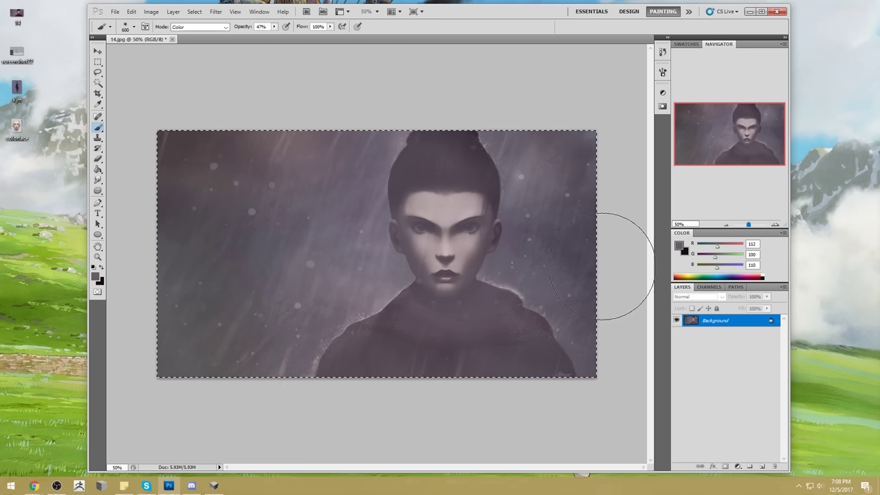
pyautogui.click(662, 51)
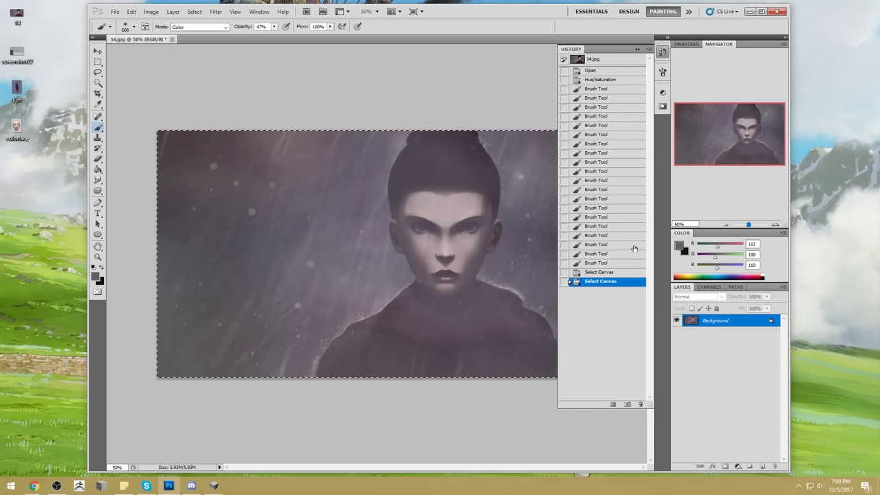
pyautogui.click(617, 61)
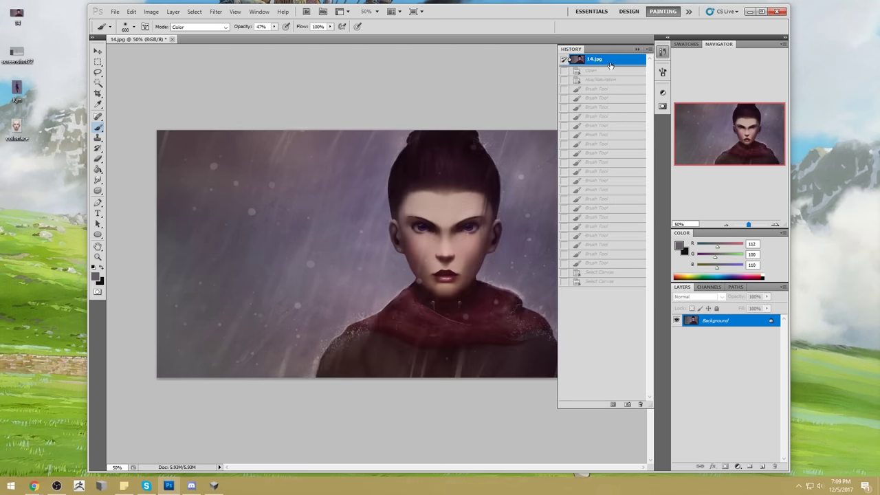
pyautogui.hotkey('ctrl', 'v')
pyautogui.click(636, 49)
# Erase the muted layer along both eyebrows with a 50 px eraser to bring back their original dark lines.
pyautogui.press('z')
pyautogui.moveTo(352, 179); pyautogui.dragTo(527, 327)
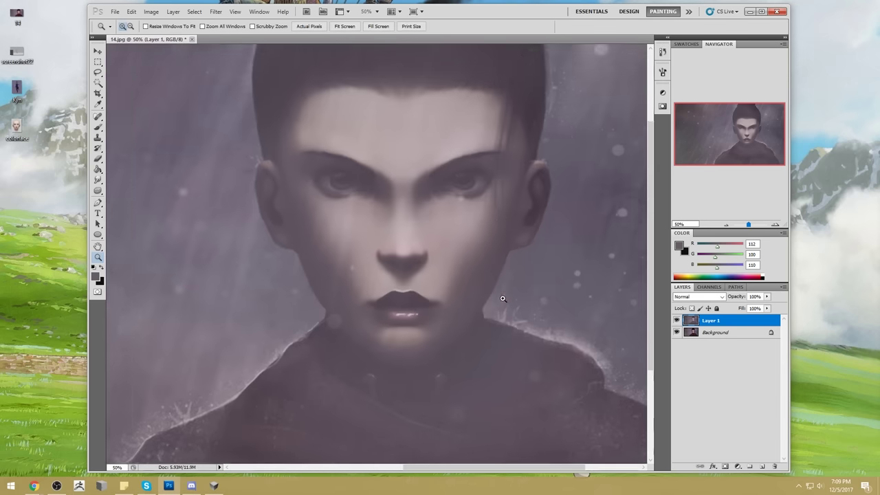
pyautogui.press('e')
pyautogui.press('[')
pyautogui.press('[')
pyautogui.press('[')
pyautogui.press('[')
pyautogui.press('[')
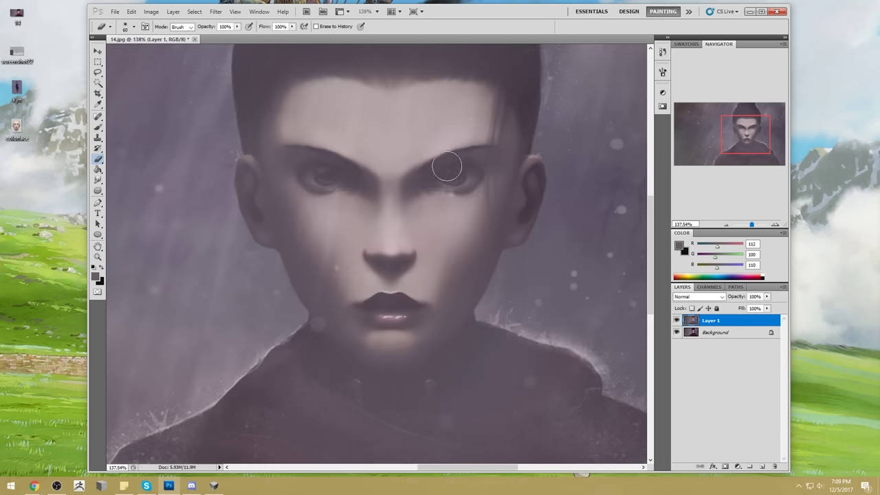
pyautogui.moveTo(461, 155)
pyautogui.mouseDown()
pyautogui.moveTo(425, 164)
pyautogui.moveTo(504, 145)
pyautogui.mouseUp()
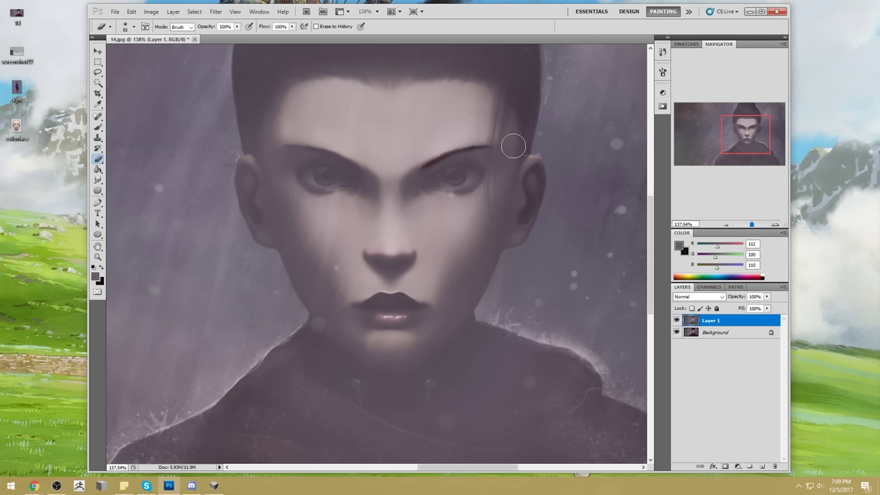
pyautogui.moveTo(343, 160)
pyautogui.mouseDown()
pyautogui.moveTo(305, 147)
pyautogui.moveTo(351, 167)
pyautogui.moveTo(284, 149)
pyautogui.moveTo(341, 160)
pyautogui.moveTo(307, 149)
pyautogui.mouseUp()
# Erase the muted layer over both eyes with a 35 px eraser to restore the dark purple irises.
pyautogui.press(']')
pyautogui.moveTo(463, 169)
pyautogui.mouseDown()
pyautogui.moveTo(453, 171)
pyautogui.moveTo(462, 178)
pyautogui.moveTo(456, 167)
pyautogui.moveTo(434, 174)
pyautogui.mouseUp()
pyautogui.press('[')
pyautogui.press('[')
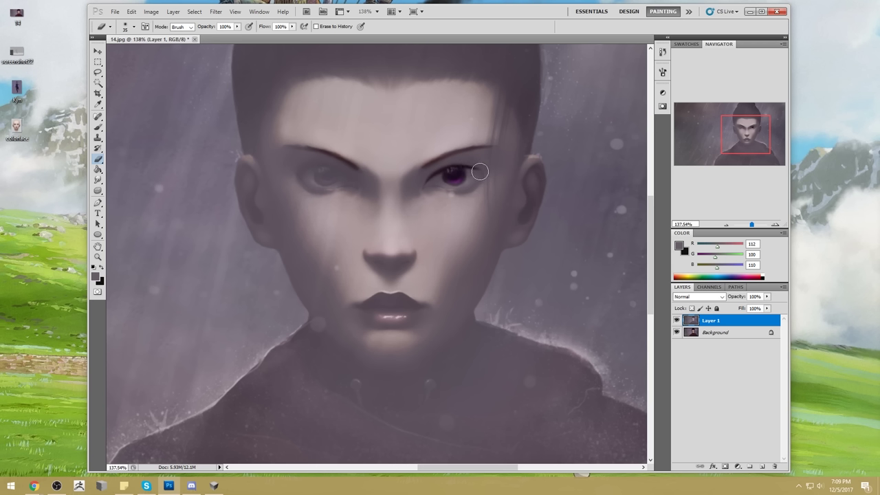
pyautogui.moveTo(333, 175)
pyautogui.mouseDown()
pyautogui.moveTo(309, 174)
pyautogui.moveTo(316, 178)
pyautogui.mouseUp()
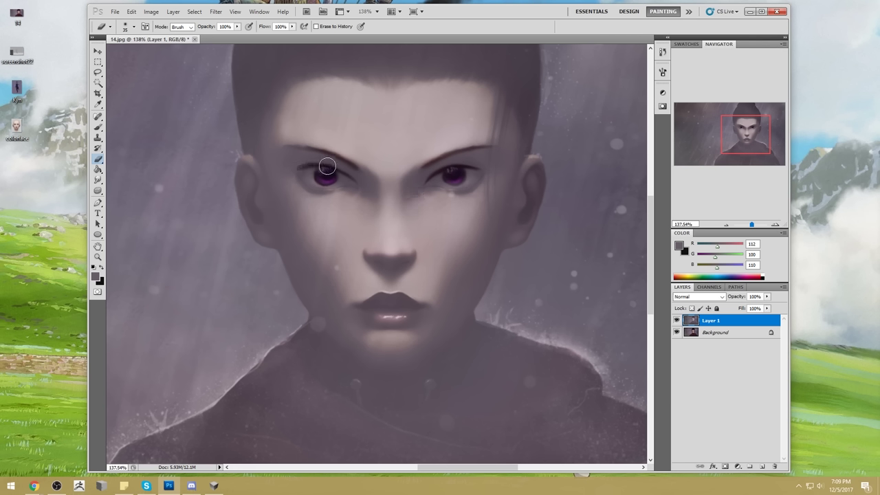
# Refine the upper lash line and outer corner of the eye on the image's left with a 30 px eraser.
pyautogui.moveTo(298, 169); pyautogui.dragTo(328, 165)
pyautogui.press(']')
pyautogui.press(']')
pyautogui.press('[')
pyautogui.press('[')
pyautogui.moveTo(340, 170); pyautogui.dragTo(304, 162)
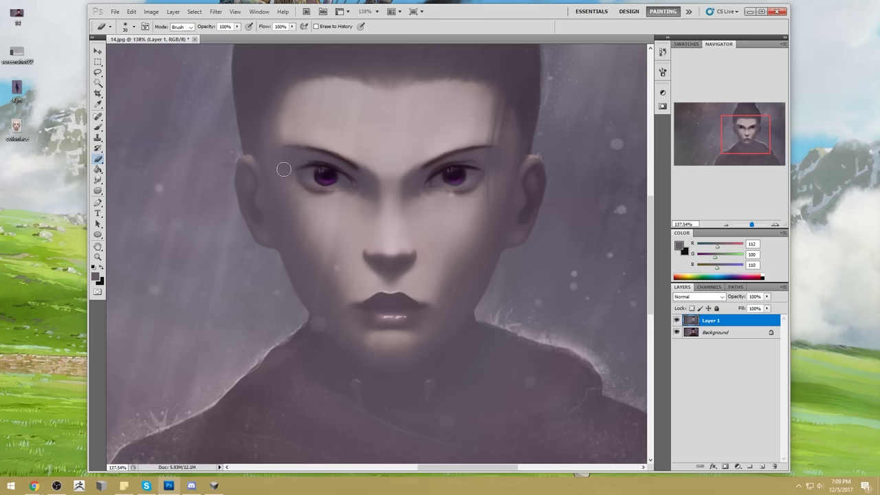
# Enlarge the eraser to 175 px and lightly erase the muted layer over the lips.
pyautogui.hotkey('ctrl', '0')
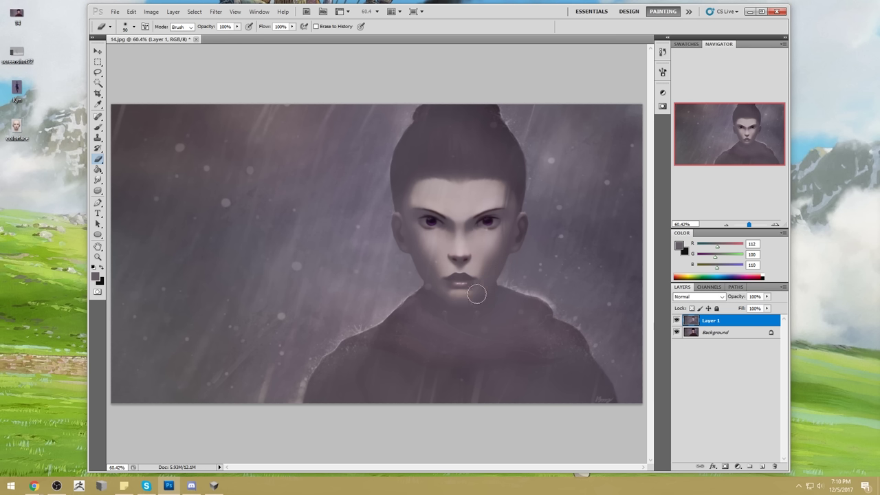
pyautogui.press(']')
pyautogui.press(']')
pyautogui.press(']')
pyautogui.press(']')
pyautogui.moveTo(471, 279)
pyautogui.mouseDown()
pyautogui.moveTo(492, 282)
pyautogui.moveTo(485, 281)
pyautogui.mouseUp()
# Compare the muted version with the original by toggling the visibility of Layer 1.
pyautogui.click(677, 321)
pyautogui.click(676, 321)
pyautogui.click(677, 320)
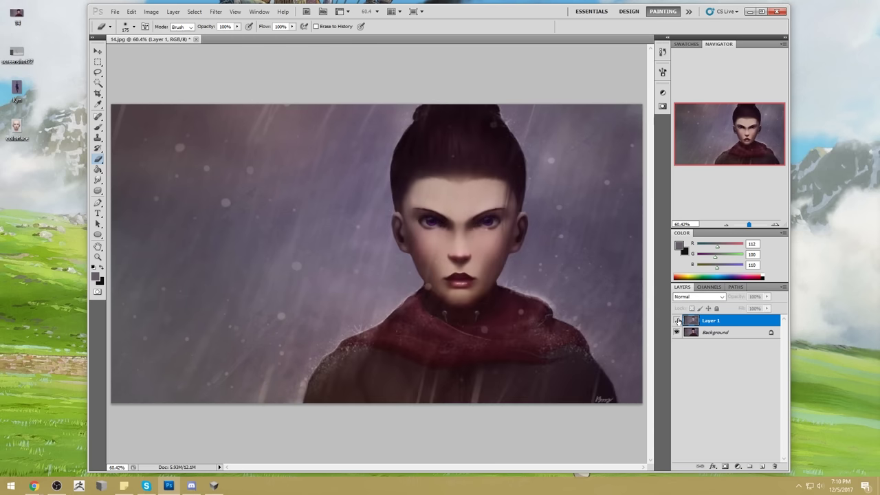
pyautogui.click(677, 320)
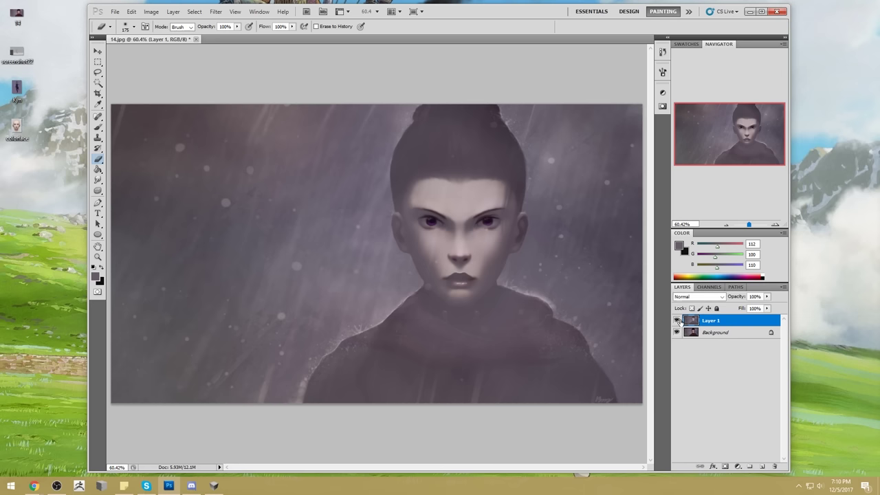
pyautogui.click(676, 320)
pyautogui.click(677, 320)
# Add a new layer above Layer 1 and prepare a 300 px Color-mode brush with the shaded cheek tone.
pyautogui.press('b')
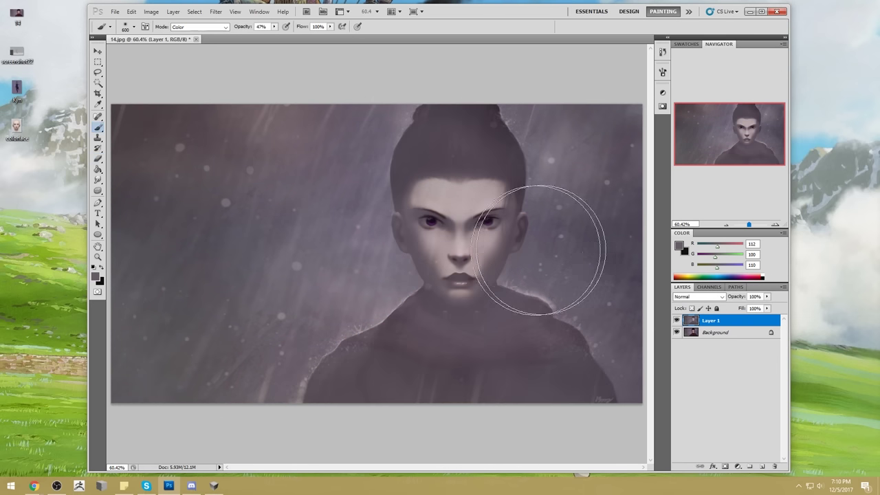
pyautogui.keyDown('alt'); pyautogui.click(505, 235); pyautogui.keyUp('alt')
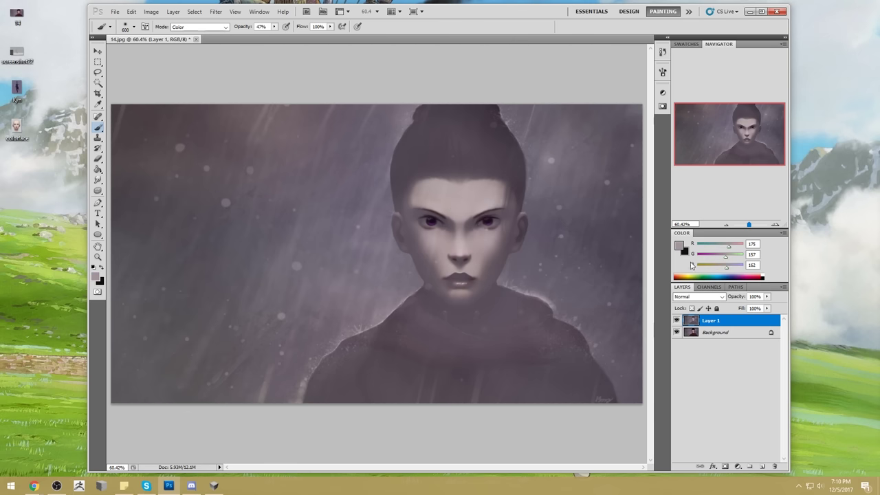
pyautogui.click(762, 466)
pyautogui.press('[')
pyautogui.press('[')
pyautogui.press('[')
pyautogui.press('[')
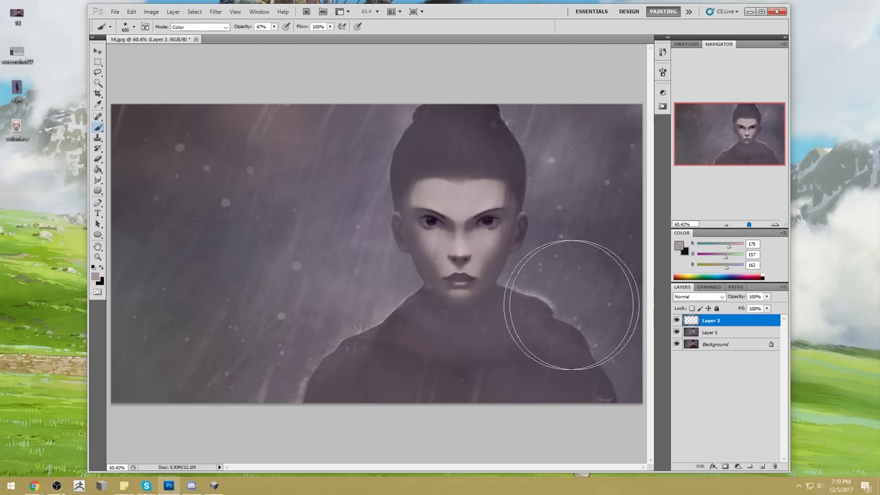
pyautogui.press(']')
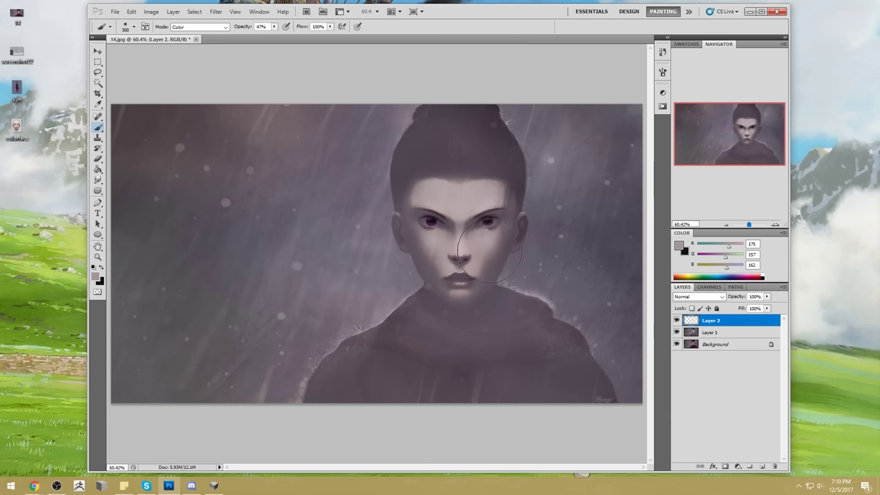
# Sample lighter skin tones from the face and tint the skin on the new layer, reducing the brush to 125 px.
pyautogui.moveTo(496, 235)
pyautogui.mouseDown()
pyautogui.moveTo(483, 286)
pyautogui.moveTo(443, 246)
pyautogui.moveTo(438, 265)
pyautogui.moveTo(413, 224)
pyautogui.moveTo(440, 276)
pyautogui.moveTo(415, 235)
pyautogui.moveTo(450, 247)
pyautogui.mouseUp()
pyautogui.hotkey('ctrl', 'z')
pyautogui.keyDown('alt'); pyautogui.click(437, 231); pyautogui.keyUp('alt')
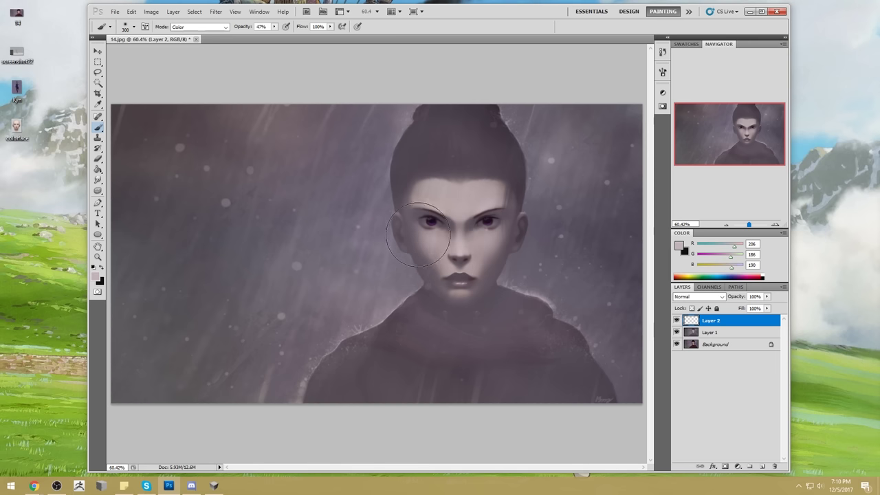
pyautogui.keyDown('alt'); pyautogui.click(466, 214); pyautogui.keyUp('alt')
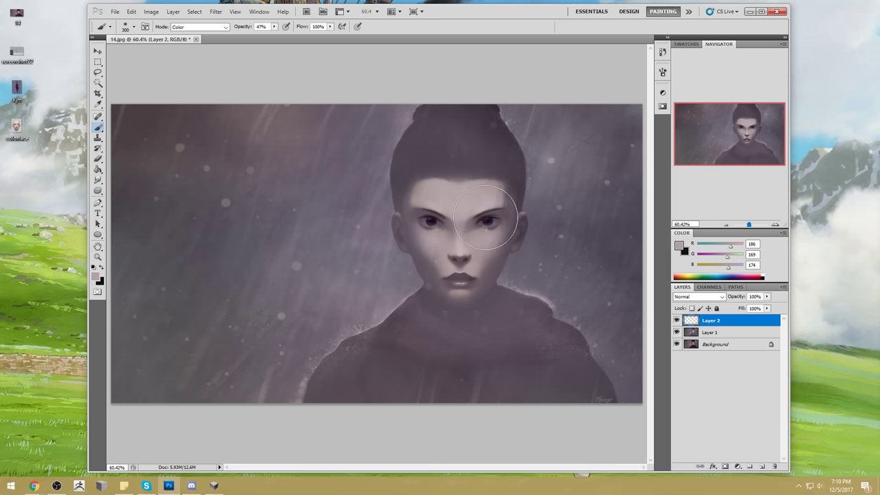
pyautogui.keyDown('alt'); pyautogui.click(487, 202); pyautogui.keyUp('alt')
pyautogui.press('[')
pyautogui.press('[')
pyautogui.press('[')
pyautogui.press('[')
pyautogui.press('[')
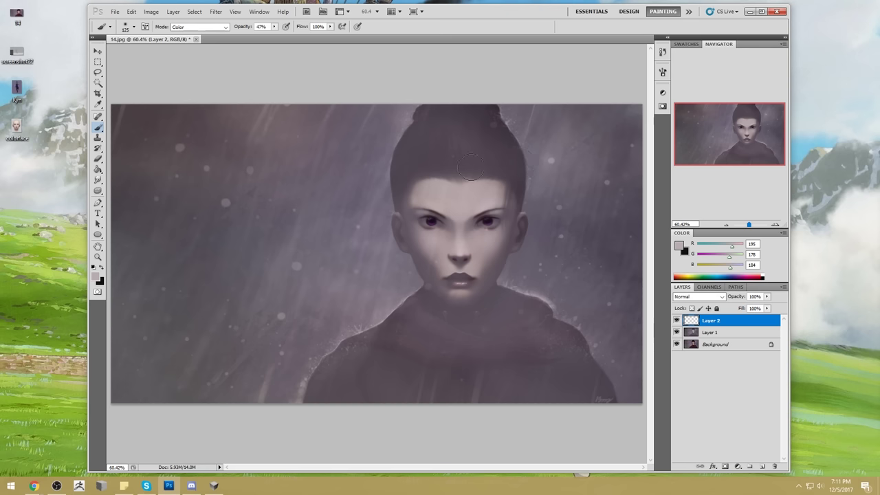
# Darken the skin beneath both eyes with a 100 px Normal-mode brush at 72% opacity, using dark grey (69, 59, 65).
pyautogui.click(199, 27)
pyautogui.click(204, 34)
pyautogui.moveTo(274, 27); pyautogui.dragTo(290, 38)
pyautogui.keyDown('alt'); pyautogui.click(470, 226); pyautogui.keyUp('alt')
pyautogui.press('[')
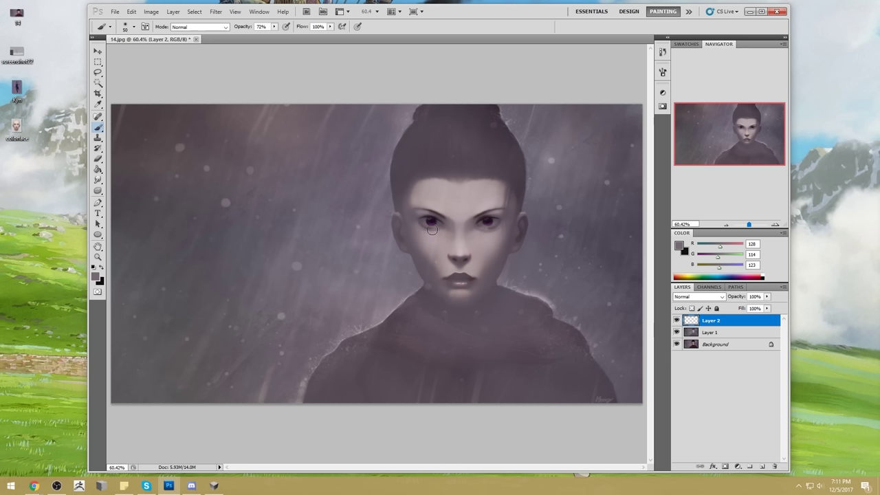
pyautogui.press(']')
pyautogui.press(']')
pyautogui.click(678, 249)
pyautogui.moveTo(684, 251); pyautogui.dragTo(688, 278)
pyautogui.click(872, 192)
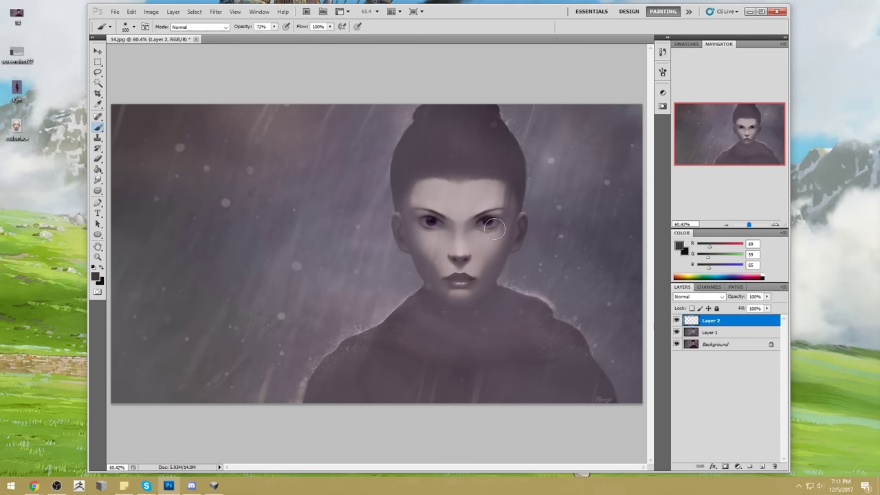
pyautogui.moveTo(493, 230); pyautogui.dragTo(491, 229)
pyautogui.moveTo(422, 229); pyautogui.dragTo(430, 231)
# Sample skin tones beside the nose and refine the nose bridge, enlarging the brush to 175 px.
pyautogui.keyDown('alt'); pyautogui.click(474, 232); pyautogui.keyUp('alt')
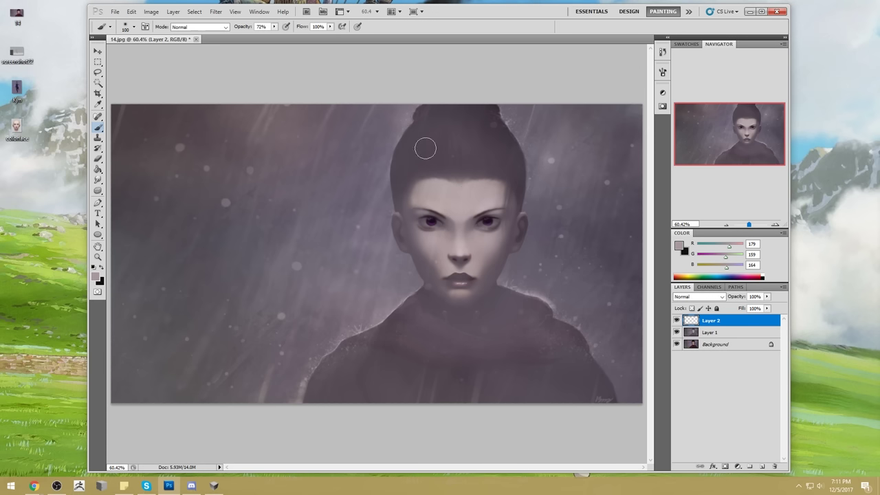
pyautogui.press(']')
pyautogui.press(']')
pyautogui.press(']')
pyautogui.keyDown('alt'); pyautogui.click(460, 250); pyautogui.keyUp('alt')
pyautogui.keyDown('alt'); pyautogui.click(461, 252); pyautogui.keyUp('alt')
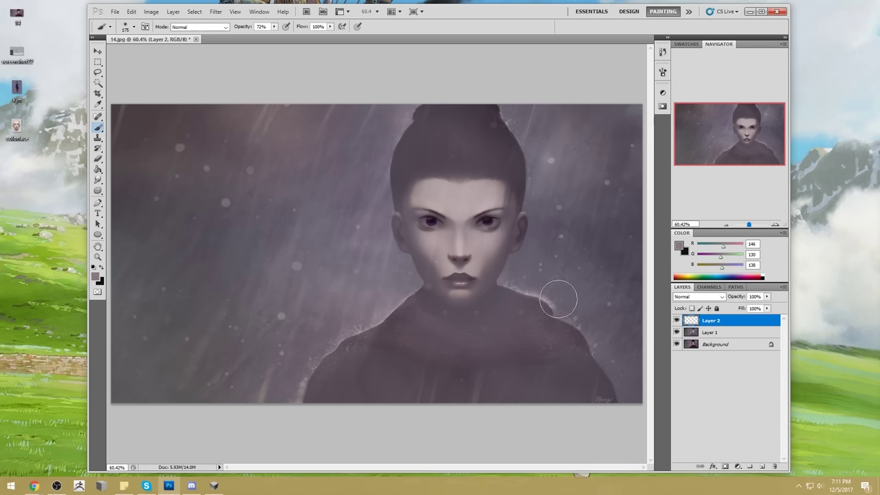
# Sample the cheek tone and softly blend the cheek and nose shading with a 300 px brush.
pyautogui.keyDown('alt'); pyautogui.click(470, 234); pyautogui.keyUp('alt')
pyautogui.keyDown('alt'); pyautogui.click(485, 249); pyautogui.keyUp('alt')
pyautogui.press(']')
pyautogui.press(']')
pyautogui.press(']')
pyautogui.press(']')
pyautogui.press(']')
pyautogui.moveTo(490, 242)
pyautogui.mouseDown()
pyautogui.moveTo(485, 268)
pyautogui.moveTo(459, 264)
pyautogui.mouseUp()
# Prepare a 150 px Darken-mode brush at 38% opacity and sample a dark tone from the eye area.
pyautogui.press('3')
pyautogui.press('8')
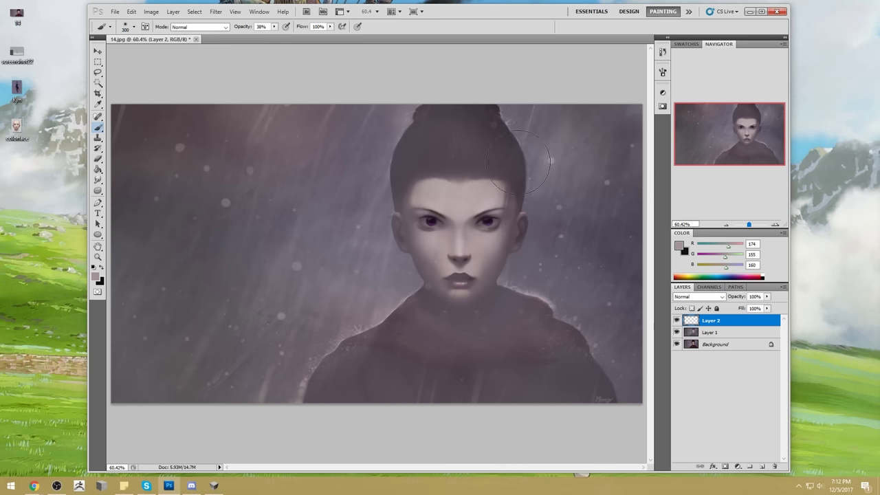
pyautogui.keyDown('alt'); pyautogui.click(431, 219); pyautogui.keyUp('alt')
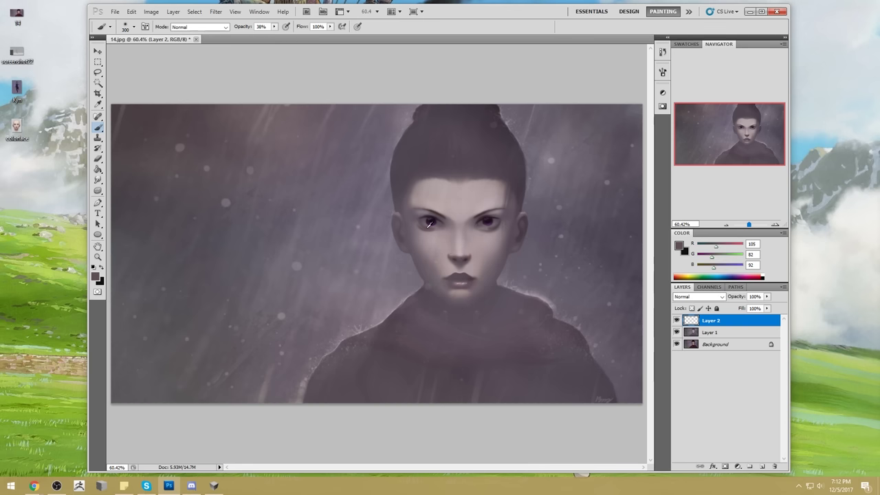
pyautogui.press('[')
pyautogui.press('[')
pyautogui.press('[')
pyautogui.press('[')
pyautogui.click(199, 27)
pyautogui.click(197, 68)
# Sample dark tones from the eyebrow and deepen the shadows around both eyes.
pyautogui.keyDown('alt'); pyautogui.click(437, 212); pyautogui.keyUp('alt')
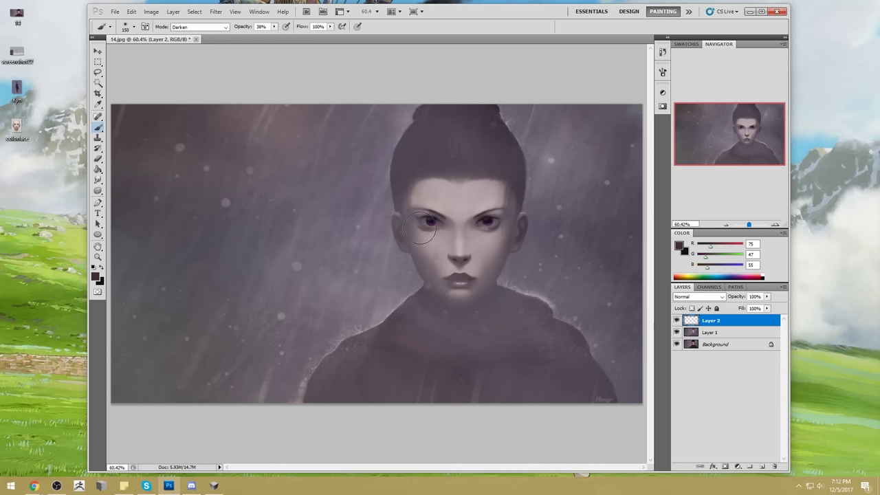
pyautogui.moveTo(425, 229); pyautogui.dragTo(415, 222)
pyautogui.moveTo(499, 227); pyautogui.dragTo(495, 224)
pyautogui.moveTo(424, 224)
pyautogui.mouseDown()
pyautogui.moveTo(413, 220)
pyautogui.moveTo(426, 218)
pyautogui.mouseUp()
pyautogui.keyDown('alt'); pyautogui.click(433, 213); pyautogui.keyUp('alt')
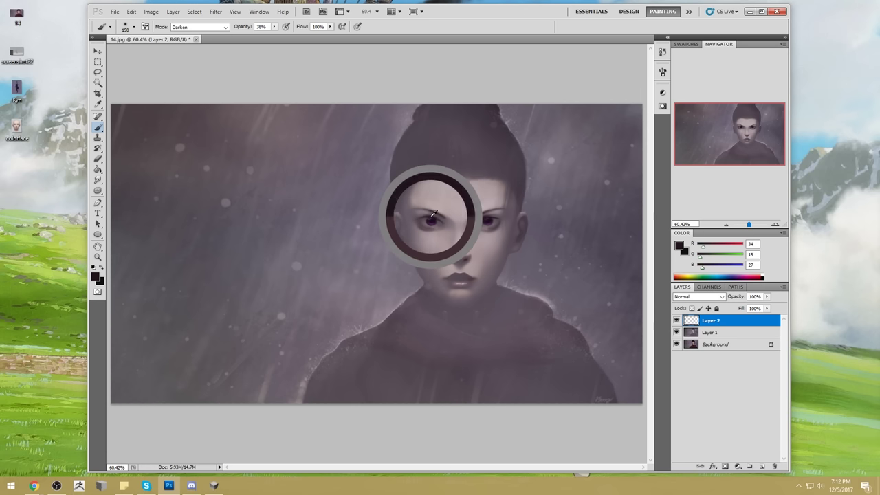
pyautogui.moveTo(489, 219)
pyautogui.mouseDown()
pyautogui.moveTo(534, 210)
pyautogui.moveTo(496, 224)
pyautogui.mouseUp()
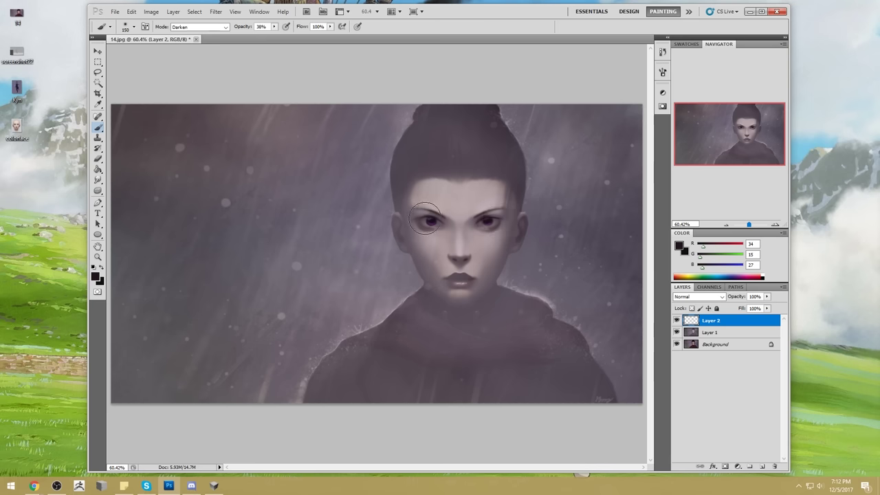
# Switch the brush to Color mode, sample the under-eye and forehead tones, and choose a pale grey foreground (226, 219, 220).
pyautogui.click(213, 28)
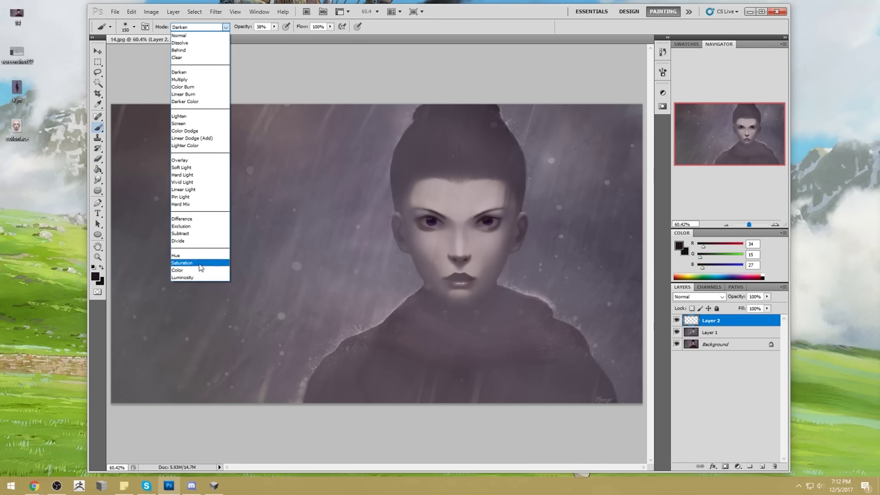
pyautogui.click(199, 265)
pyautogui.keyDown('alt'); pyautogui.click(421, 225); pyautogui.keyUp('alt')
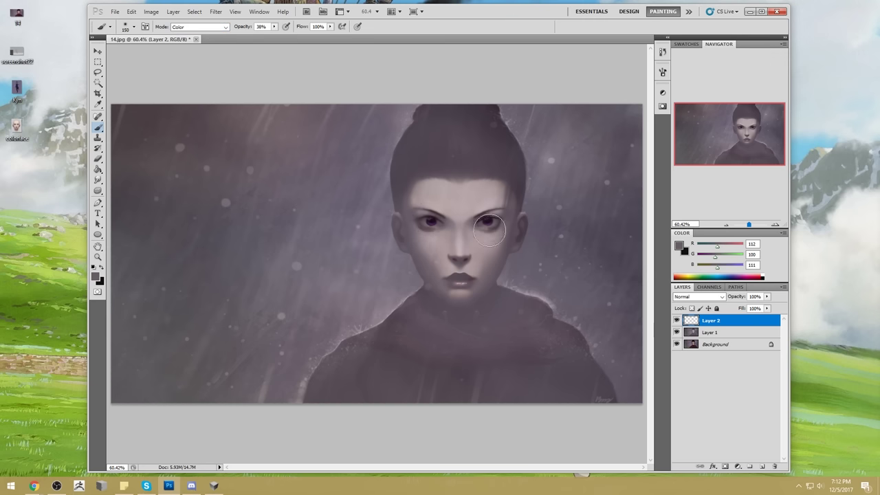
pyautogui.keyDown('alt'); pyautogui.click(463, 205); pyautogui.keyUp('alt')
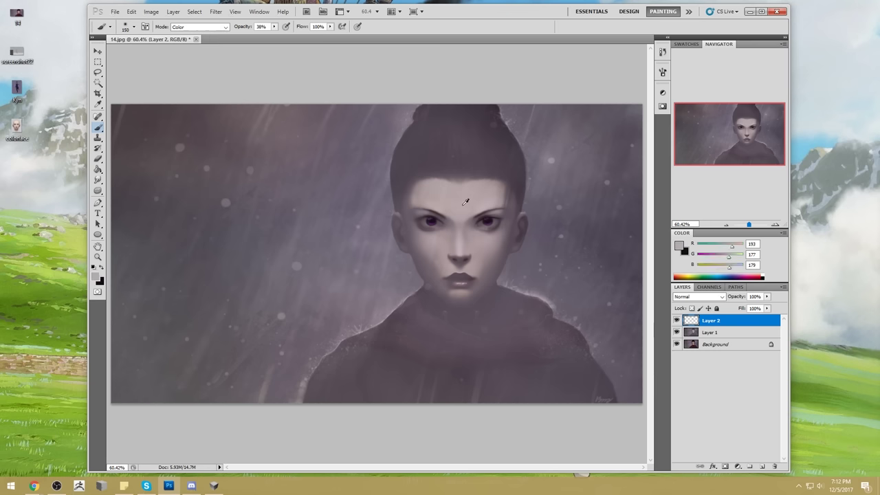
pyautogui.press('i')
pyautogui.click(679, 245)
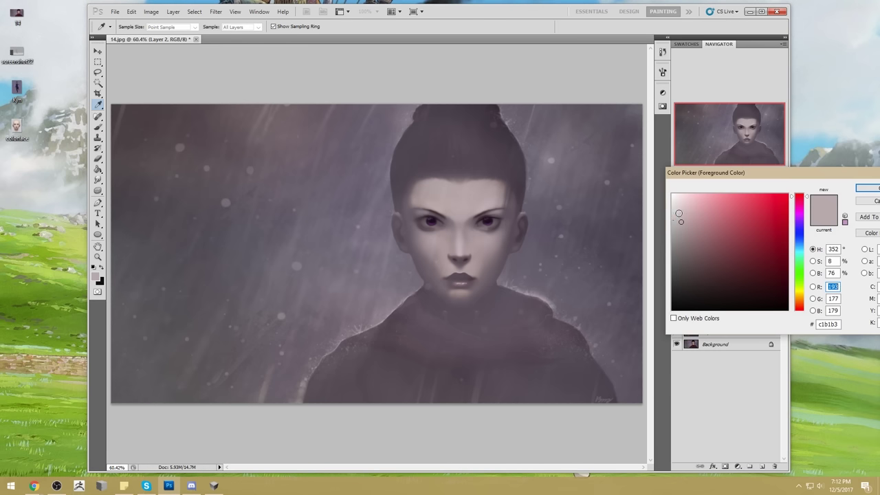
pyautogui.click(675, 207)
pyautogui.click(865, 190)
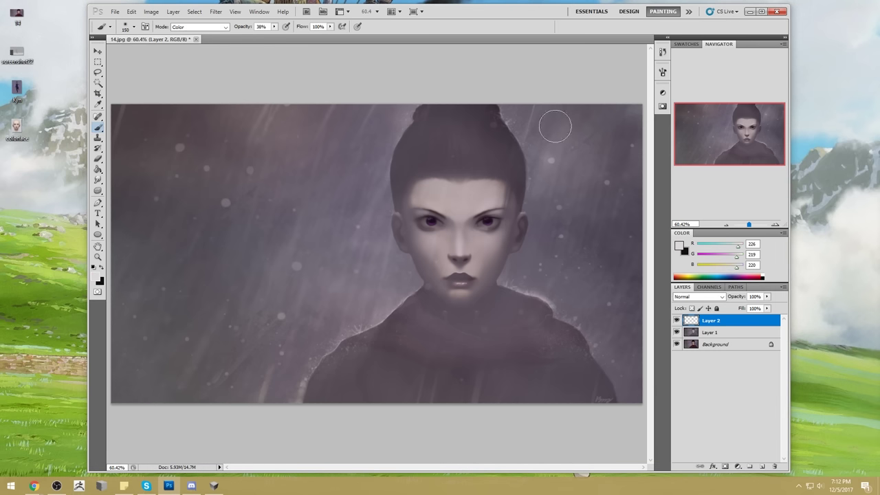
# Sample the grey below the iris and smooth the lower part of the right-hand eye with a 40 px Normal-mode brush.
pyautogui.press('z')
pyautogui.click(559, 286)
pyautogui.moveTo(559, 286); pyautogui.dragTo(381, 199)
pyautogui.press('b')
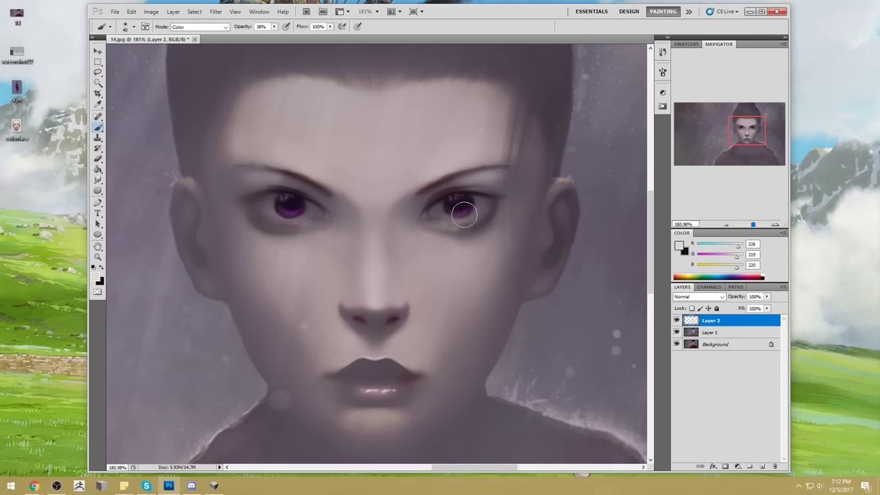
pyautogui.click(211, 28)
pyautogui.click(199, 31)
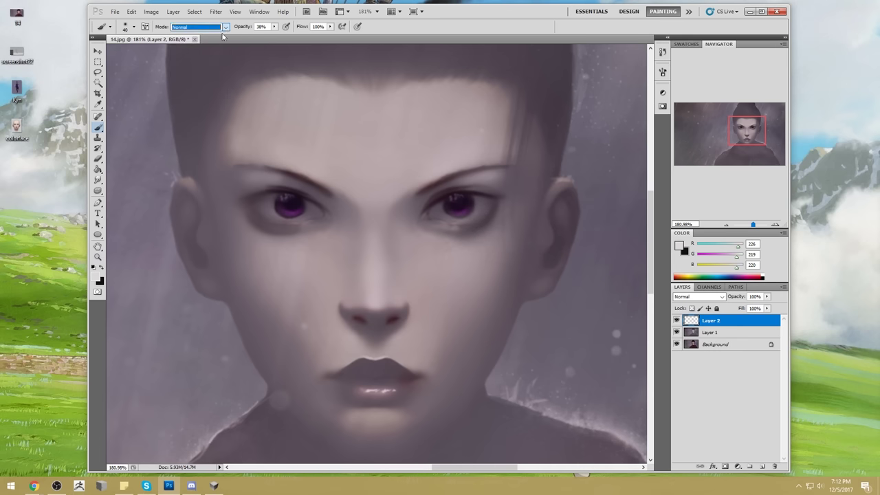
pyautogui.keyDown('alt'); pyautogui.click(465, 217); pyautogui.keyUp('alt')
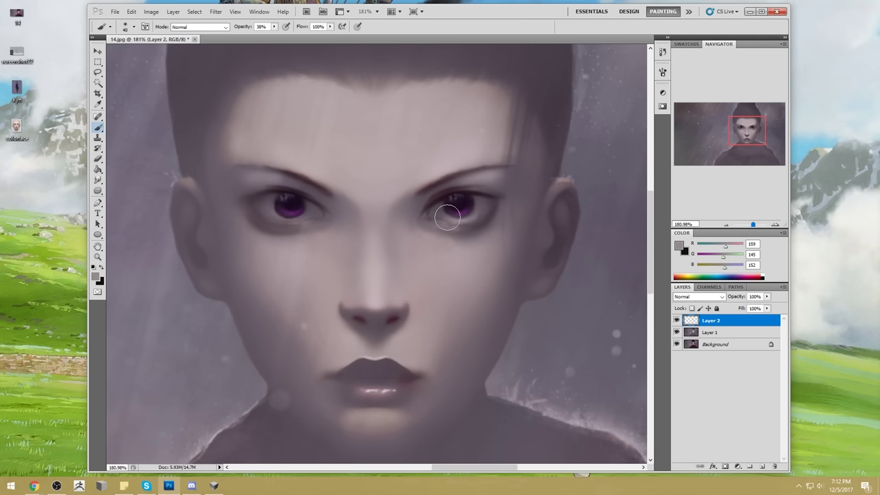
pyautogui.moveTo(446, 217); pyautogui.dragTo(480, 216)
# Raise the brush opacity to 52% and smooth the lower part of the left-hand eye with the sampled grey.
pyautogui.moveTo(273, 28); pyautogui.dragTo(282, 38)
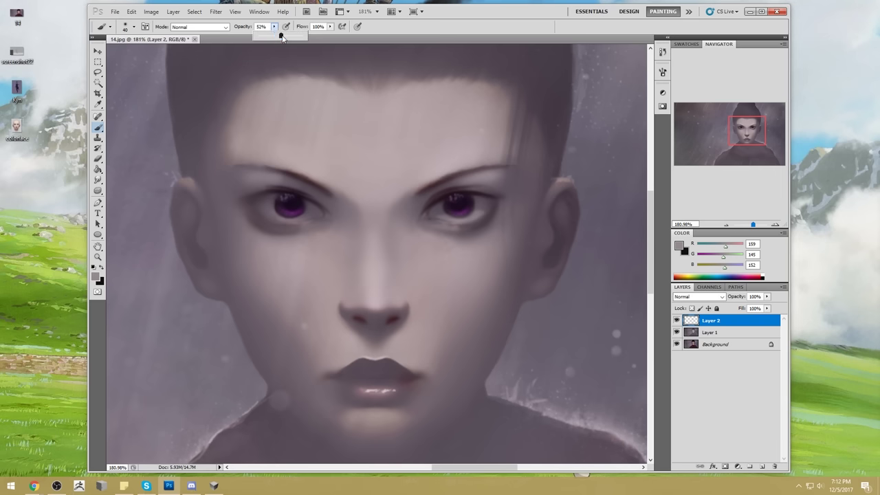
pyautogui.keyDown('alt'); pyautogui.click(471, 221); pyautogui.keyUp('alt')
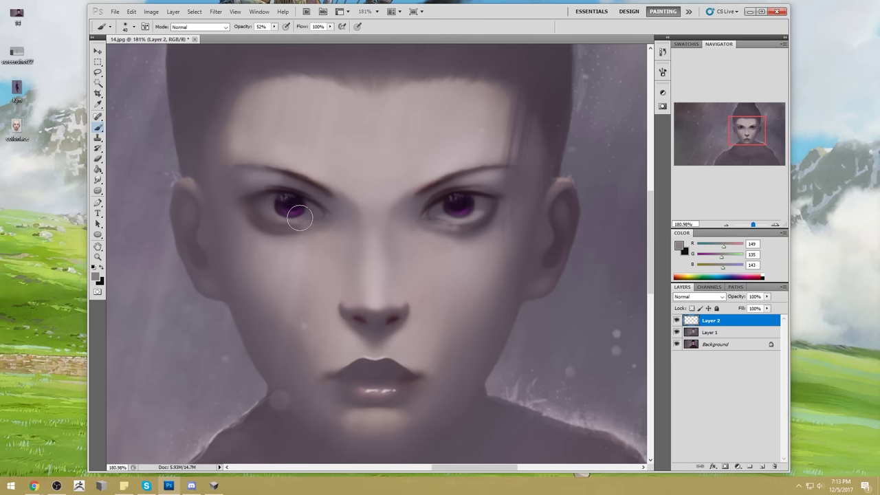
pyautogui.moveTo(284, 220)
pyautogui.mouseDown()
pyautogui.moveTo(260, 209)
pyautogui.moveTo(307, 216)
pyautogui.mouseUp()
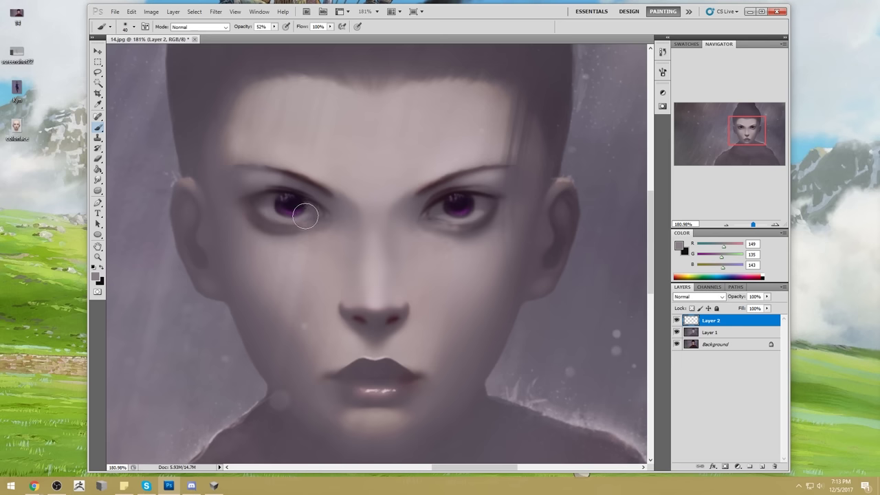
pyautogui.hotkey('ctrl', '0')
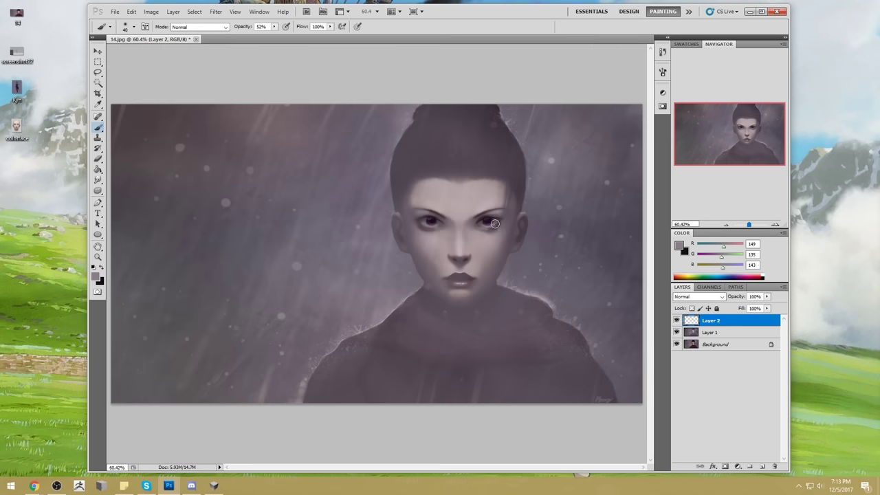
# Switch to the Smudge tool and merge Layer 2 down into Layer 1.
pyautogui.moveTo(96, 179); pyautogui.dragTo(136, 200)
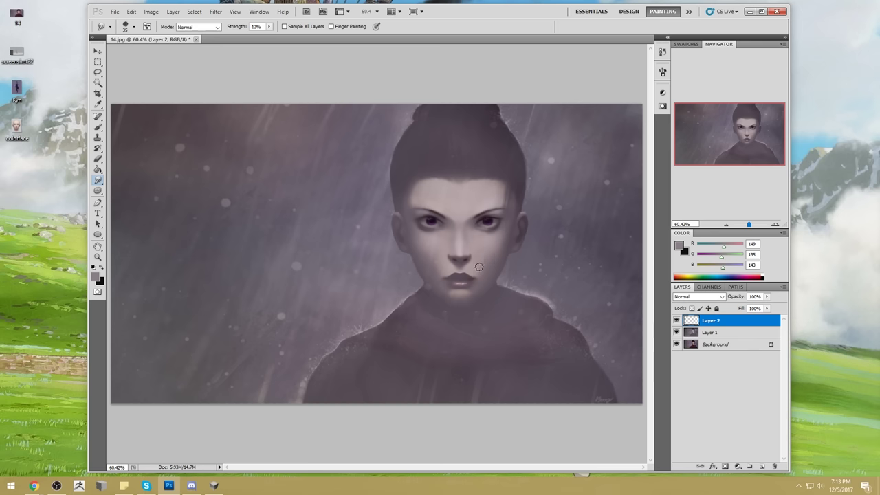
pyautogui.rightClick(723, 321)
pyautogui.click(749, 294)
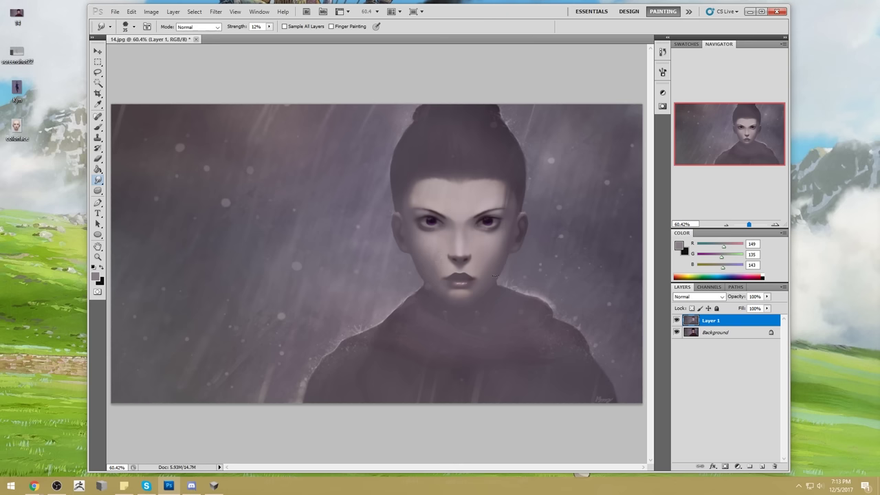
# Smudge the lip edges with an 8 px brush at 12% strength and merge Layer 1 into the Background.
pyautogui.press('z')
pyautogui.moveTo(375, 173); pyautogui.dragTo(538, 349)
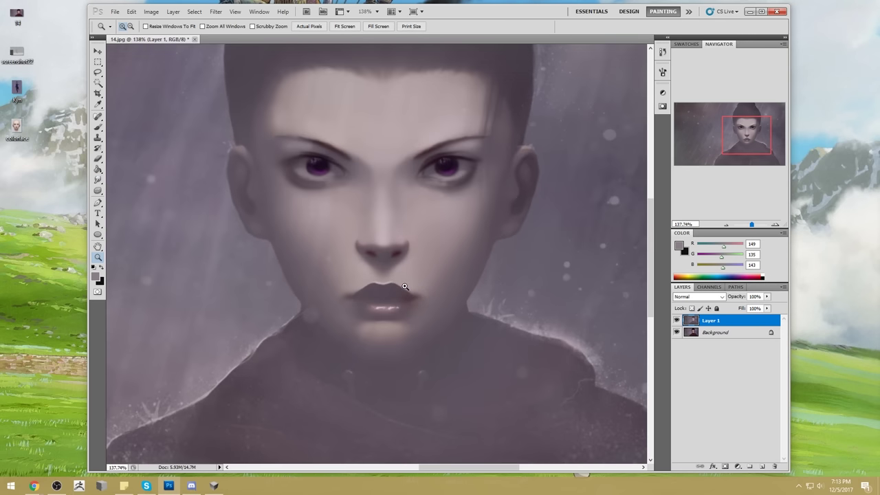
pyautogui.click(98, 180)
pyautogui.rightClick(98, 179)
pyautogui.click(131, 198)
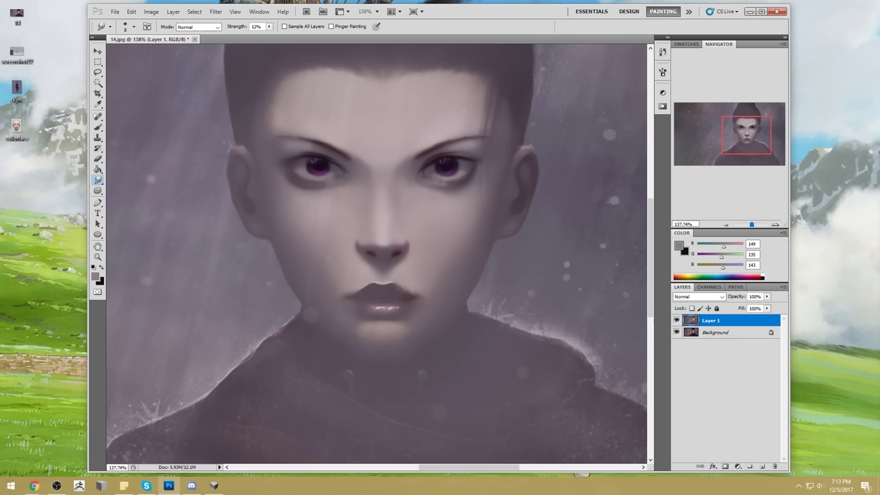
pyautogui.rightClick(718, 321)
pyautogui.click(749, 291)
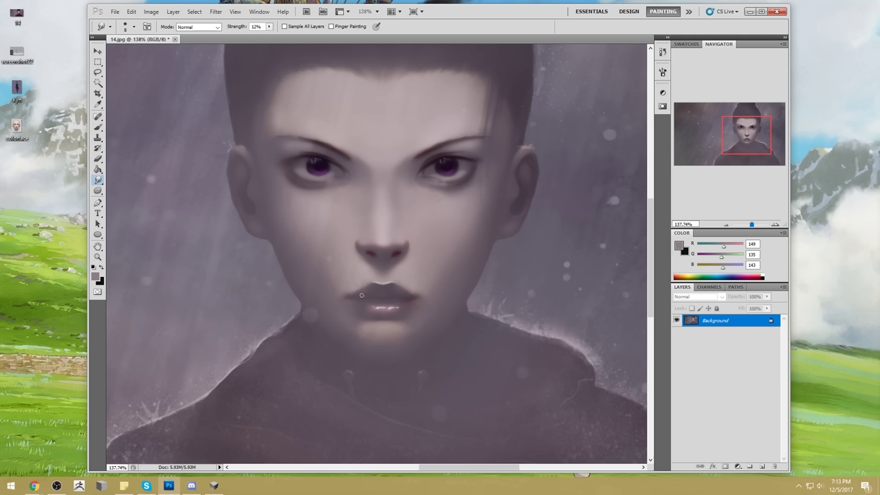
# Tint the eyebrows with a sampled shadow tone using a Color-mode brush at 52% opacity, enlarging it to 125 px.
pyautogui.press('b')
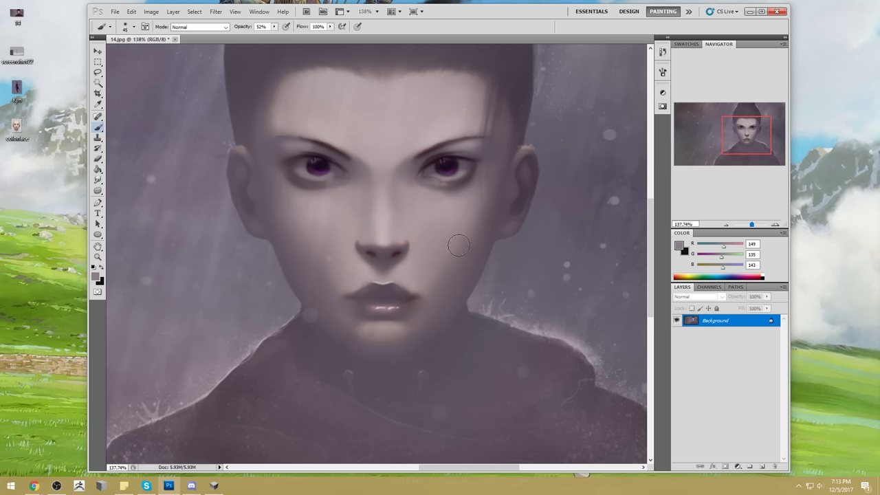
pyautogui.keyDown('alt'); pyautogui.click(434, 141); pyautogui.keyUp('alt')
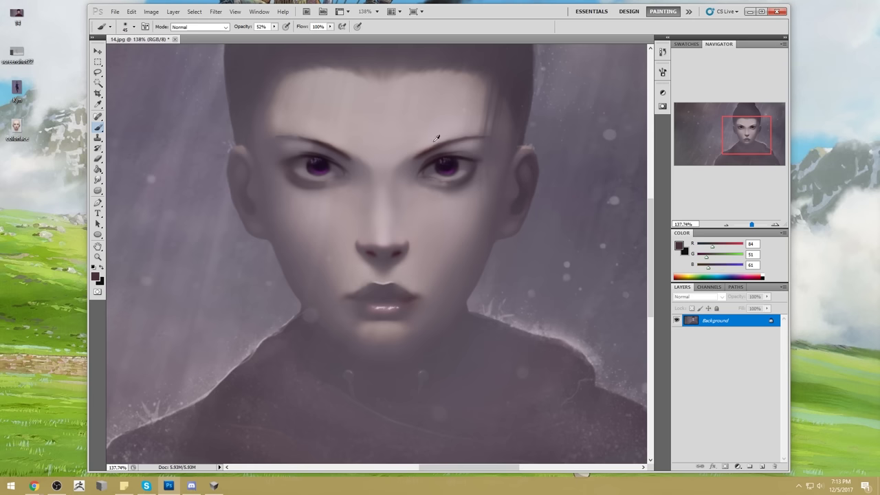
pyautogui.click(220, 27)
pyautogui.click(193, 272)
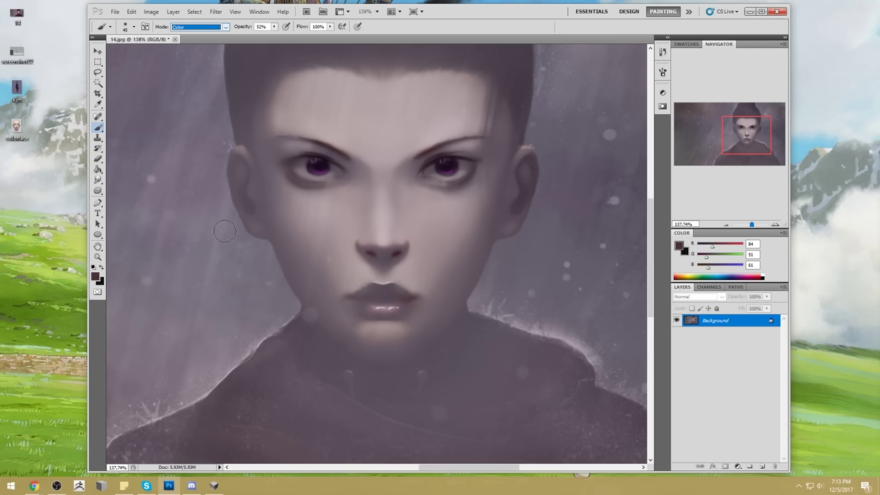
pyautogui.keyDown('alt'); pyautogui.click(480, 145); pyautogui.keyUp('alt')
pyautogui.press(']')
pyautogui.press(']')
pyautogui.press(']')
pyautogui.press(']')
pyautogui.press(']')
pyautogui.press(']')
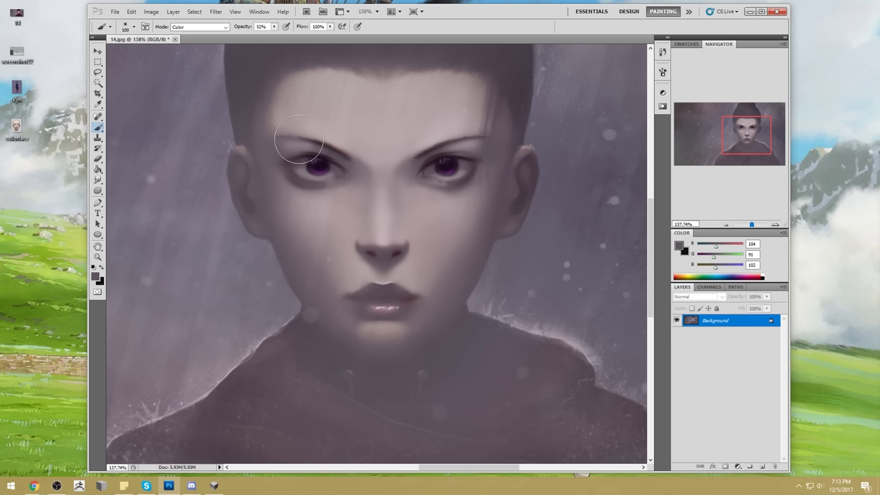
pyautogui.press(']')
# Repaint the upper lip with a 45 px Normal-mode brush at 100% opacity in dark purple-grey (56, 43, 54).
pyautogui.click(199, 26)
pyautogui.click(189, 29)
pyautogui.moveTo(273, 26); pyautogui.dragTo(297, 36)
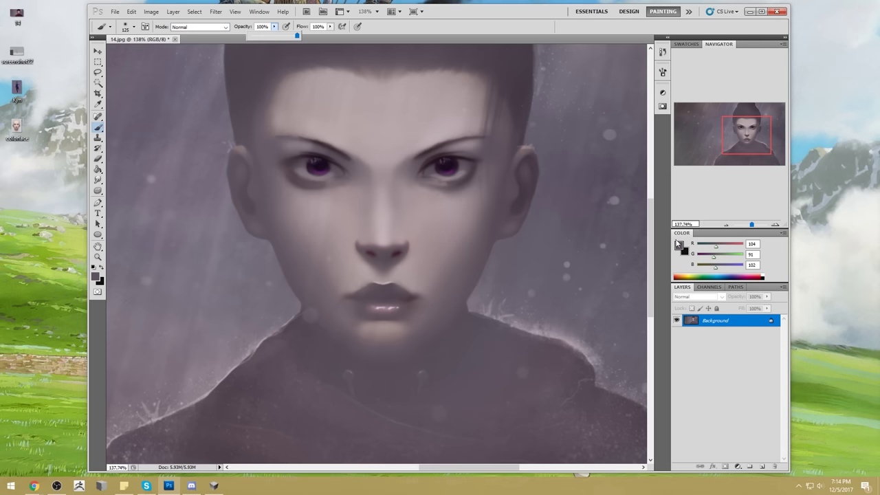
pyautogui.click(678, 244)
pyautogui.click(704, 275)
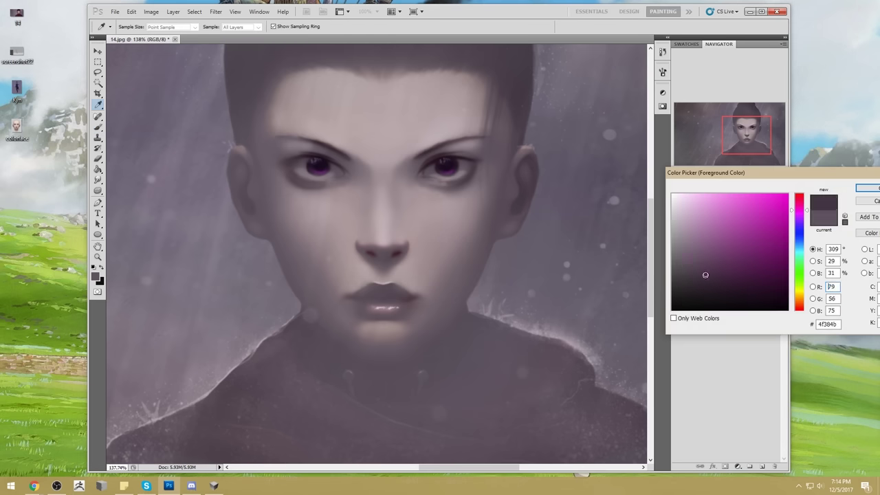
pyautogui.click(865, 203)
pyautogui.press('b')
pyautogui.press('[')
pyautogui.moveTo(375, 296)
pyautogui.mouseDown()
pyautogui.moveTo(405, 298)
pyautogui.moveTo(351, 302)
pyautogui.mouseUp()
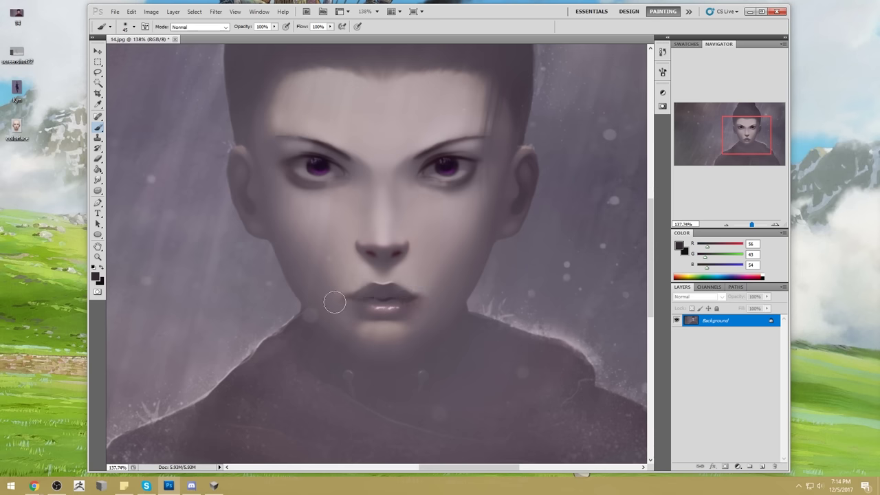
pyautogui.hotkey('ctrl', '0')
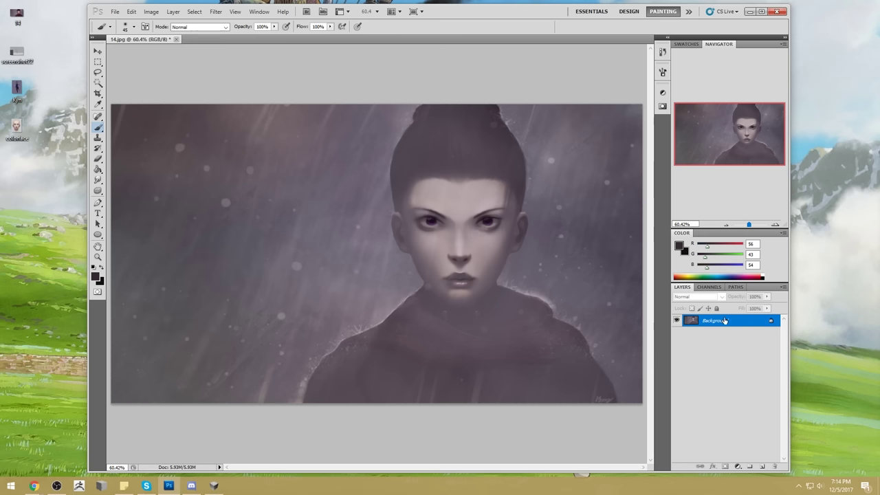
# Sample the skin beside the eye and choose a lighter version (221, 201, 206) as the brush colour.
pyautogui.click(679, 246)
pyautogui.click(474, 228)
pyautogui.click(681, 218)
pyautogui.click(681, 209)
pyautogui.click(867, 189)
pyautogui.press('b')
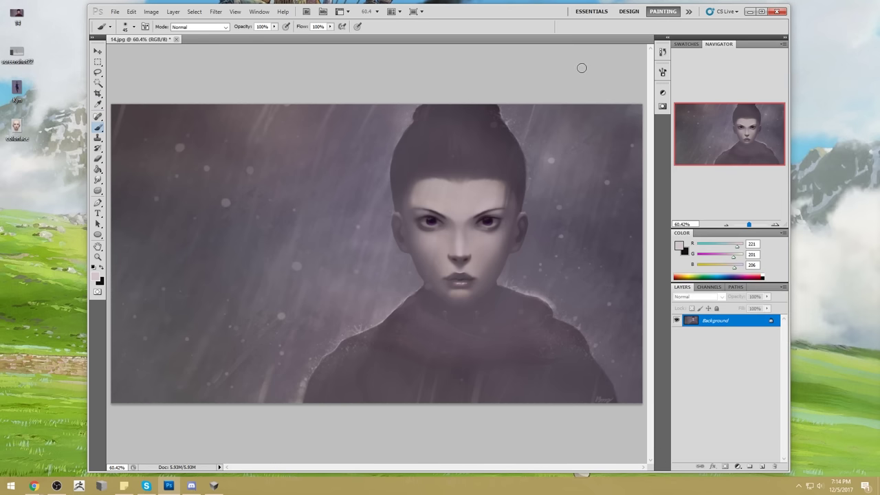
# Brighten the forehead with an irregular-tipped 70 px Normal-mode brush in pale pinkish grey (226, 214, 221).
pyautogui.rightClick(450, 180)
pyautogui.click(541, 302)
pyautogui.click(567, 92)
pyautogui.click(677, 243)
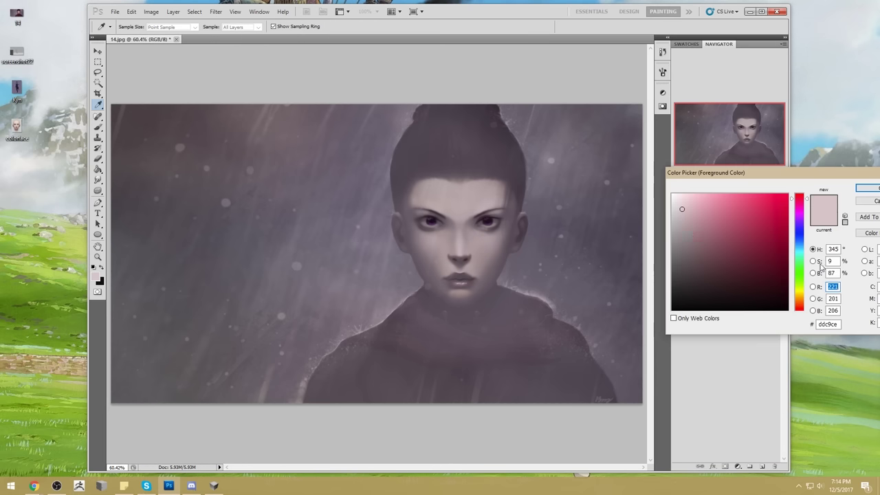
pyautogui.moveTo(804, 199); pyautogui.dragTo(805, 205)
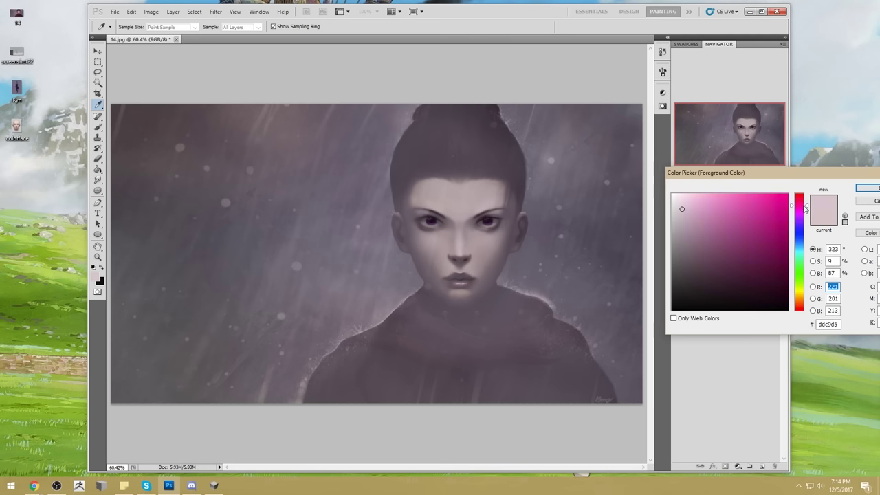
pyautogui.click(678, 206)
pyautogui.click(867, 188)
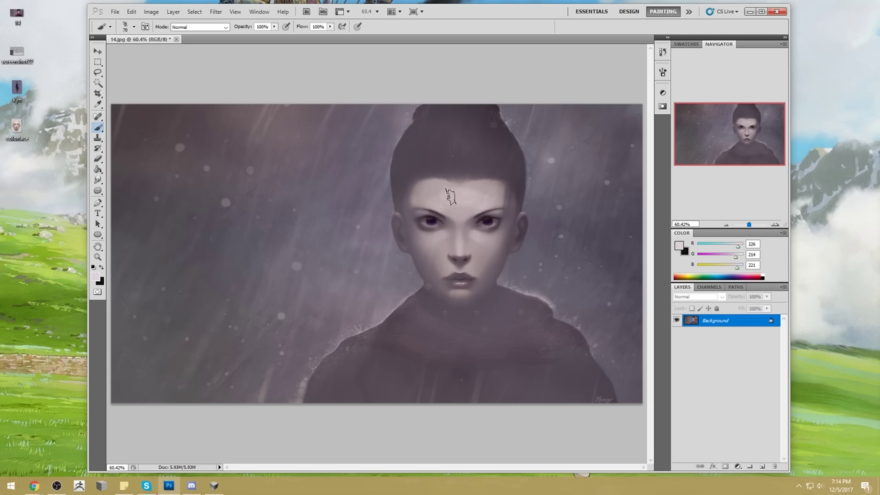
# Deepen the lips with a 15 px Darken-mode brush in dark purple (35, 13, 40) sampled from the eye, and smudge them at 12% strength.
pyautogui.press('[')
pyautogui.press('[')
pyautogui.press('alt')
pyautogui.press('alt')
pyautogui.keyDown('alt'); pyautogui.click(492, 220); pyautogui.keyUp('alt')
pyautogui.click(226, 27)
pyautogui.click(202, 73)
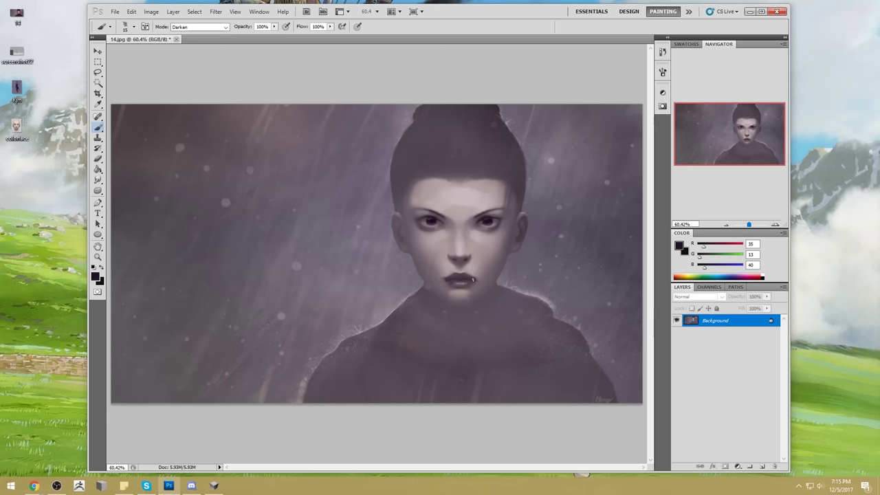
pyautogui.click(102, 182)
pyautogui.click(137, 199)
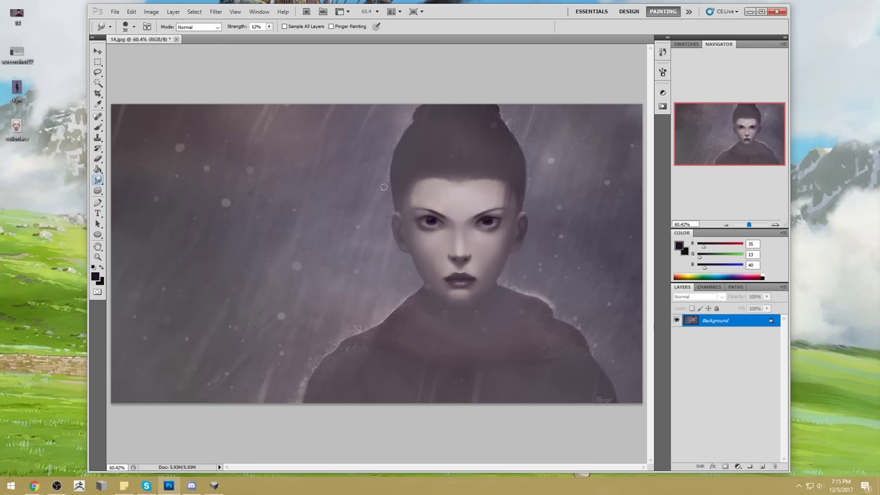
# Raise the hairline and slim the hair outline in Liquify with a brush size of 436.
pyautogui.click(216, 11)
pyautogui.click(233, 68)
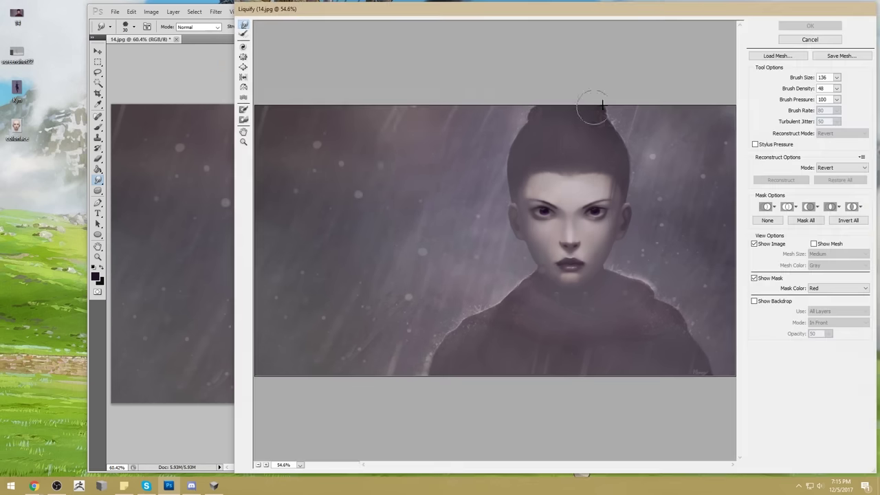
pyautogui.click(836, 76)
pyautogui.click(595, 152)
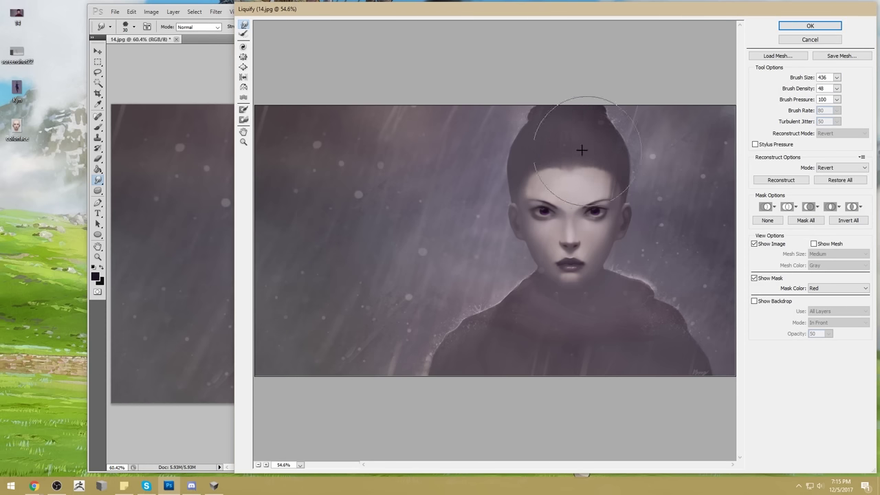
pyautogui.moveTo(539, 161)
pyautogui.mouseDown()
pyautogui.moveTo(575, 148)
pyautogui.moveTo(565, 157)
pyautogui.moveTo(606, 159)
pyautogui.moveTo(536, 163)
pyautogui.moveTo(582, 156)
pyautogui.moveTo(535, 141)
pyautogui.moveTo(639, 139)
pyautogui.moveTo(470, 164)
pyautogui.moveTo(487, 150)
pyautogui.moveTo(495, 177)
pyautogui.moveTo(513, 126)
pyautogui.moveTo(541, 111)
pyautogui.moveTo(603, 109)
pyautogui.moveTo(627, 91)
pyautogui.moveTo(512, 91)
pyautogui.mouseUp()
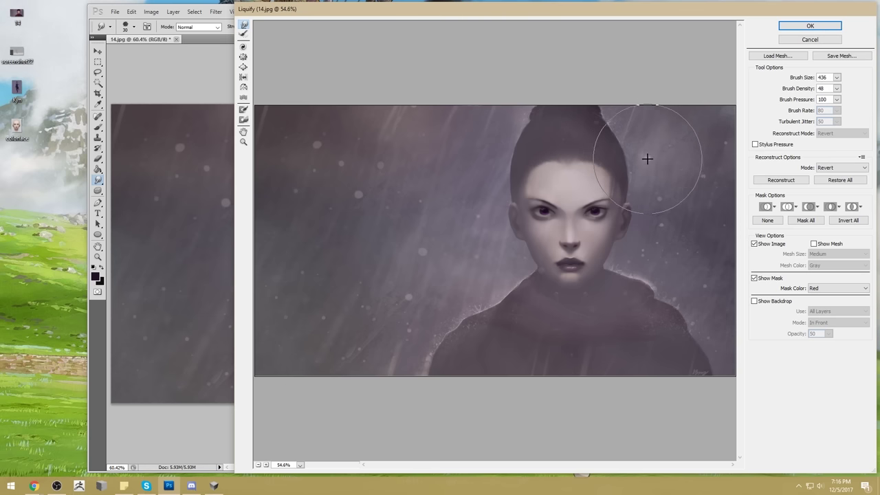
pyautogui.moveTo(531, 119); pyautogui.dragTo(534, 117)
pyautogui.click(809, 28)
# Copy the whole retouched image, revert 14.jpg to its opening state and paste the copy in place as a new layer.
pyautogui.hotkey('ctrl', 'a')
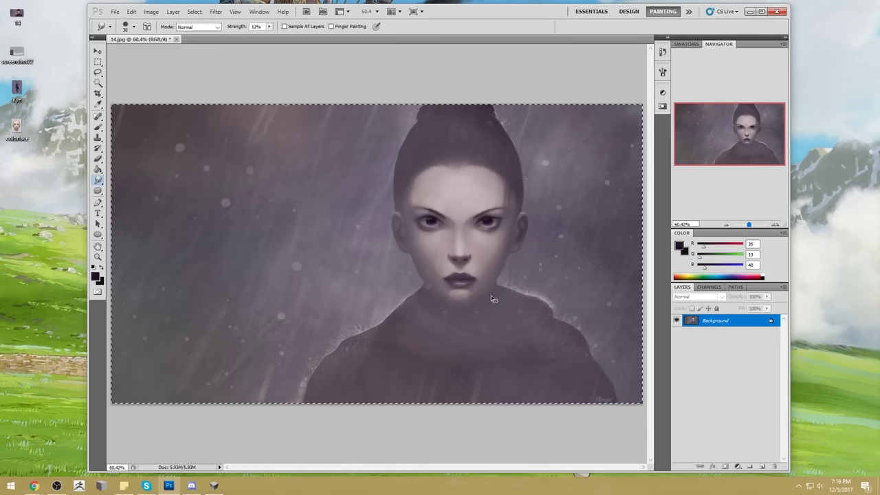
pyautogui.click(661, 51)
pyautogui.moveTo(652, 377); pyautogui.dragTo(650, 75)
pyautogui.click(621, 64)
pyautogui.hotkey('ctrl', 'shift', 'v')
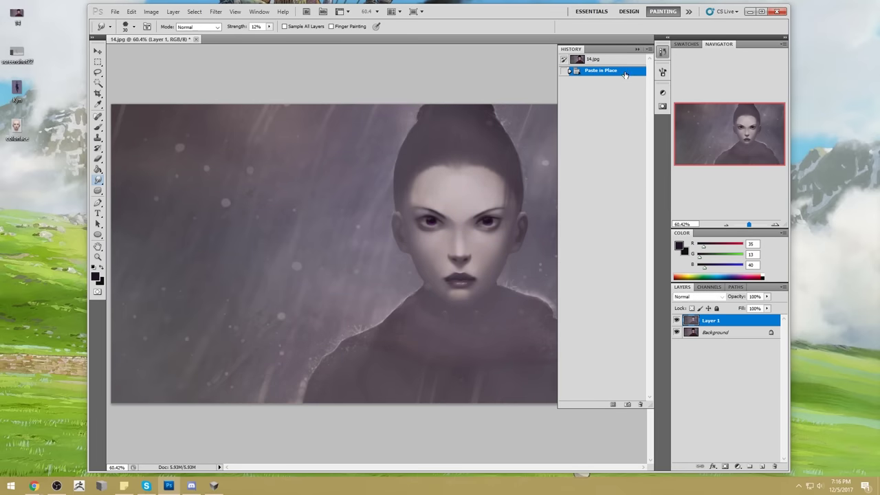
pyautogui.click(637, 50)
# Lasso the shadow shapes under the chin and along the scarf folds, adding each one to the selection.
pyautogui.press('l')
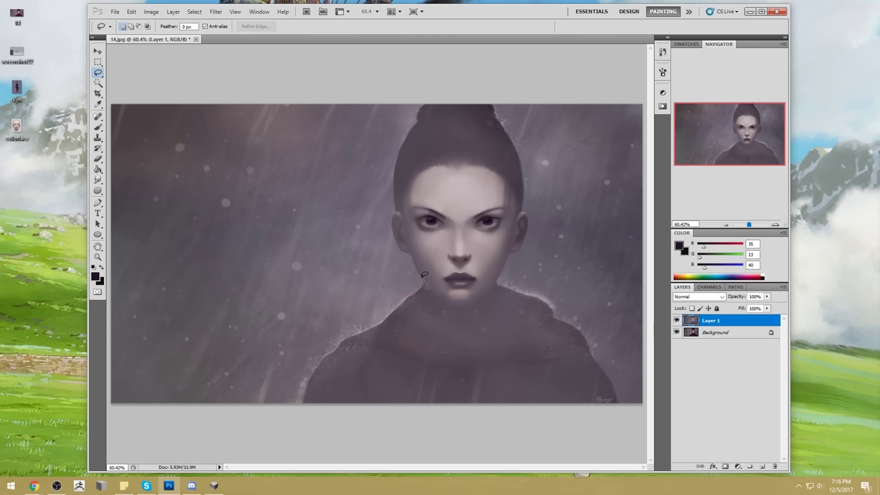
pyautogui.moveTo(430, 301); pyautogui.dragTo(424, 307)
pyautogui.moveTo(423, 298); pyautogui.dragTo(423, 300)
pyautogui.moveTo(500, 283)
pyautogui.mouseDown()
pyautogui.moveTo(484, 313)
pyautogui.moveTo(432, 304)
pyautogui.mouseUp()
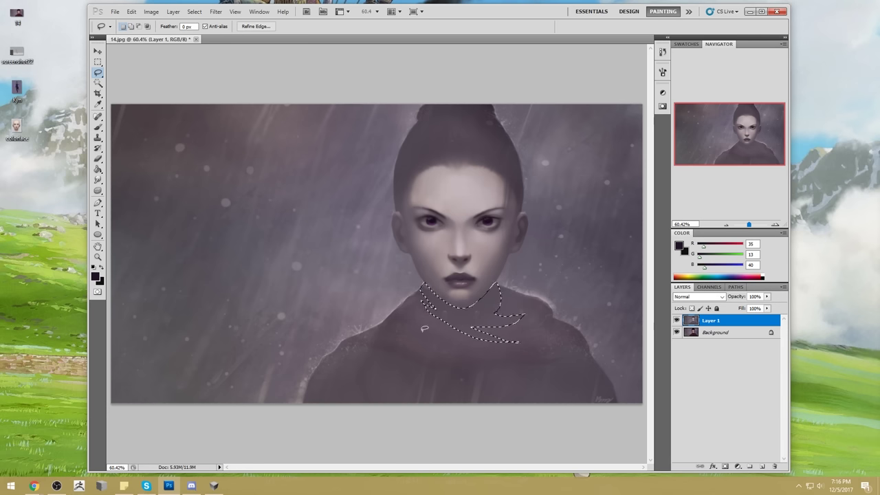
pyautogui.moveTo(377, 341)
pyautogui.mouseDown()
pyautogui.moveTo(431, 360)
pyautogui.moveTo(488, 361)
pyautogui.moveTo(445, 376)
pyautogui.moveTo(385, 341)
pyautogui.mouseUp()
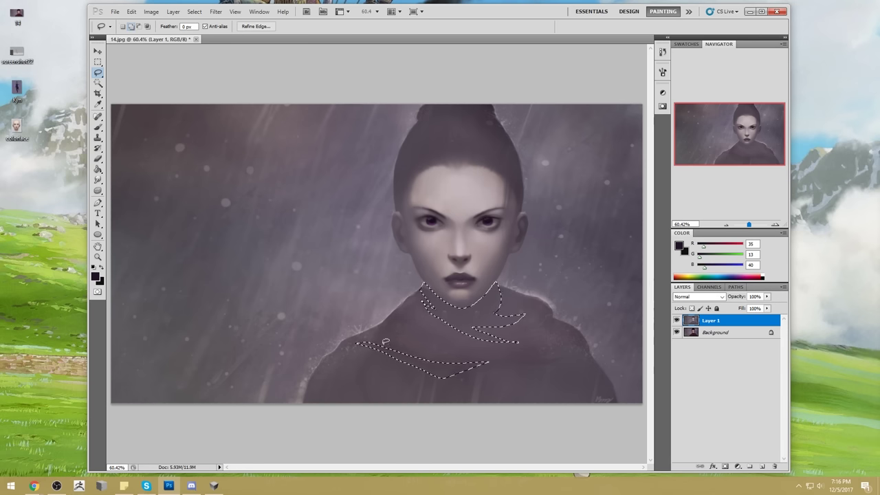
pyautogui.moveTo(575, 351)
pyautogui.mouseDown()
pyautogui.moveTo(529, 364)
pyautogui.moveTo(574, 352)
pyautogui.mouseUp()
# Try clearing the selected neck and scarf shadow shapes from Layer 1.
pyautogui.hotkey('alt', 'BackSpace')
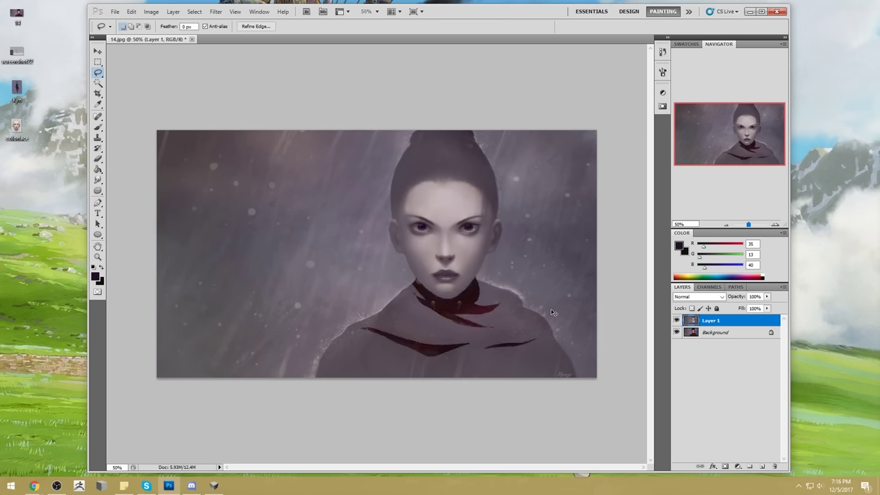
pyautogui.hotkey('ctrl', '-')
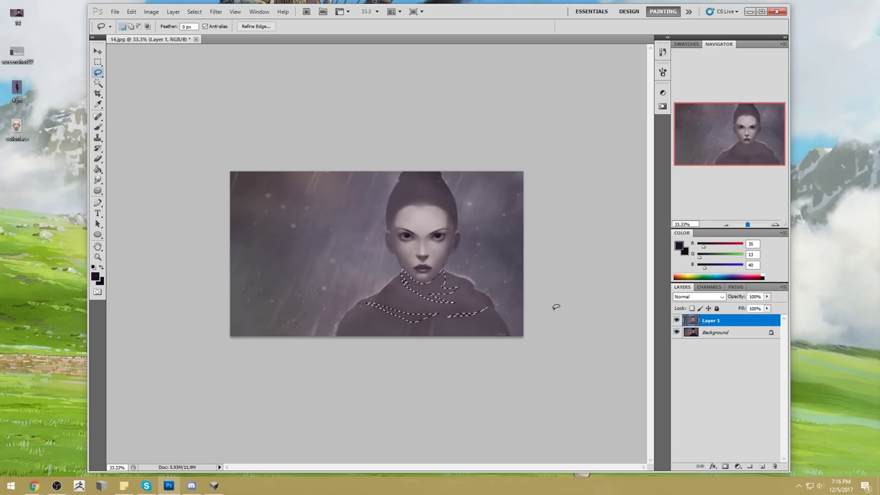
pyautogui.press('b')
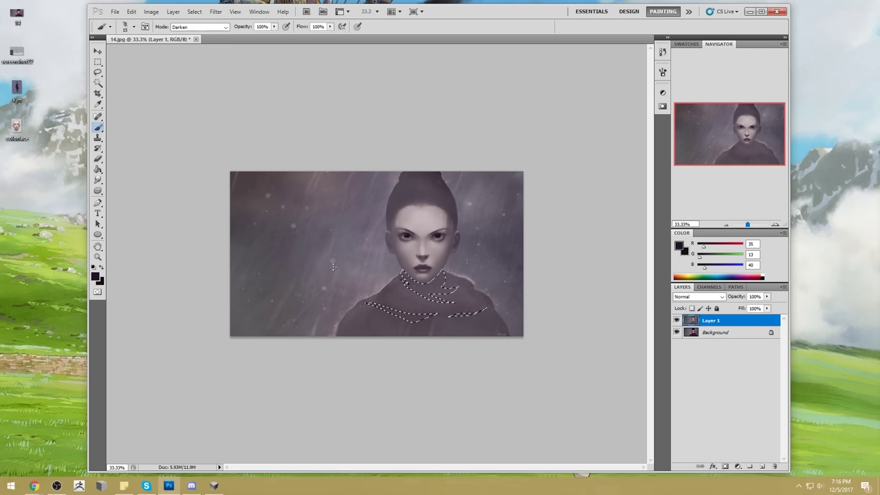
pyautogui.click(97, 191)
pyautogui.click(116, 201)
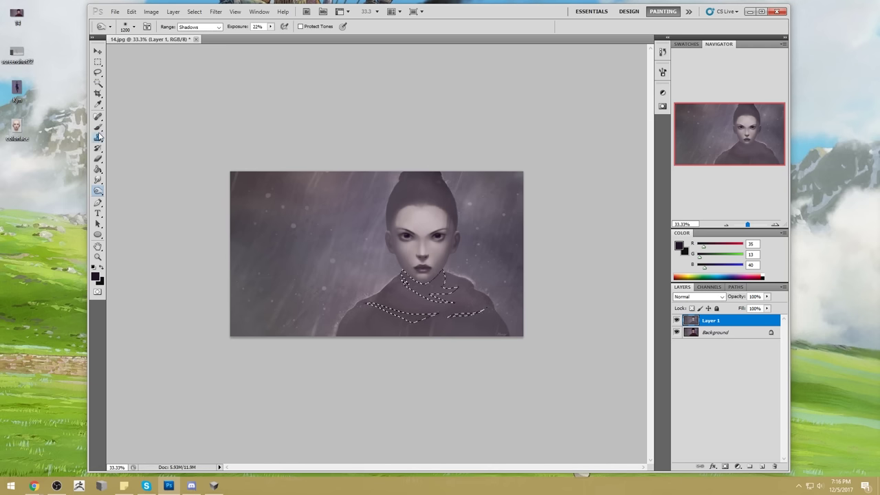
# Partially erase the selected neck and scarf shadows on Layer 1 with a soft 400 px eraser at 36% opacity.
pyautogui.press('e')
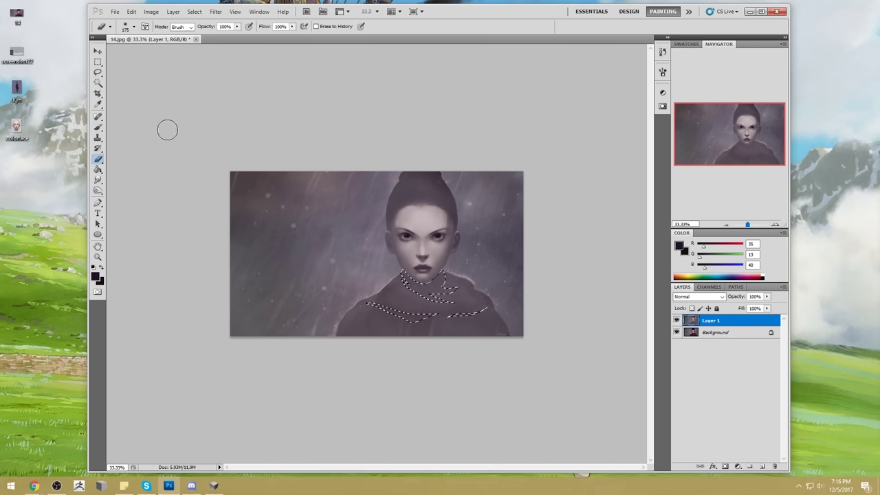
pyautogui.press(']')
pyautogui.press(']')
pyautogui.press(']')
pyautogui.press(']')
pyautogui.press(']')
pyautogui.press(']')
pyautogui.press(']')
pyautogui.press(']')
pyautogui.press(']')
pyautogui.press(']')
pyautogui.press(']')
pyautogui.press(']')
pyautogui.press(']')
pyautogui.moveTo(236, 28); pyautogui.dragTo(209, 36)
pyautogui.moveTo(467, 292); pyautogui.dragTo(509, 290)
pyautogui.press('[')
pyautogui.press('[')
pyautogui.press('[')
pyautogui.press('[')
pyautogui.press('[')
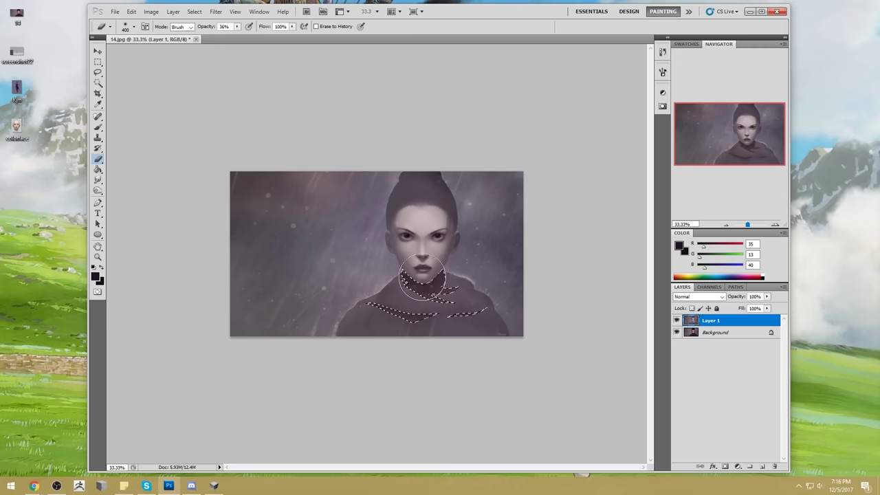
pyautogui.hotkey('ctrl', 'd')
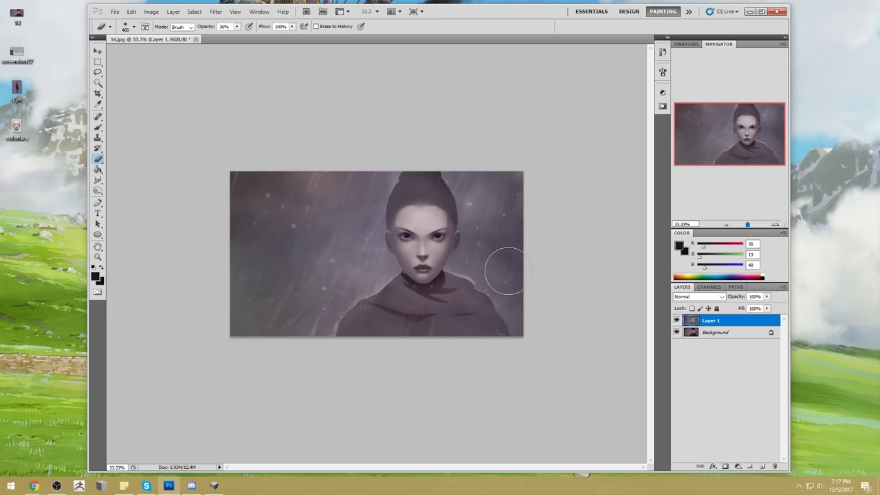
# Deselect the neck and scarf shadow shapes.
pyautogui.press('m')
pyautogui.rightClick(468, 282)
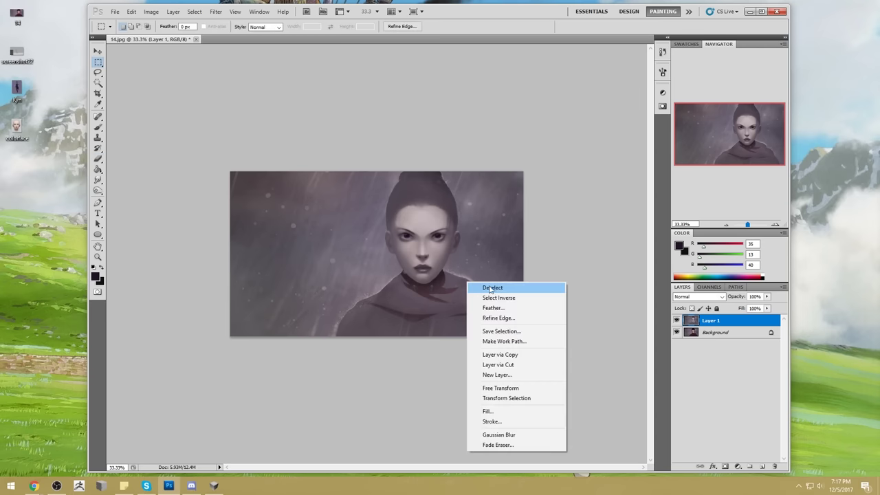
pyautogui.click(492, 289)
# Sample the background's purple-grey (81, 73, 90) as the brush colour and restore the scarf shadow selection.
pyautogui.press('b')
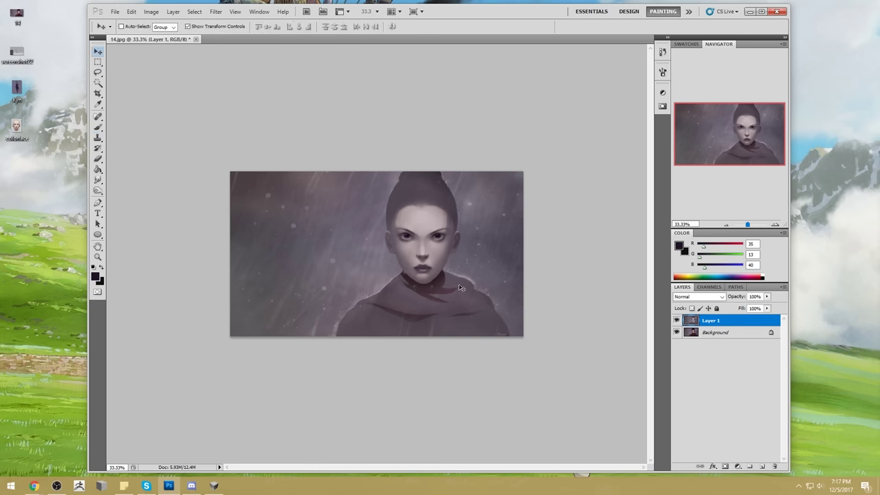
pyautogui.keyDown('alt'); pyautogui.click(511, 255); pyautogui.keyUp('alt')
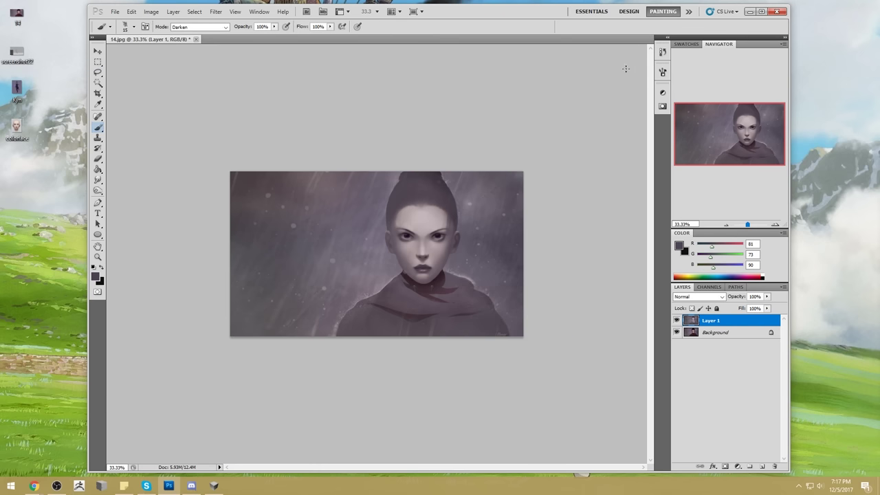
pyautogui.click(662, 52)
pyautogui.hotkey('ctrl', 'z')
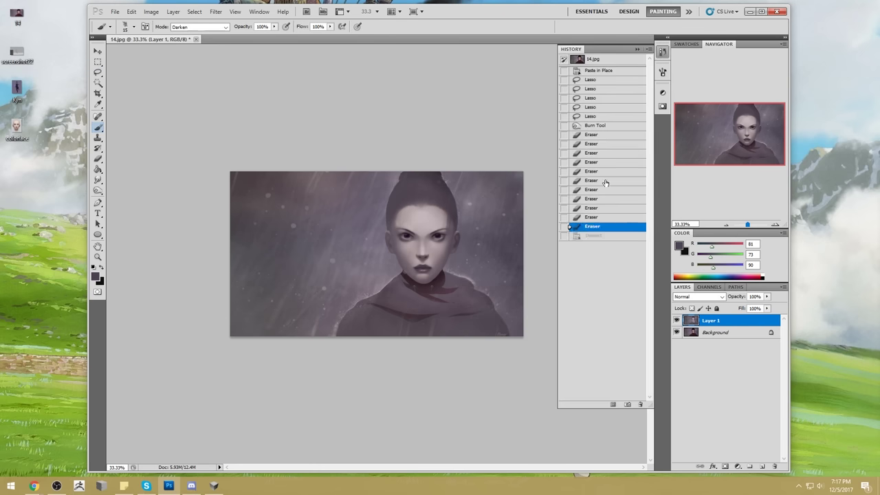
pyautogui.click(635, 50)
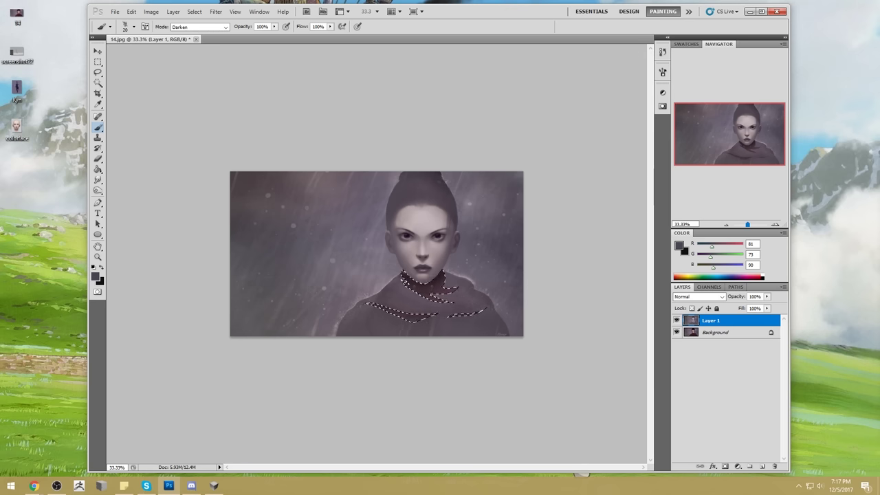
# Shade the selected scarf folds with a 150 px Multiply-mode brush in dark purple (33, 27, 40), hiding the selection edges.
pyautogui.click(679, 246)
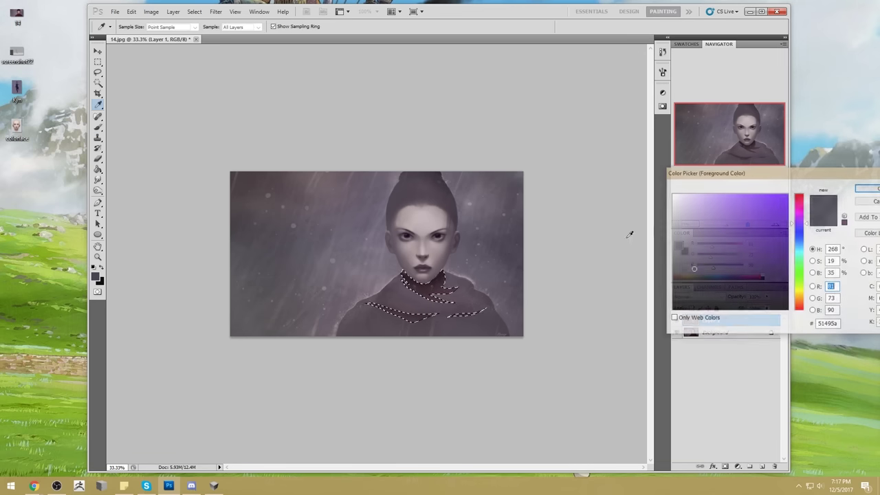
pyautogui.moveTo(717, 270); pyautogui.dragTo(709, 292)
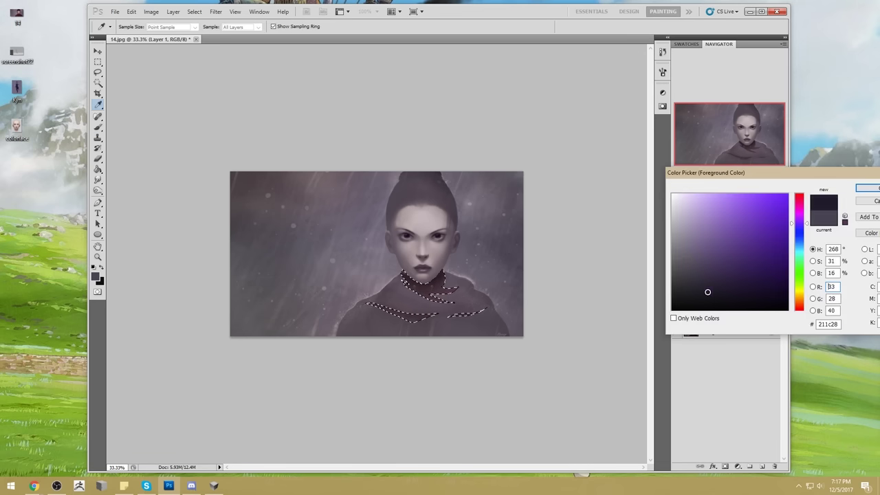
pyautogui.moveTo(838, 180); pyautogui.dragTo(786, 180)
pyautogui.click(830, 190)
pyautogui.click(200, 26)
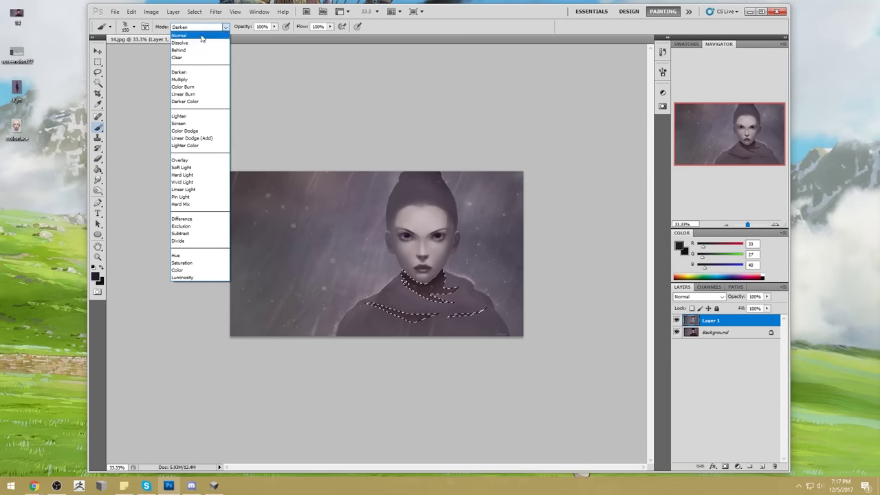
pyautogui.click(180, 79)
pyautogui.hotkey('ctrl', 'h')
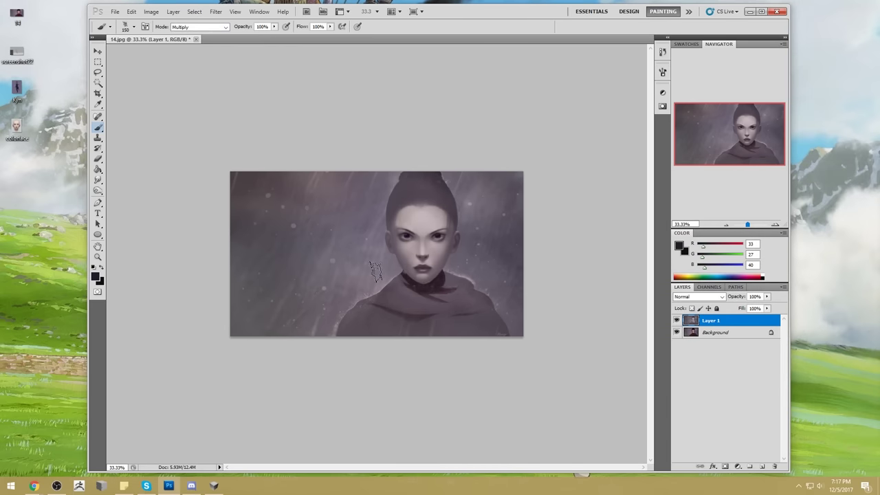
pyautogui.moveTo(447, 300); pyautogui.dragTo(384, 315)
# Select the hair with the Magic Wand at tolerance 9 and subtract the face and ears with the lasso.
pyautogui.click(98, 83)
pyautogui.click(403, 191)
pyautogui.click(426, 204)
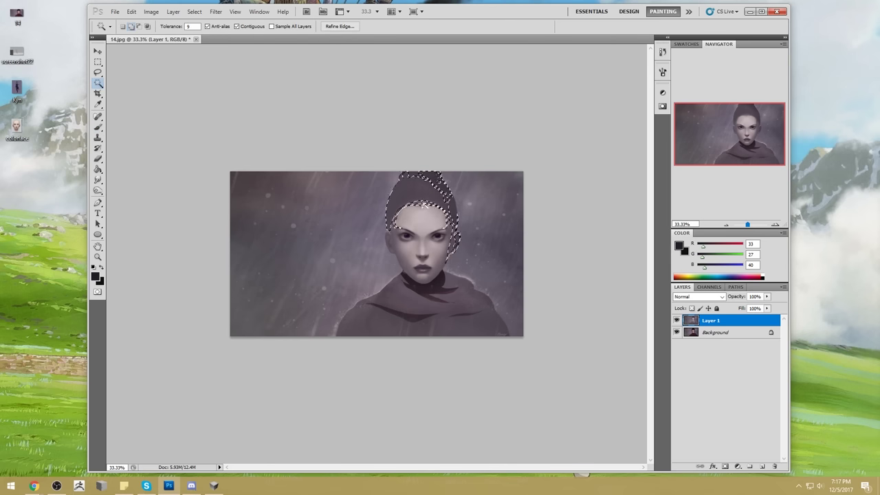
pyautogui.click(427, 202)
pyautogui.press('l')
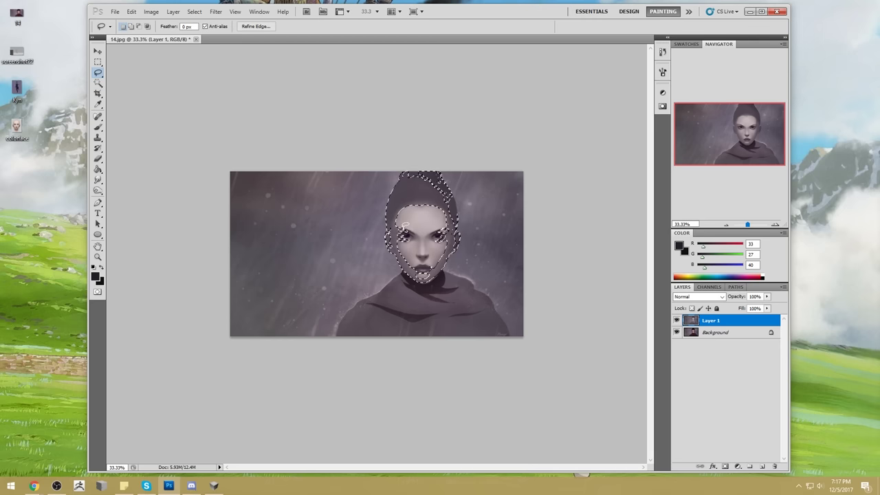
pyautogui.moveTo(434, 216); pyautogui.dragTo(439, 213)
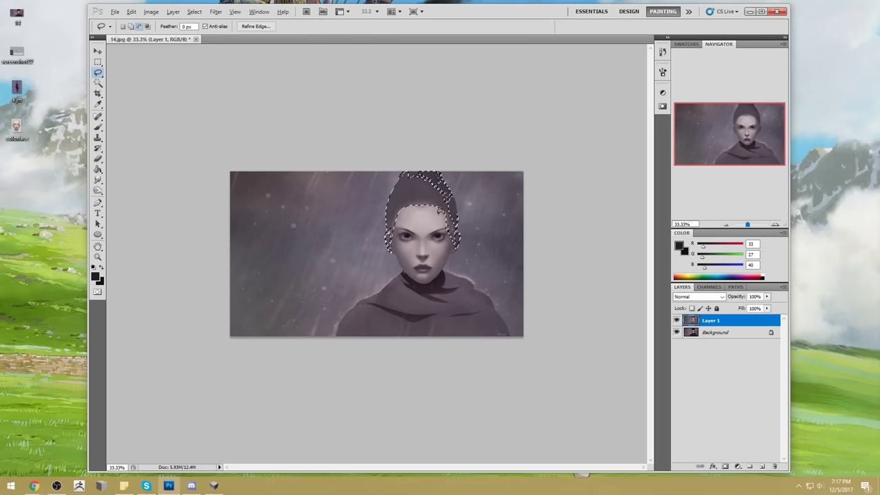
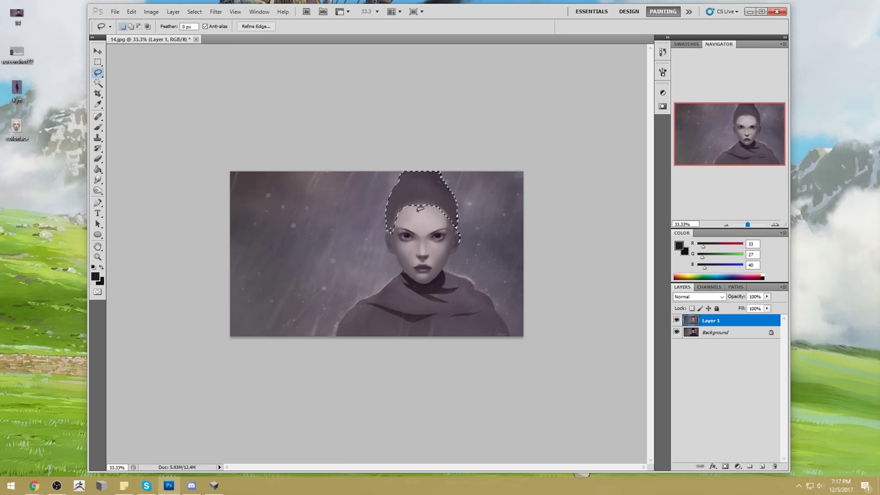
# Darken the selected hair with a 1200 px Burn tool on Shadows at 22% exposure.
pyautogui.moveTo(98, 190); pyautogui.dragTo(124, 200)
pyautogui.click(200, 27)
pyautogui.click(196, 31)
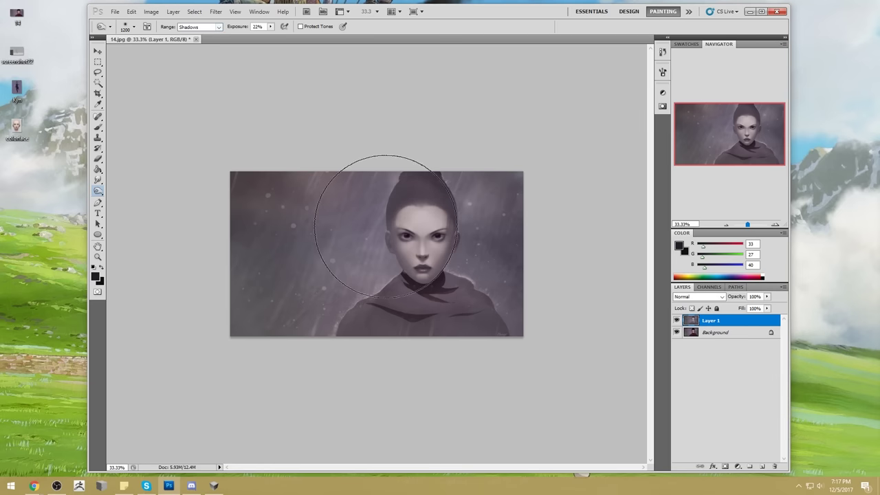
pyautogui.moveTo(388, 212)
pyautogui.mouseDown()
pyautogui.moveTo(467, 197)
pyautogui.moveTo(461, 182)
pyautogui.moveTo(382, 187)
pyautogui.moveTo(454, 157)
pyautogui.moveTo(365, 174)
pyautogui.moveTo(447, 152)
pyautogui.moveTo(433, 148)
pyautogui.moveTo(362, 174)
pyautogui.moveTo(468, 157)
pyautogui.moveTo(408, 170)
pyautogui.moveTo(382, 207)
pyautogui.moveTo(472, 200)
pyautogui.moveTo(403, 184)
pyautogui.moveTo(457, 152)
pyautogui.moveTo(423, 169)
pyautogui.moveTo(393, 162)
pyautogui.moveTo(380, 169)
pyautogui.moveTo(456, 228)
pyautogui.mouseUp()
# Lasso the lower face around the mouth, cheeks and jaw, and hide the selection edges.
pyautogui.press('l')
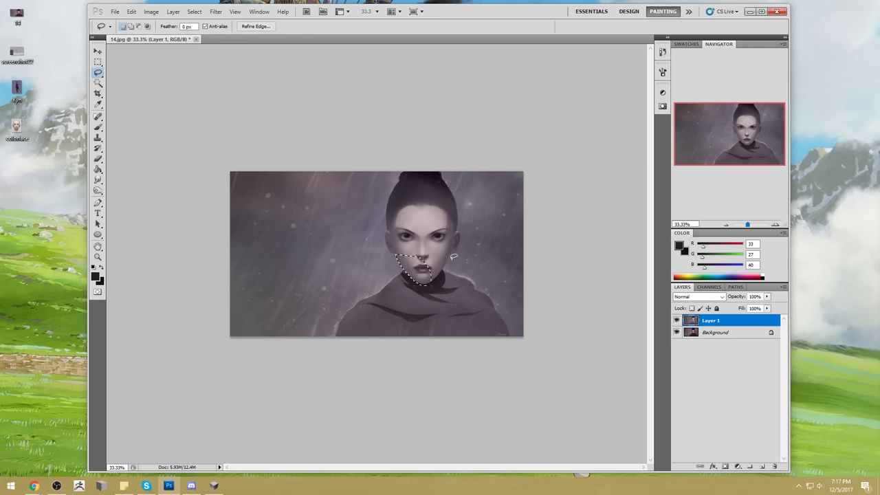
pyautogui.moveTo(449, 253)
pyautogui.mouseDown()
pyautogui.moveTo(418, 284)
pyautogui.moveTo(444, 255)
pyautogui.moveTo(427, 266)
pyautogui.mouseUp()
pyautogui.press('b')
pyautogui.hotkey('ctrl', 'h')
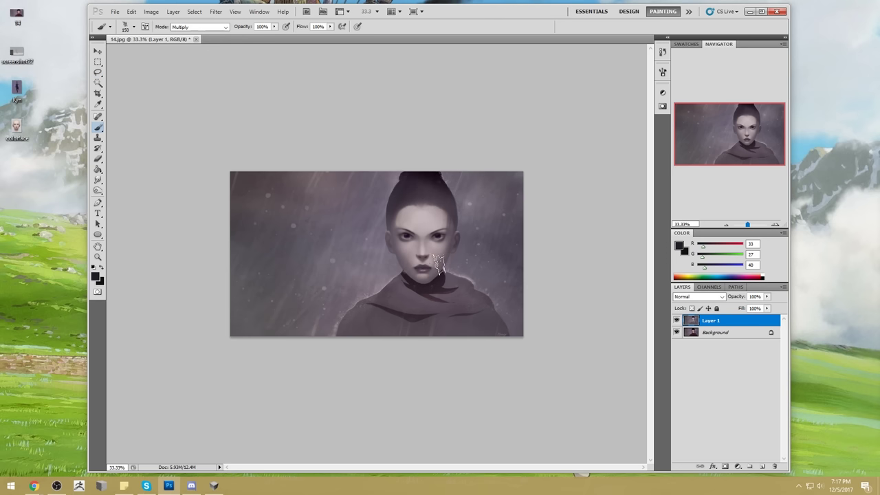
# Darken the selected lower face with a 600 px Burn tool on Shadows at 22% exposure.
pyautogui.click(98, 190)
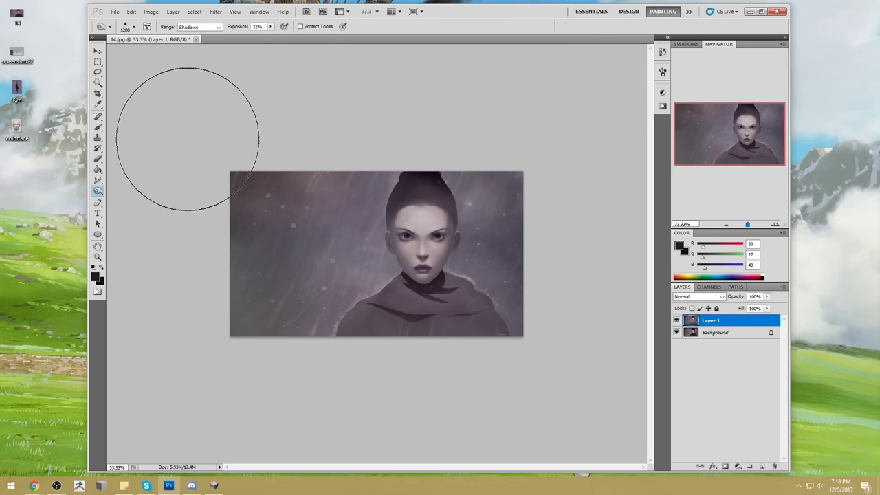
pyautogui.press('[')
pyautogui.press('[')
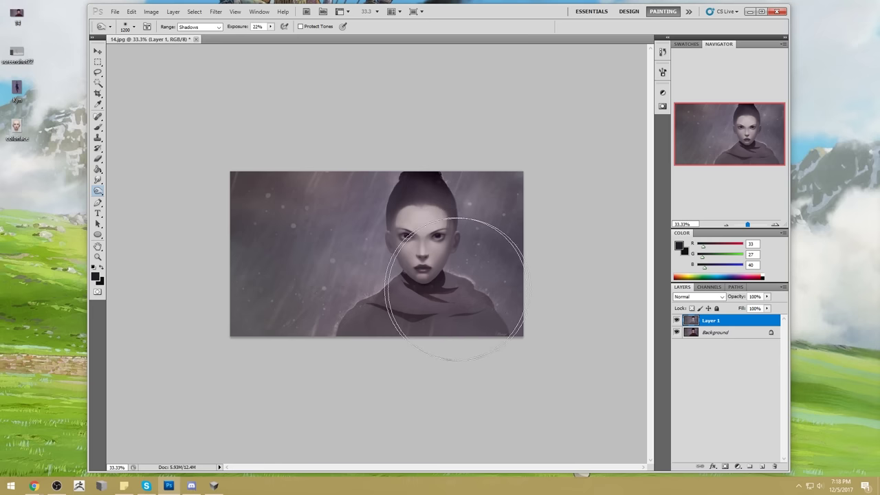
pyautogui.press('[')
pyautogui.press('[')
pyautogui.press('[')
pyautogui.press('[')
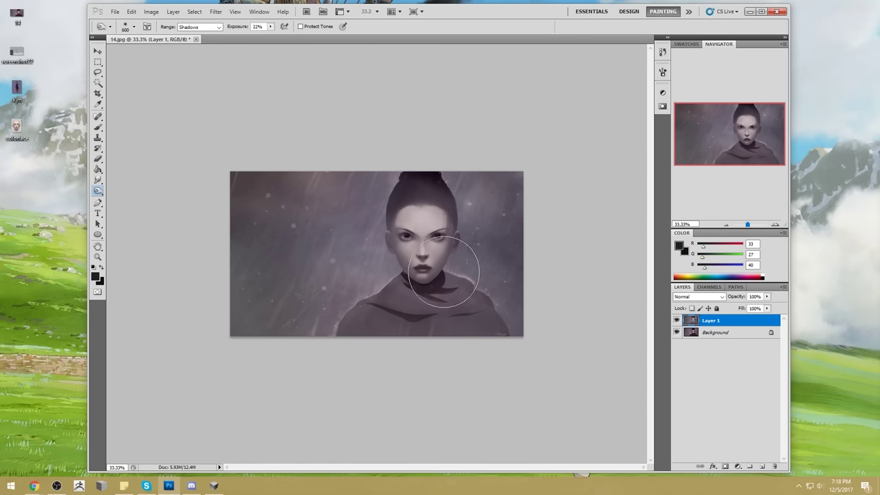
# Try to drain colour from the lower face with the Sponge tool in Desaturate mode at 49% flow, and roll the strokes back.
pyautogui.click(104, 193)
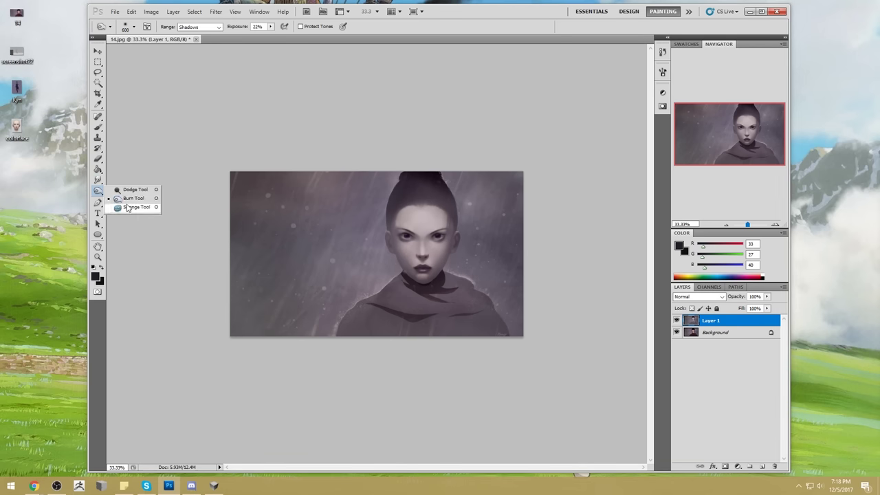
pyautogui.click(130, 208)
pyautogui.click(207, 28)
pyautogui.click(199, 34)
pyautogui.press(']')
pyautogui.press(']')
pyautogui.press(']')
pyautogui.press(']')
pyautogui.press(']')
pyautogui.press(']')
pyautogui.press(']')
pyautogui.press(']')
pyautogui.press(']')
pyautogui.press(']')
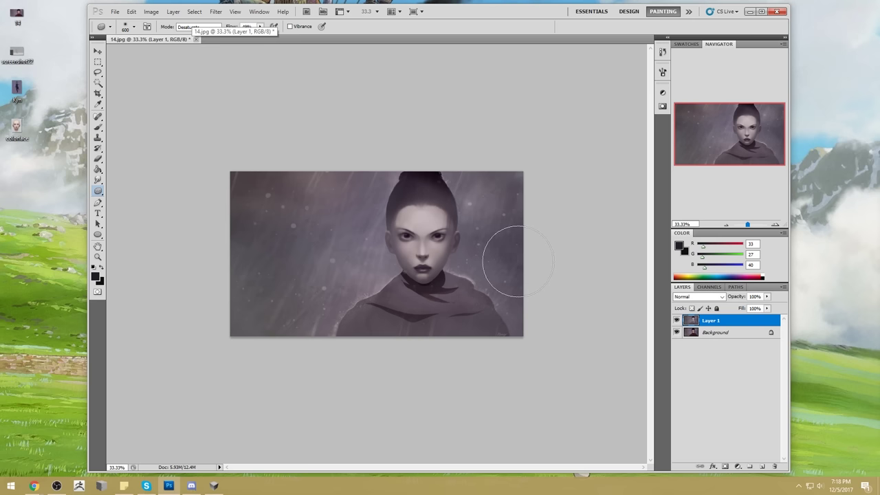
pyautogui.press('[')
pyautogui.press('[')
pyautogui.press('[')
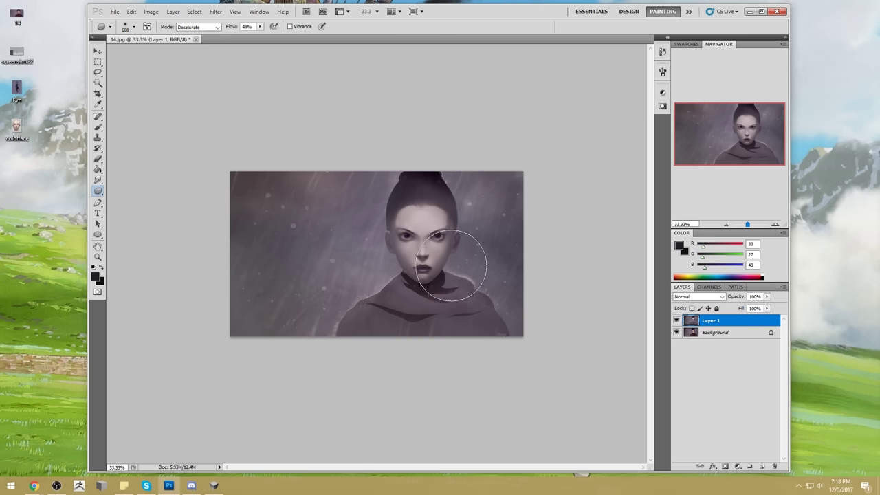
pyautogui.click(661, 54)
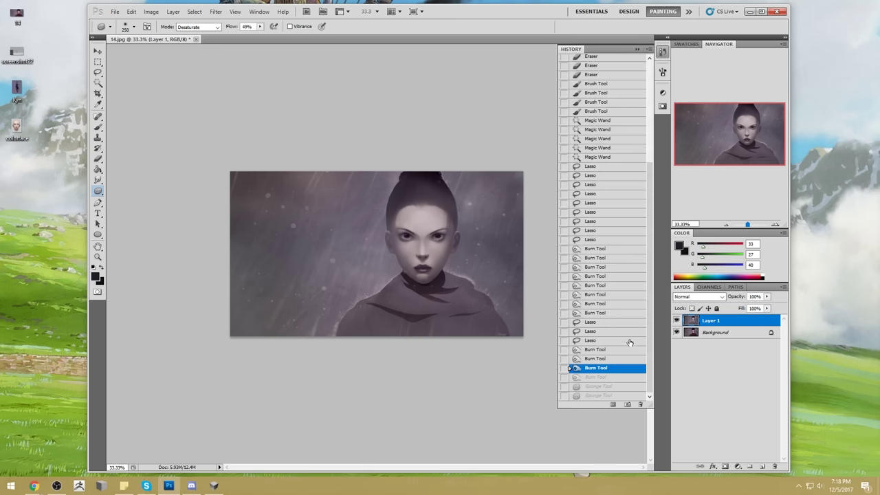
pyautogui.click(649, 49)
# Deselect the lower face and soften Layer 1 over the face and shoulders with a 300 to 500 px eraser at 36% opacity.
pyautogui.press('m')
pyautogui.rightClick(449, 236)
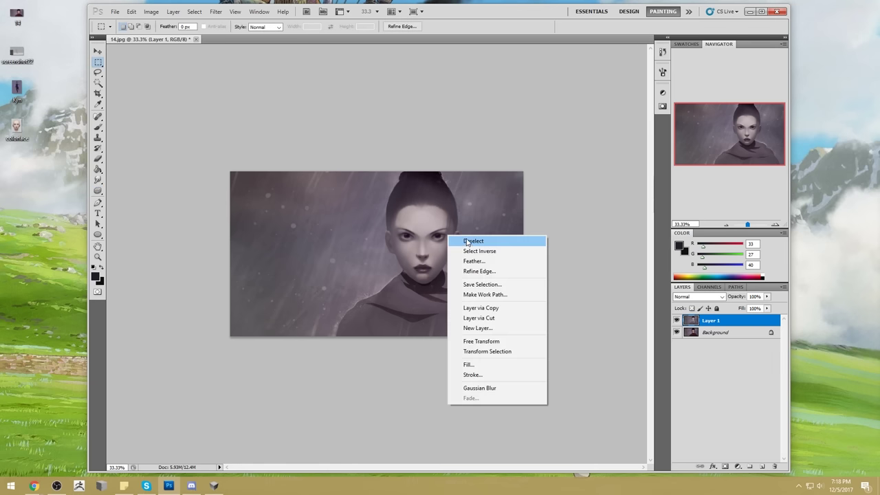
pyautogui.click(466, 241)
pyautogui.press('e')
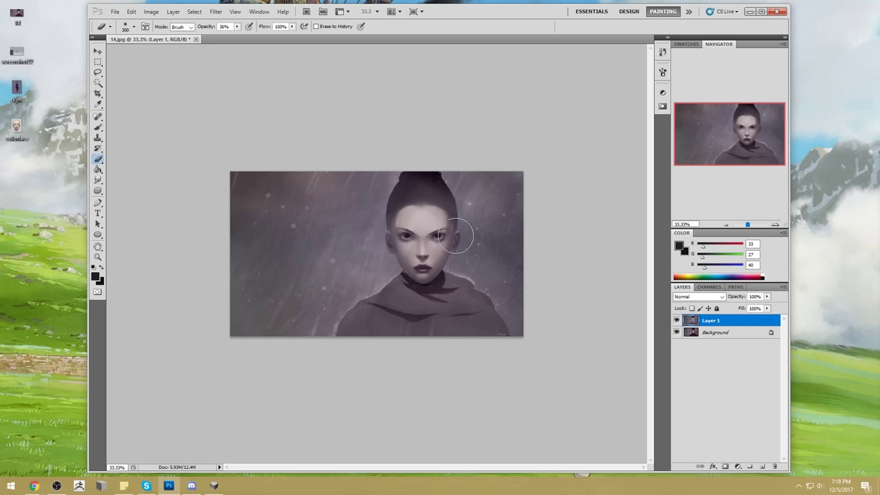
pyautogui.moveTo(457, 230); pyautogui.dragTo(419, 265)
pyautogui.press(']')
pyautogui.press(']')
pyautogui.press(']')
pyautogui.moveTo(381, 295)
pyautogui.mouseDown()
pyautogui.moveTo(347, 318)
pyautogui.moveTo(342, 362)
pyautogui.mouseUp()
pyautogui.moveTo(447, 275); pyautogui.dragTo(489, 315)
pyautogui.press('[')
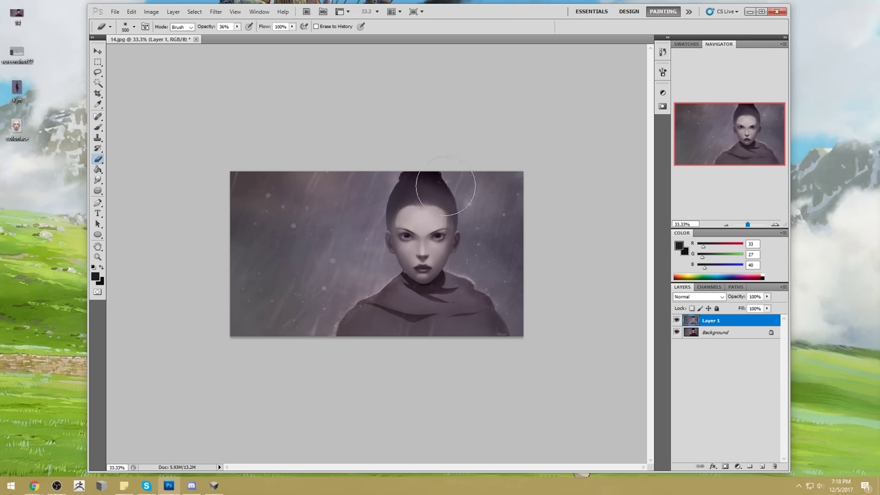
# Compare the repainted Layer 1 with the original background by hiding and showing the layer.
pyautogui.click(676, 320)
pyautogui.click(677, 320)
pyautogui.click(677, 320)
pyautogui.press(']')
pyautogui.press(']')
pyautogui.press(']')
pyautogui.click(677, 321)
pyautogui.click(676, 321)
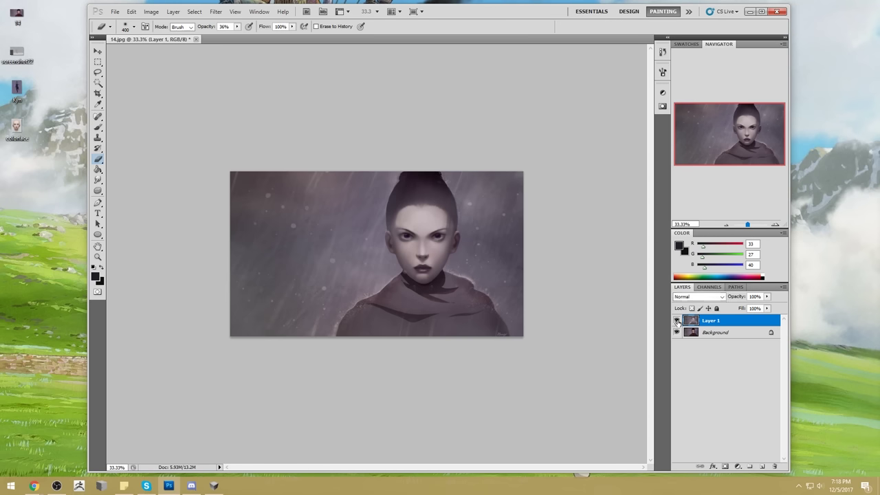
pyautogui.click(676, 321)
pyautogui.click(676, 321)
# Increase Layer 1's contrast with Levels, setting the input black point to 13 and the white point to 240.
pyautogui.hotkey('ctrl', 'l')
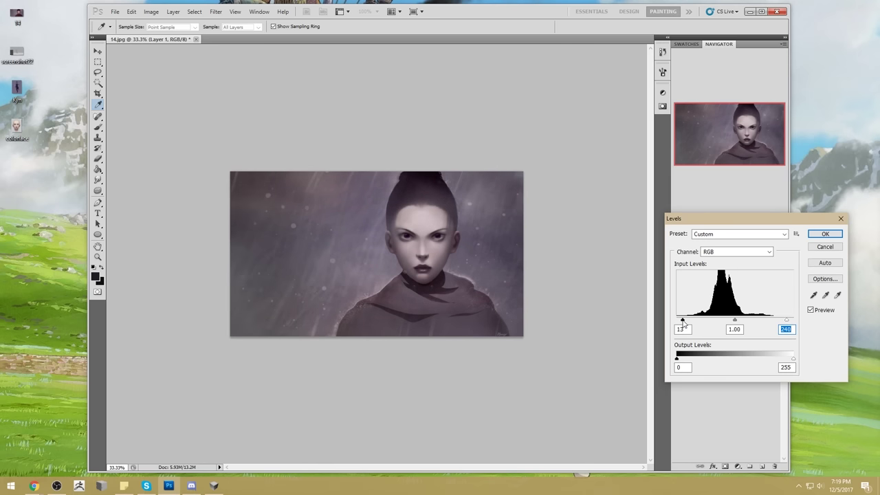
pyautogui.click(833, 234)
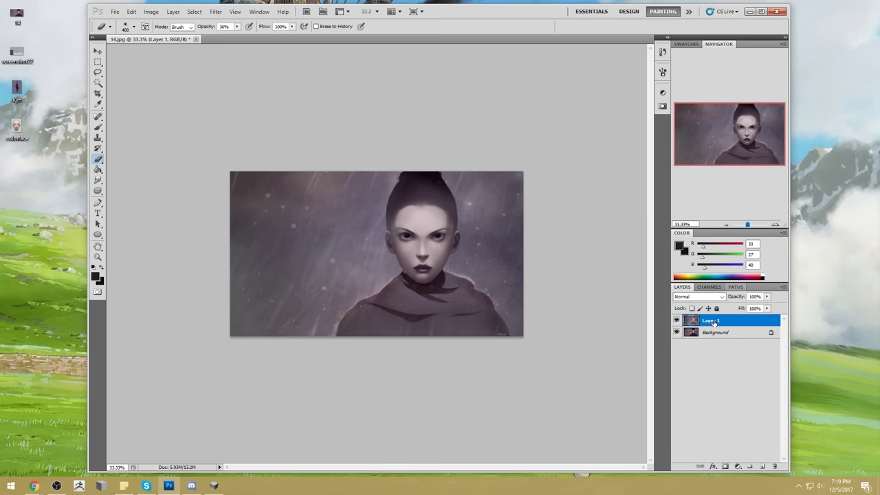
# Set up a soft 300 px brush in Normal mode and sample the dark purple at the hair's edge (67, 54, 69).
pyautogui.click(98, 180)
pyautogui.click(129, 196)
pyautogui.click(97, 128)
pyautogui.click(138, 126)
pyautogui.rightClick(367, 209)
pyautogui.click(485, 275)
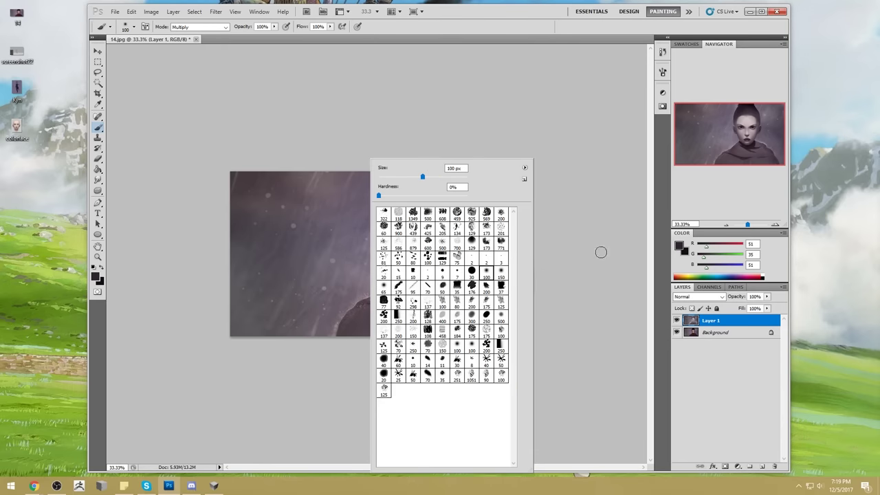
pyautogui.click(595, 252)
pyautogui.keyDown('alt'); pyautogui.click(396, 207); pyautogui.keyUp('alt')
pyautogui.press(']')
pyautogui.press(']')
pyautogui.click(217, 27)
pyautogui.click(192, 29)
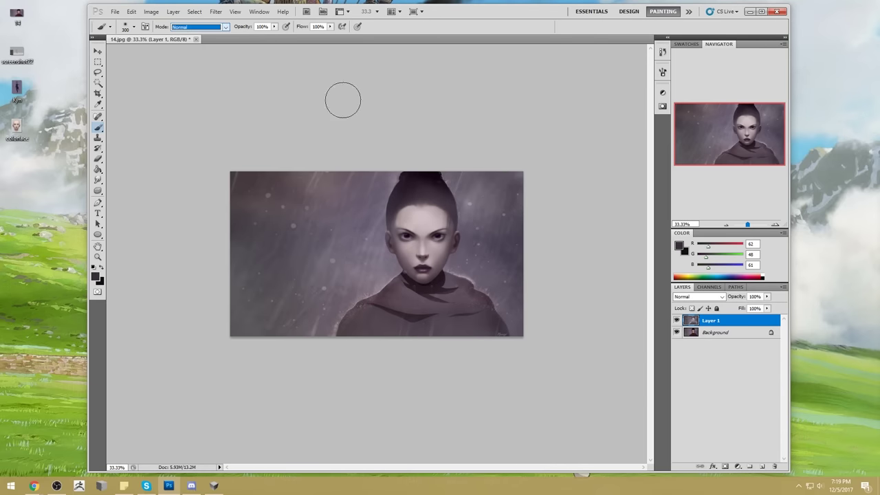
pyautogui.keyDown('alt'); pyautogui.click(392, 206); pyautogui.keyUp('alt')
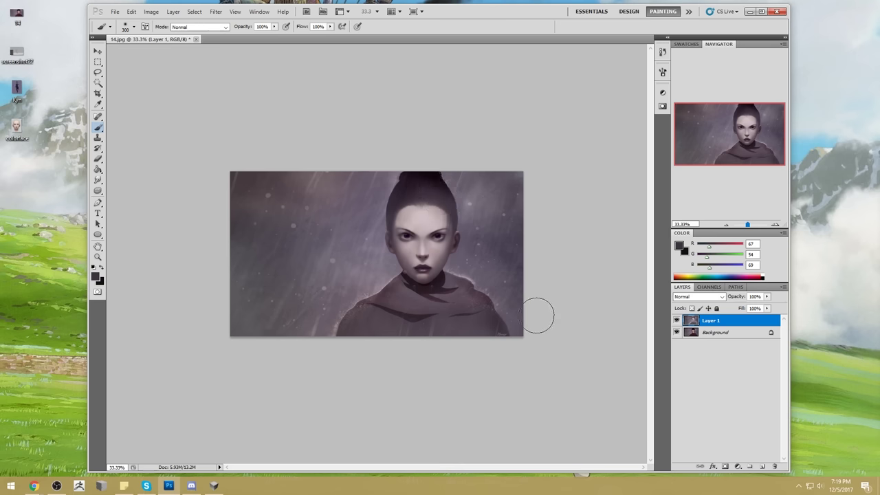
pyautogui.moveTo(97, 190); pyautogui.dragTo(121, 199)
pyautogui.press('[')
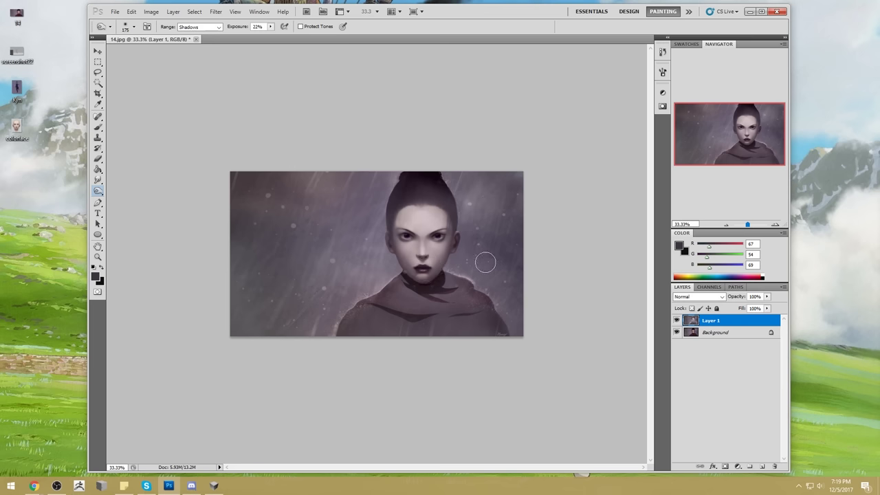
pyautogui.press(']')
pyautogui.press(']')
pyautogui.press(']')
# Sample the hair's dark colour (35, 18, 32) and set the brush to 1600 px at 62% opacity.
pyautogui.press('b')
pyautogui.keyDown('alt'); pyautogui.click(444, 183); pyautogui.keyUp('alt')
pyautogui.press(']')
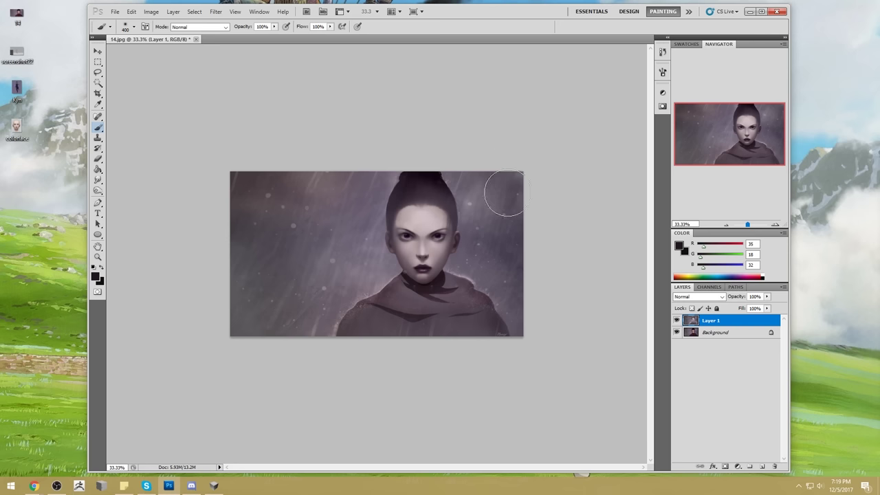
pyautogui.press(']')
pyautogui.press(']')
pyautogui.press(']')
pyautogui.press(']')
pyautogui.press(']')
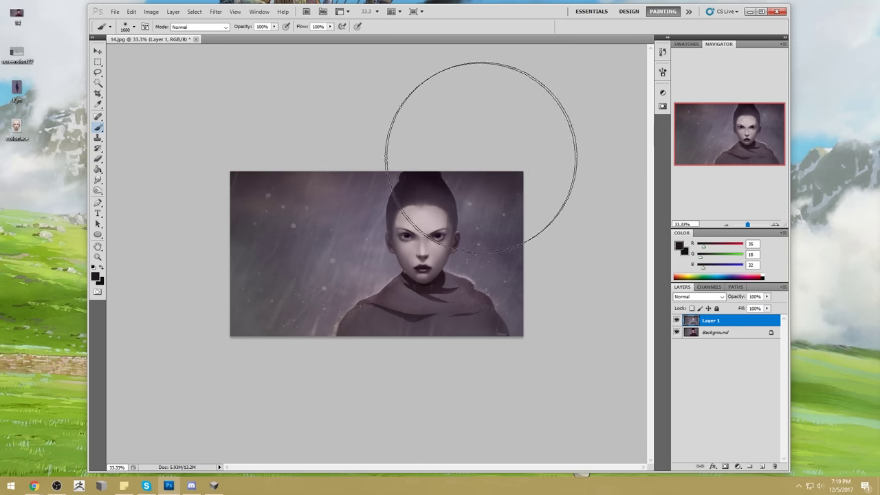
pyautogui.click(273, 26)
pyautogui.moveTo(275, 34); pyautogui.dragTo(257, 34)
# Paint a dark vignette over the picture's outer corners with the large soft brush, undoing strokes that are too heavy.
pyautogui.click(549, 153)
pyautogui.moveTo(213, 161); pyautogui.dragTo(171, 206)
pyautogui.hotkey('ctrl', 'alt', 'z')
pyautogui.hotkey('ctrl', 'alt', 'z')
pyautogui.moveTo(244, 164); pyautogui.dragTo(175, 204)
pyautogui.moveTo(392, 113); pyautogui.dragTo(323, 120)
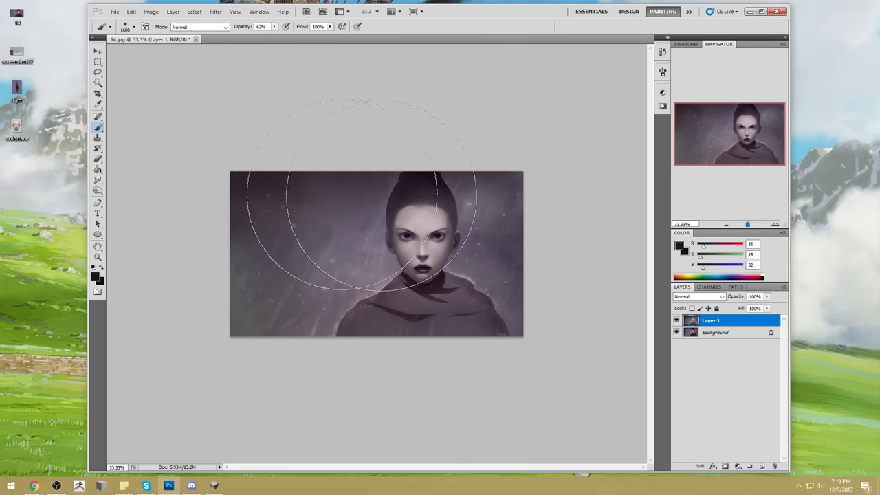
pyautogui.moveTo(181, 330); pyautogui.dragTo(220, 368)
pyautogui.moveTo(369, 372); pyautogui.dragTo(573, 342)
pyautogui.hotkey('ctrl', 'alt', 'z')
pyautogui.moveTo(220, 332); pyautogui.dragTo(518, 359)
pyautogui.hotkey('ctrl', 'alt', 'z')
pyautogui.click(221, 308)
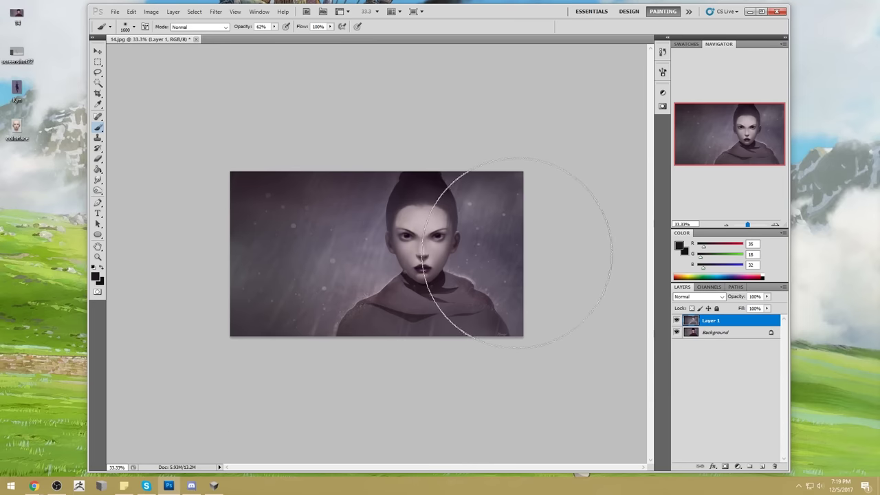
# Copy the whole merged picture and flatten all layers into the background.
pyautogui.hotkey('ctrl', 'a')
pyautogui.hotkey('ctrl', 'shift', 'c')
pyautogui.hotkey('ctrl', 'v')
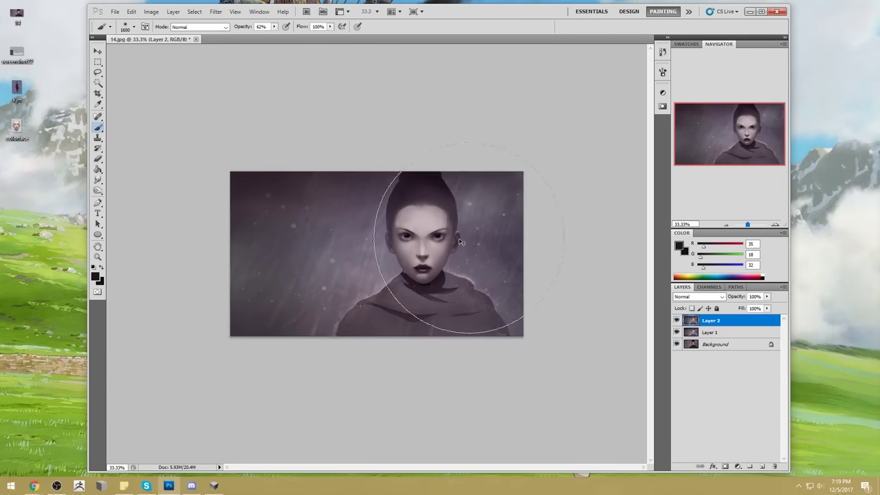
pyautogui.press('v')
pyautogui.hotkey('ctrl', 'z')
pyautogui.rightClick(714, 325)
pyautogui.click(751, 297)
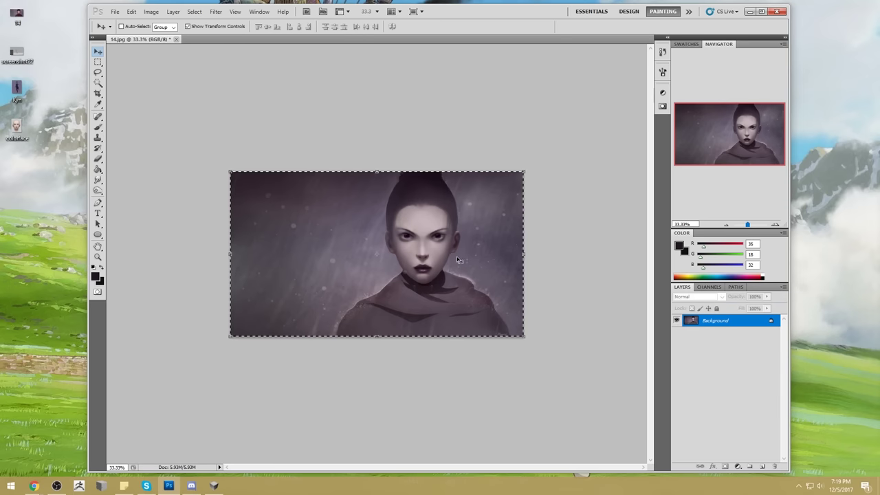
# Paste the copied picture as a new layer, shift it slightly toward the right edge, compare it with the background and flatten the image.
pyautogui.hotkey('ctrl', 'v')
pyautogui.moveTo(412, 219); pyautogui.dragTo(442, 219)
pyautogui.press('m')
pyautogui.rightClick(467, 217)
pyautogui.click(501, 224)
pyautogui.click(507, 177)
pyautogui.click(676, 320)
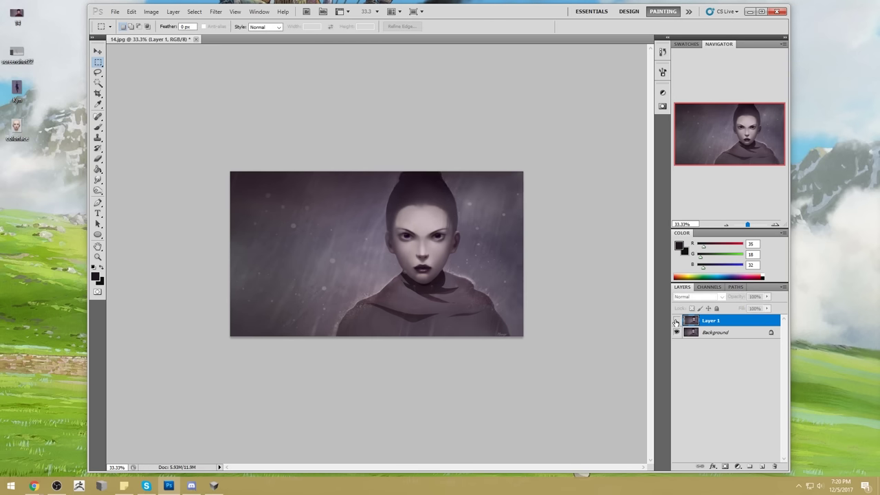
pyautogui.click(676, 320)
pyautogui.rightClick(715, 320)
pyautogui.click(737, 292)
# Select the hair with the Magic Wand, raising the tolerance above 9 and adding the upper hair to the selection.
pyautogui.hotkey('ctrl', 'a')
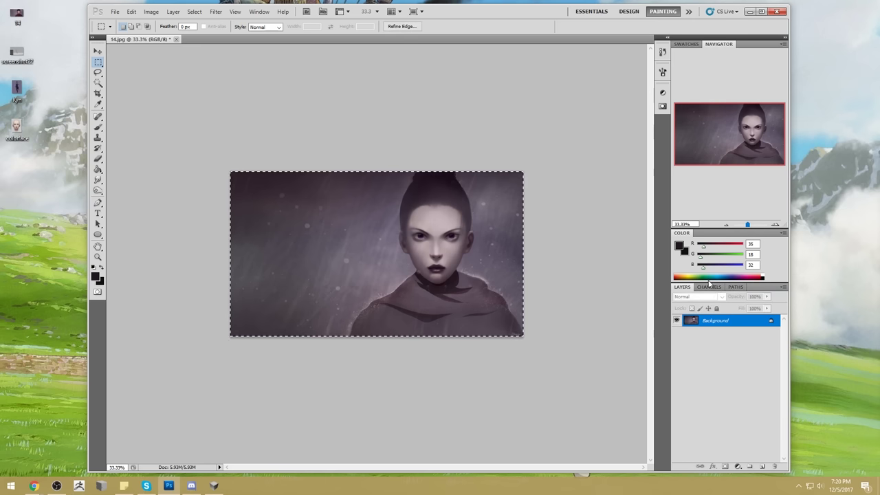
pyautogui.click(98, 83)
pyautogui.click(356, 110)
pyautogui.keyDown('shift'); pyautogui.click(442, 203); pyautogui.keyUp('shift')
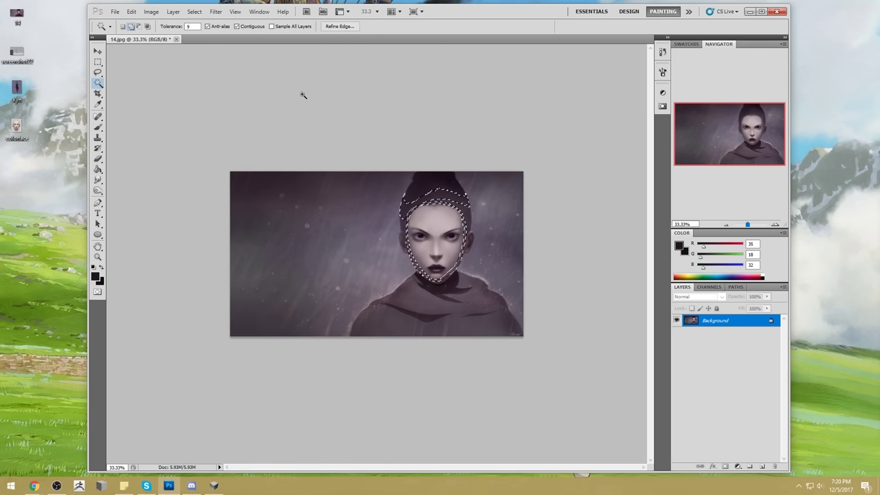
pyautogui.moveTo(194, 26); pyautogui.dragTo(161, 45)
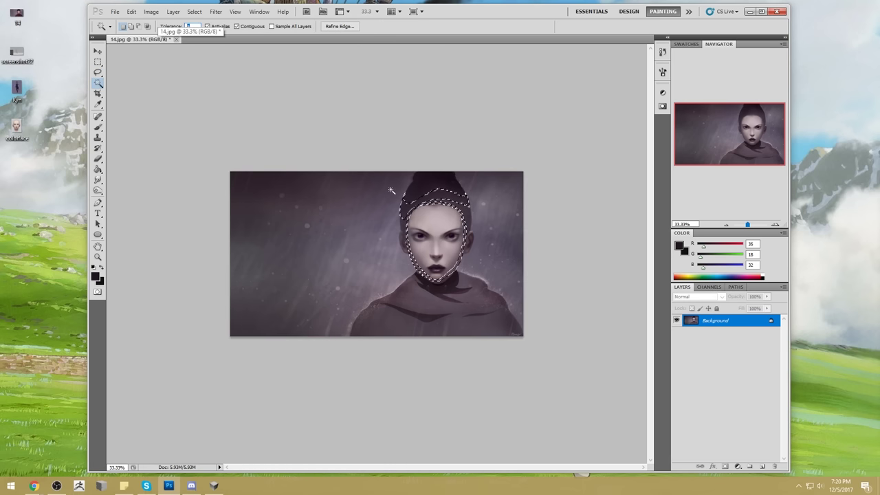
pyautogui.hotkey('ctrl', 'd')
pyautogui.click(452, 207)
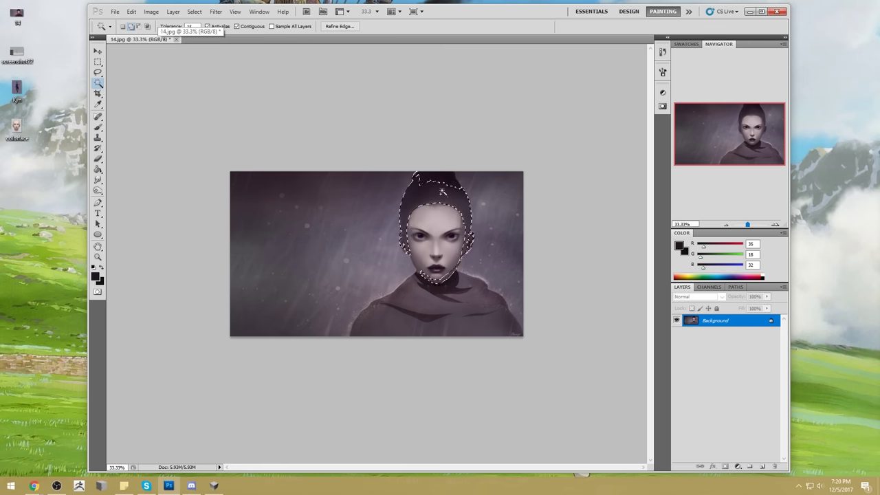
pyautogui.keyDown('shift'); pyautogui.click(447, 196); pyautogui.keyUp('shift')
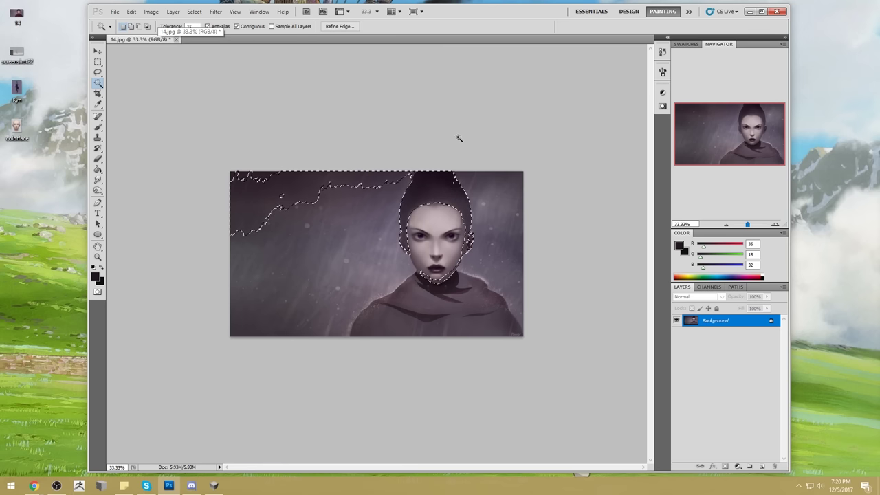
# Subtract the background and chin areas from the hair selection with the lasso.
pyautogui.press('l')
pyautogui.moveTo(415, 169)
pyautogui.mouseDown()
pyautogui.moveTo(252, 117)
pyautogui.moveTo(406, 165)
pyautogui.mouseUp()
pyautogui.moveTo(413, 260)
pyautogui.mouseDown()
pyautogui.moveTo(463, 302)
pyautogui.moveTo(492, 210)
pyautogui.moveTo(472, 234)
pyautogui.moveTo(474, 226)
pyautogui.moveTo(487, 250)
pyautogui.moveTo(468, 239)
pyautogui.mouseUp()
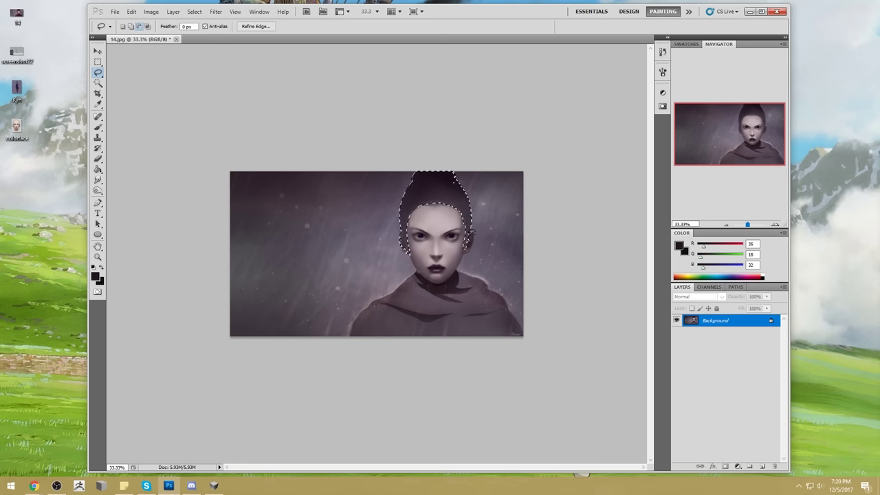
# Try to darken and tint the selected hair with Hue/Saturation at Saturation +84 and Lightness -61.
pyautogui.hotkey('ctrl', 'u')
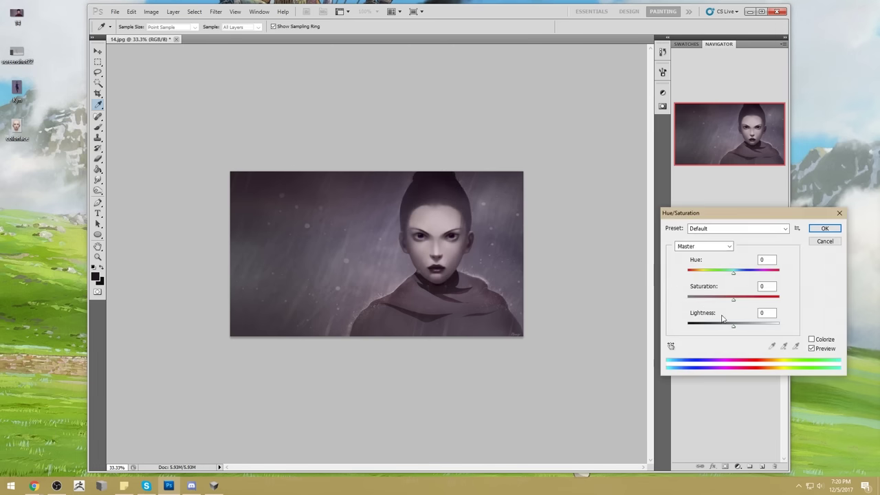
pyautogui.moveTo(732, 327); pyautogui.dragTo(704, 328)
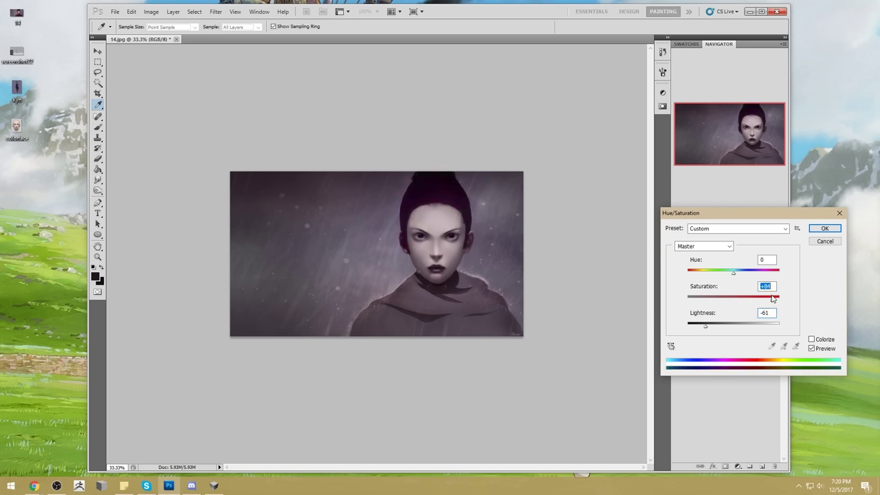
pyautogui.click(825, 232)
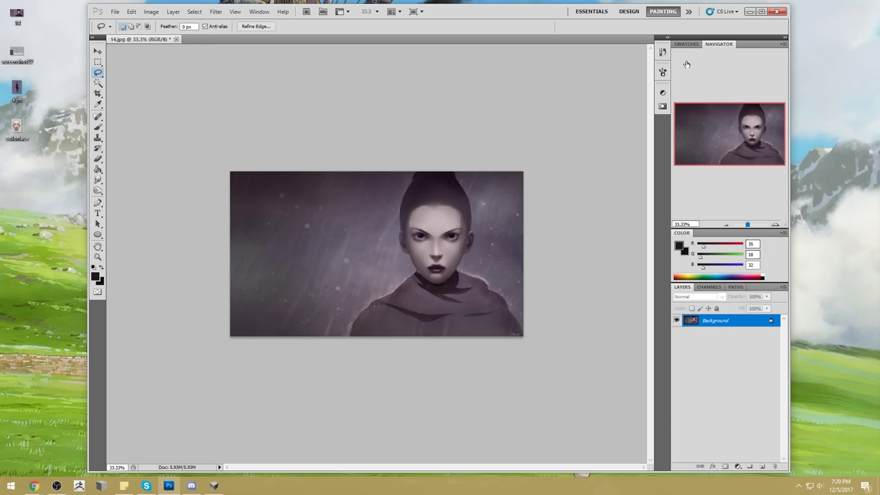
# Try to shift the selected hair's hue to -70 with Hue/Saturation.
pyautogui.click(663, 51)
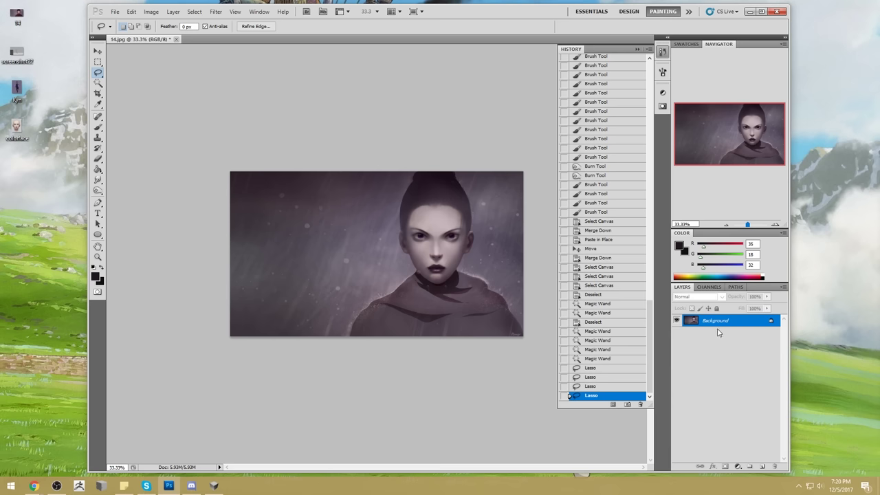
pyautogui.click(638, 49)
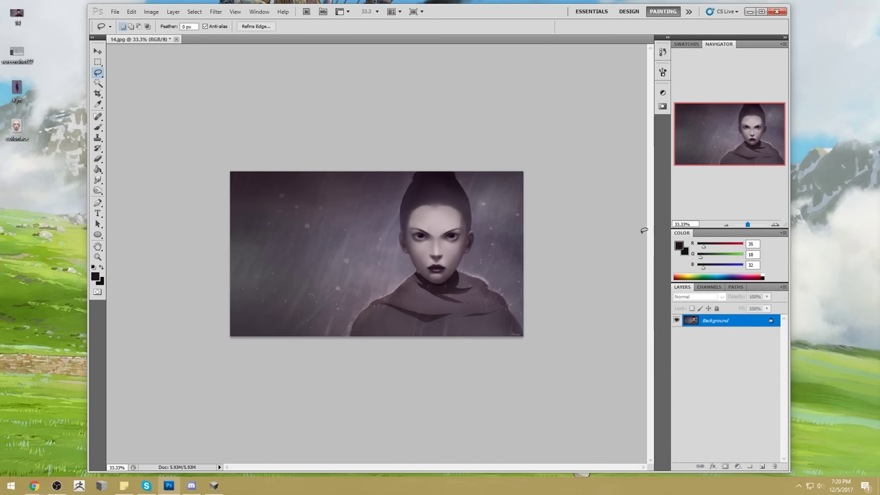
pyautogui.hotkey('ctrl', 'u')
pyautogui.moveTo(733, 274); pyautogui.dragTo(712, 276)
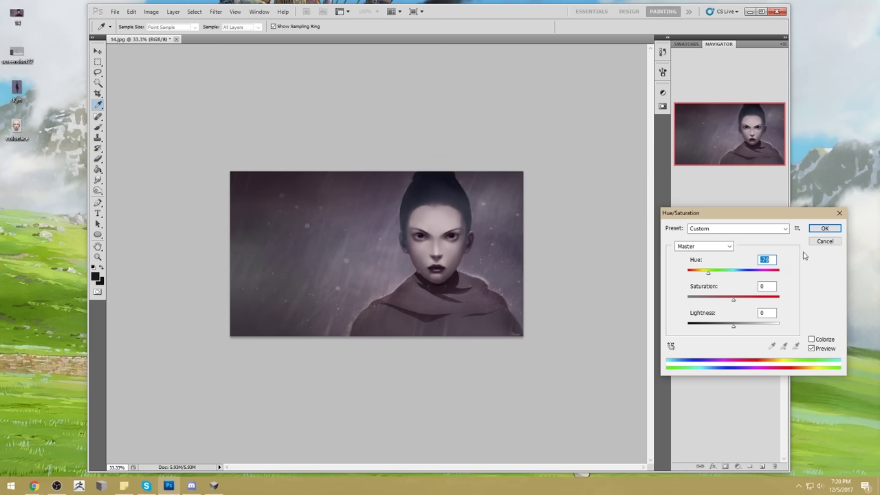
pyautogui.click(821, 241)
# Deselect the hair and shift the whole picture's hue to -20 with Hue/Saturation.
pyautogui.rightClick(469, 240)
pyautogui.click(511, 248)
pyautogui.hotkey('ctrl', 'u')
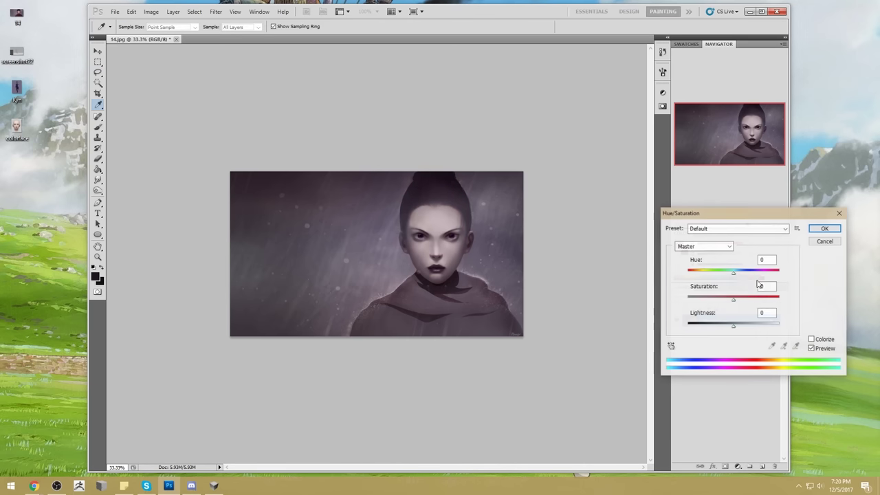
pyautogui.moveTo(733, 275); pyautogui.dragTo(725, 275)
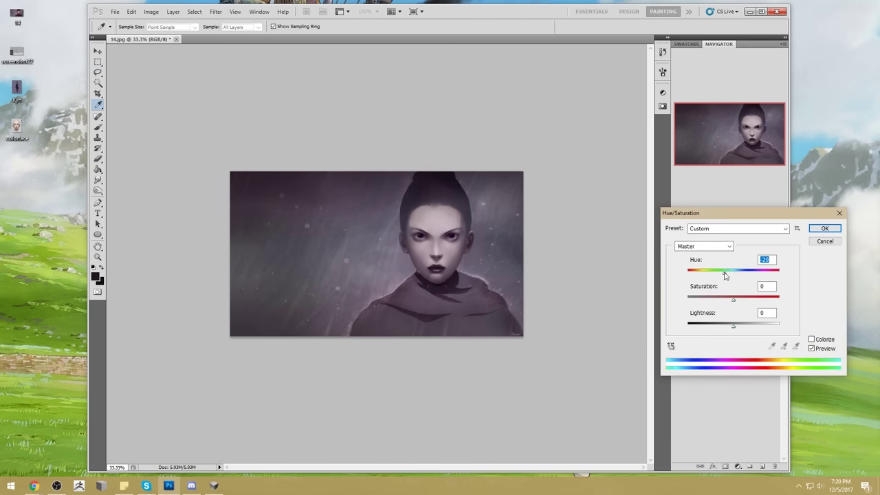
pyautogui.click(822, 229)
# Sample the forehead's skin tone, add a new layer and lighten the foreground colour to about RGB 222, 205, 216.
pyautogui.press('b')
pyautogui.keyDown('alt'); pyautogui.click(441, 217); pyautogui.keyUp('alt')
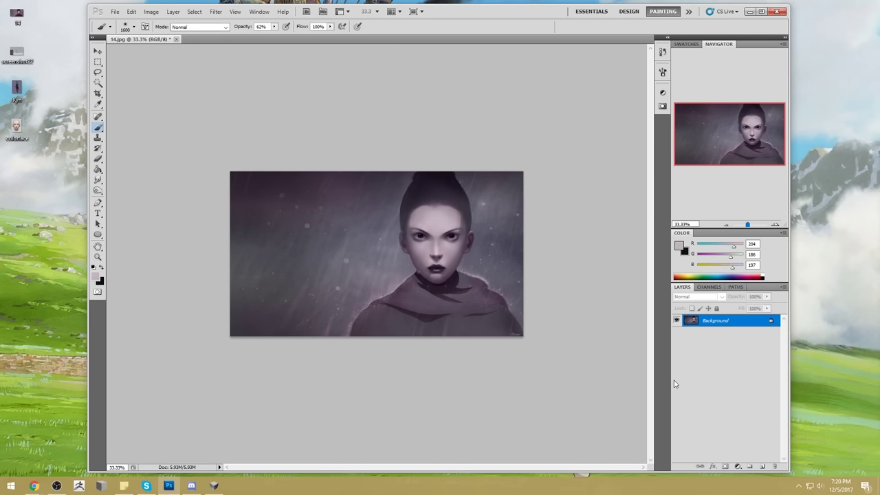
pyautogui.click(761, 466)
pyautogui.click(678, 245)
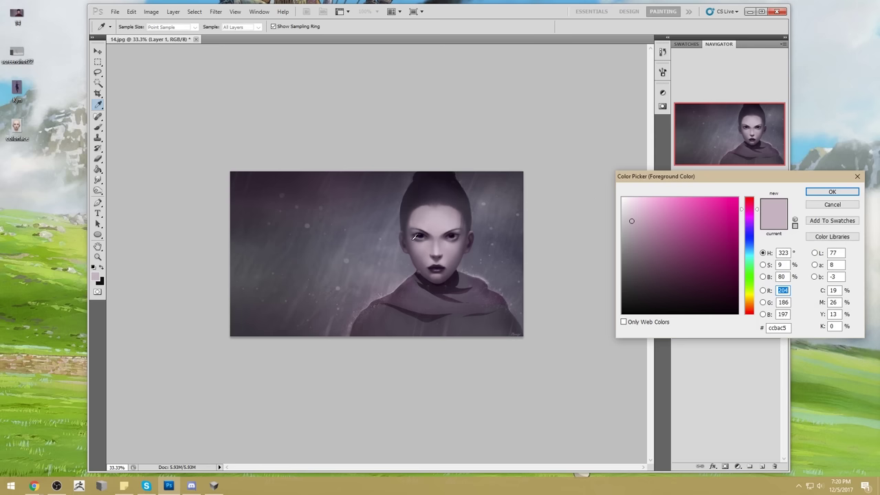
pyautogui.moveTo(634, 224); pyautogui.dragTo(629, 213)
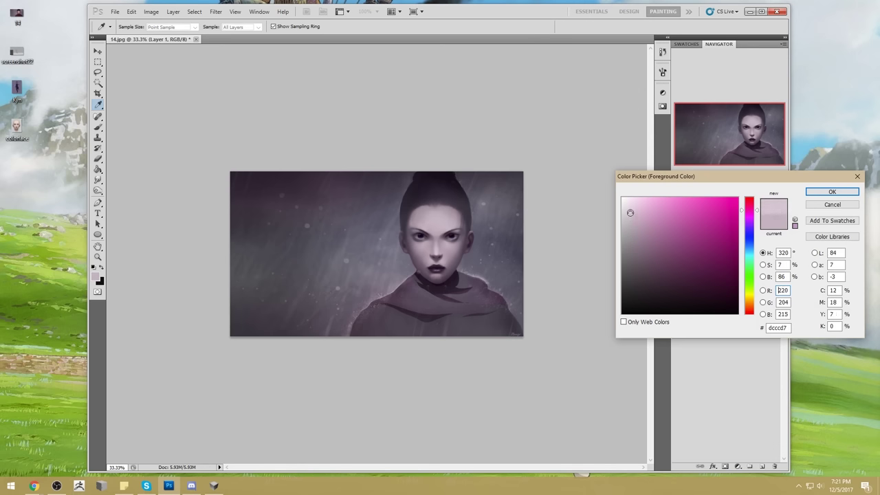
pyautogui.click(830, 191)
pyautogui.press('b')
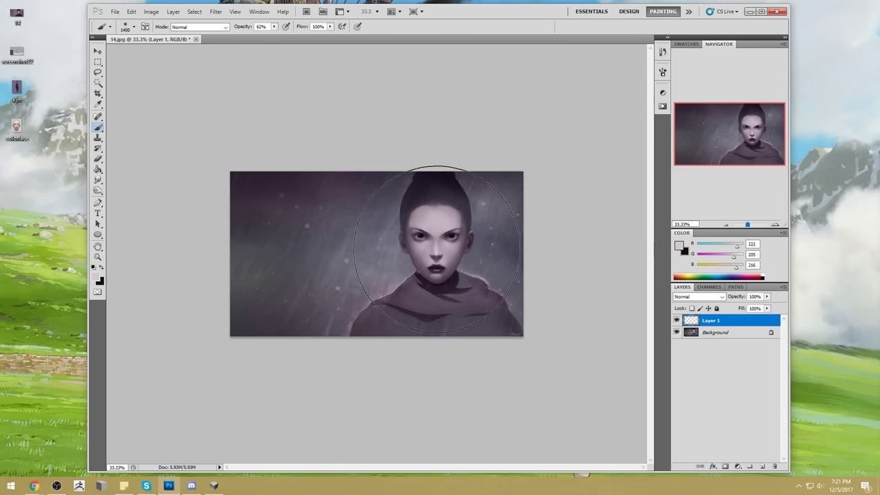
# Paint soft light highlights over the face on the new layer with the brush reduced to about 400 px.
pyautogui.press('[')
pyautogui.press('[')
pyautogui.press('[')
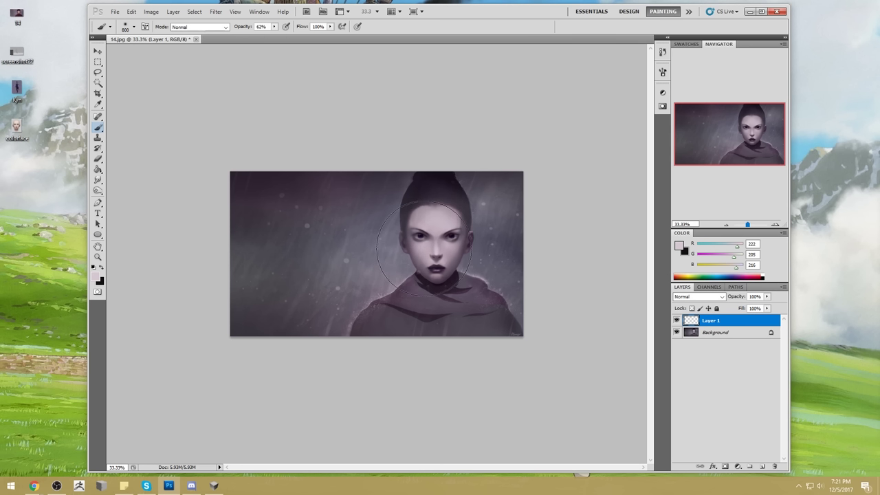
pyautogui.press('[')
pyautogui.press(']')
pyautogui.press('[')
pyautogui.press('[')
pyautogui.press('[')
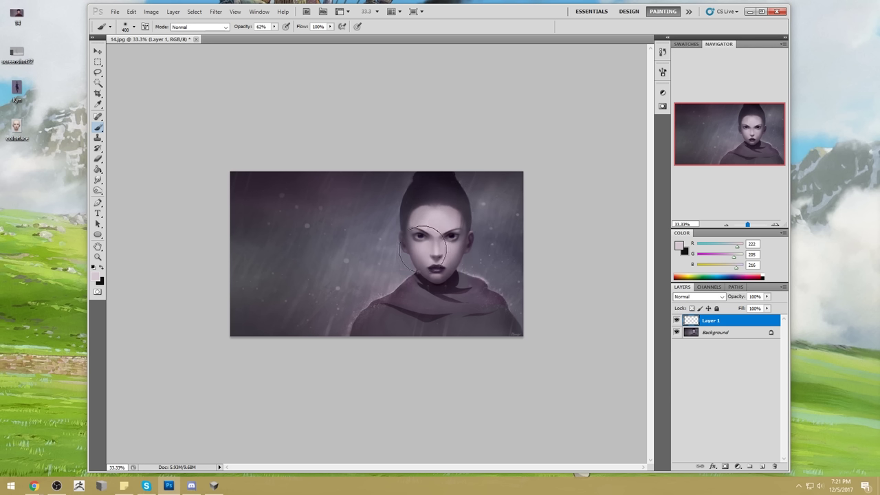
pyautogui.press('[')
# Soften the painted face highlights with the Eraser at 36% opacity, varying its size.
pyautogui.press('e')
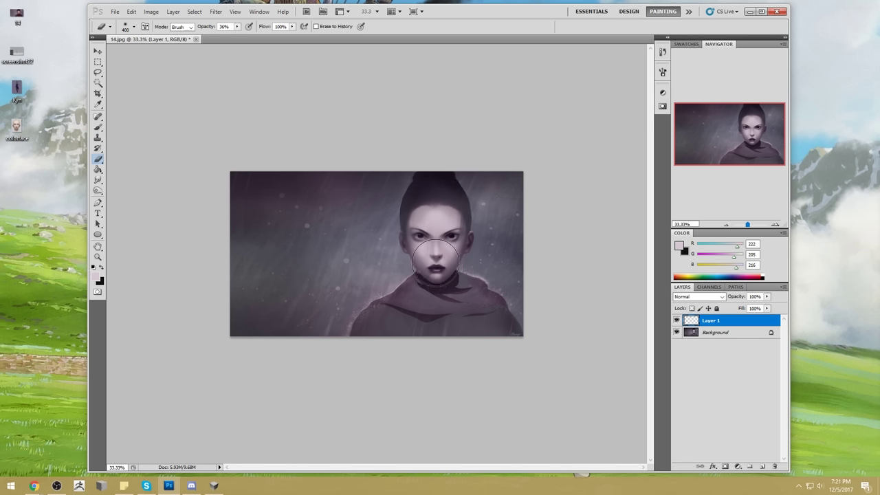
pyautogui.press('[')
pyautogui.press(']')
pyautogui.press(']')
pyautogui.press(']')
pyautogui.press(']')
# Compare the portrait with and without the highlight layer, and merge that layer into the background.
pyautogui.click(677, 321)
pyautogui.click(676, 321)
pyautogui.click(676, 321)
pyautogui.click(677, 321)
pyautogui.click(676, 321)
pyautogui.click(676, 321)
pyautogui.rightClick(731, 324)
pyautogui.click(756, 291)
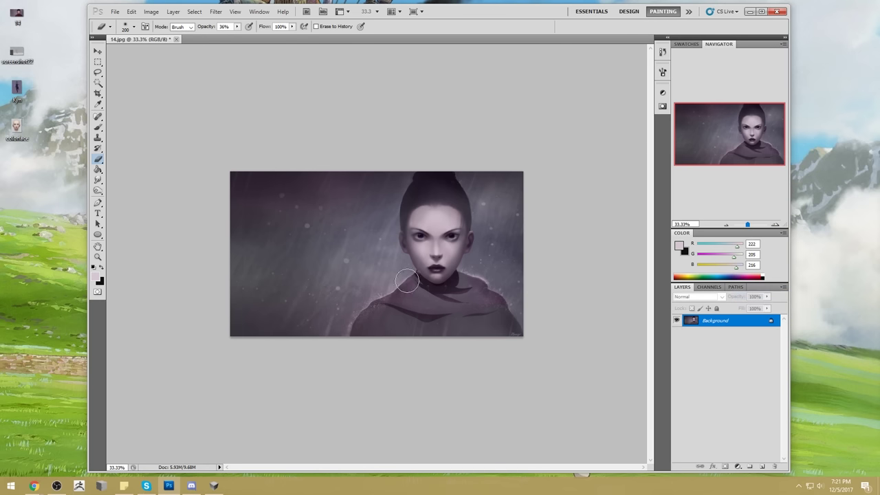
# Select the backdrop around the figure with the Magic Wand, trying a tolerance of 40 and settling on 25.
pyautogui.click(98, 83)
pyautogui.click(369, 269)
pyautogui.keyDown('shift'); pyautogui.click(344, 254); pyautogui.keyUp('shift')
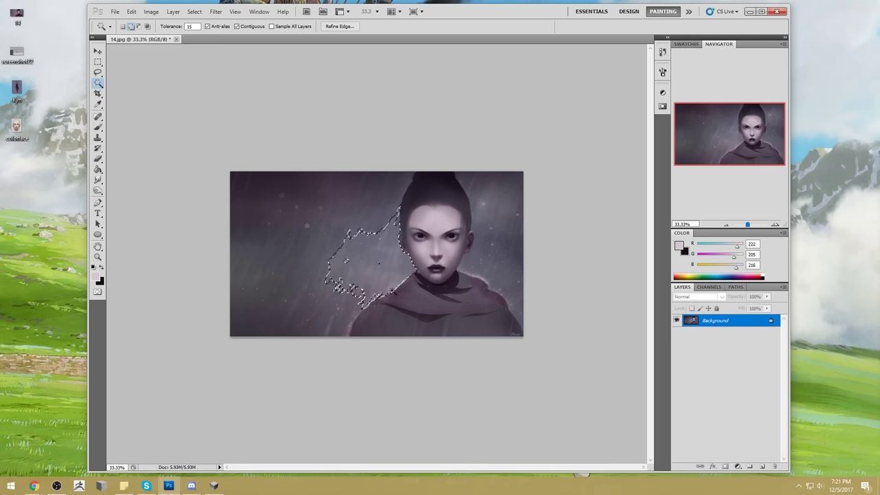
pyautogui.write('40')
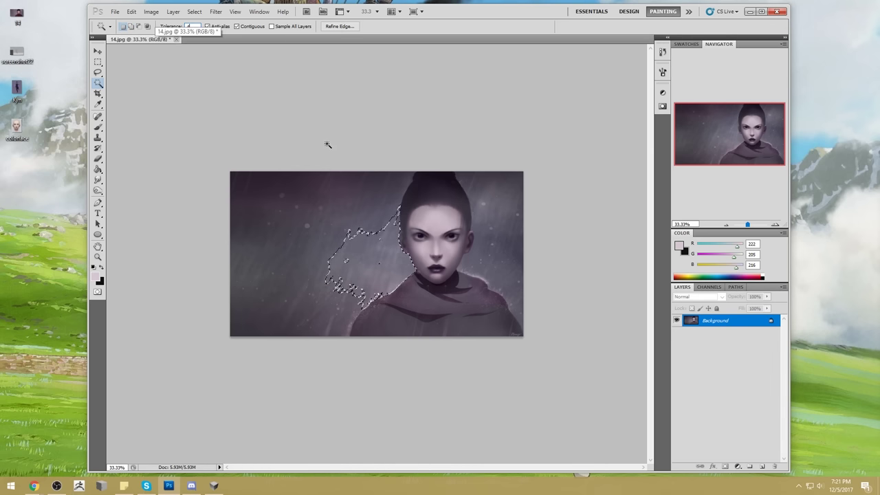
pyautogui.click(375, 270)
pyautogui.click(494, 245)
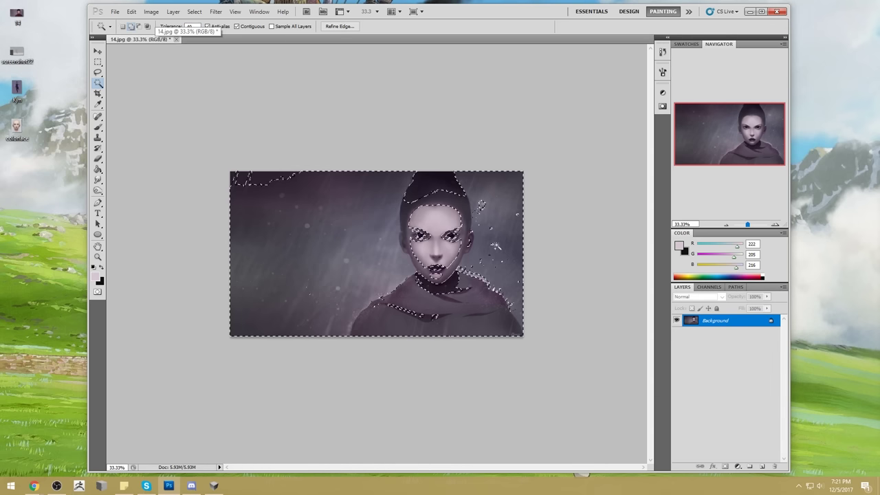
pyautogui.click(483, 265)
pyautogui.hotkey('ctrl', 'z')
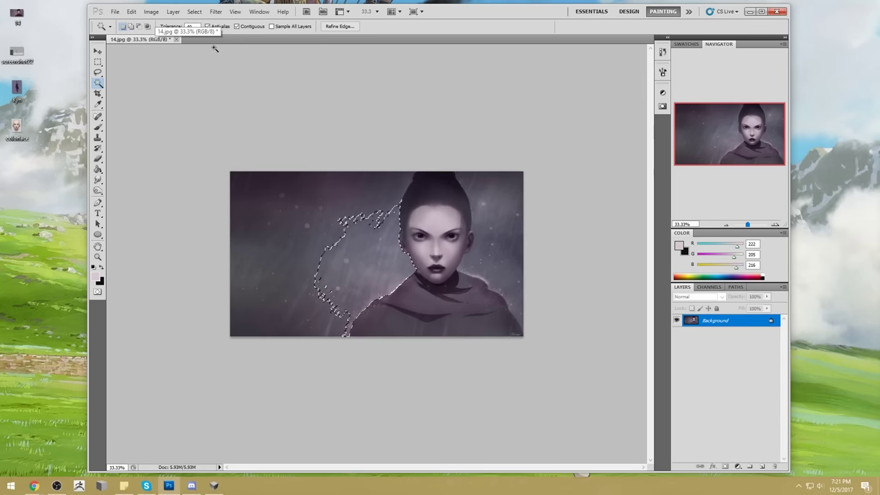
pyautogui.write('25')
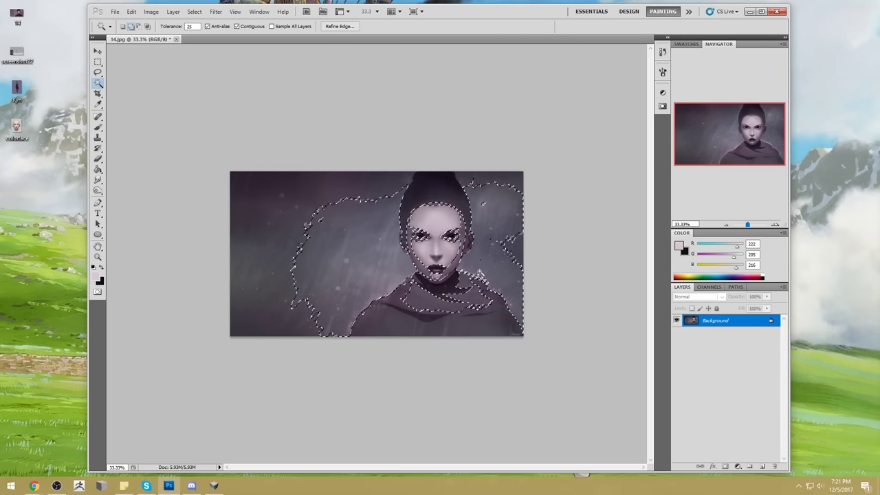
# Clean up the backdrop selection with the lasso so that its edge follows the figure's hair, face and scarf.
pyautogui.write('l')
pyautogui.moveTo(458, 276); pyautogui.dragTo(460, 274)
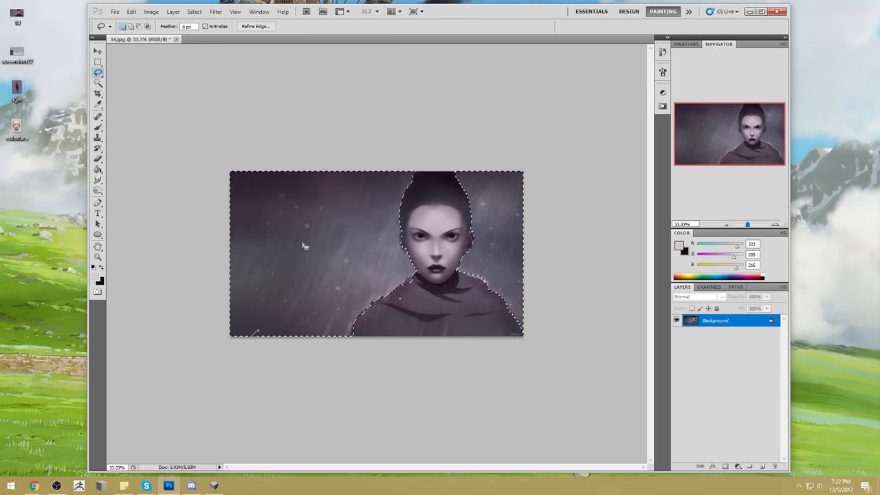
pyautogui.press('alt')
pyautogui.moveTo(400, 298); pyautogui.dragTo(402, 314)
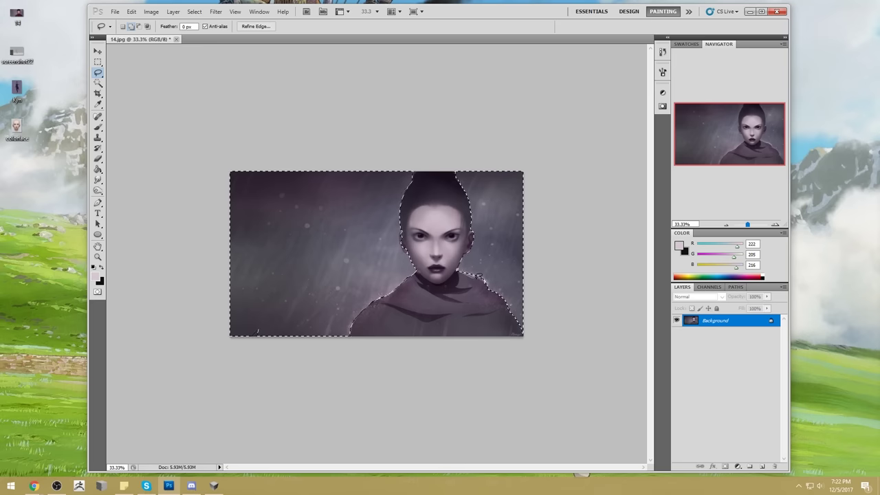
pyautogui.moveTo(473, 273); pyautogui.dragTo(493, 291)
# Invert the selection so that it covers the figure, and hide the selection outline.
pyautogui.press('m')
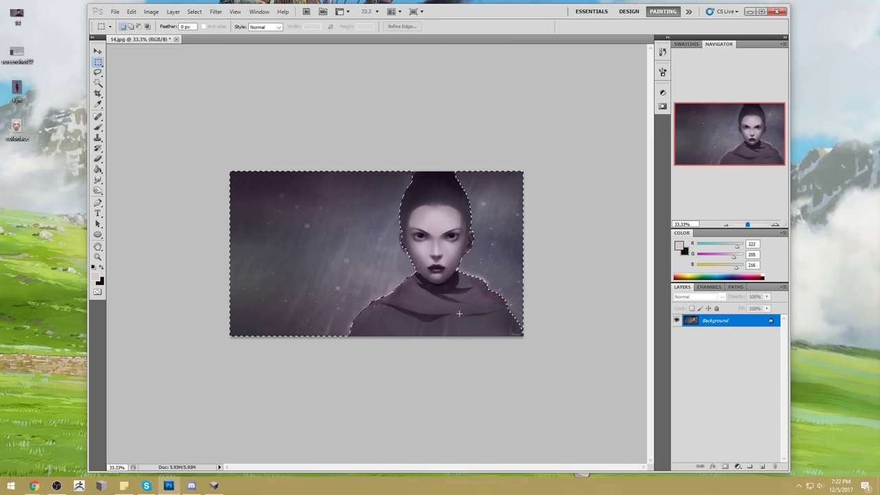
pyautogui.rightClick(458, 314)
pyautogui.click(505, 159)
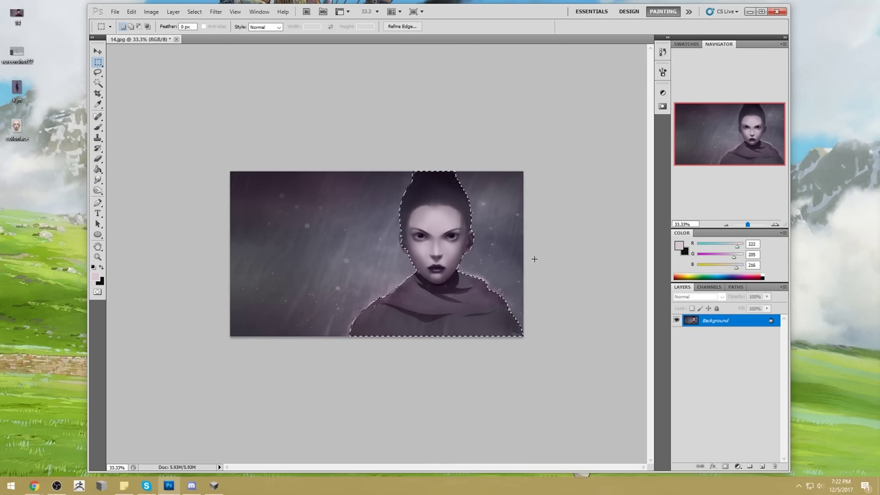
pyautogui.press('l')
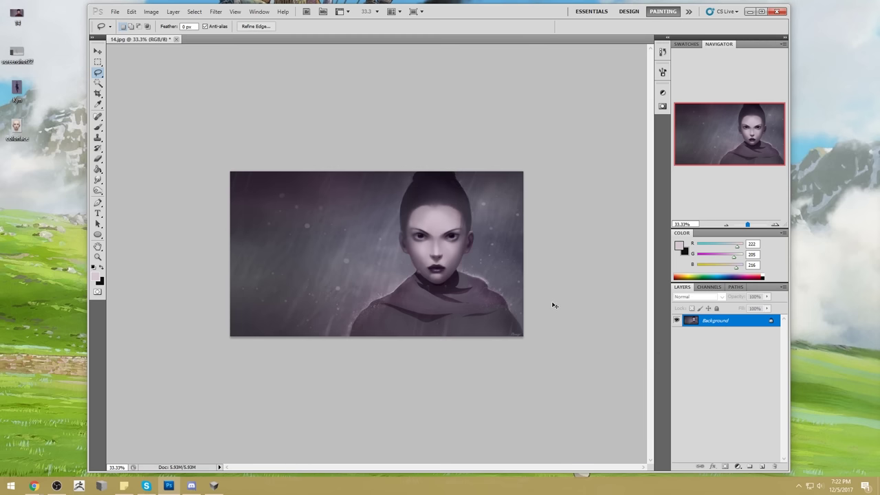
pyautogui.hotkey('ctrl', 'd')
# Deepen the figure's shadows with Levels by setting the black input level to 16.
pyautogui.hotkey('ctrl', 'u')
pyautogui.click(824, 241)
pyautogui.hotkey('ctrl', 'l')
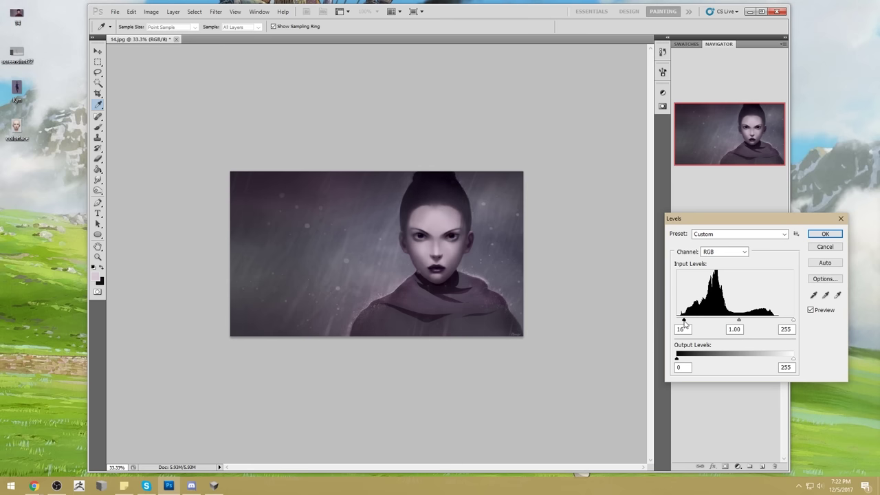
pyautogui.click(828, 235)
pyautogui.hotkey('ctrl', 'u')
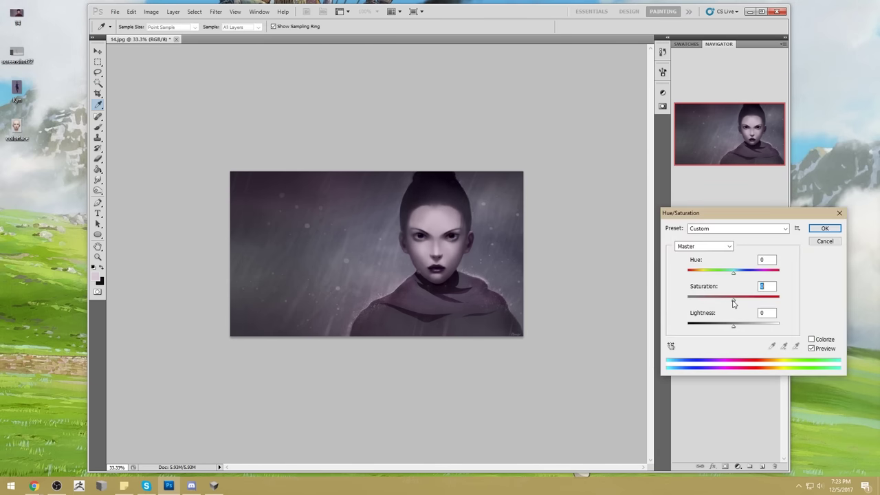
pyautogui.click(827, 229)
# Invert the selection to the backdrop, set its Saturation to +22 and Lightness to +9, and deselect it.
pyautogui.press('m')
pyautogui.rightClick(485, 254)
pyautogui.click(512, 273)
pyautogui.hotkey('ctrl', 'u')
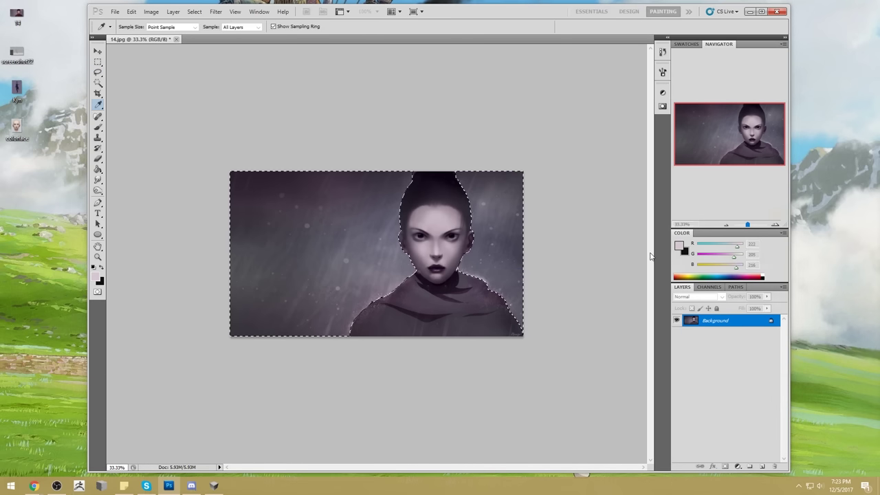
pyautogui.moveTo(732, 329); pyautogui.dragTo(737, 330)
pyautogui.moveTo(732, 299); pyautogui.dragTo(744, 300)
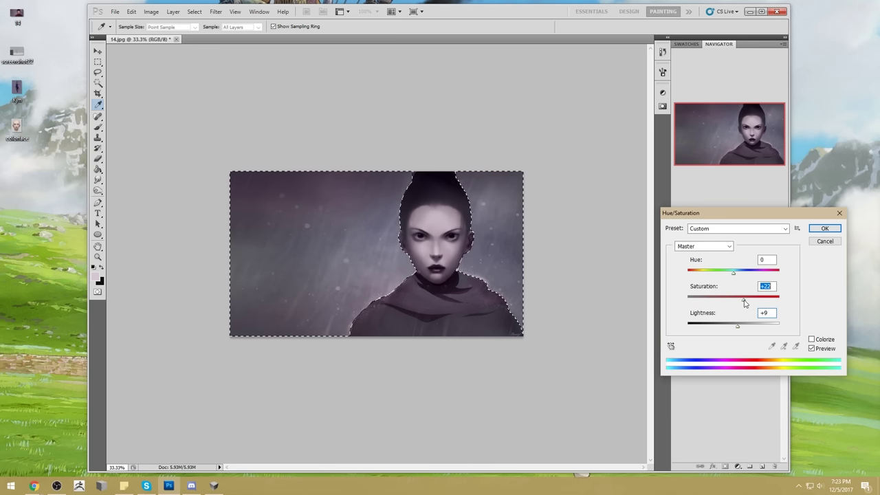
pyautogui.click(824, 228)
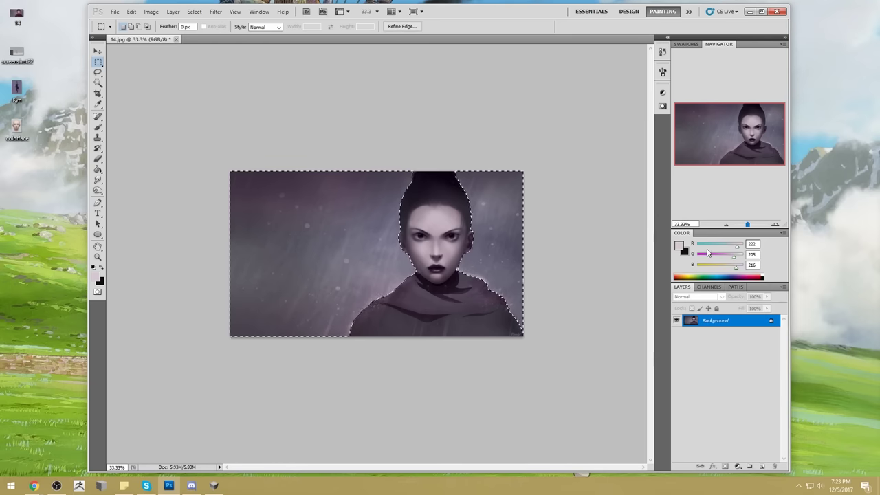
pyautogui.rightClick(515, 247)
pyautogui.click(536, 253)
# Try to paint lighter haze around the figure with a 771 px textured brush, using colours sampled from the backdrop.
pyautogui.press('b')
pyautogui.rightClick(464, 237)
pyautogui.click(583, 241)
pyautogui.click(598, 243)
pyautogui.click(577, 121)
pyautogui.keyDown('alt'); pyautogui.click(385, 264); pyautogui.keyUp('alt')
pyautogui.click(329, 304)
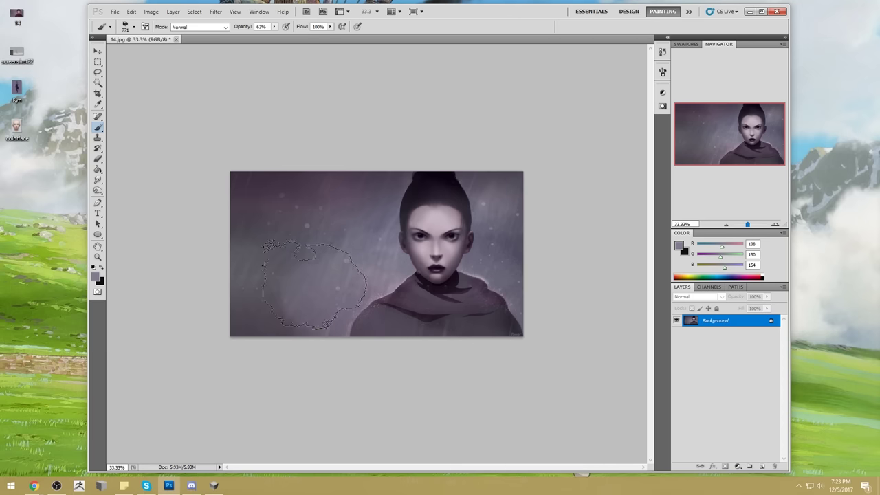
pyautogui.keyDown('alt'); pyautogui.click(389, 288); pyautogui.keyUp('alt')
pyautogui.click(407, 347)
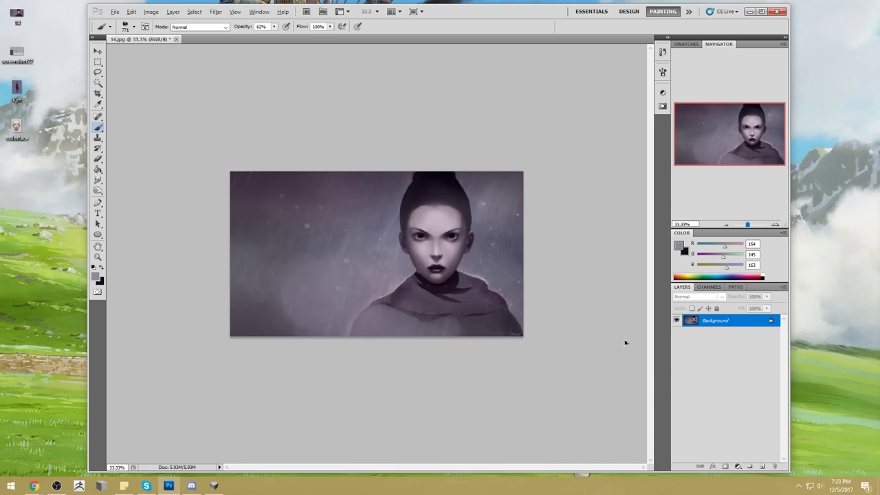
pyautogui.hotkey('ctrl', 'alt', 'z')
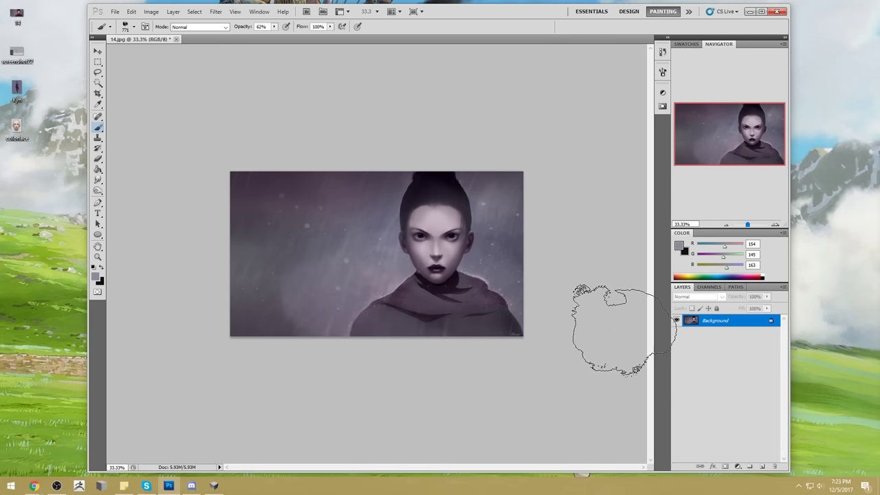
pyautogui.hotkey('ctrl', 'alt', 'z')
pyautogui.hotkey('ctrl', 'a')
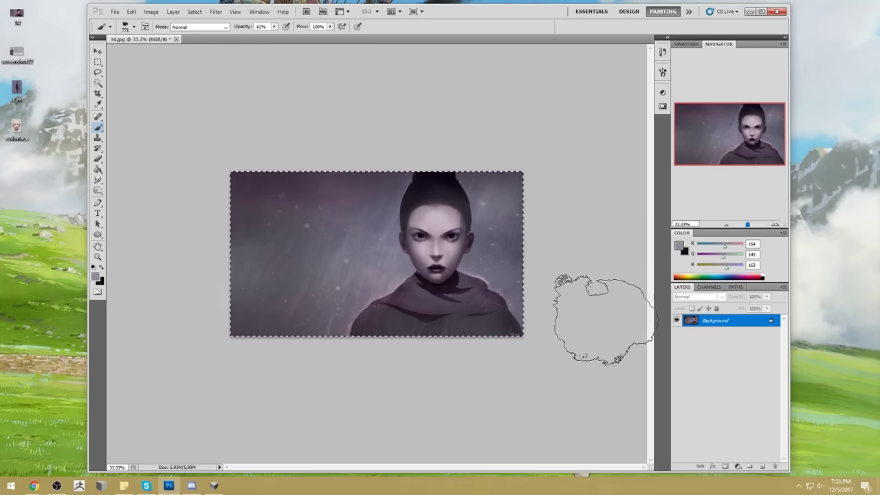
pyautogui.hotkey('ctrl', 'd')
# Try Hue shifts of -23 and +99 on the whole image with Hue/Saturation, and return Hue to 0.
pyautogui.hotkey('ctrl', 'u')
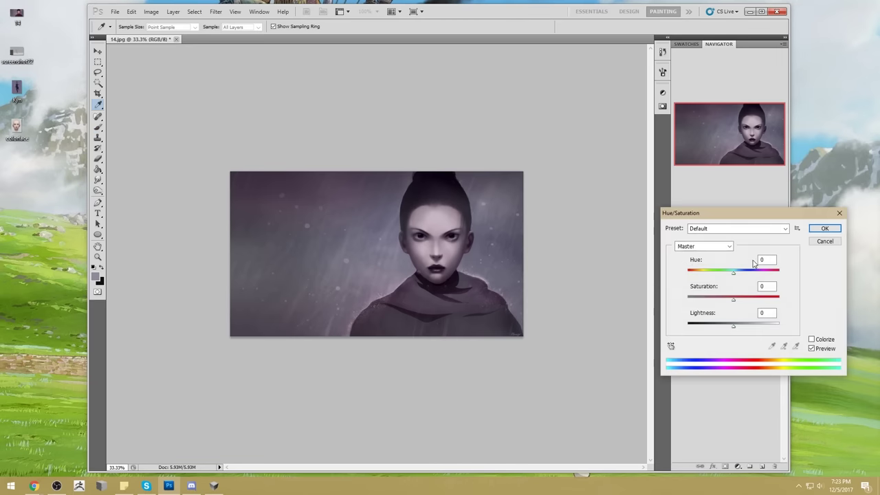
pyautogui.moveTo(733, 274)
pyautogui.mouseDown()
pyautogui.moveTo(686, 277)
pyautogui.moveTo(728, 275)
pyautogui.mouseUp()
pyautogui.write('0')
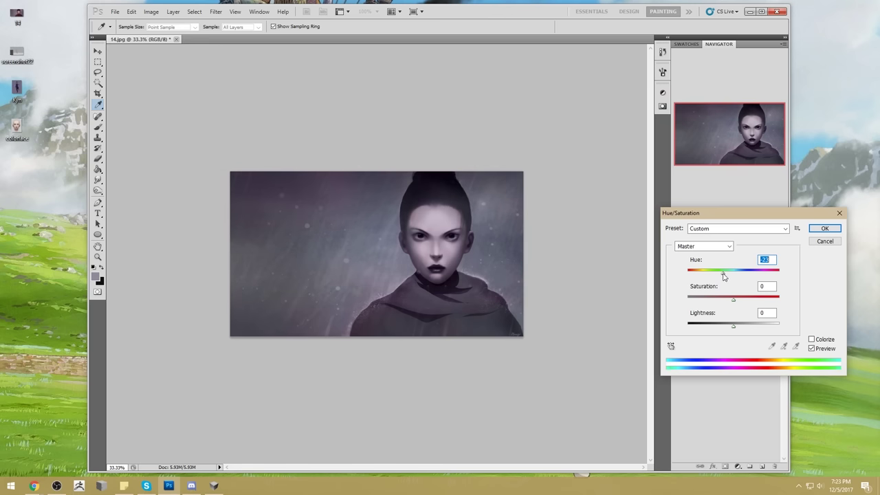
pyautogui.moveTo(723, 275); pyautogui.dragTo(736, 275)
pyautogui.write('0')
pyautogui.moveTo(734, 277); pyautogui.dragTo(764, 274)
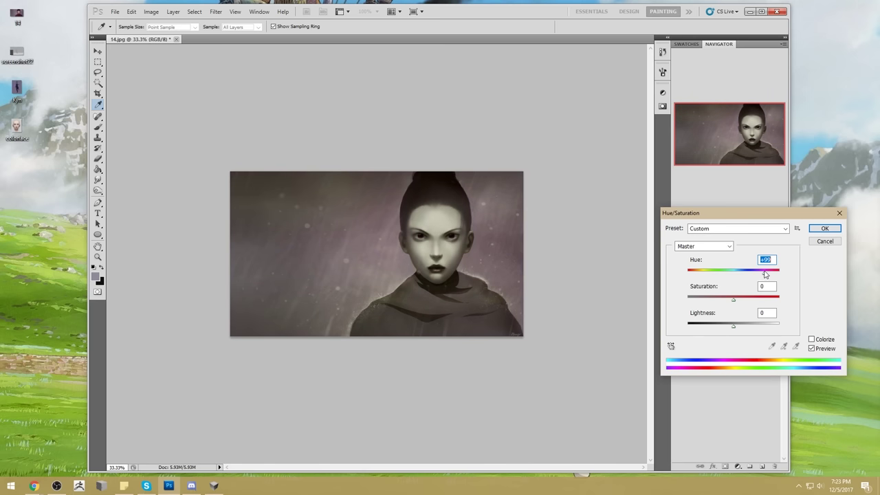
pyautogui.write('0')
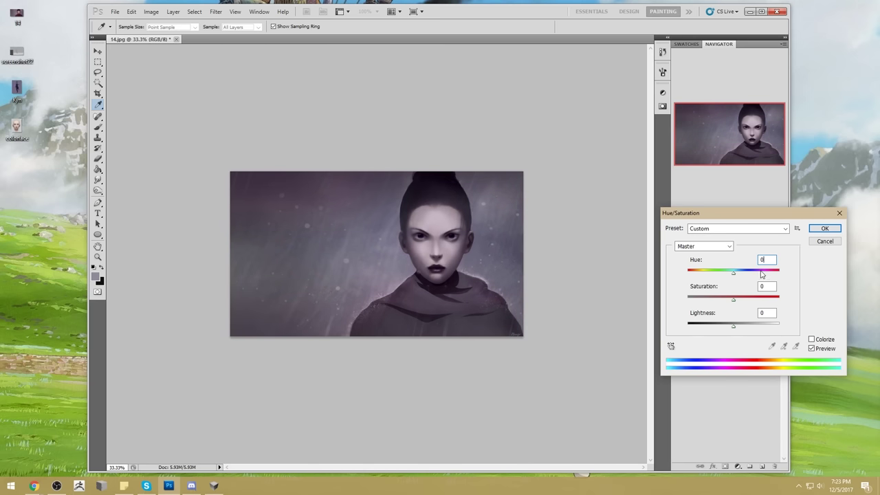
pyautogui.click(813, 231)
# Choose a soft round brush at 900 px and set the foreground colour to a muted blue, RGB 106, 146, 161.
pyautogui.press('b')
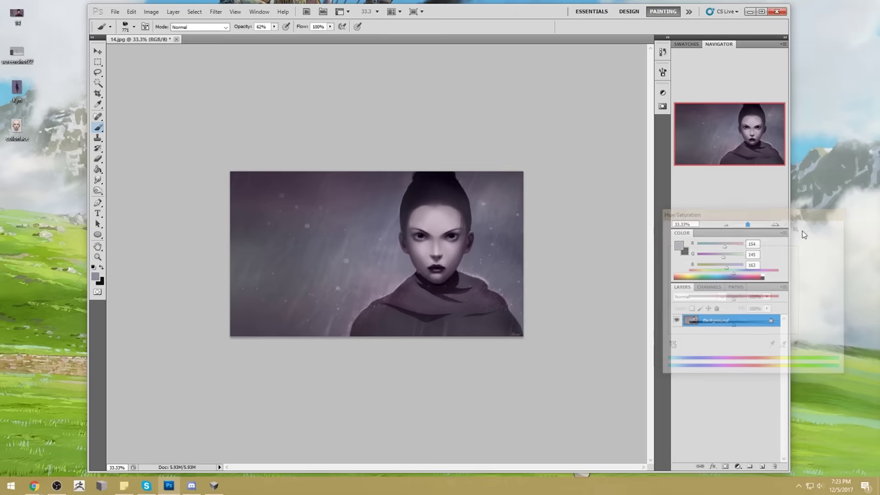
pyautogui.rightClick(453, 163)
pyautogui.click(571, 271)
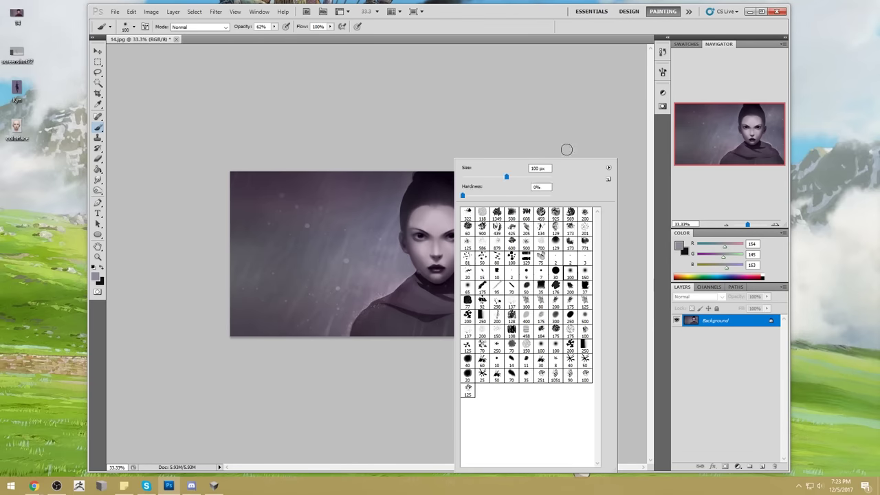
pyautogui.press('Return')
pyautogui.keyDown('alt'); pyautogui.click(461, 200); pyautogui.keyUp('alt')
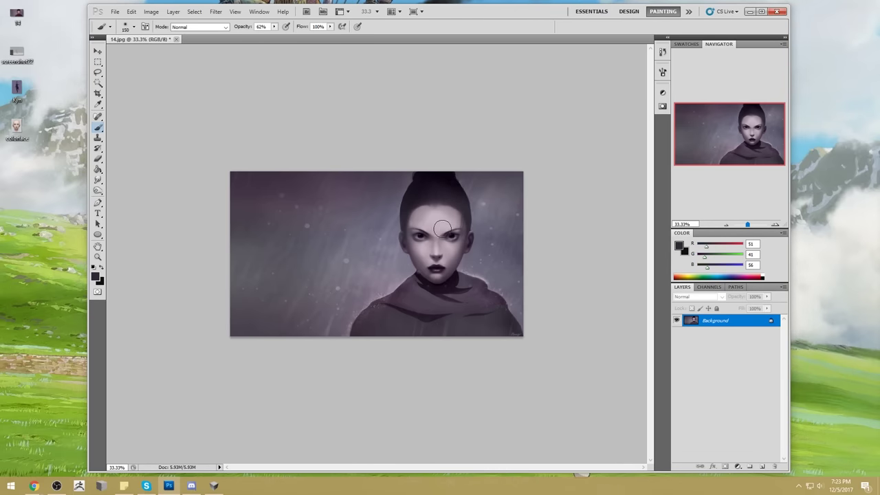
pyautogui.click(679, 246)
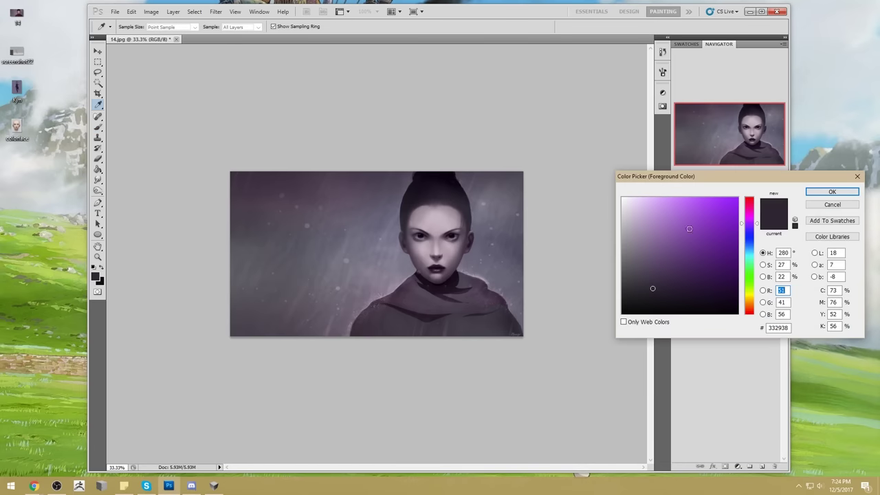
pyautogui.click(751, 254)
pyautogui.click(660, 239)
pyautogui.click(832, 192)
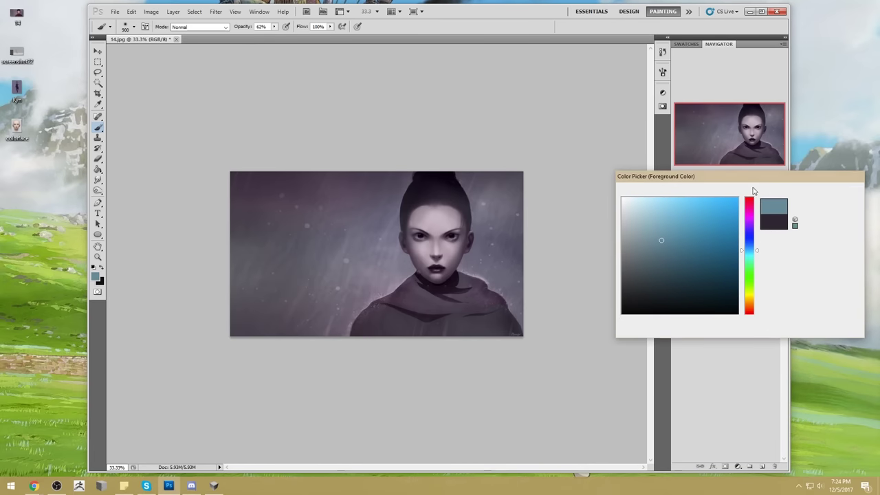
# Tint the face area faintly with the brush in Color mode at 3% opacity.
pyautogui.click(199, 26)
pyautogui.click(207, 269)
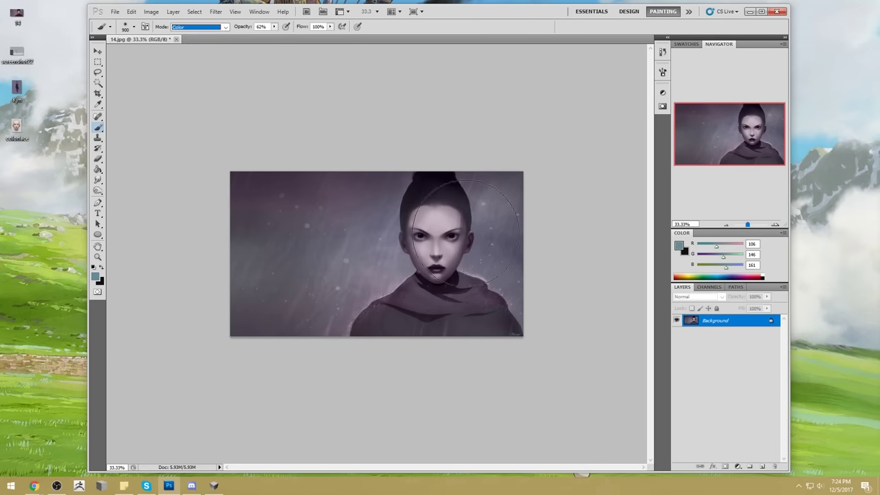
pyautogui.click(274, 27)
pyautogui.click(452, 233)
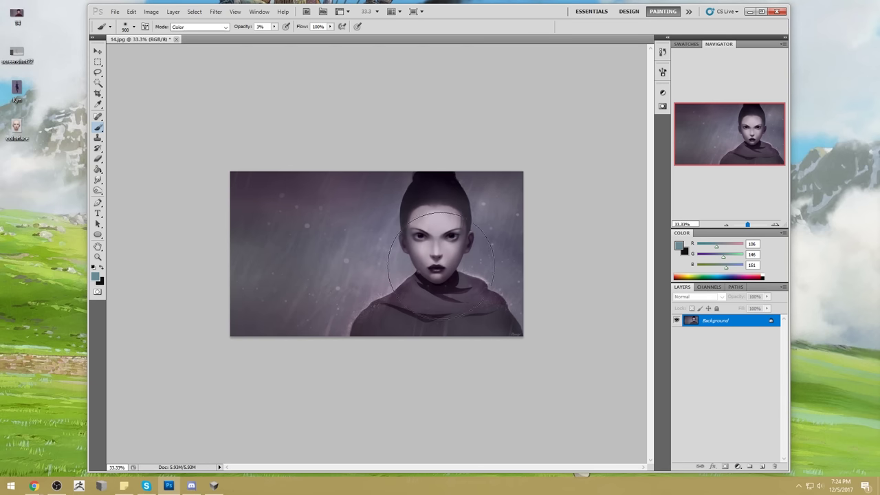
# Copy the whole edited canvas, revert the history to the opened 14.jpg state, and paste the copy in place as a new layer.
pyautogui.keyDown('ctrl'); pyautogui.click(689, 318); pyautogui.keyUp('ctrl')
pyautogui.click(662, 53)
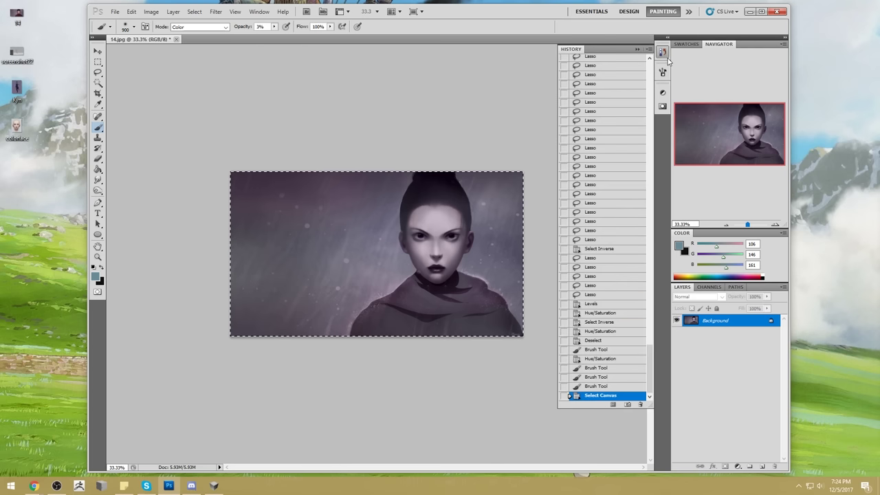
pyautogui.moveTo(650, 363); pyautogui.dragTo(653, 79)
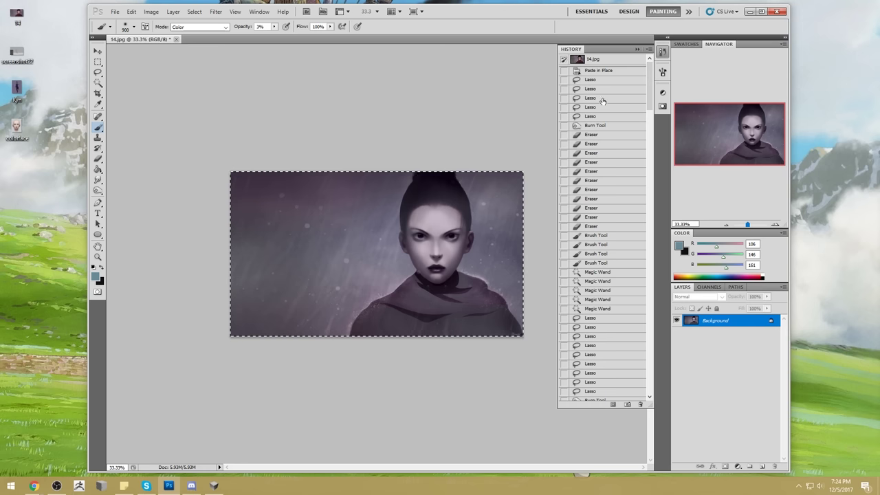
pyautogui.click(604, 62)
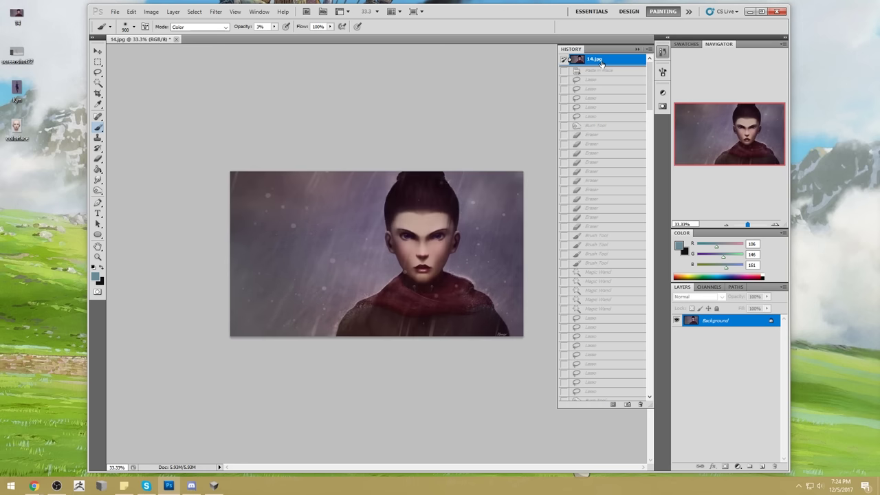
pyautogui.hotkey('ctrl', 'shift', 'v')
pyautogui.click(637, 48)
# Compare the edited portrait with the original by toggling the visibility of the pasted layer.
pyautogui.press('z')
pyautogui.click(241, 147)
pyautogui.moveTo(250, 147); pyautogui.dragTo(543, 353)
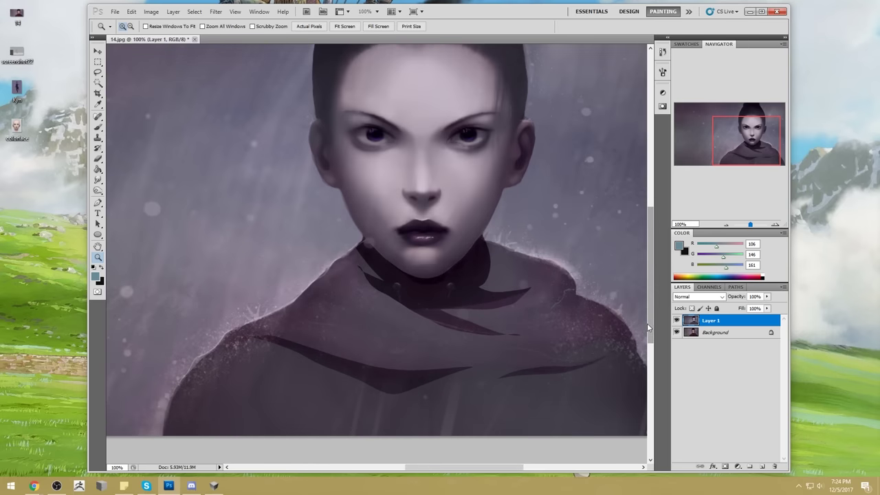
pyautogui.hotkey('ctrl', '-')
pyautogui.hotkey('ctrl', '-')
pyautogui.click(676, 321)
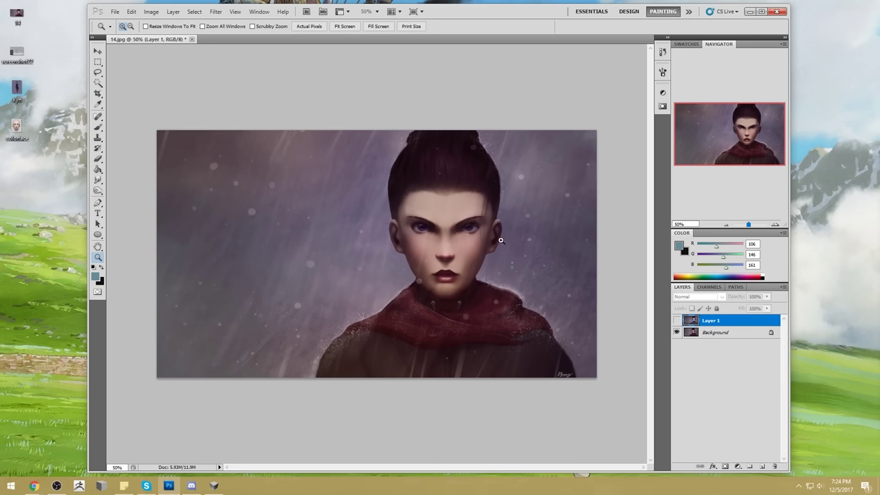
pyautogui.click(675, 323)
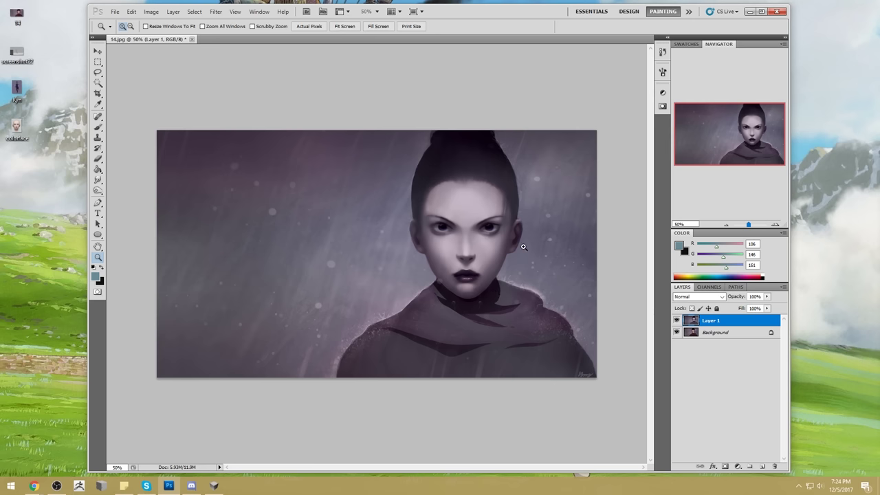
pyautogui.click(676, 320)
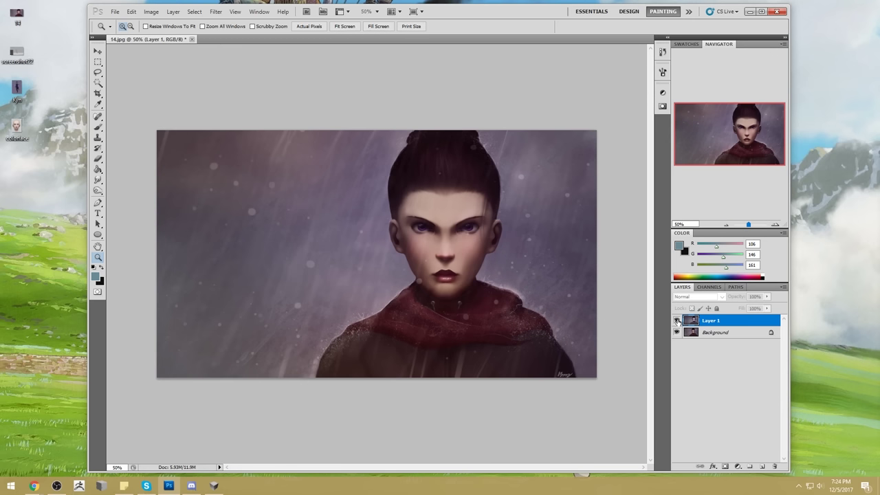
pyautogui.click(676, 321)
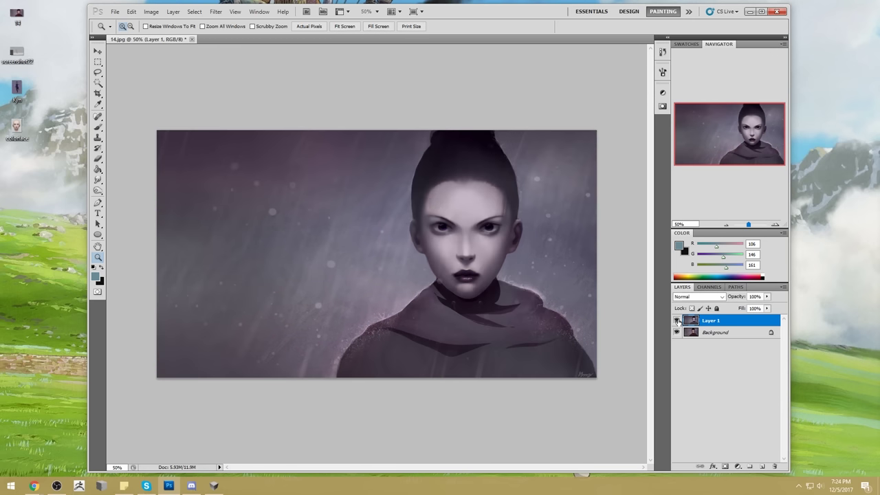
pyautogui.click(676, 321)
pyautogui.click(676, 321)
pyautogui.click(676, 321)
pyautogui.click(676, 321)
# Soften the hairline above the forehead with the Smudge tool at 12% strength, and compare the layer with the original.
pyautogui.moveTo(97, 180); pyautogui.dragTo(138, 200)
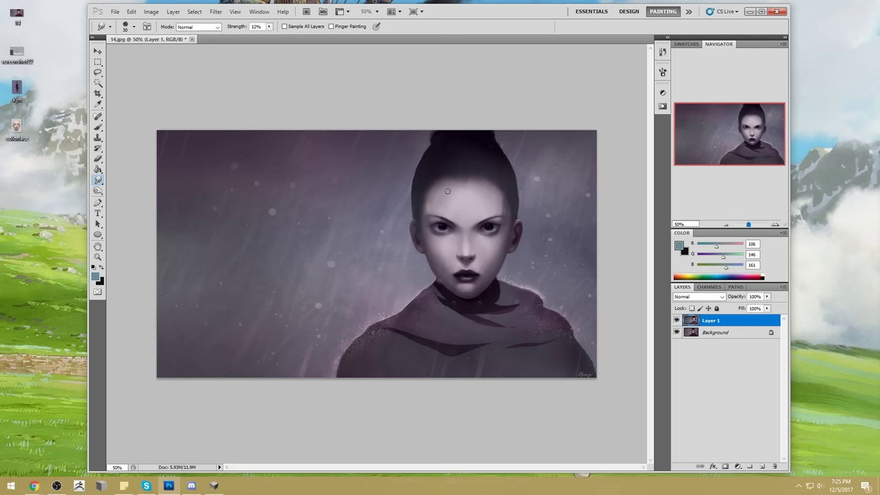
pyautogui.click(675, 322)
pyautogui.click(676, 322)
pyautogui.click(676, 321)
pyautogui.click(676, 321)
pyautogui.press('alt')
pyautogui.click(676, 321)
pyautogui.click(676, 321)
pyautogui.hotkey('alt', 'Tab')
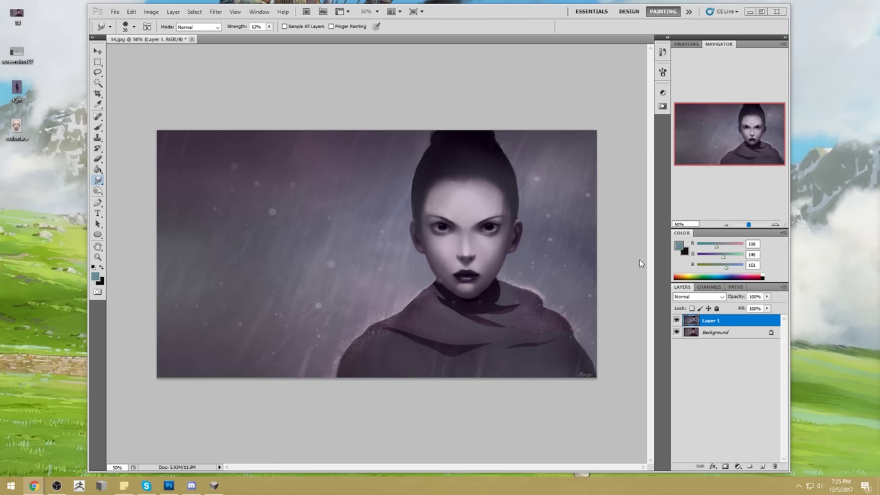
# Step the history back to the first smudge stroke.
pyautogui.click(661, 51)
pyautogui.click(607, 180)
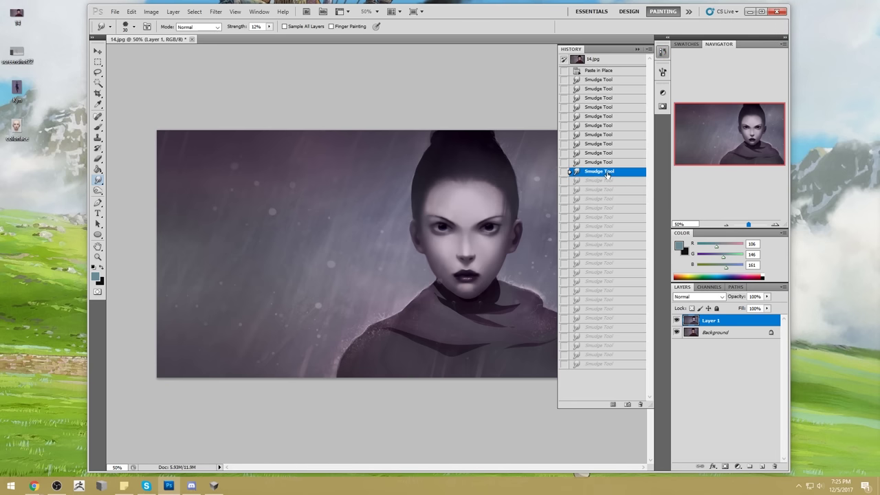
pyautogui.click(611, 143)
pyautogui.click(617, 117)
pyautogui.click(617, 99)
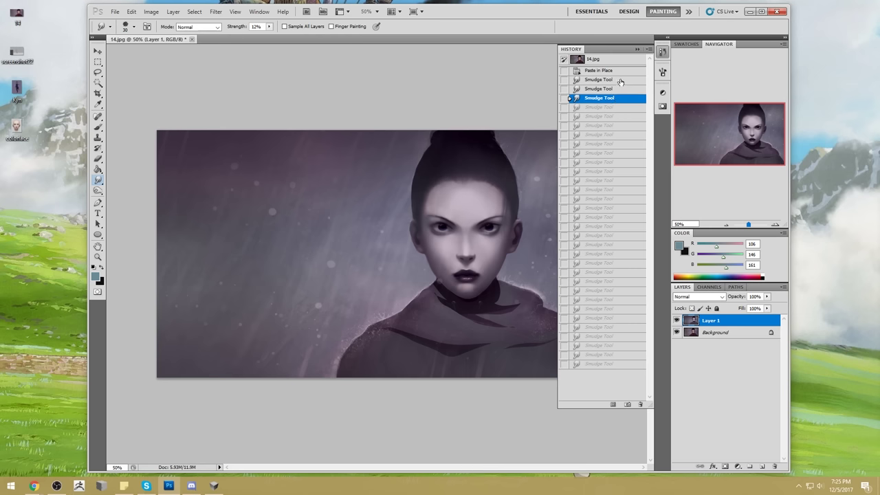
pyautogui.click(620, 79)
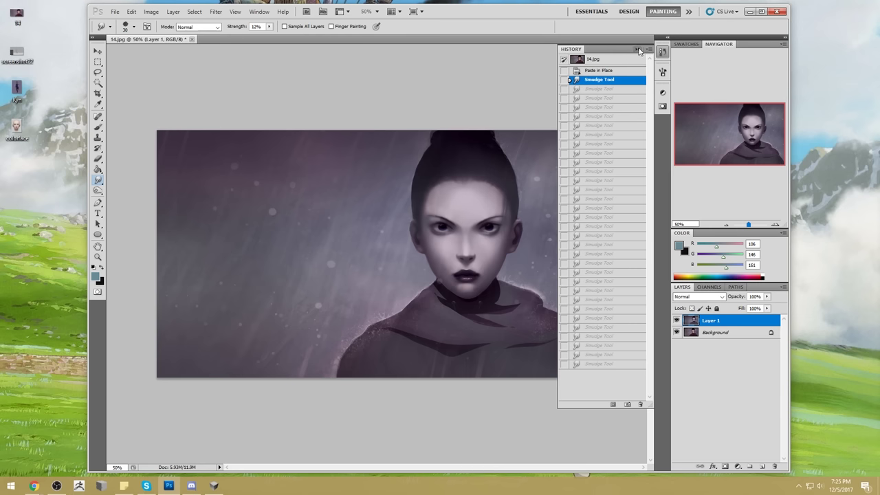
pyautogui.click(637, 49)
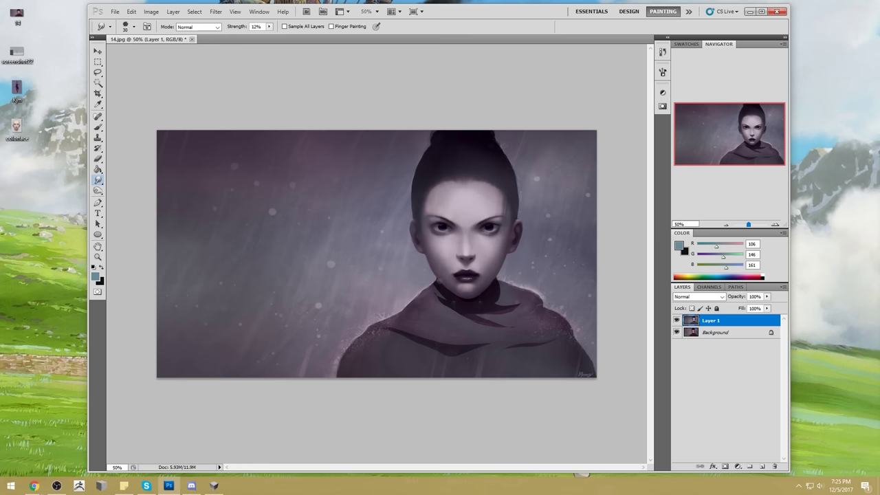
# Open the colorface.jpg reference from the desktop, move its window over the portrait and widen it.
pyautogui.hotkey('alt', 'Tab')
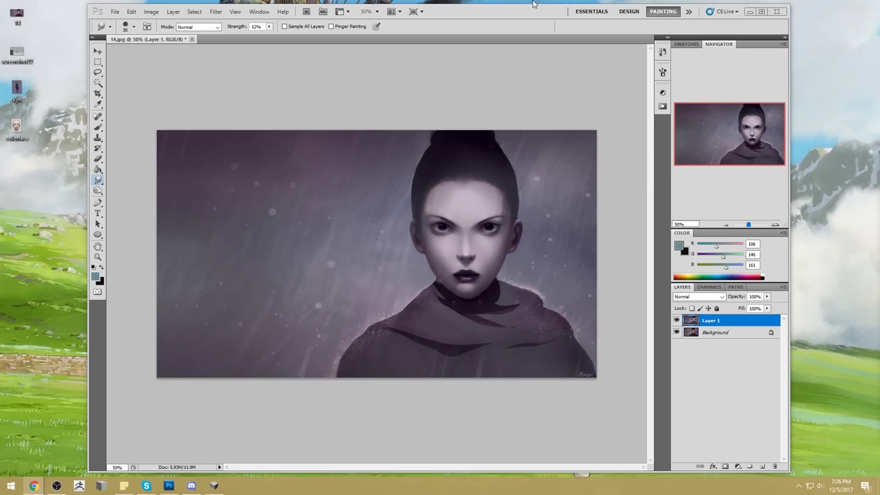
pyautogui.doubleClick(15, 129)
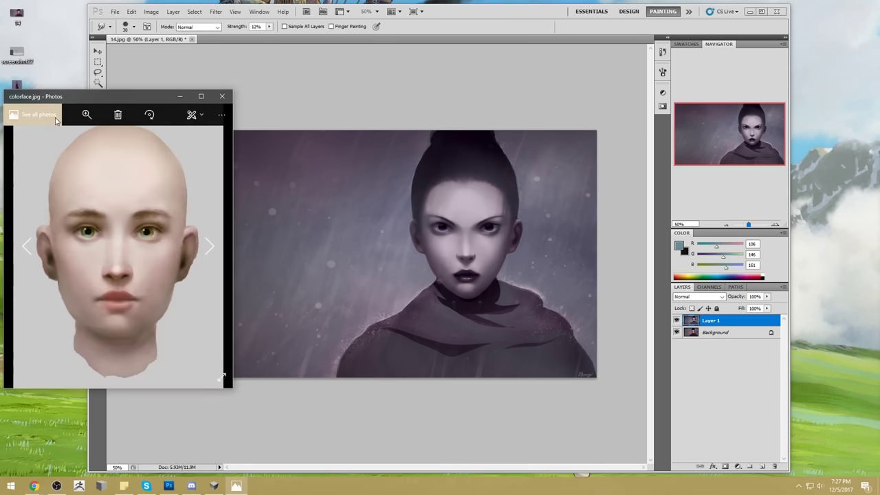
pyautogui.moveTo(76, 98); pyautogui.dragTo(441, 63)
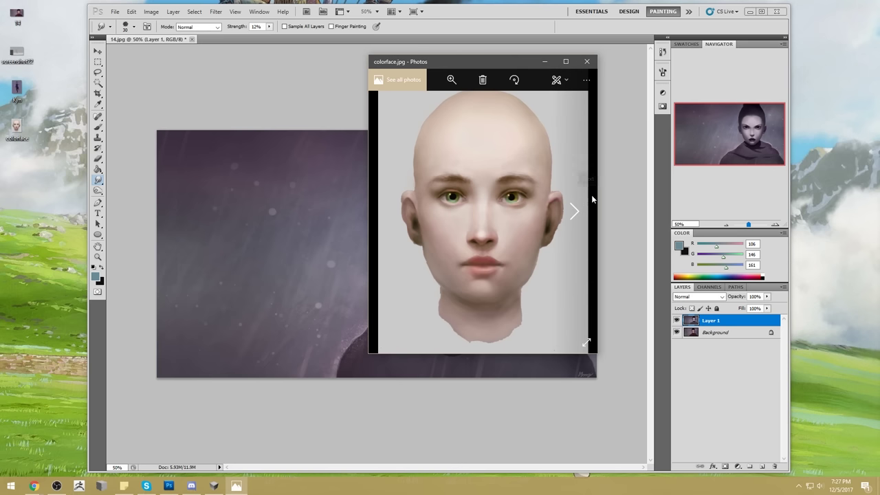
pyautogui.moveTo(599, 194); pyautogui.dragTo(675, 194)
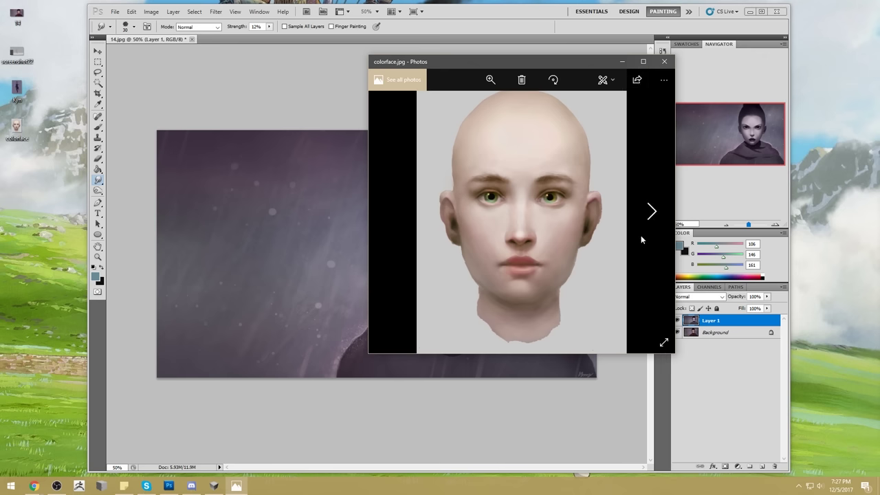
pyautogui.click(553, 2)
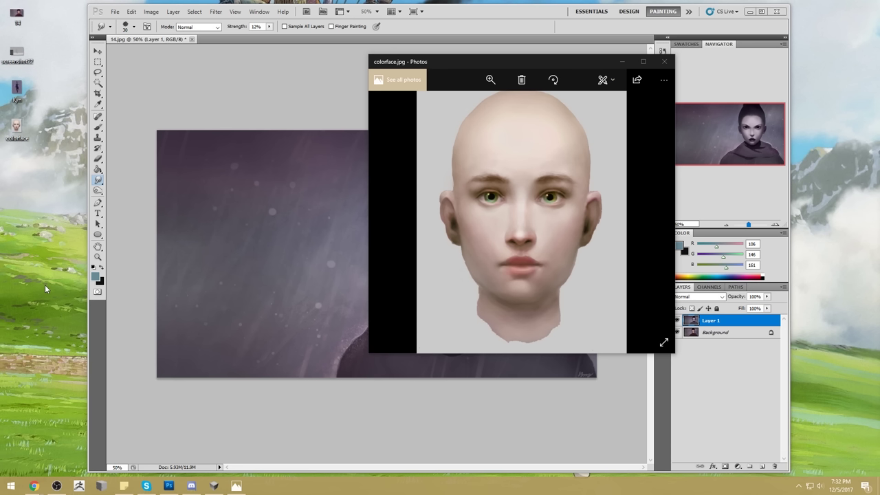
pyautogui.click(857, 489)
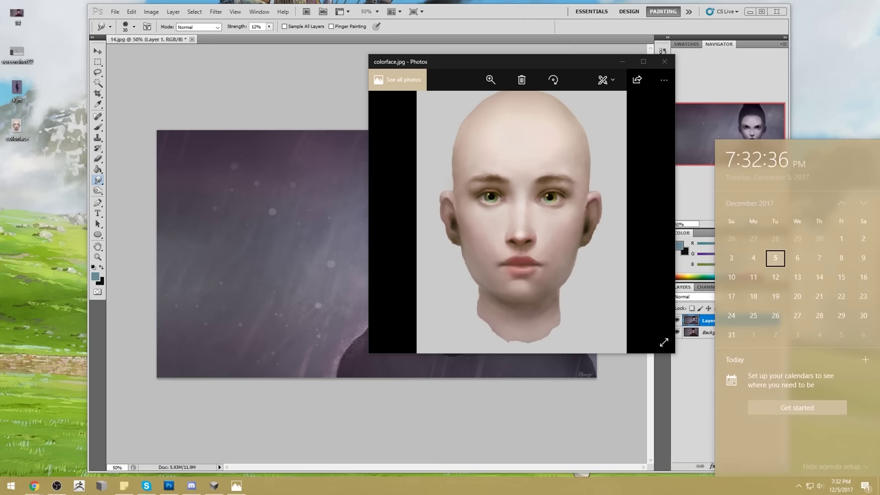
# Switch to Chrome, bring the istebrak.com window into view, and open the site's Google+ community in a new tab.
pyautogui.click(34, 486)
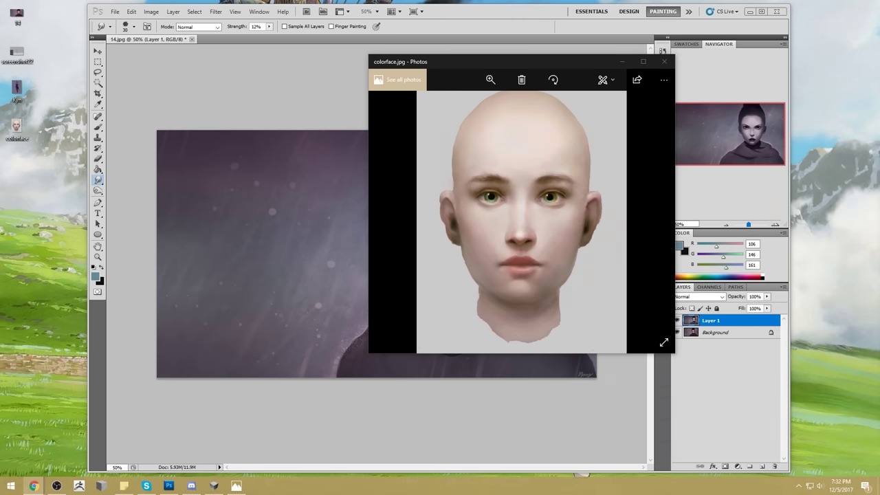
pyautogui.click(33, 486)
pyautogui.moveTo(879, 50); pyautogui.dragTo(349, 51)
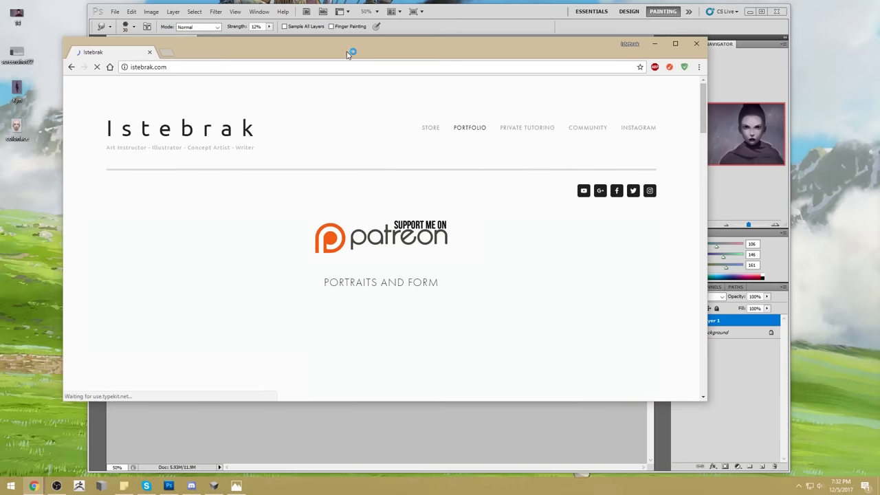
pyautogui.rightClick(598, 193)
pyautogui.click(621, 199)
pyautogui.click(179, 55)
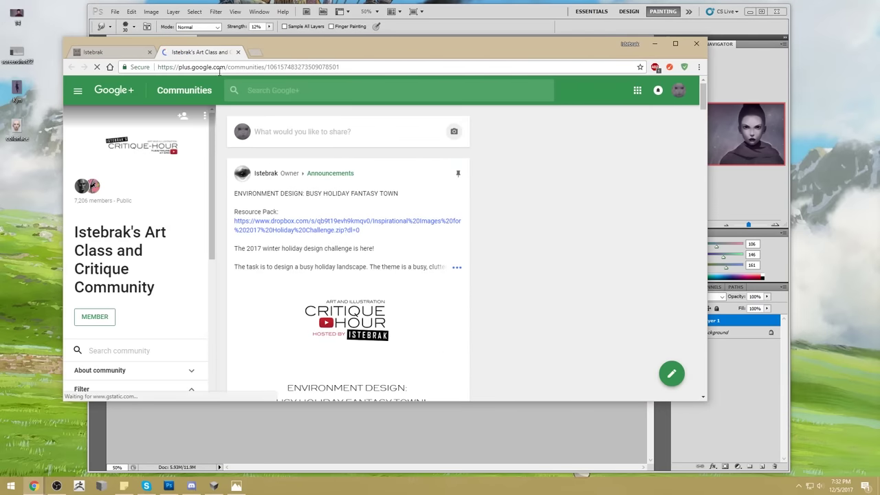
# Expand the pinned holiday fantasy town challenge announcement and read through its rules and due date.
pyautogui.click(456, 267)
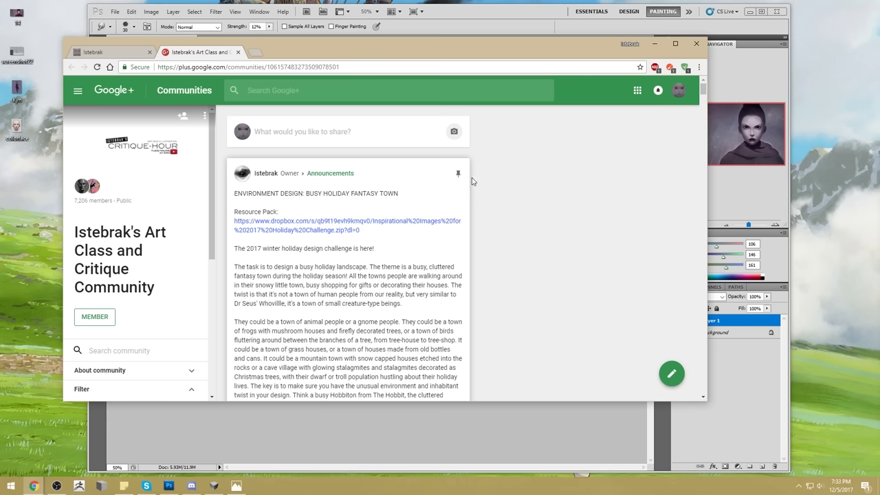
pyautogui.scroll(-3, 398, 228)
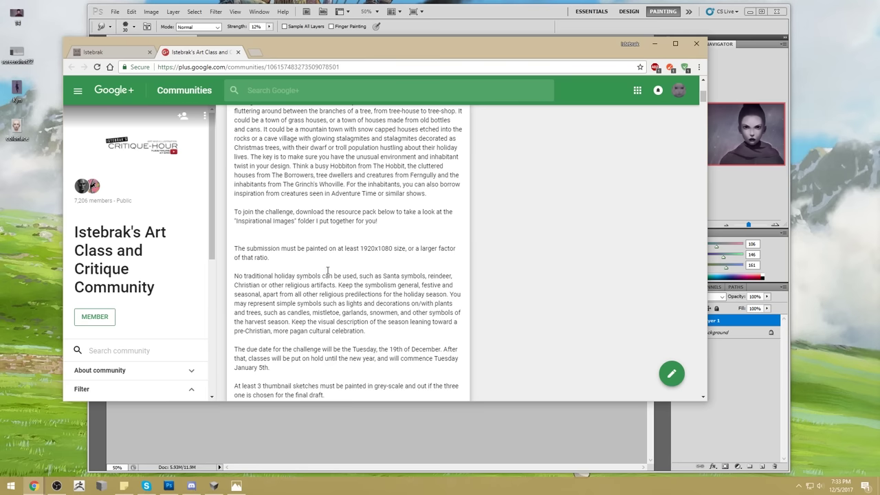
pyautogui.scroll(3, 478, 245)
pyautogui.scroll(-3, 478, 245)
pyautogui.scroll(-3, 478, 246)
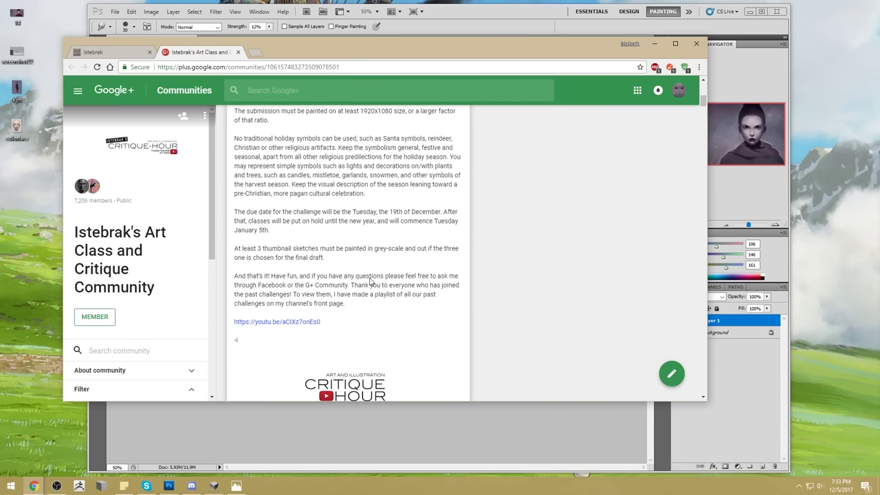
pyautogui.scroll(3, 436, 248)
pyautogui.scroll(3, 414, 284)
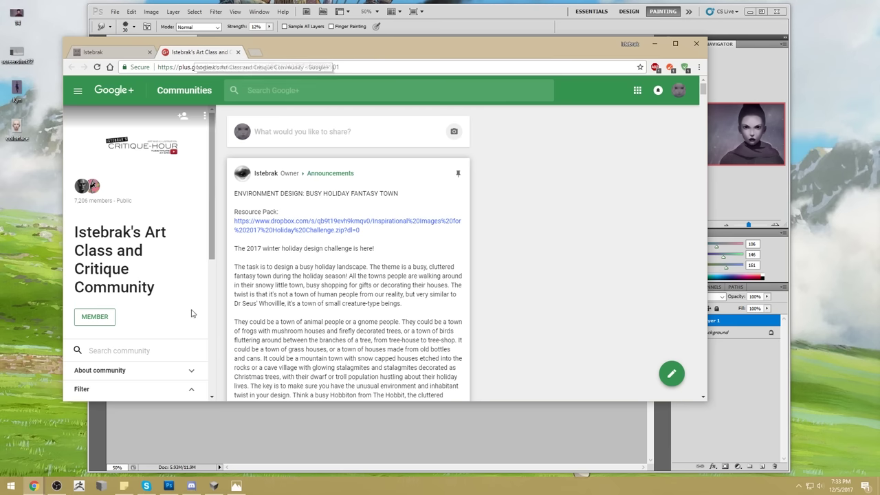
pyautogui.click(56, 486)
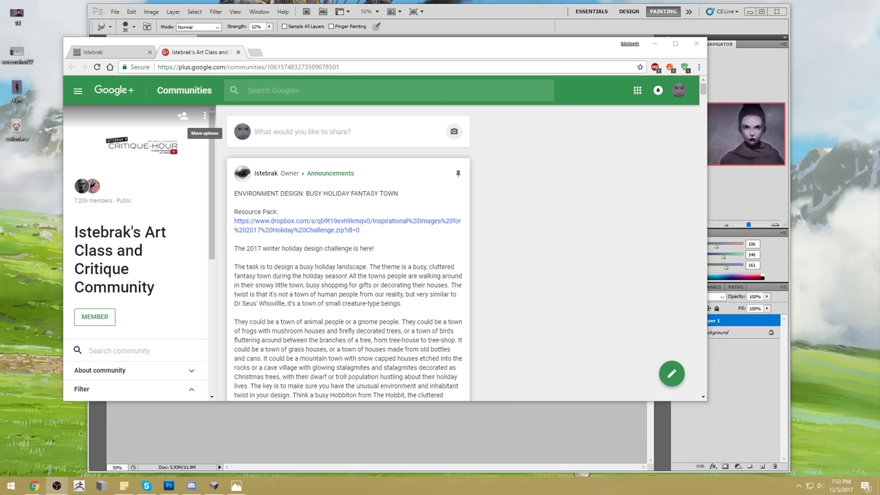